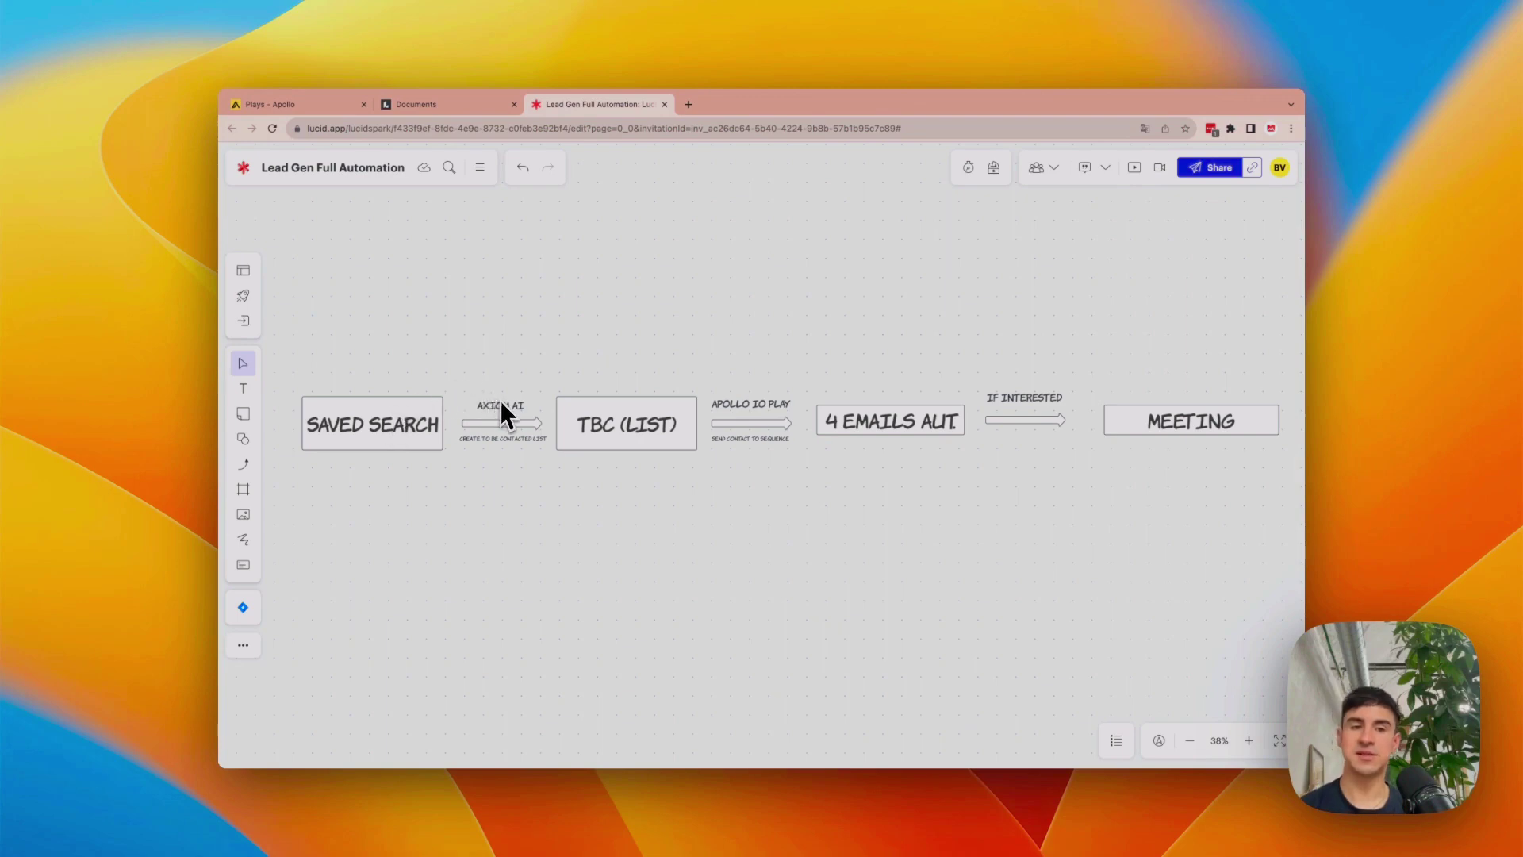
Examine the Lead Gen Full Automation flowchart from the saved search stage through to the meeting.
scroll(502, 402, "up", 10)
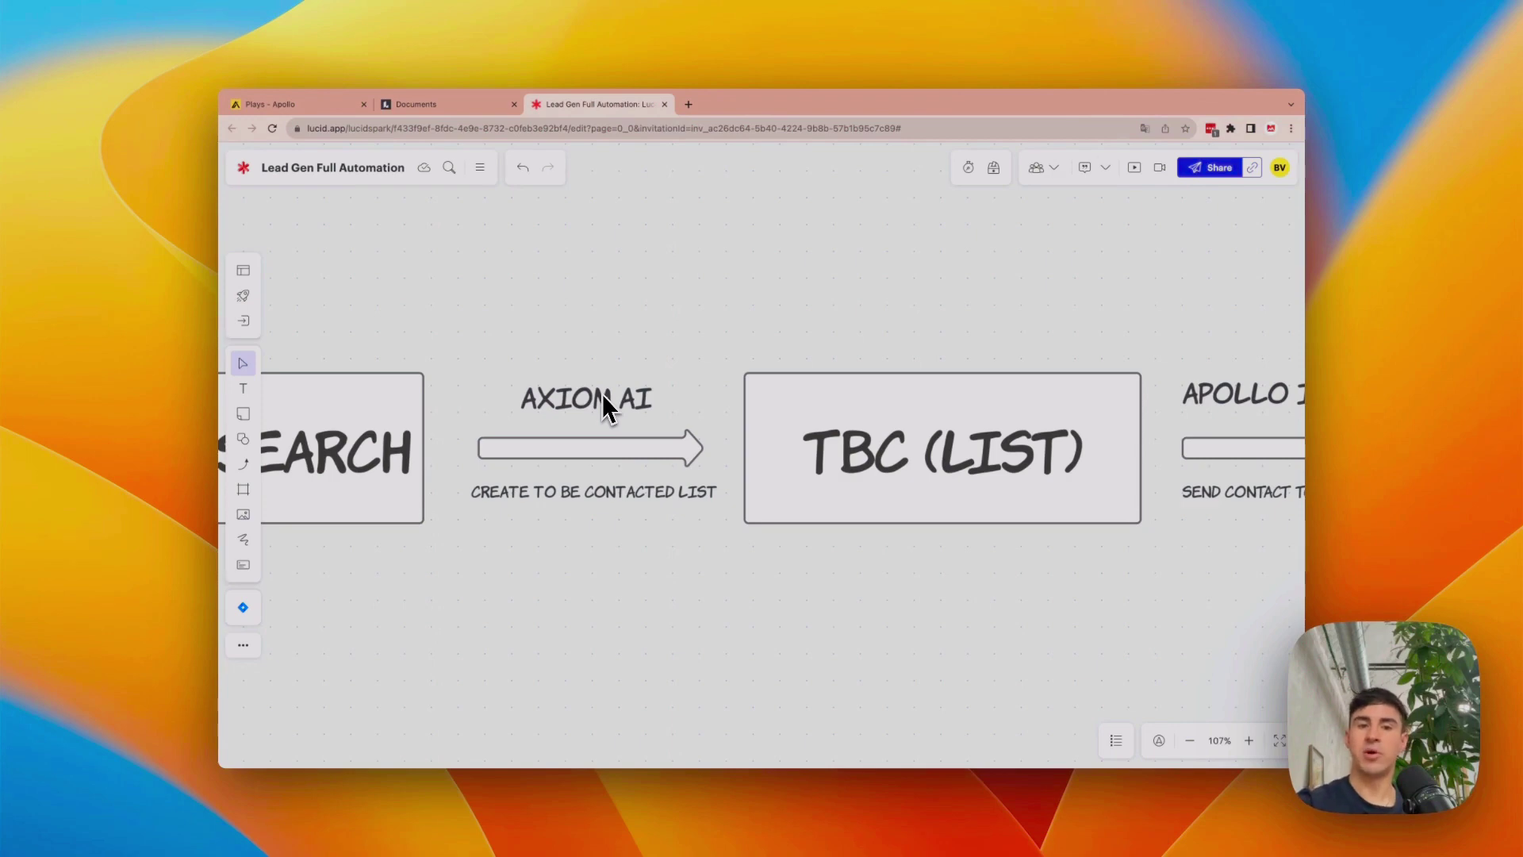
scroll(618, 394, "down", 5)
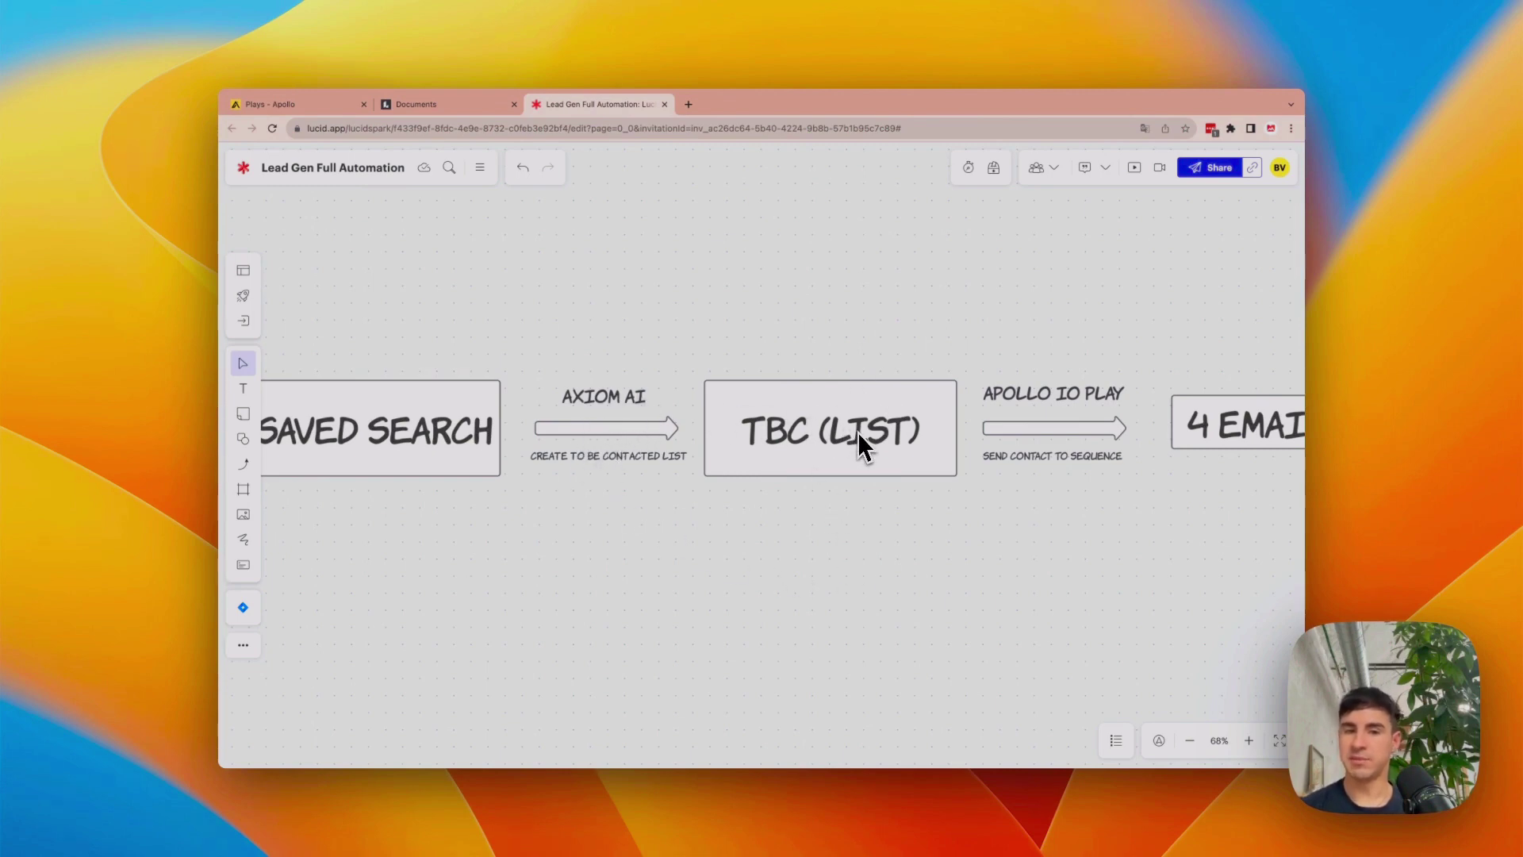
scroll(859, 426, "right", 5)
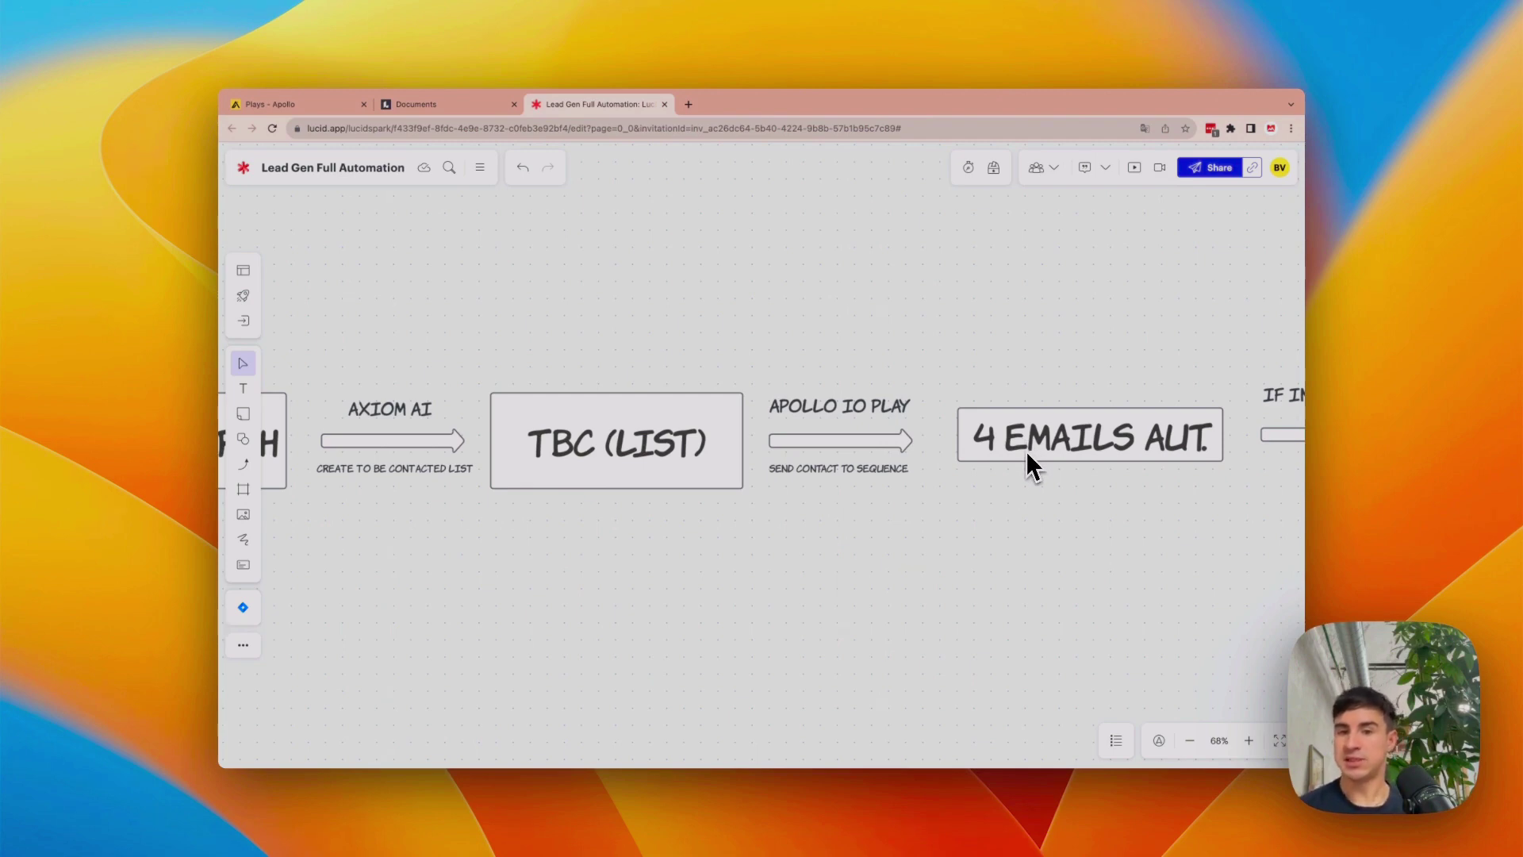
scroll(1051, 453, "right", 5)
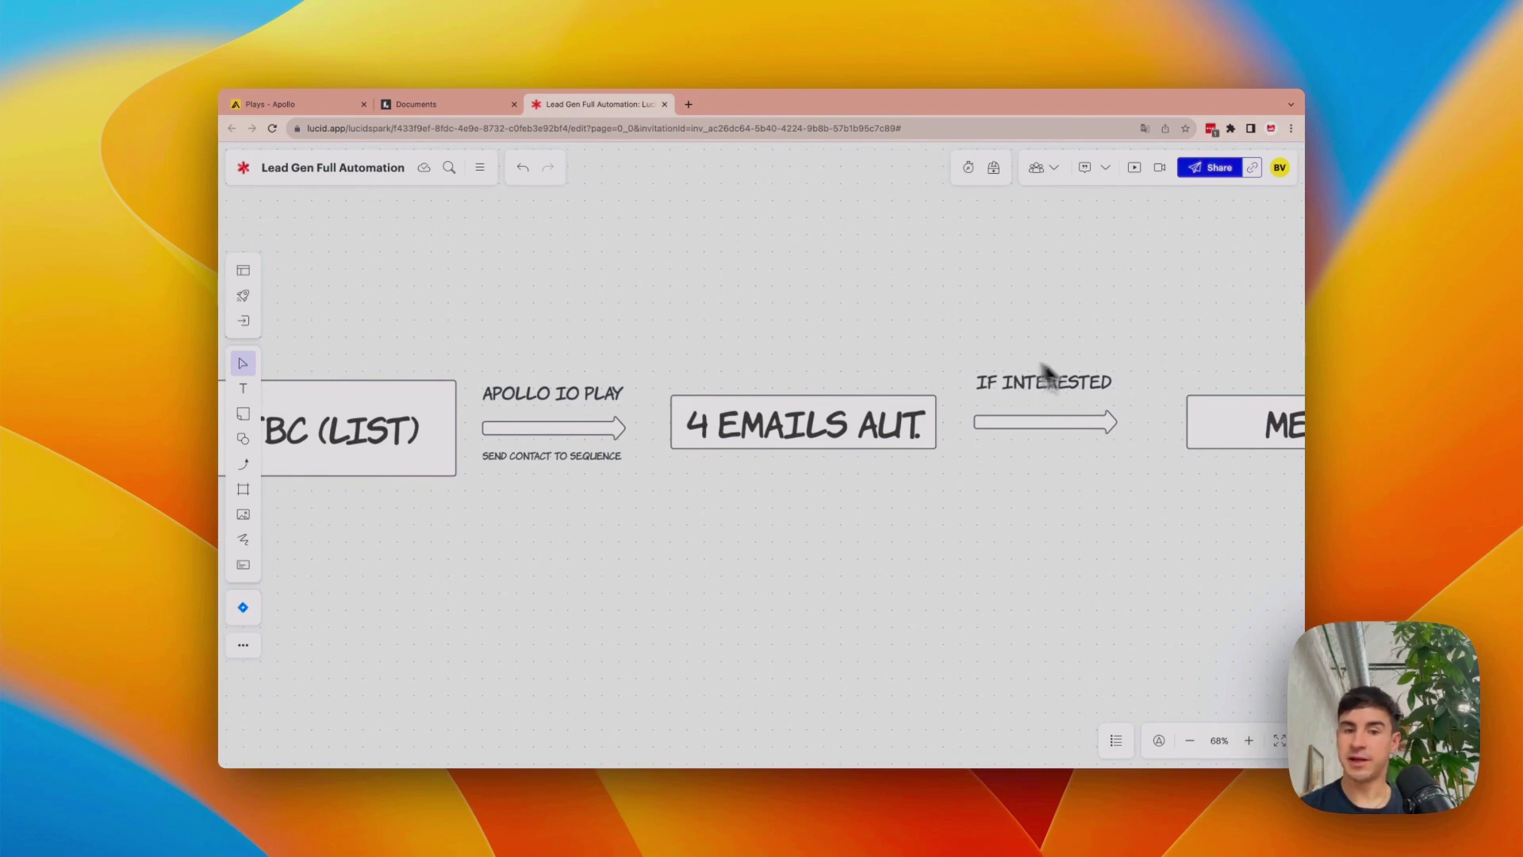
scroll(1091, 443, "right", 6)
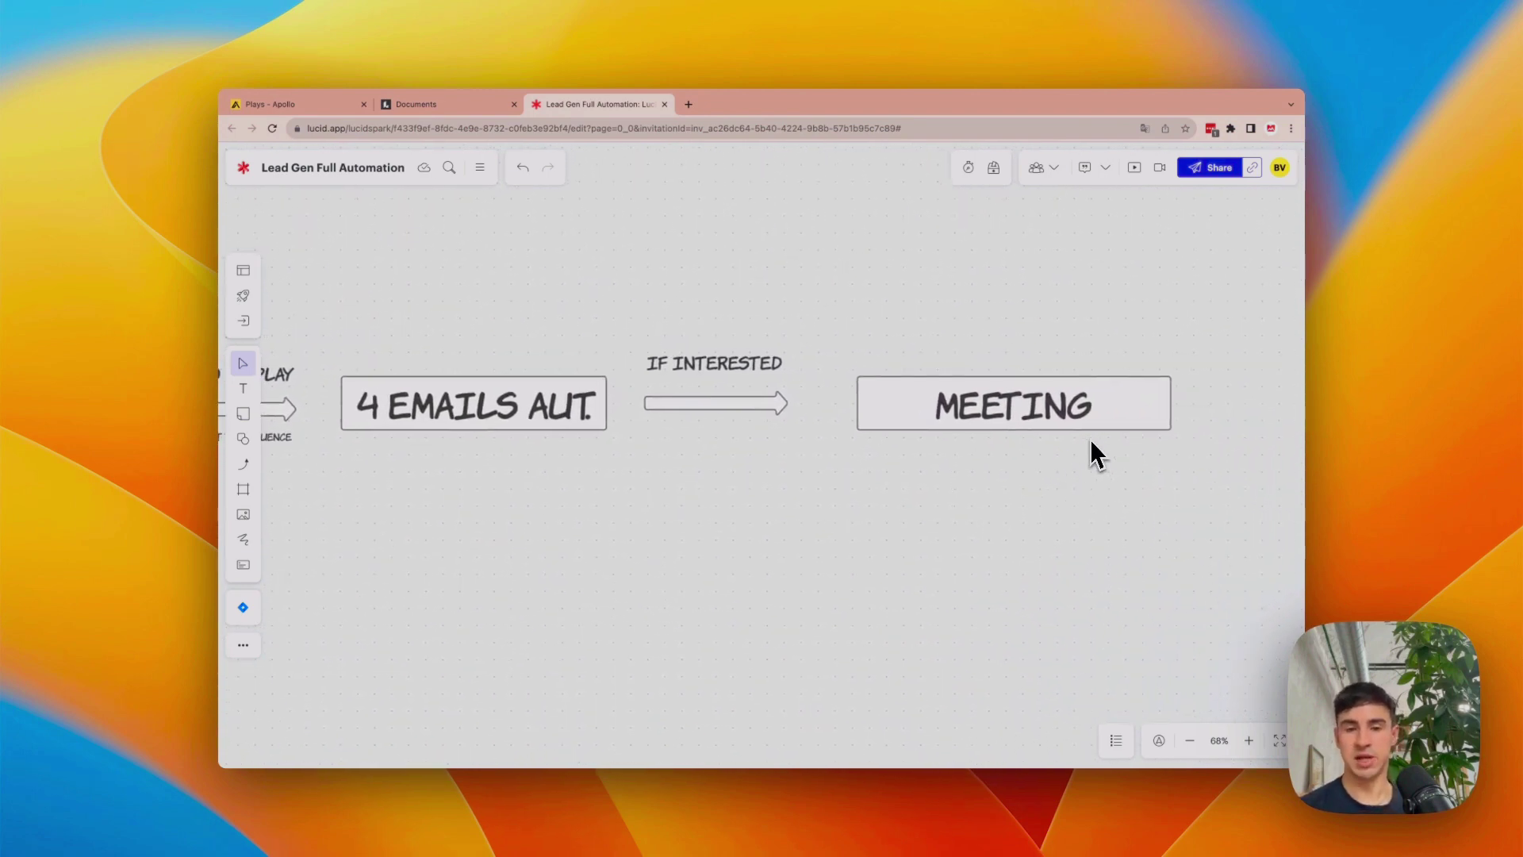
scroll(1096, 492, "down", 5)
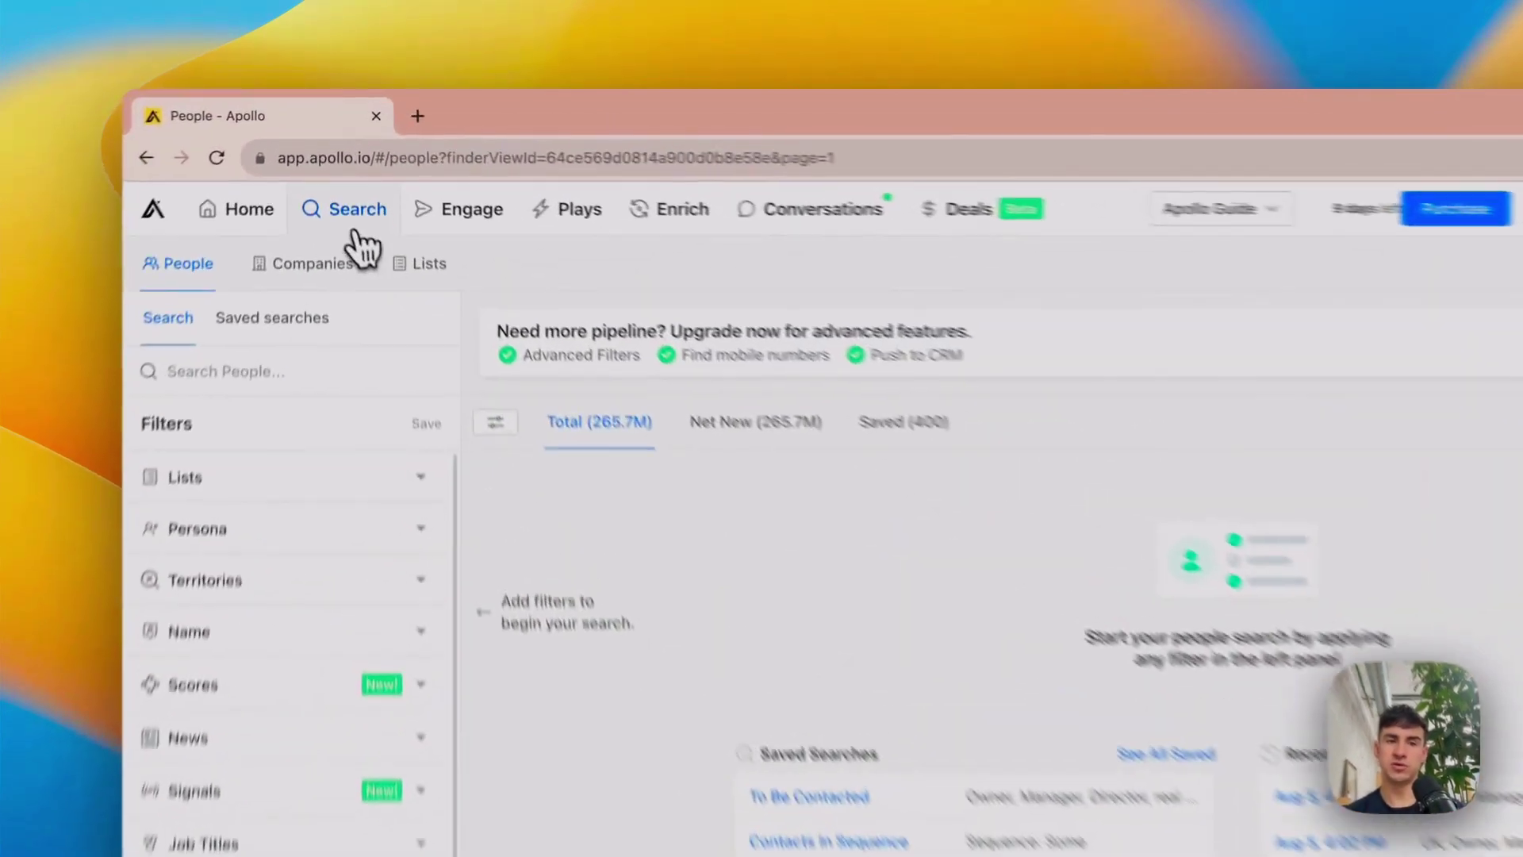
Switch to Apollo's people search and filter by the job titles Manager, Directors and Owner.
left_click(348, 163)
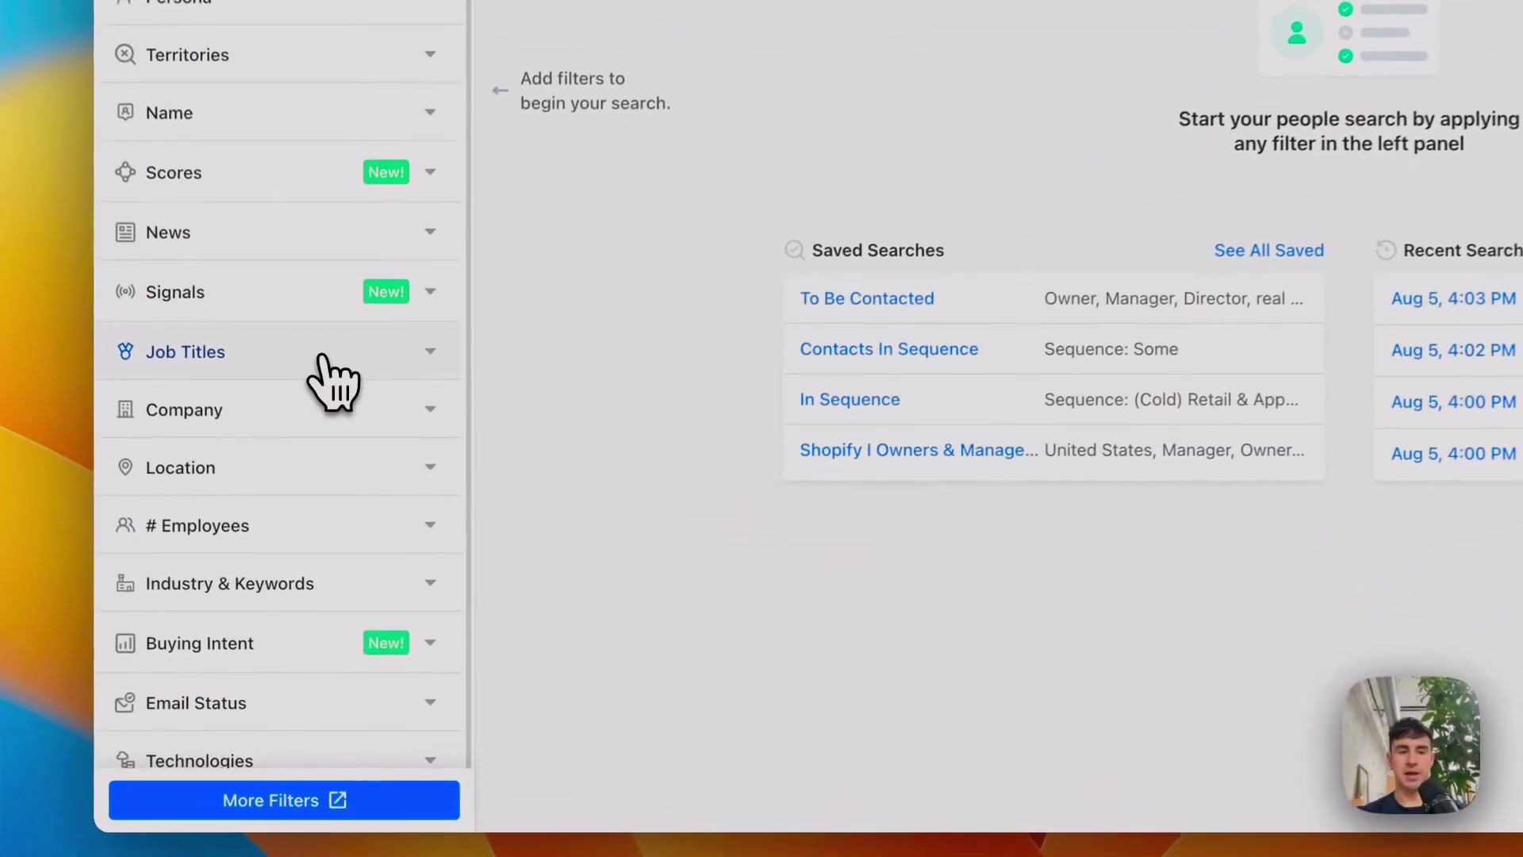
left_click(321, 361)
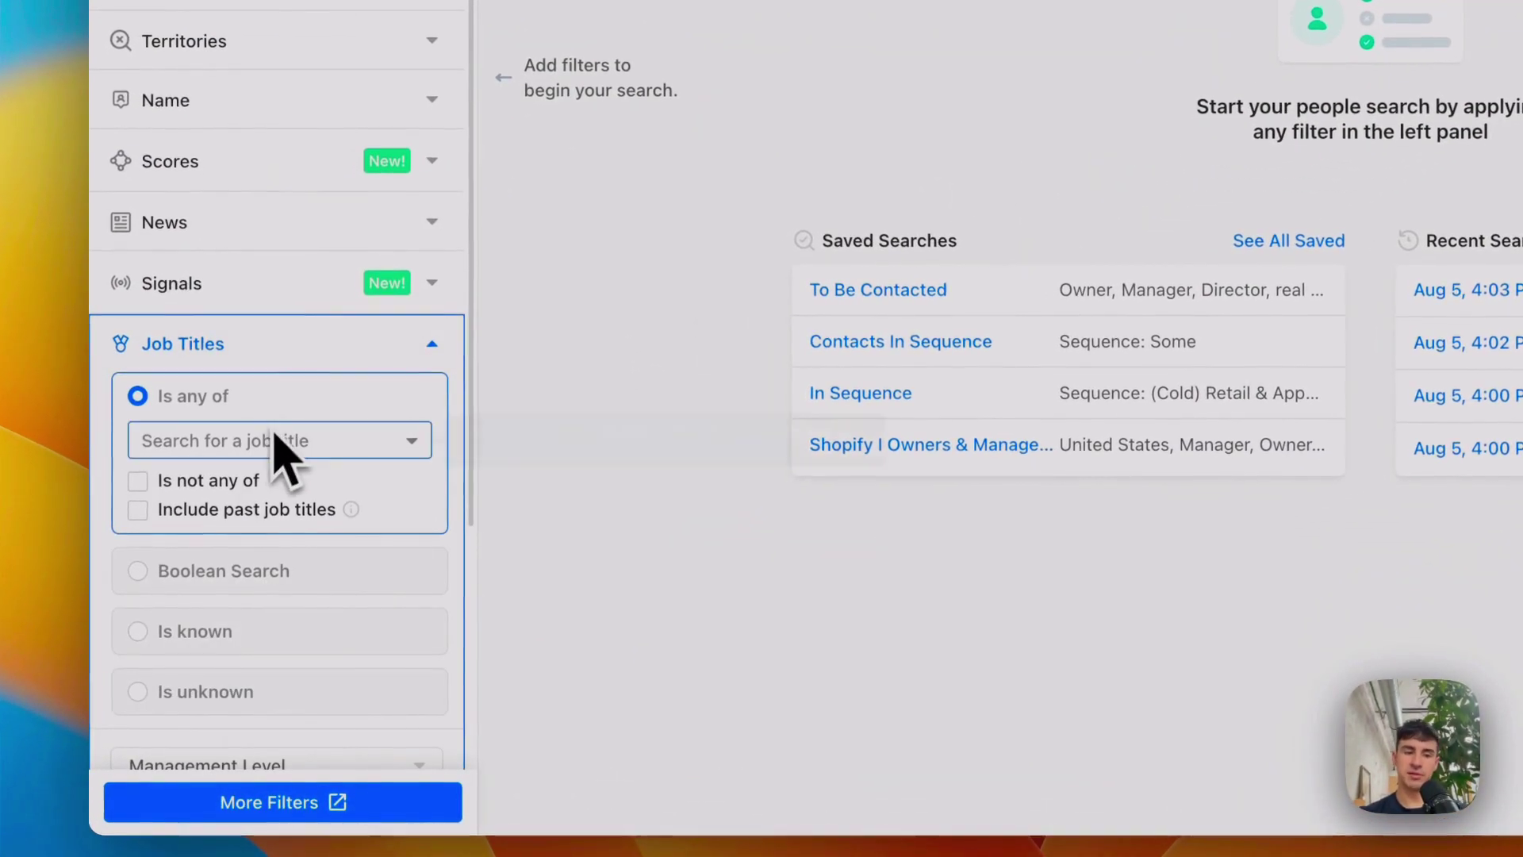
left_click(265, 429)
type("Manager")
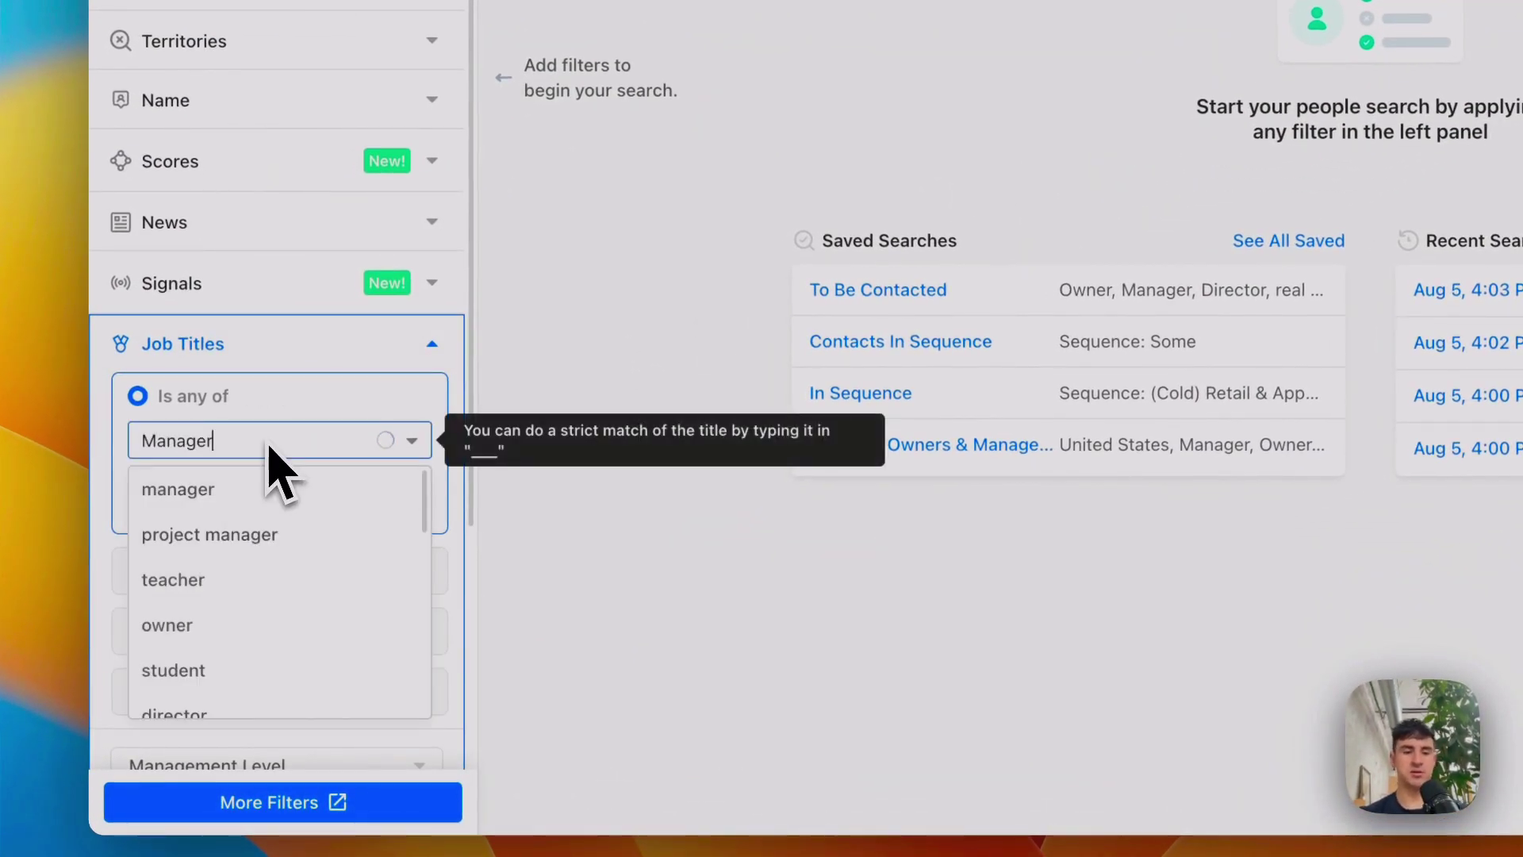
left_click(262, 489)
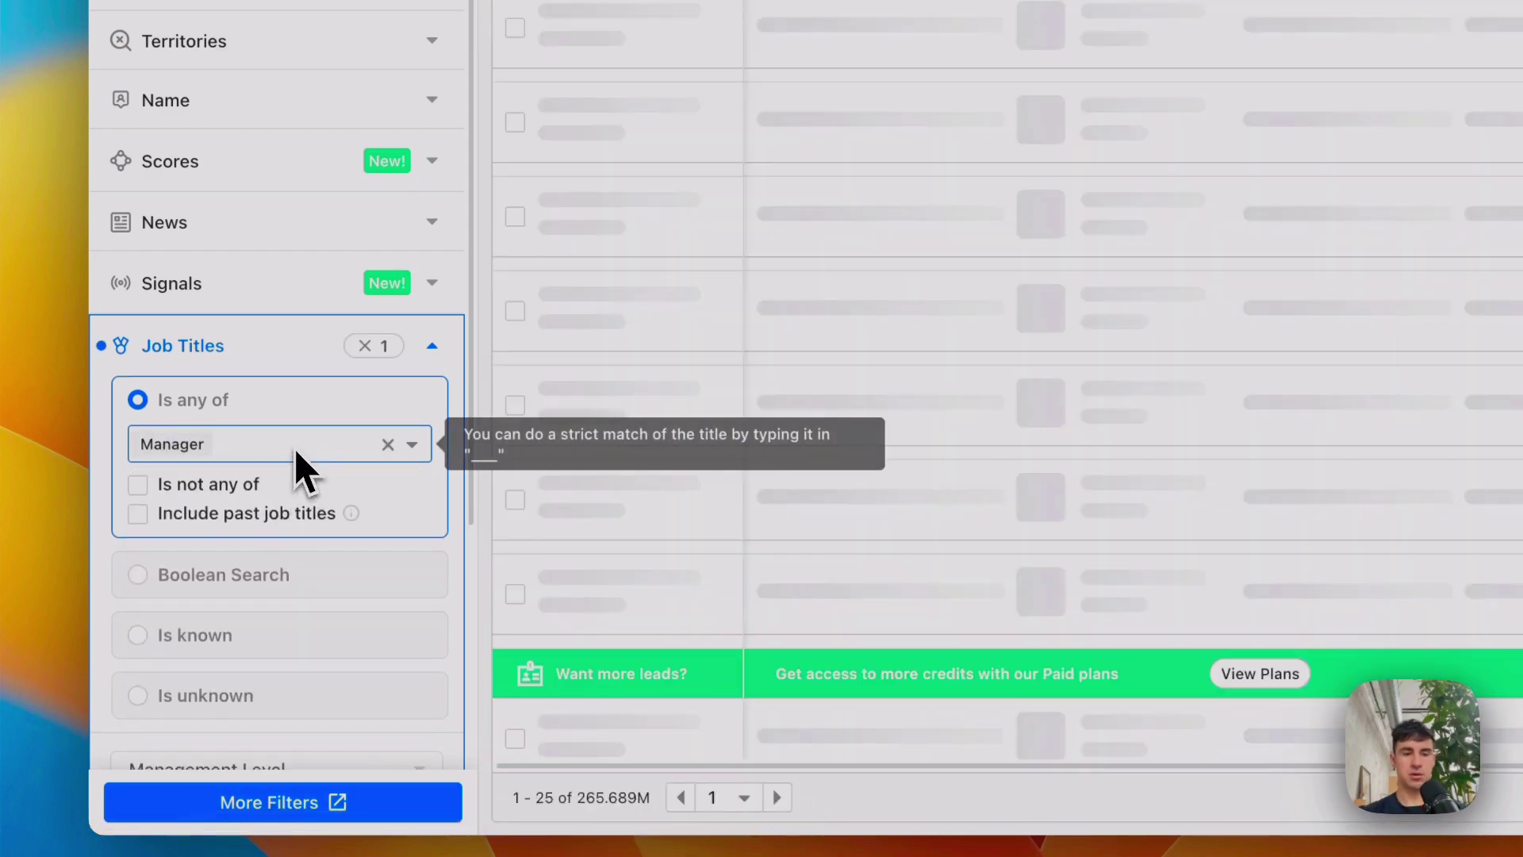
type("Directors")
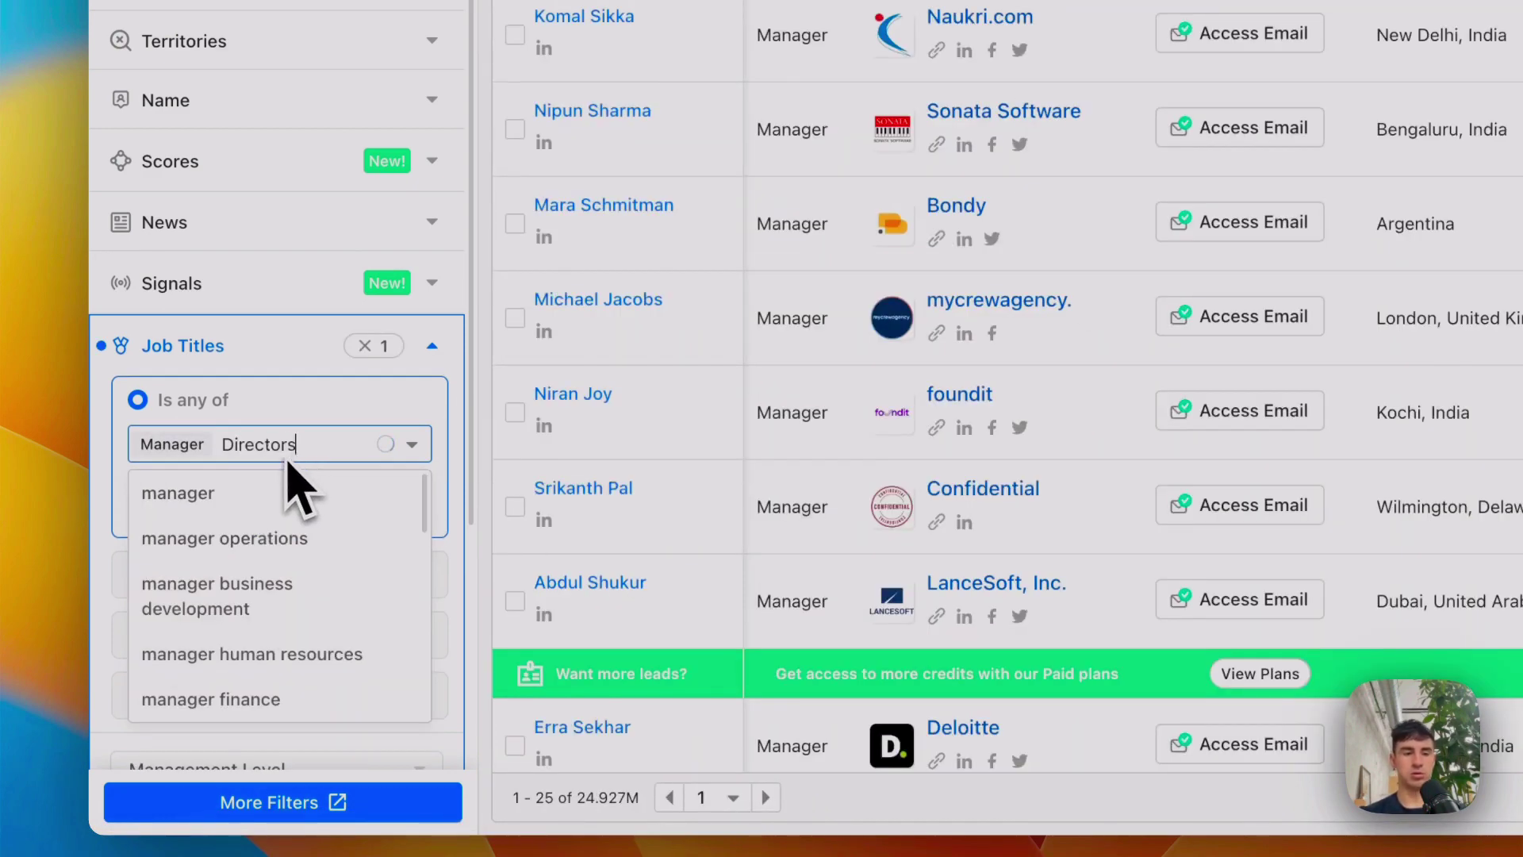
left_click(264, 489)
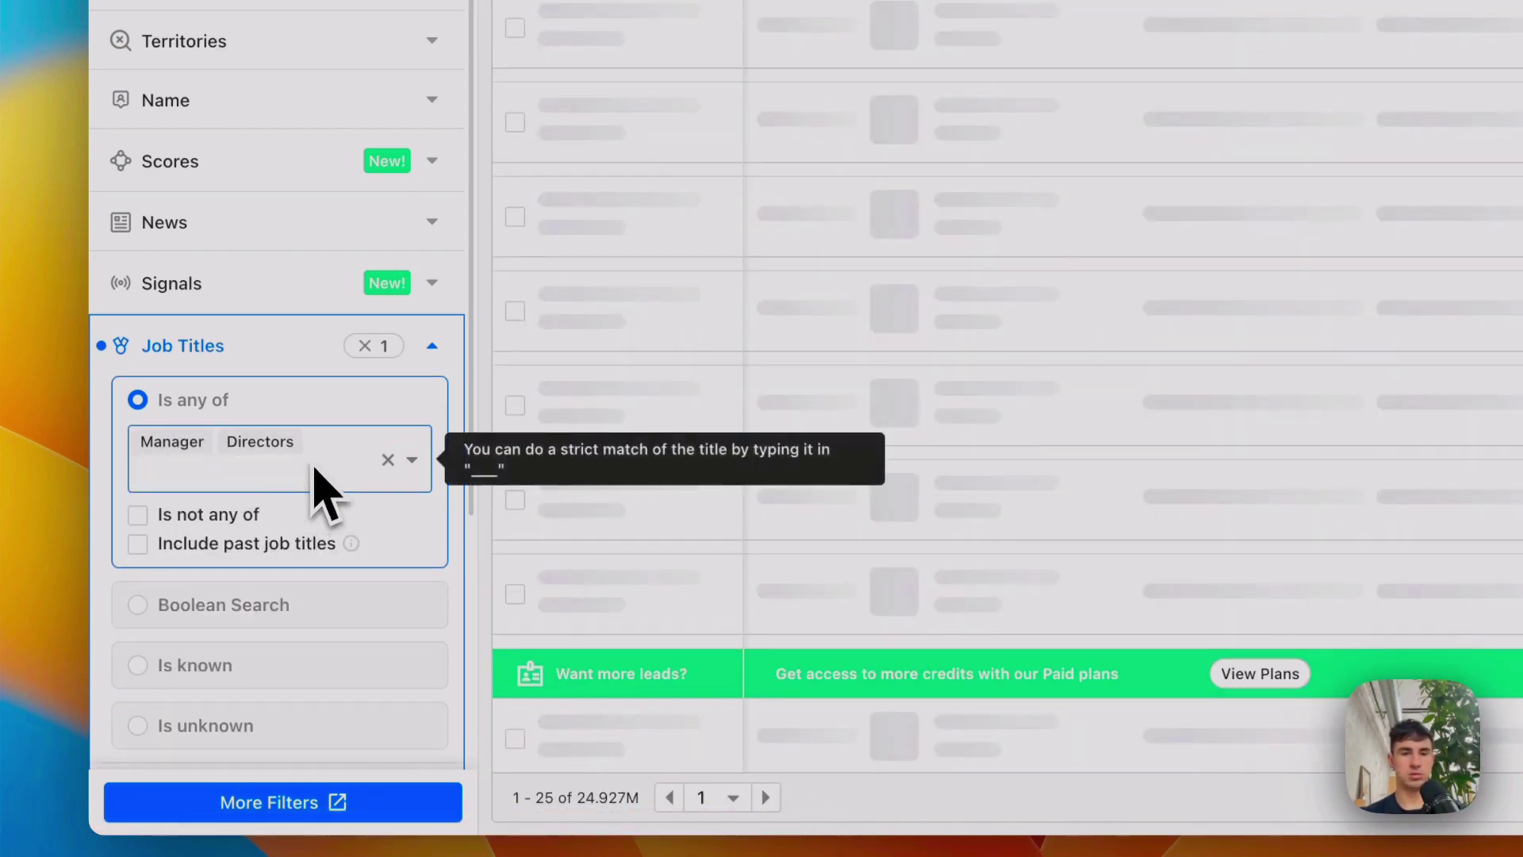
type("Owner")
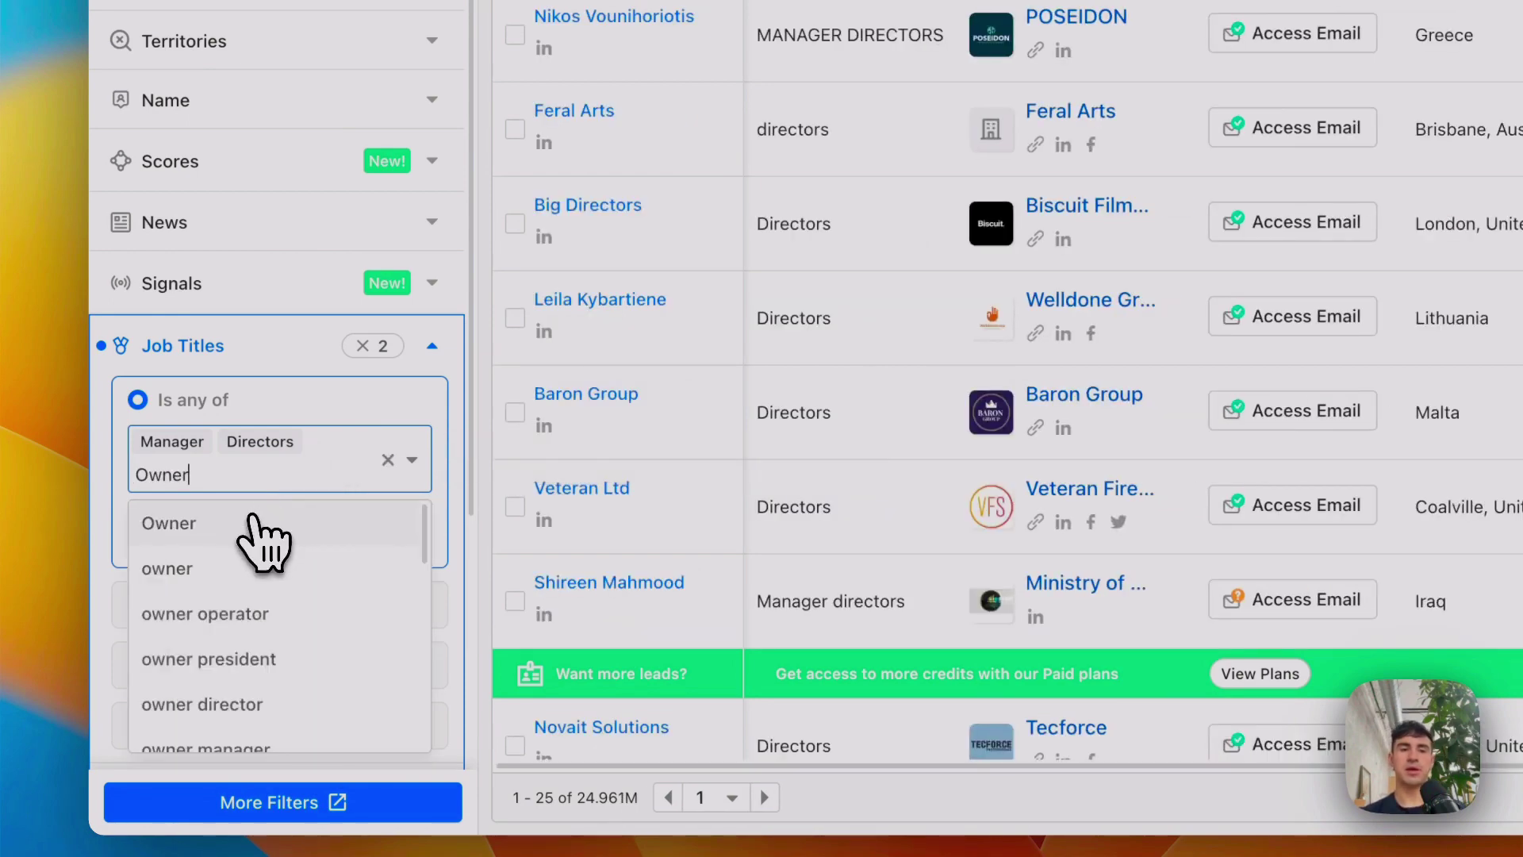
left_click(252, 520)
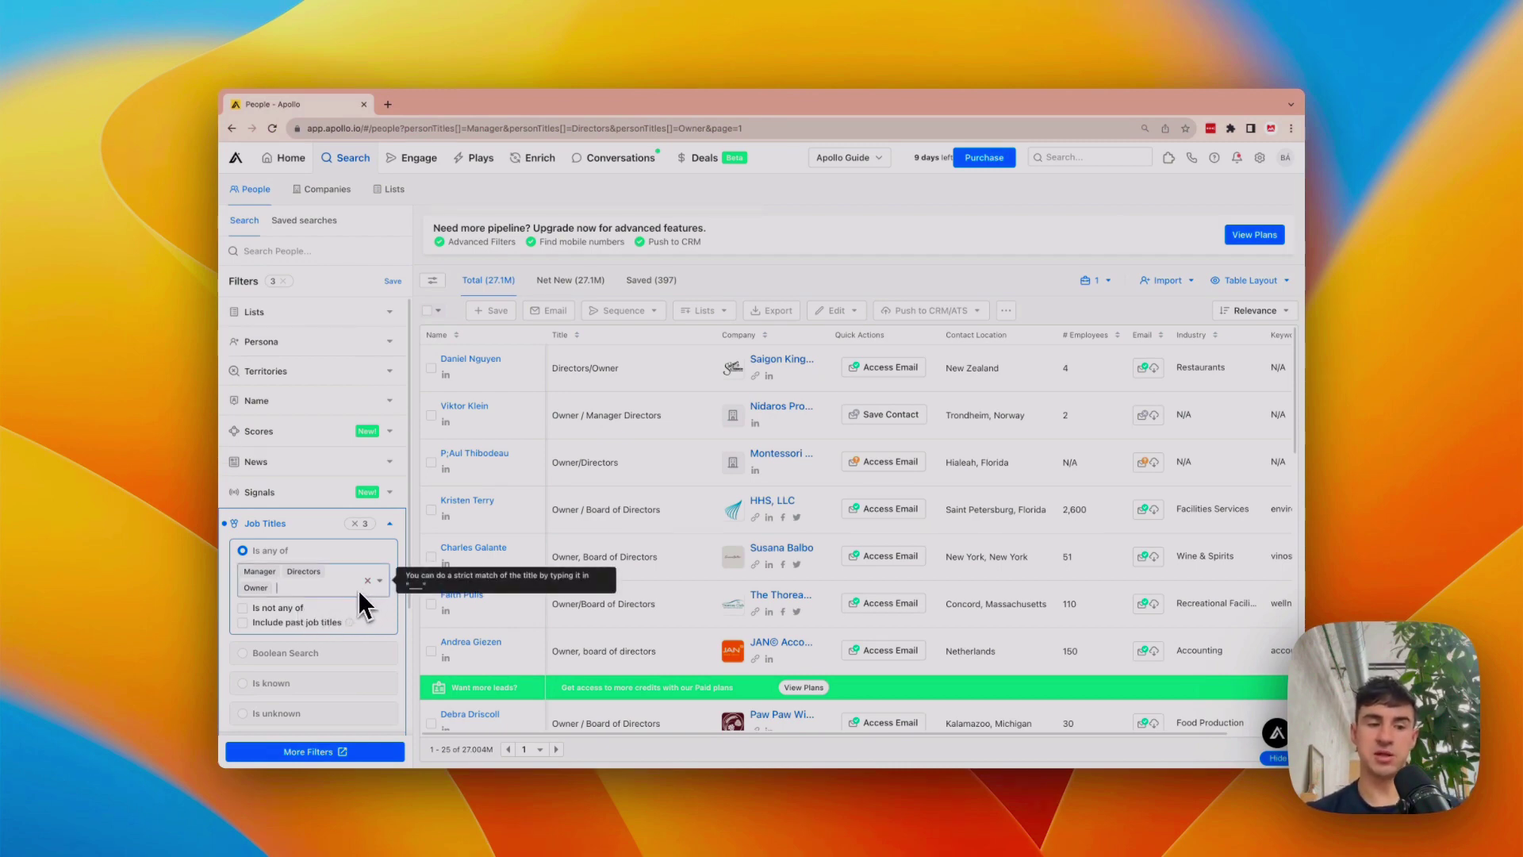
scroll(359, 589, "down", 1)
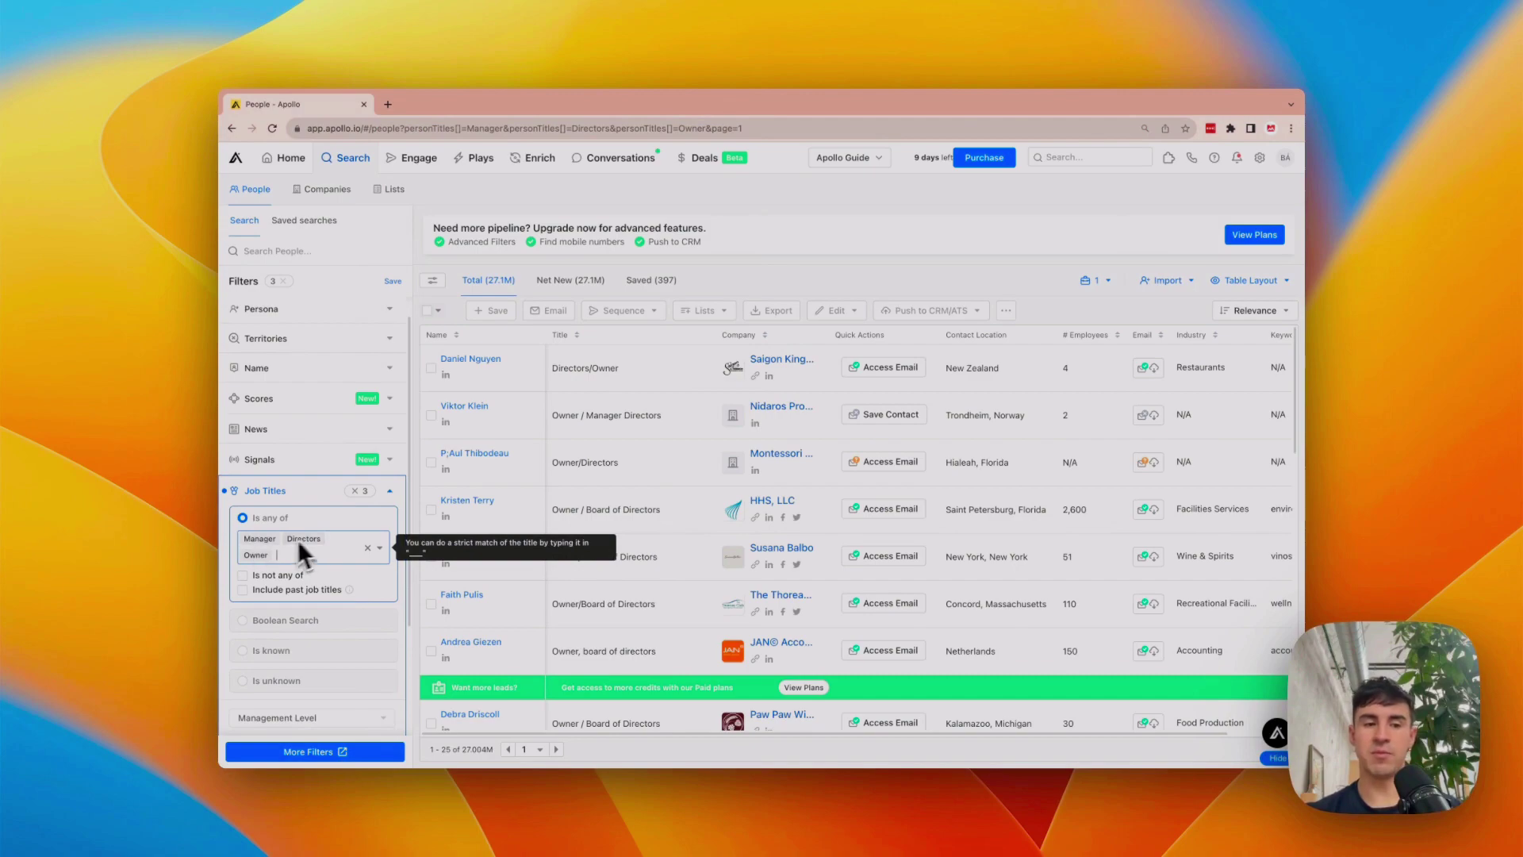
scroll(274, 572, "down", 1)
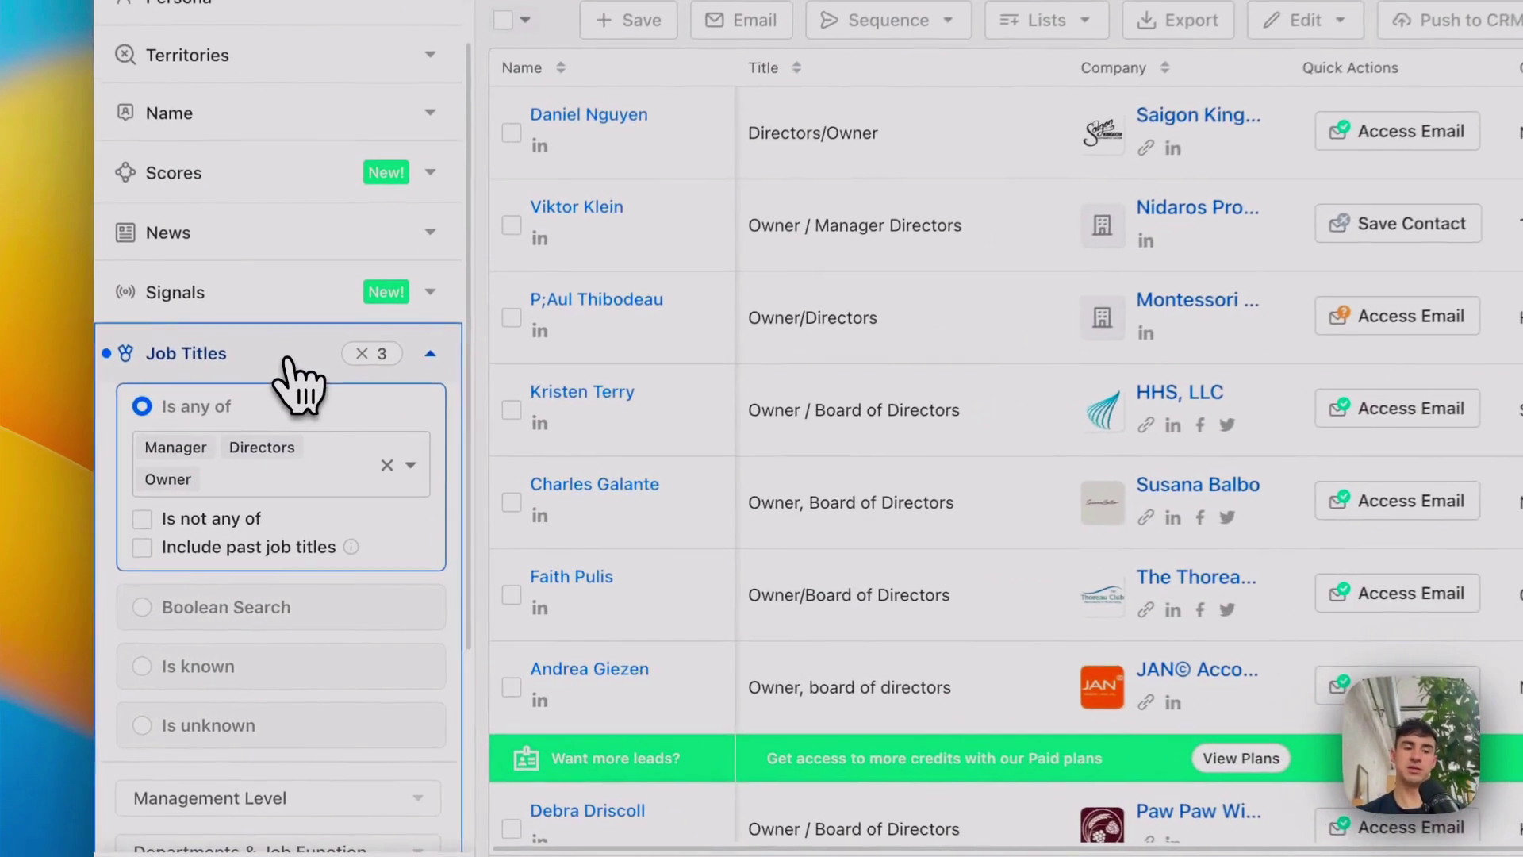
left_click(295, 408)
Filter the people search by company size, selecting the 1-10 and 11-20 employee ranges.
scroll(294, 381, "down", 3)
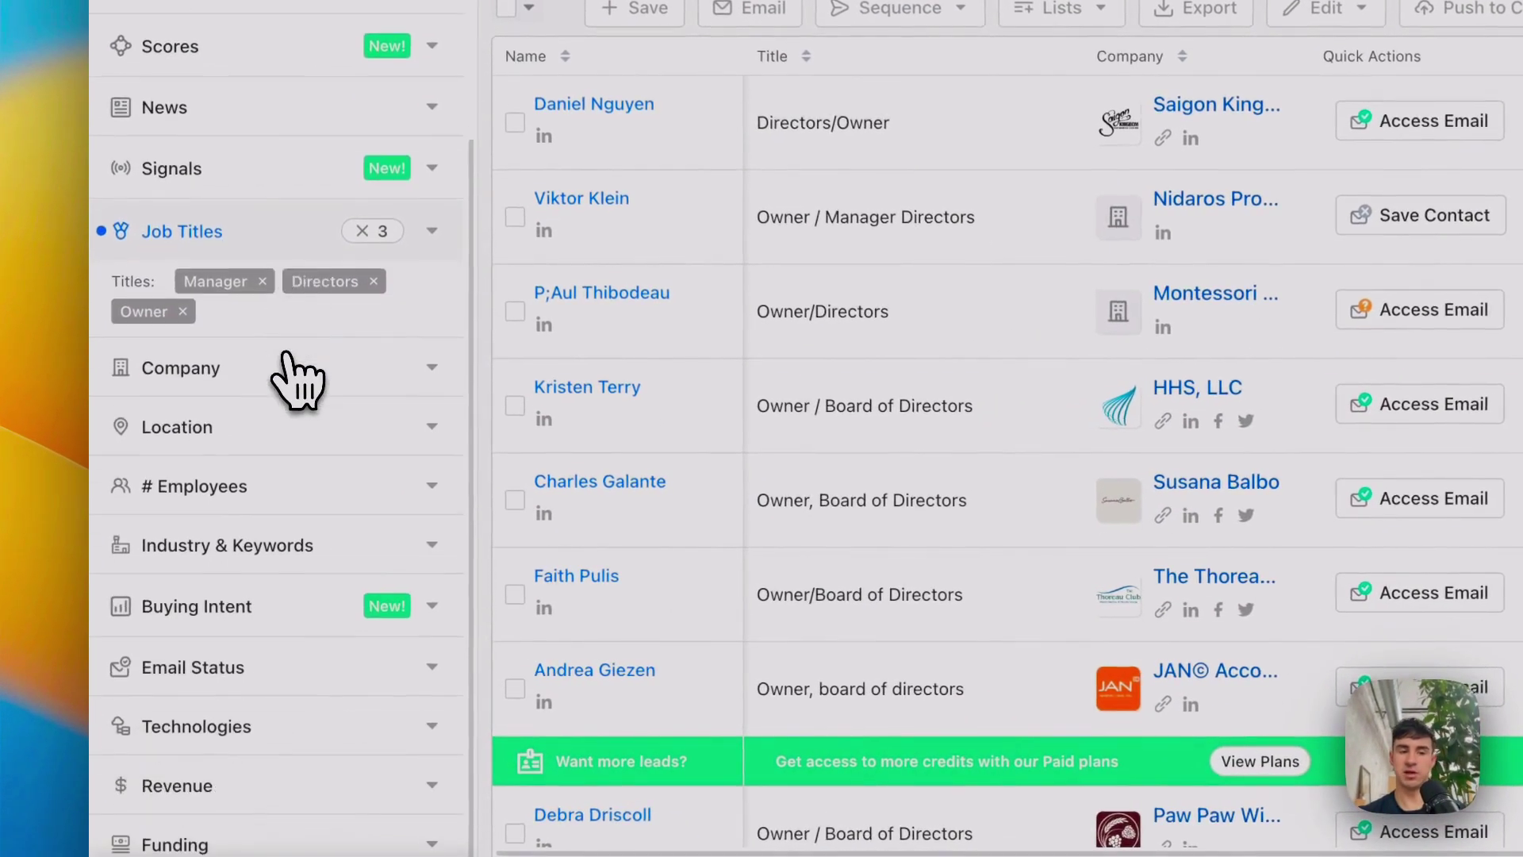
left_click(280, 482)
scroll(279, 482, "down", 2)
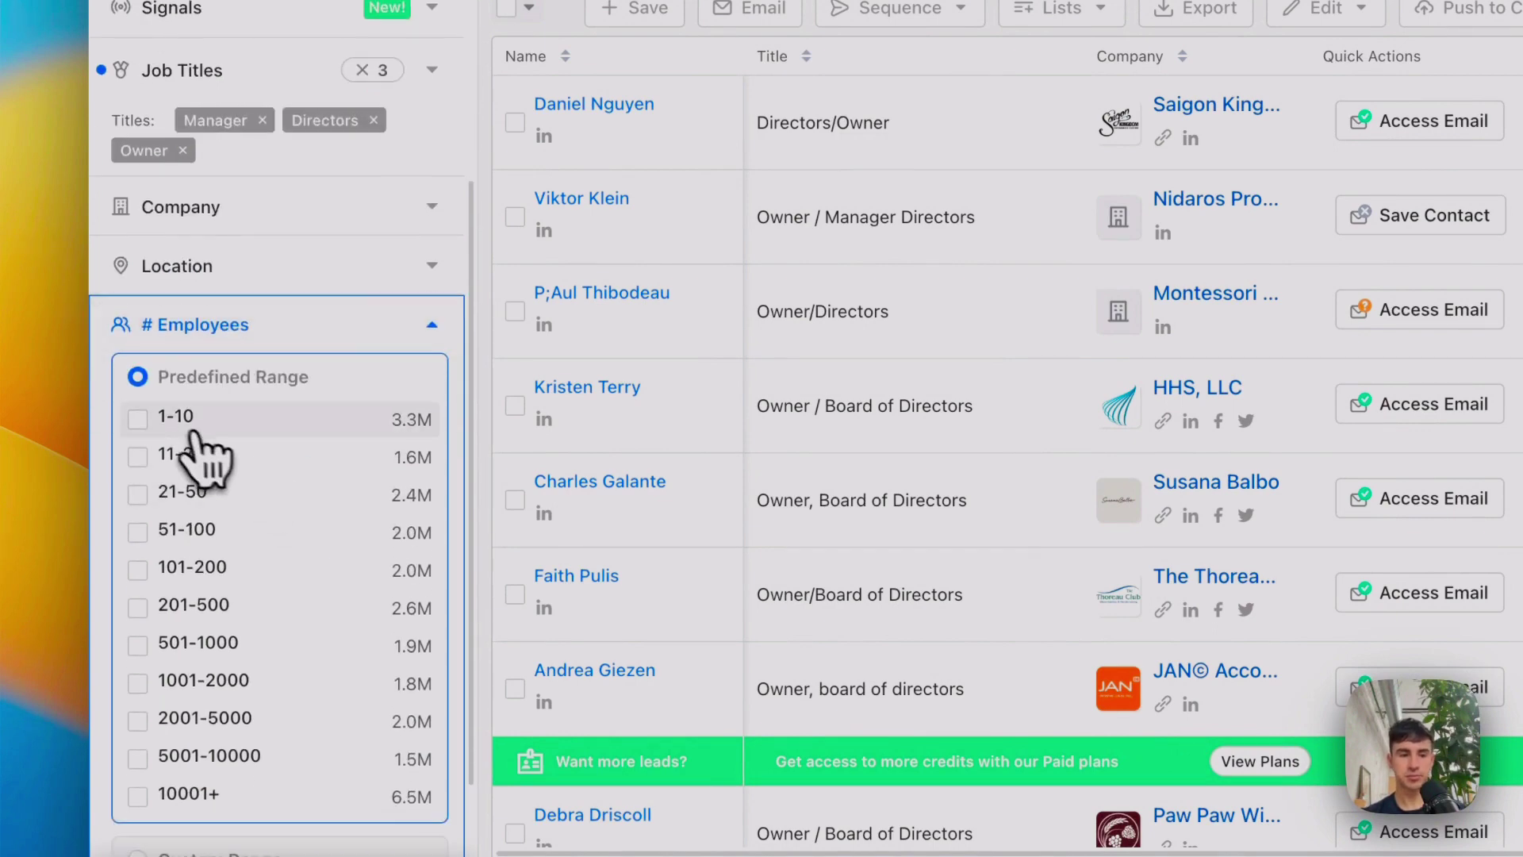
left_click(158, 421)
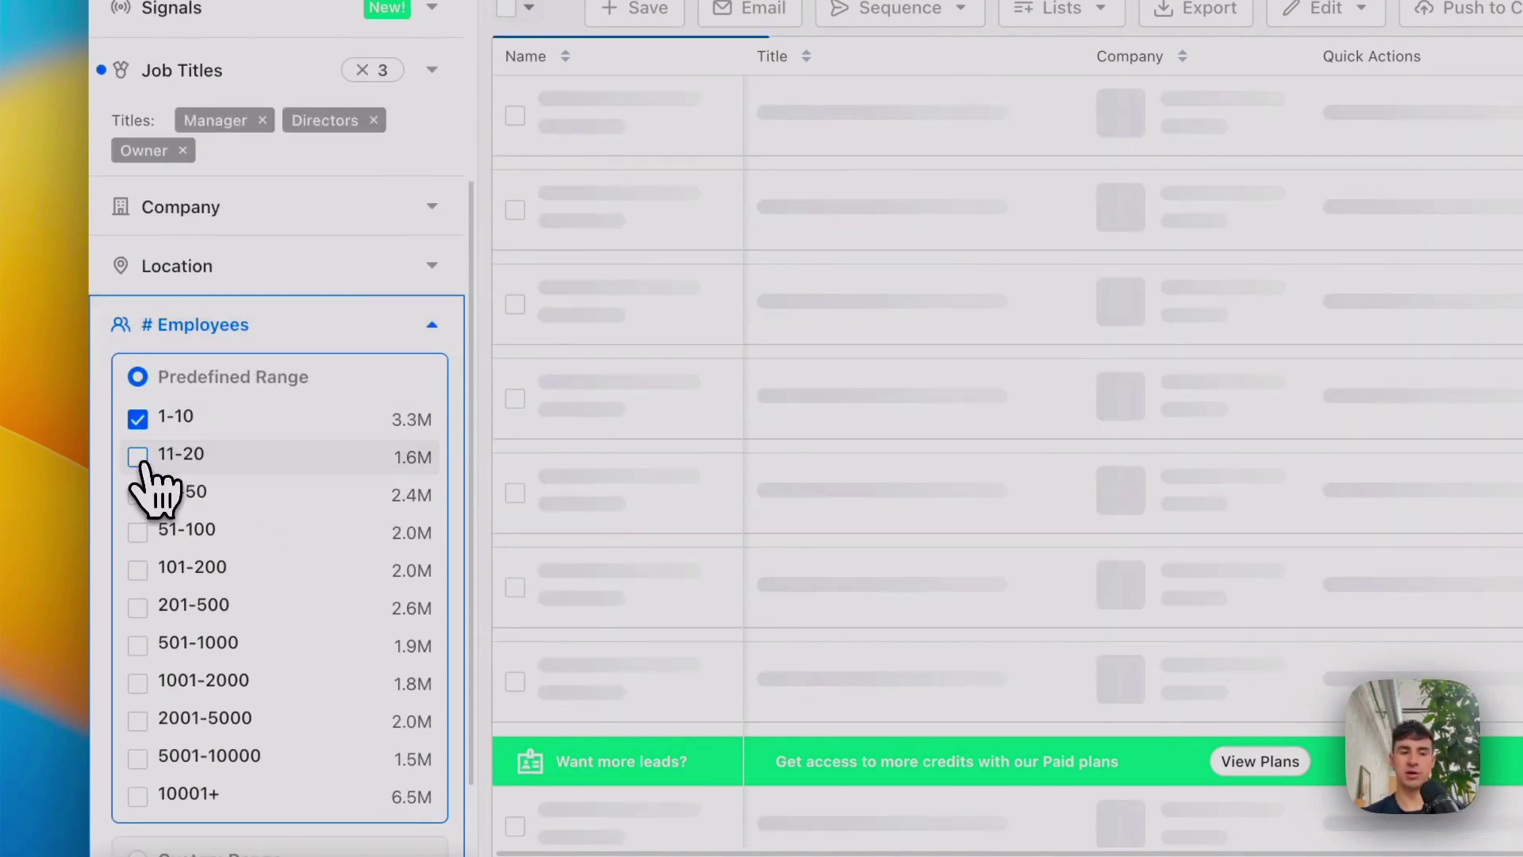
left_click(141, 460)
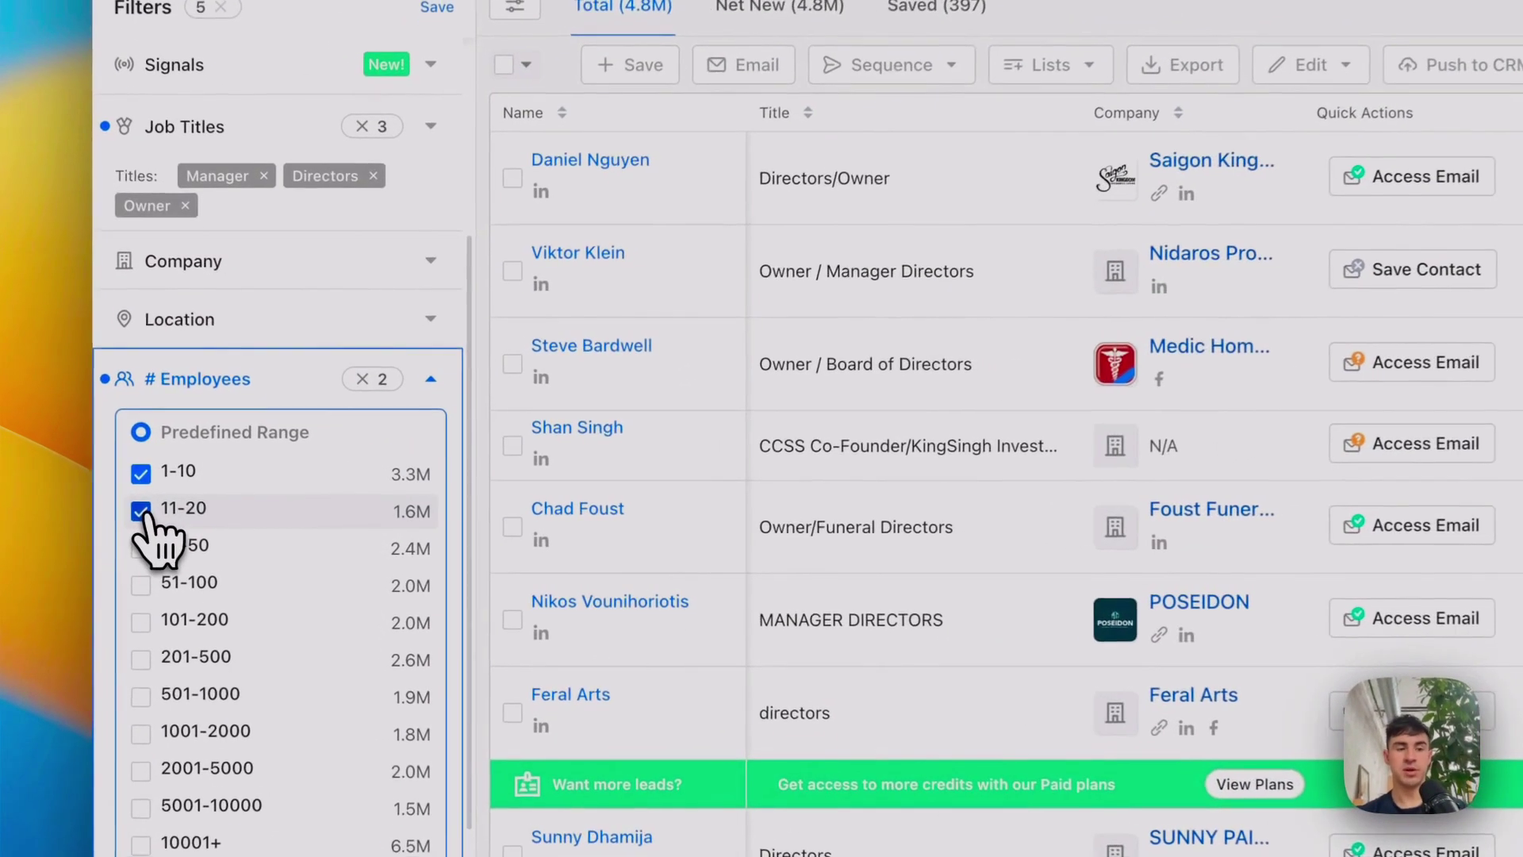
left_click(243, 538)
left_click(140, 511)
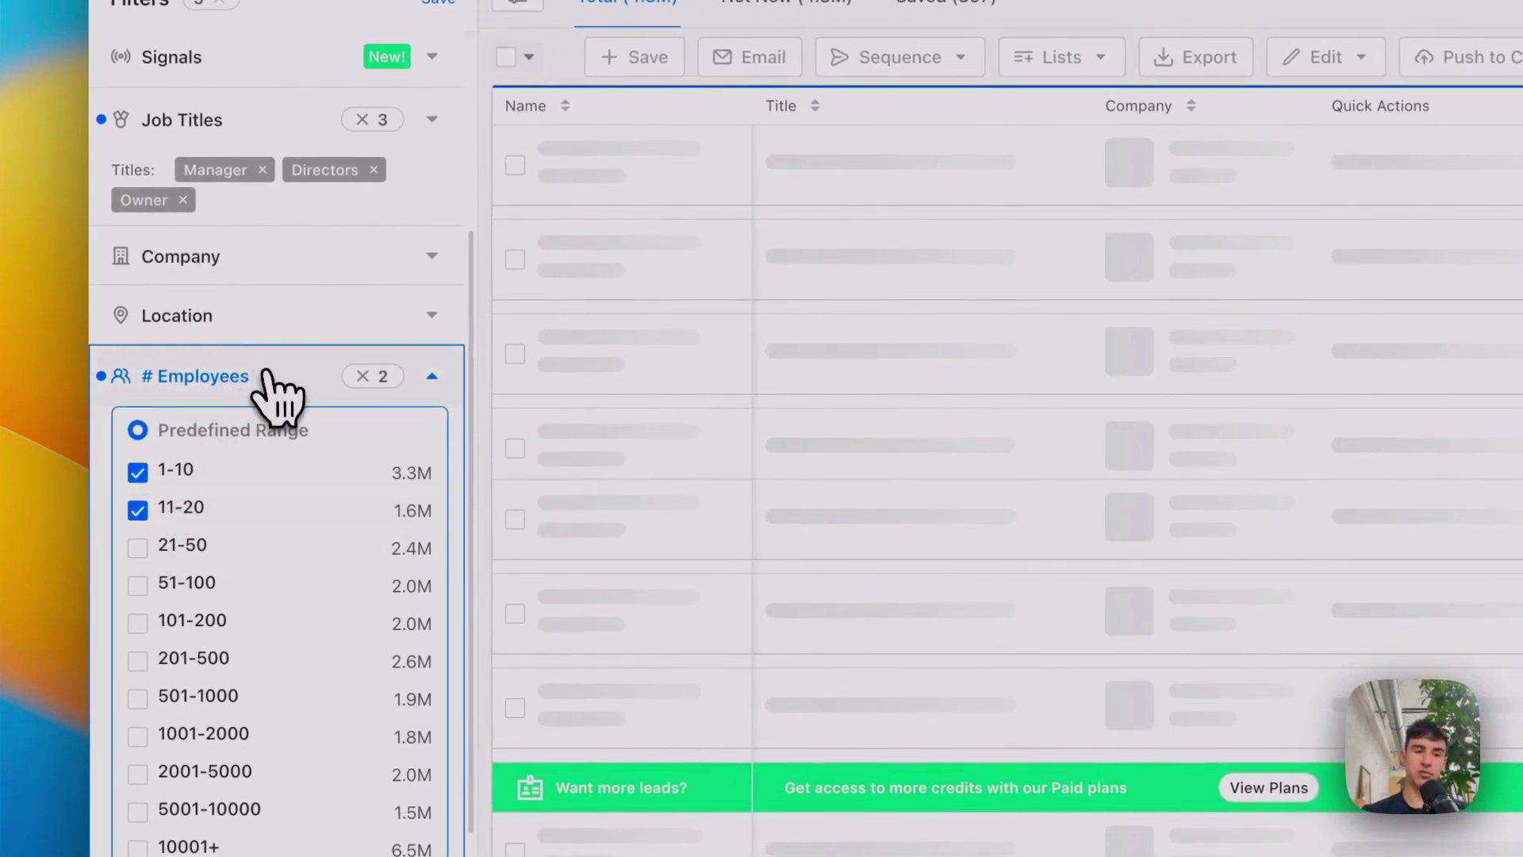
left_click(273, 381)
Add real estate as the industry filter for the people search.
scroll(274, 432, "down", 1)
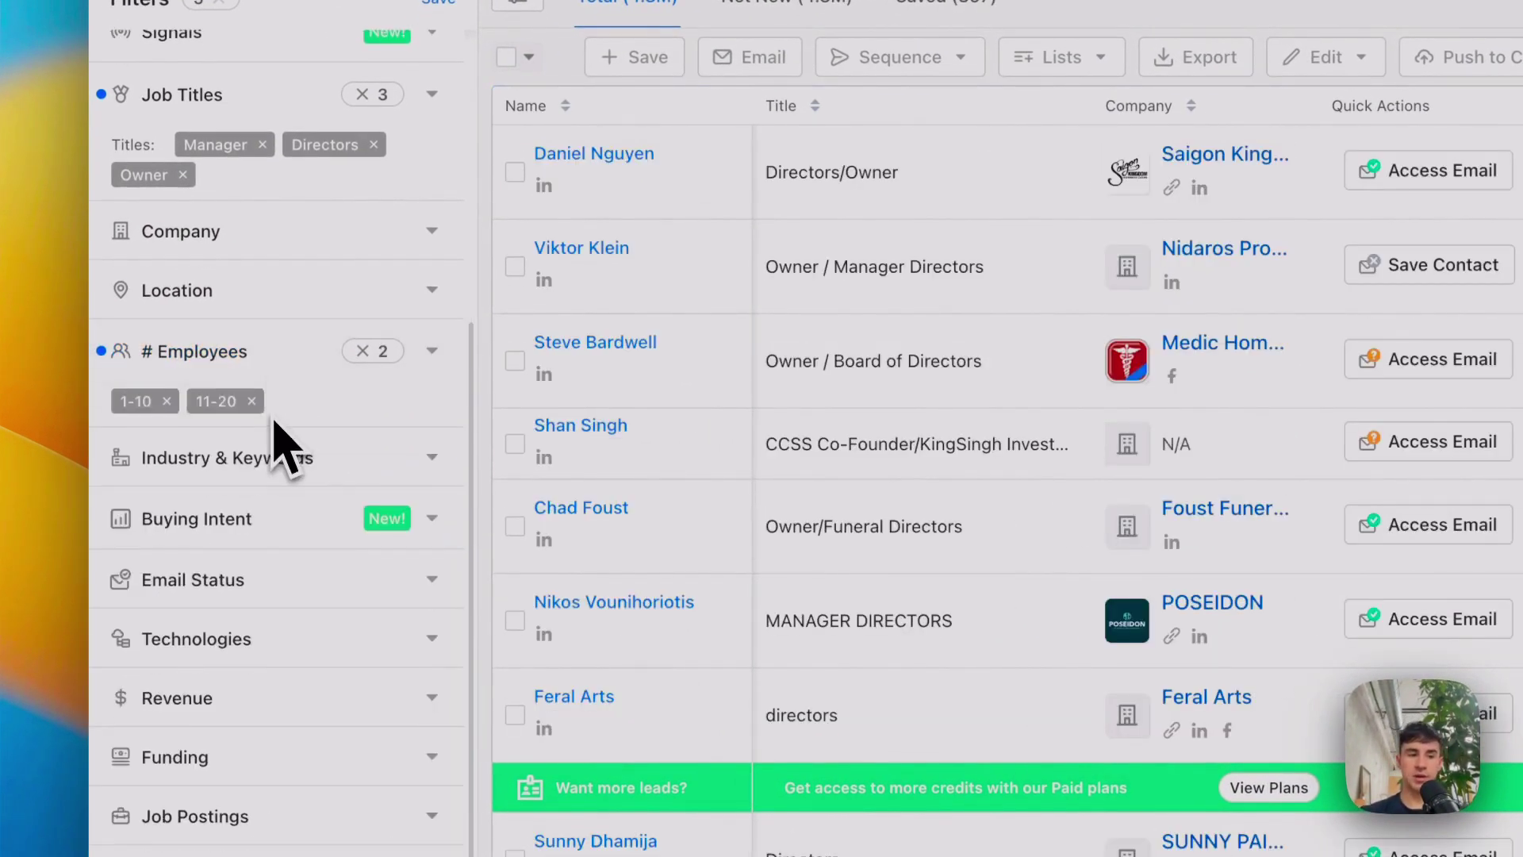
left_click(286, 461)
left_click(294, 504)
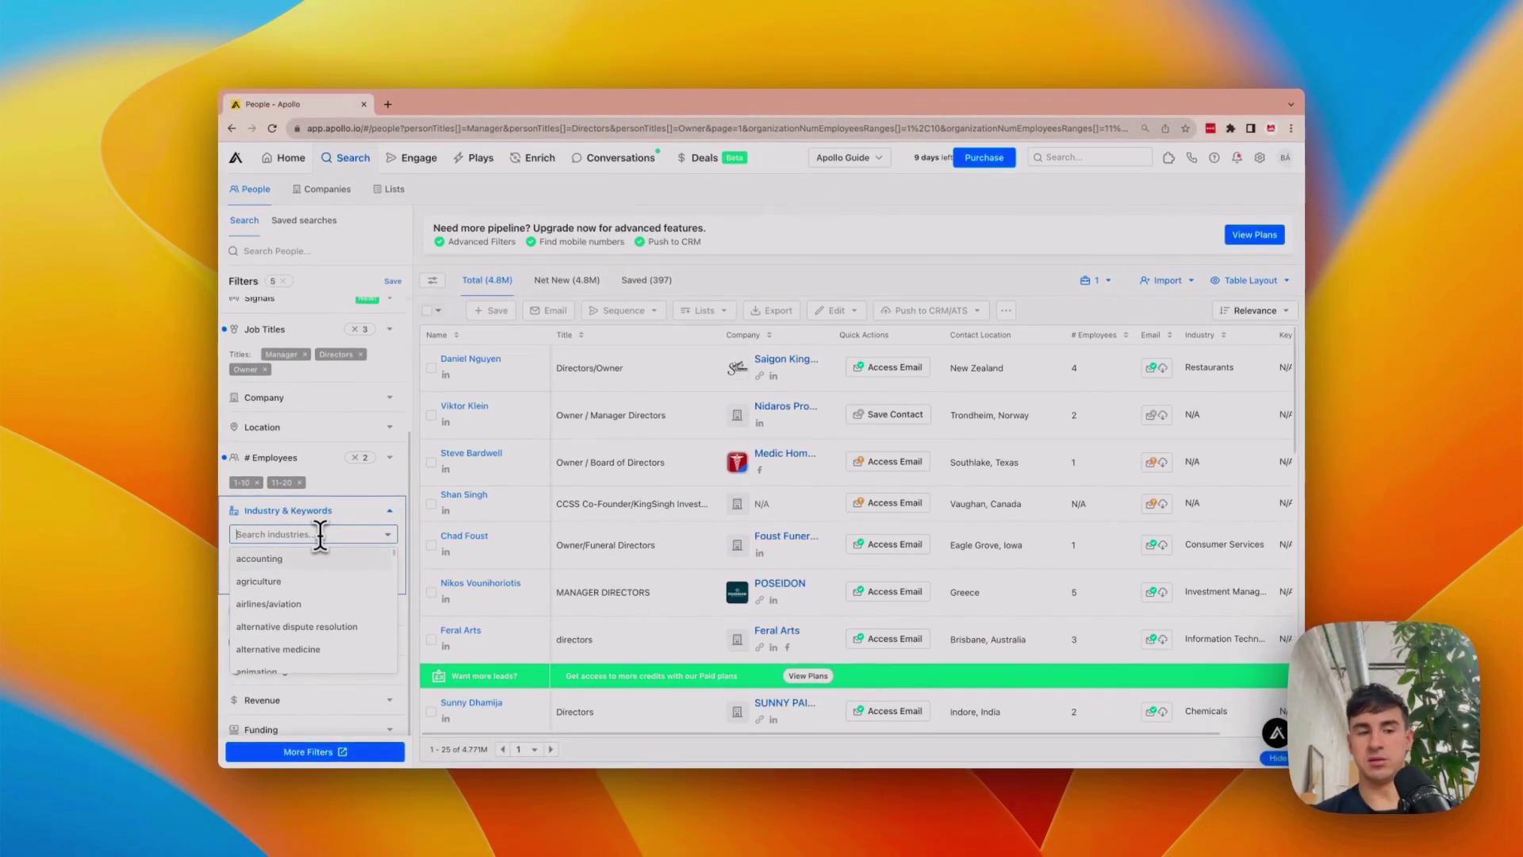
type("Real Estate")
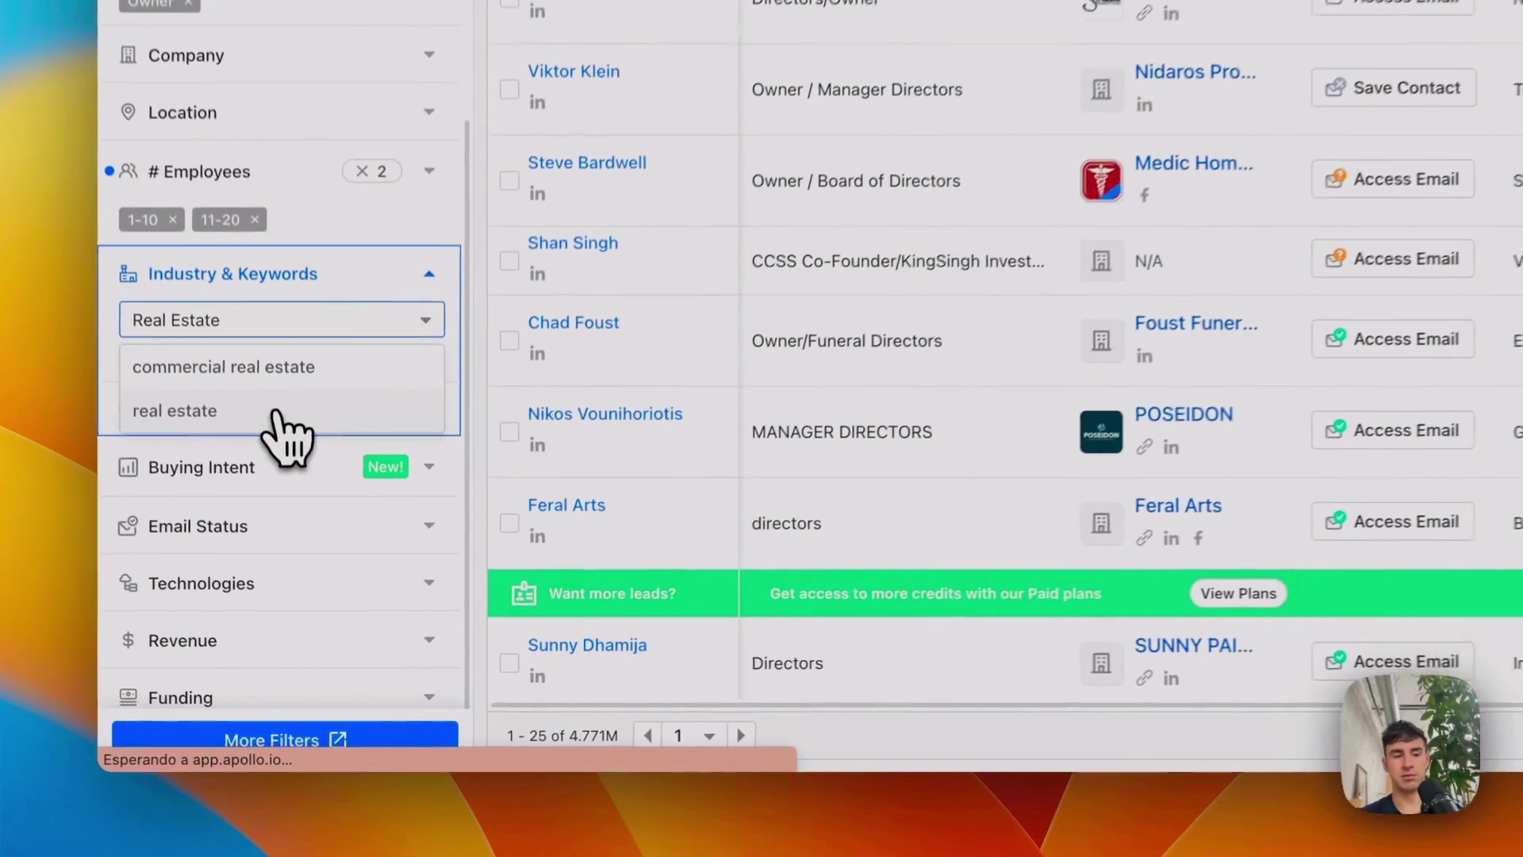
left_click(266, 581)
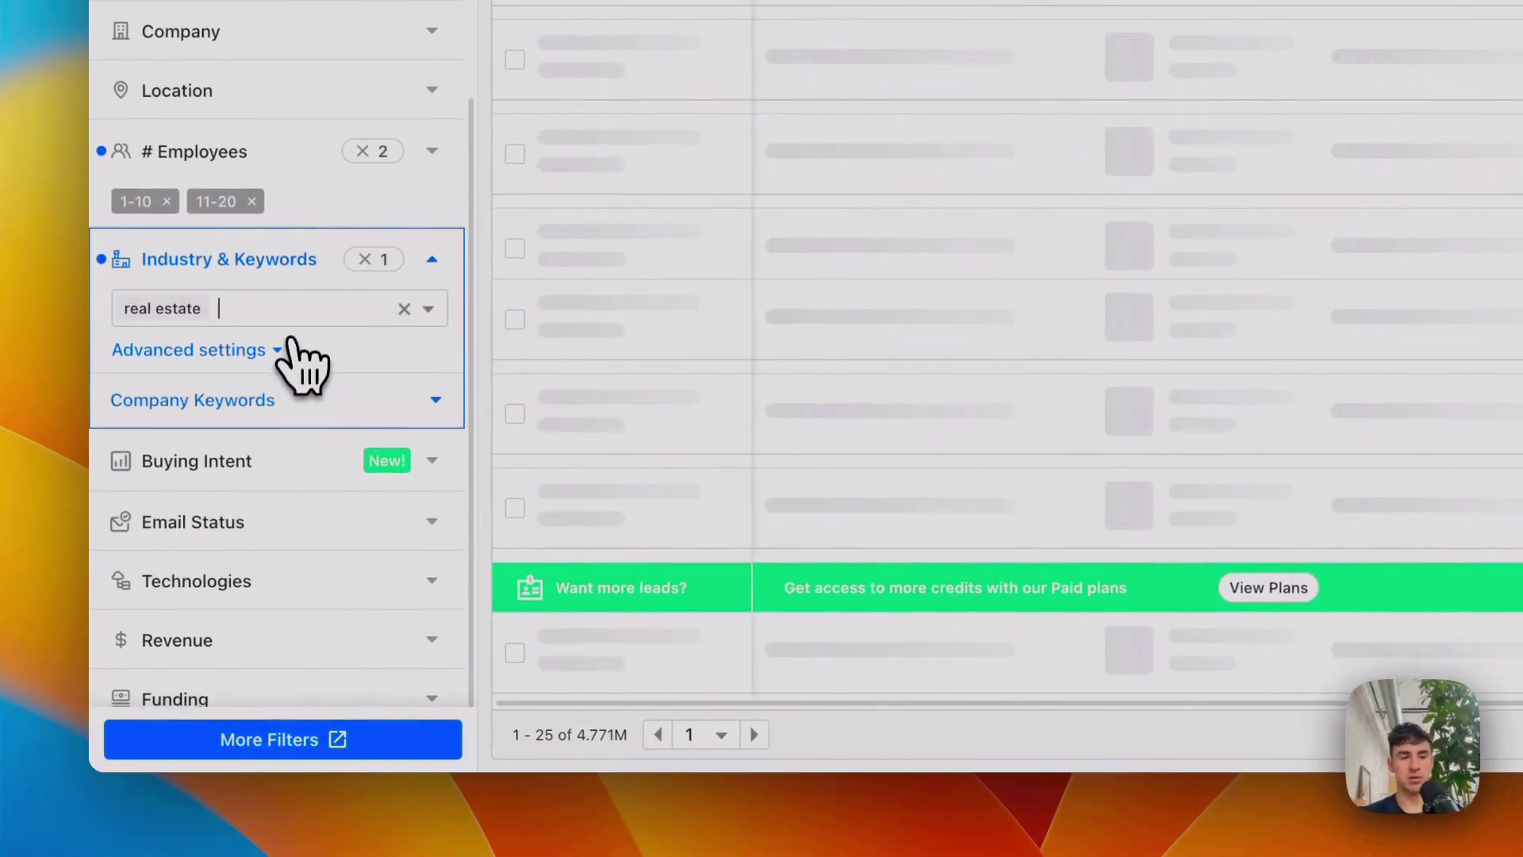
Review the available Email Status filter options for the people search.
scroll(299, 302, "down", 3)
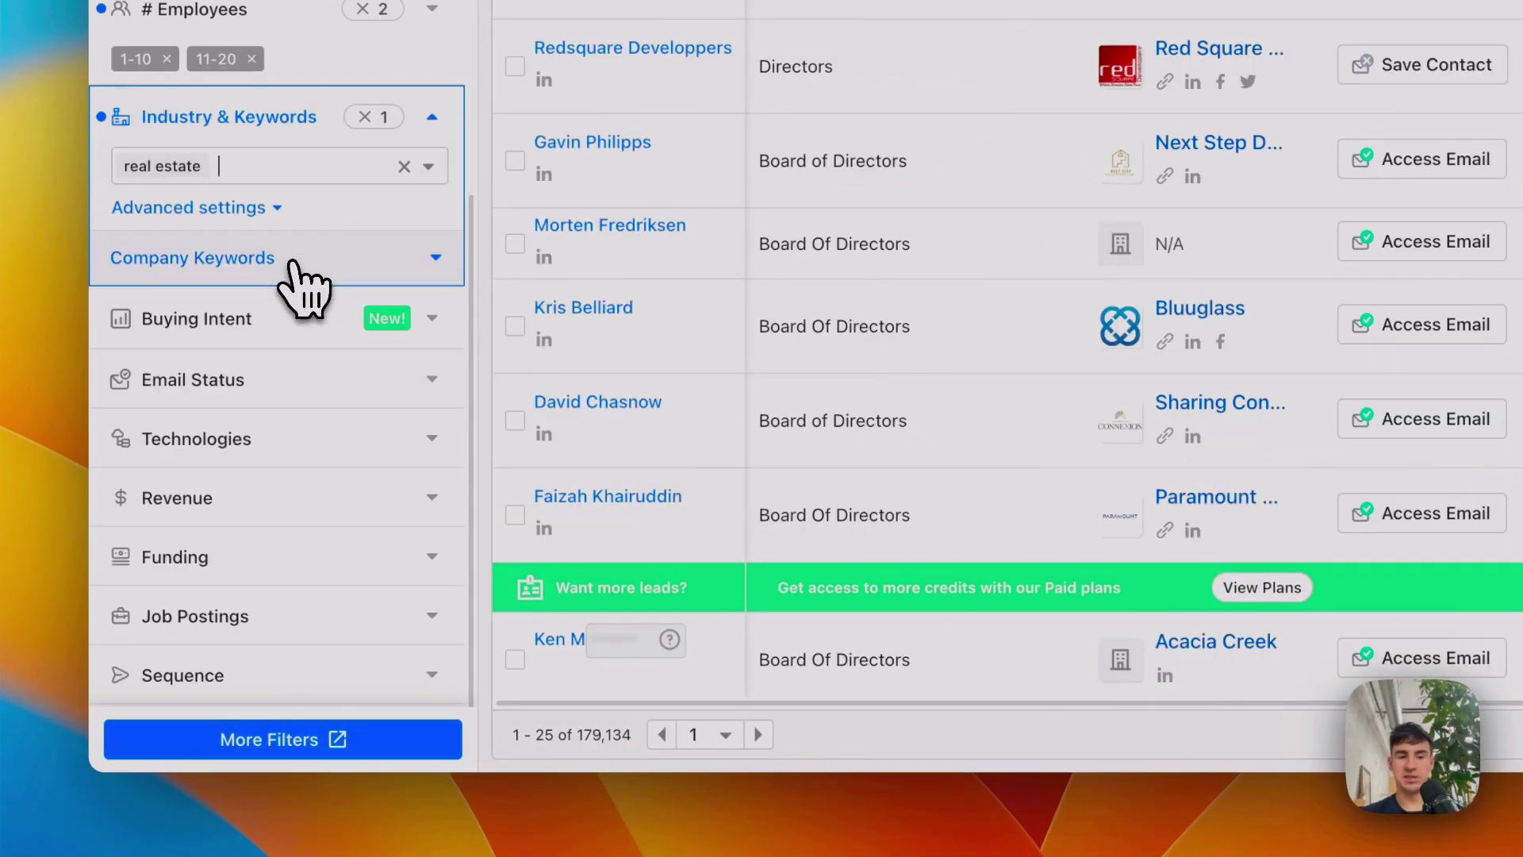
left_click(296, 380)
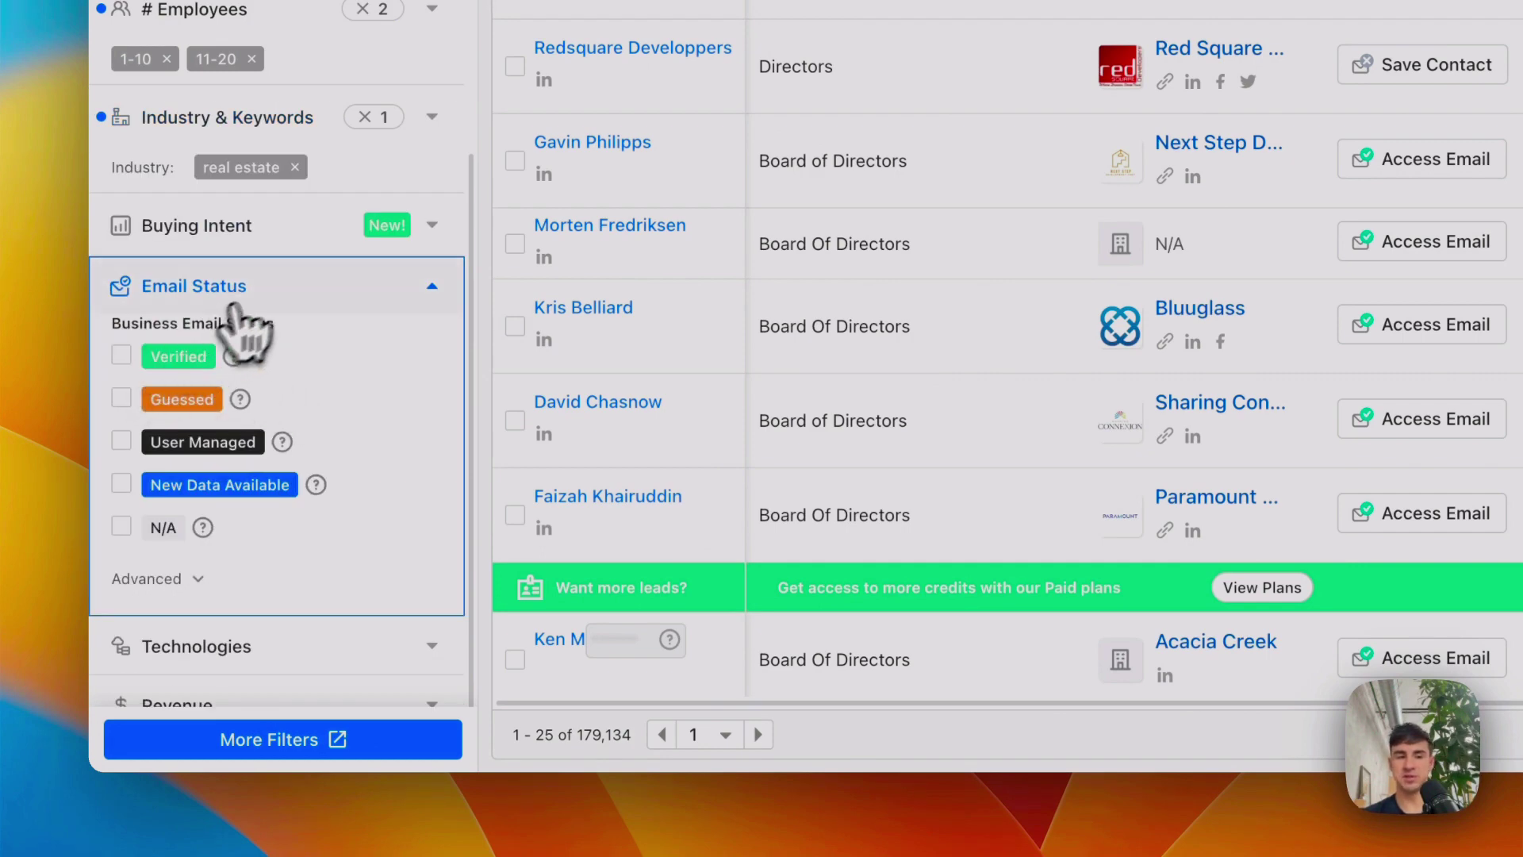
left_click(293, 304)
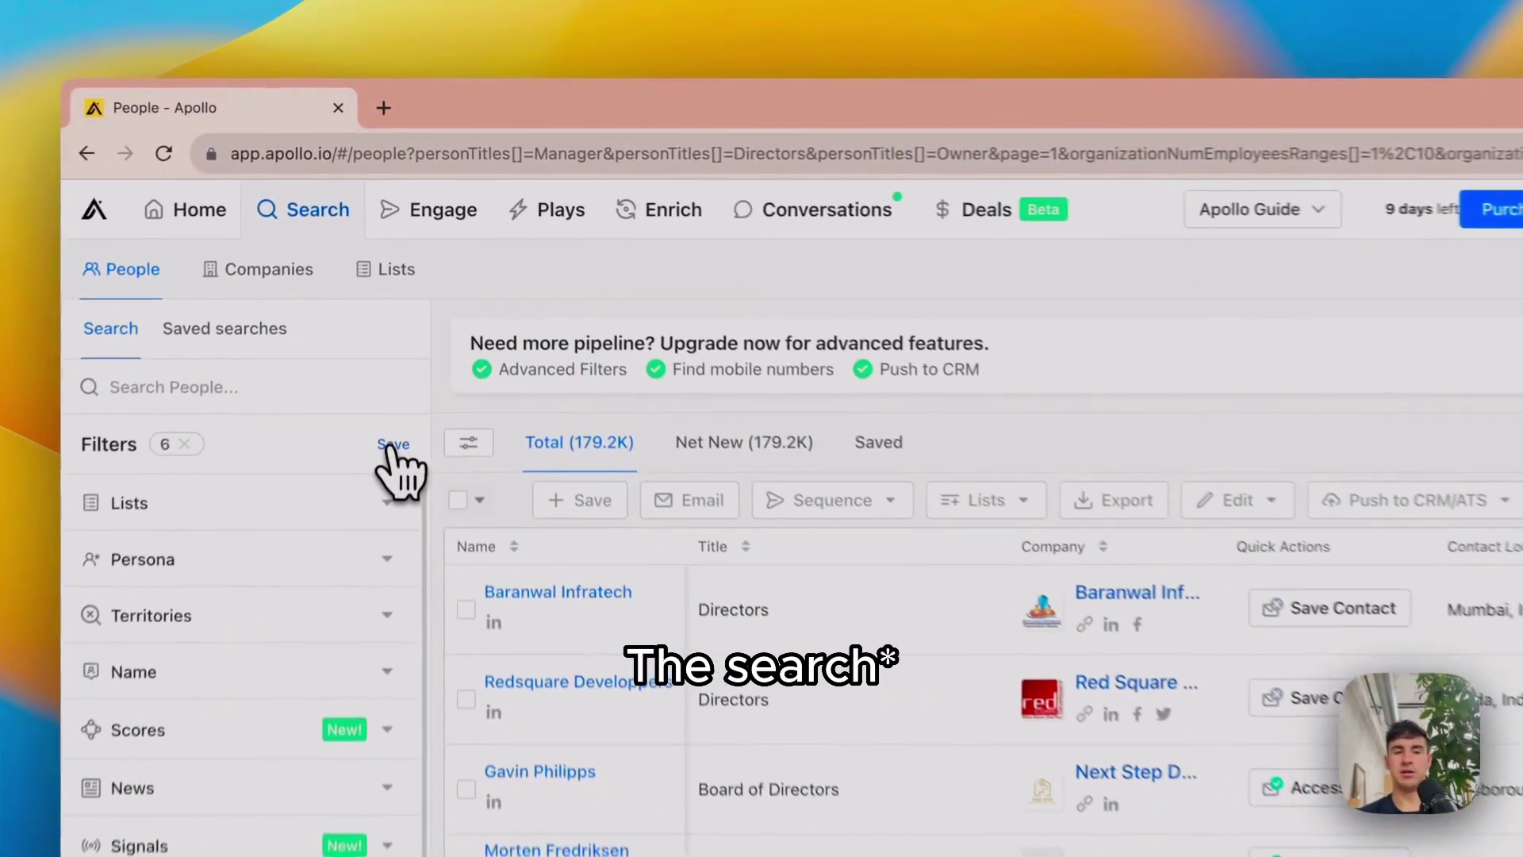
Save the filtered people search as a new search named "To Be Contacted Real Estate".
left_click(392, 282)
type("To Be Cont")
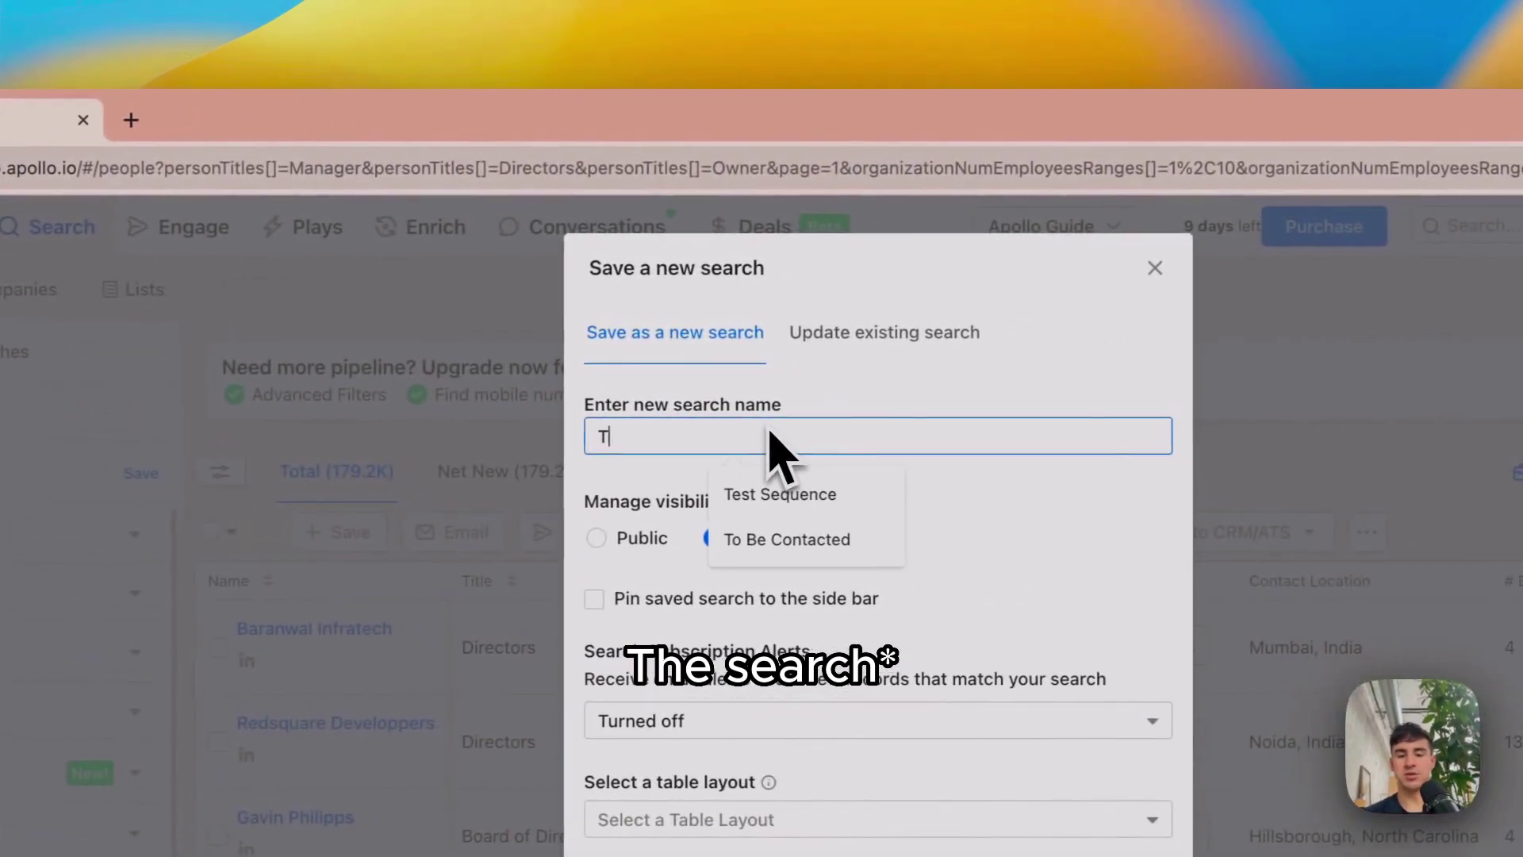
type("acted ")
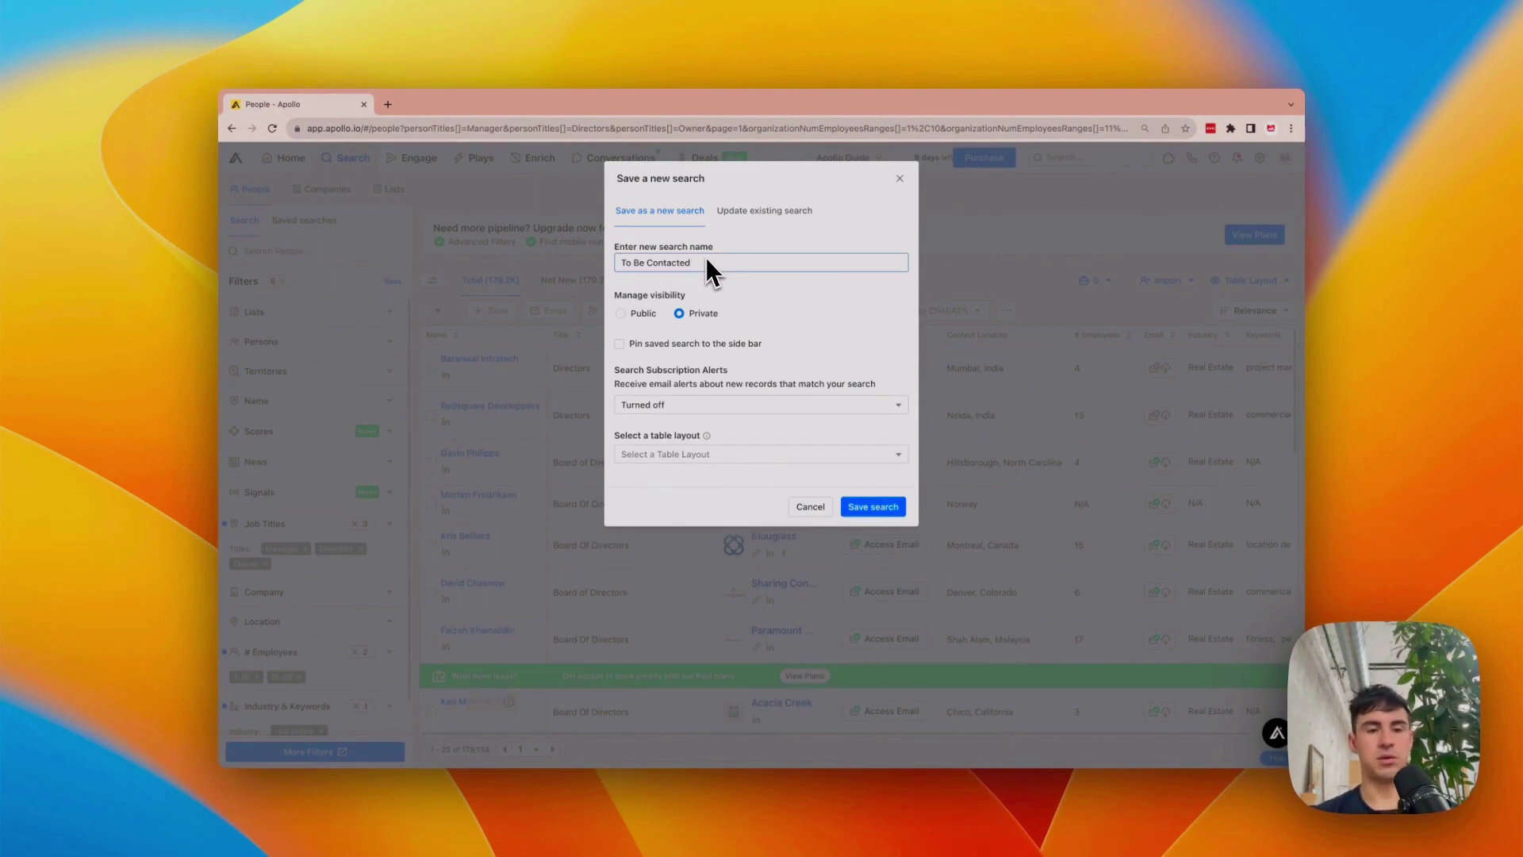
type("Real Estate")
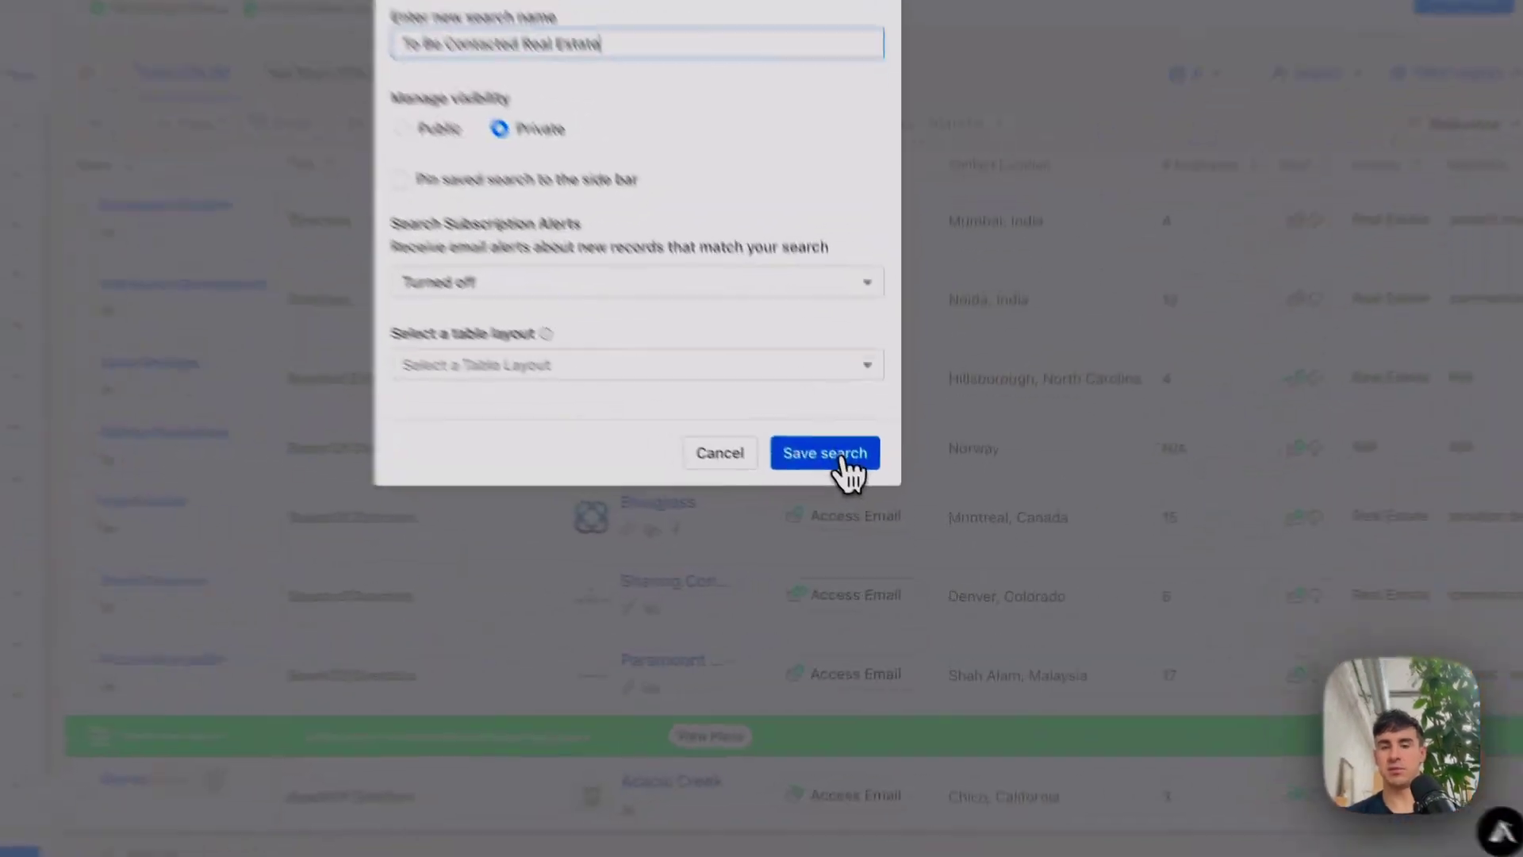
left_click(883, 511)
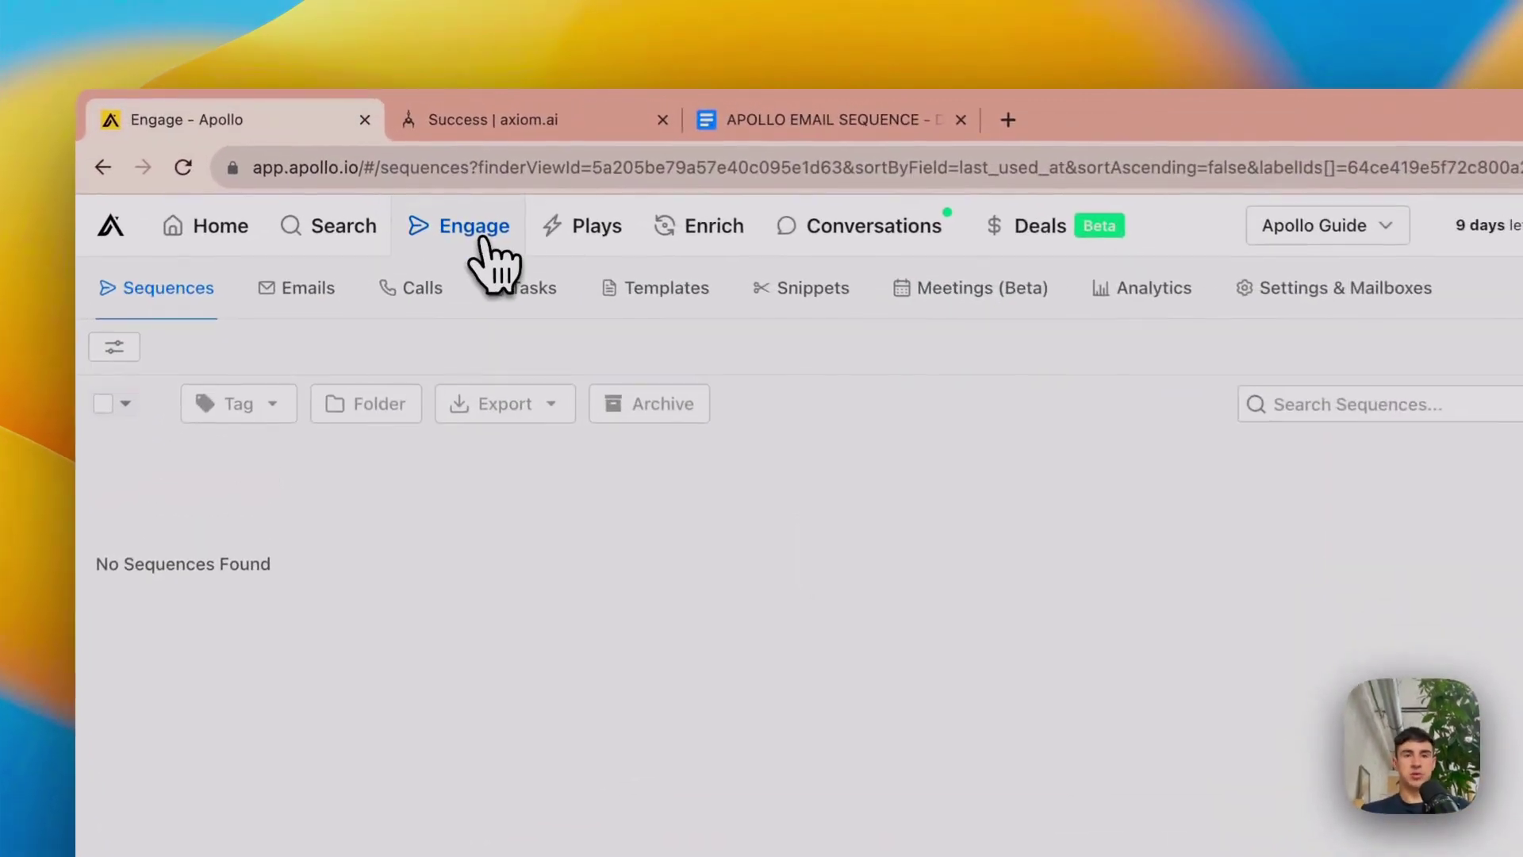
Create a new email sequence from scratch named "Test Sequence".
left_click(1237, 238)
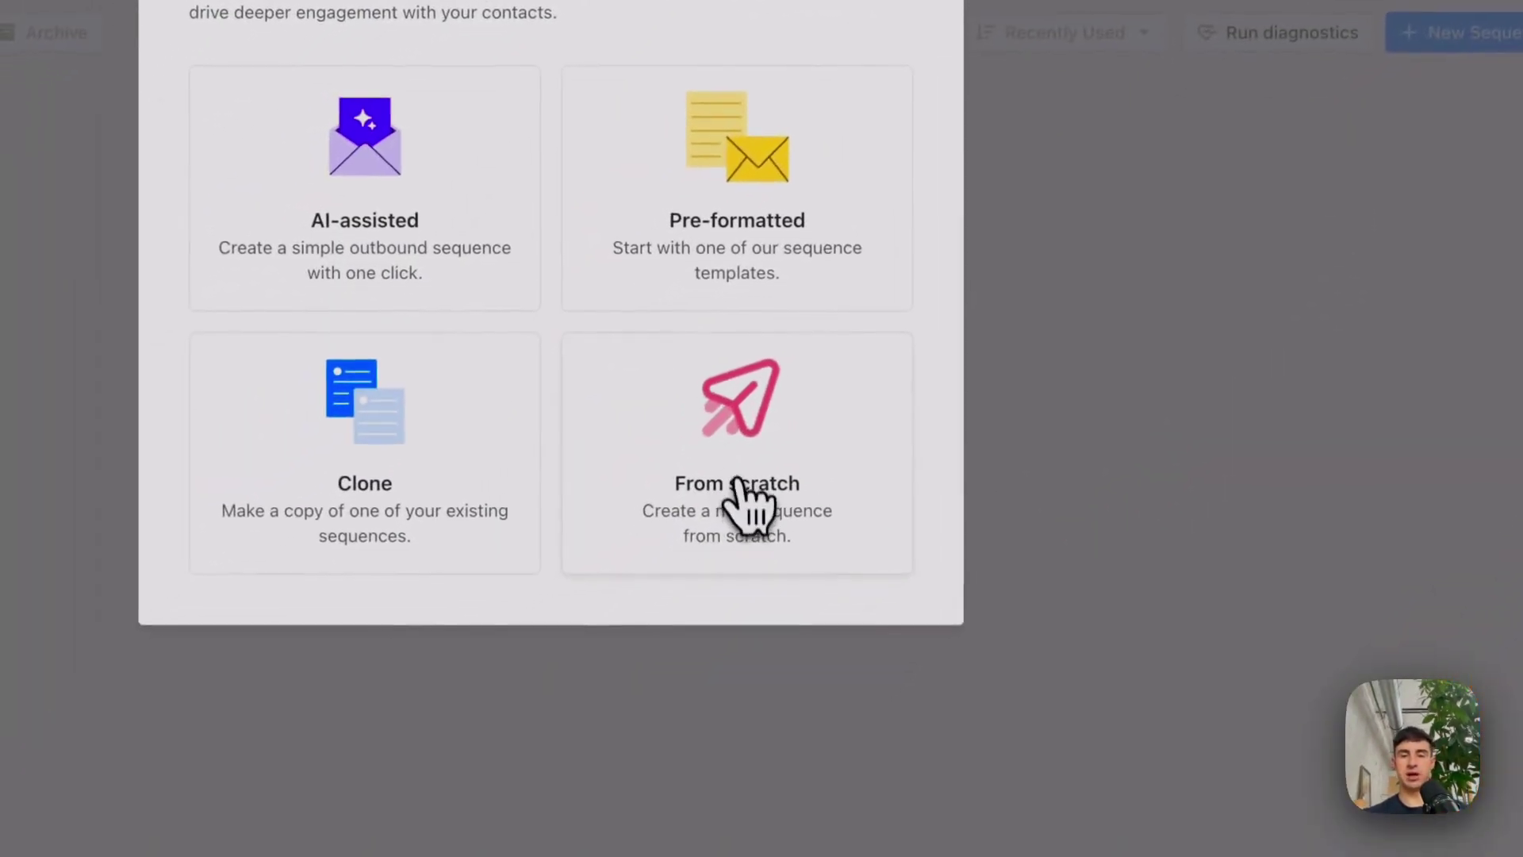
left_click(730, 485)
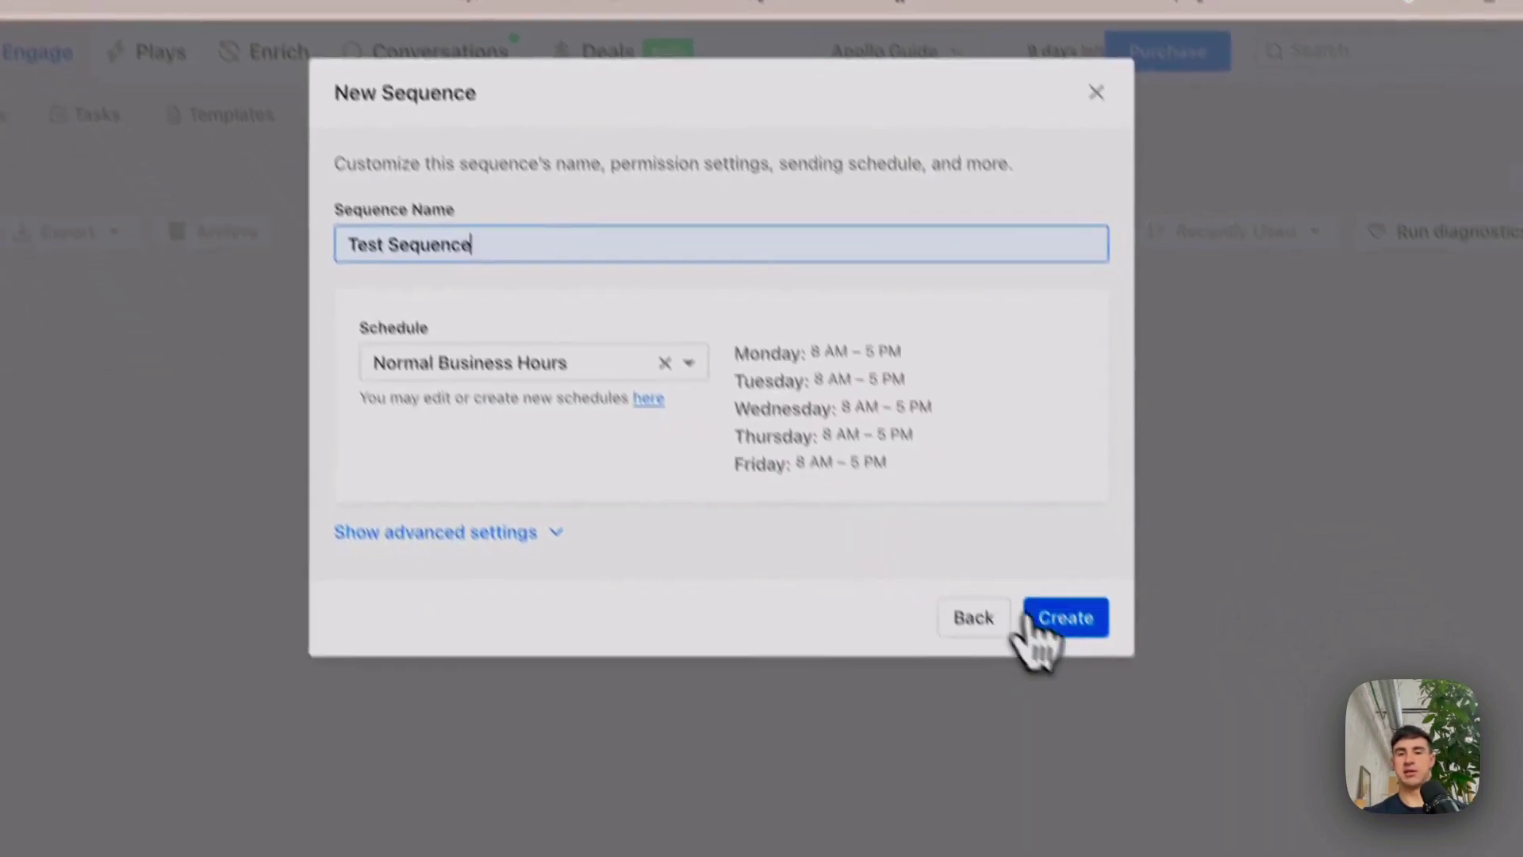
left_click(1151, 742)
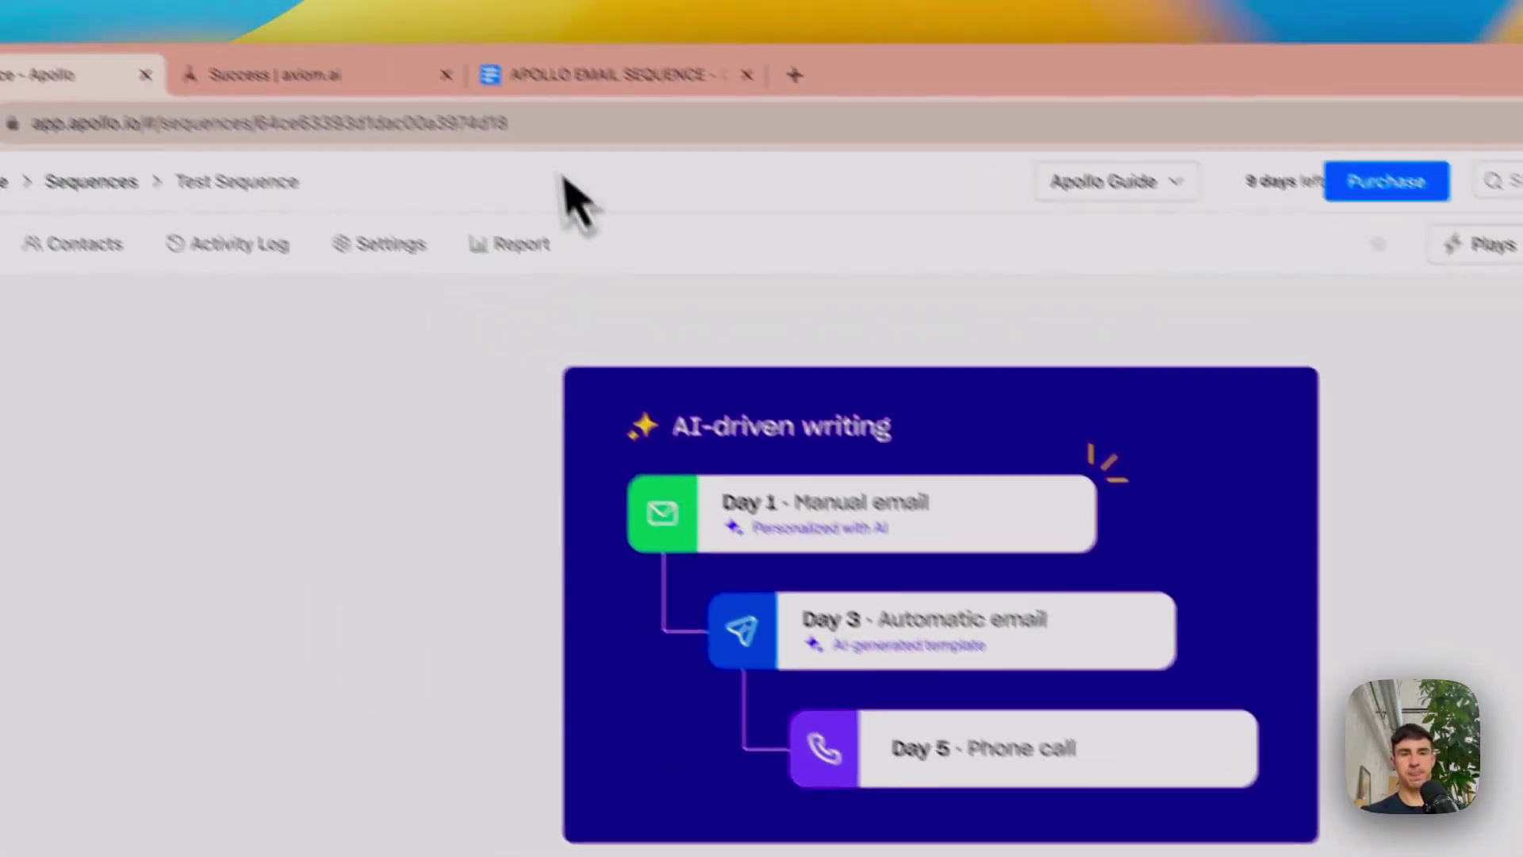
Add an email step to Test Sequence and open its template for editing.
left_click(802, 647)
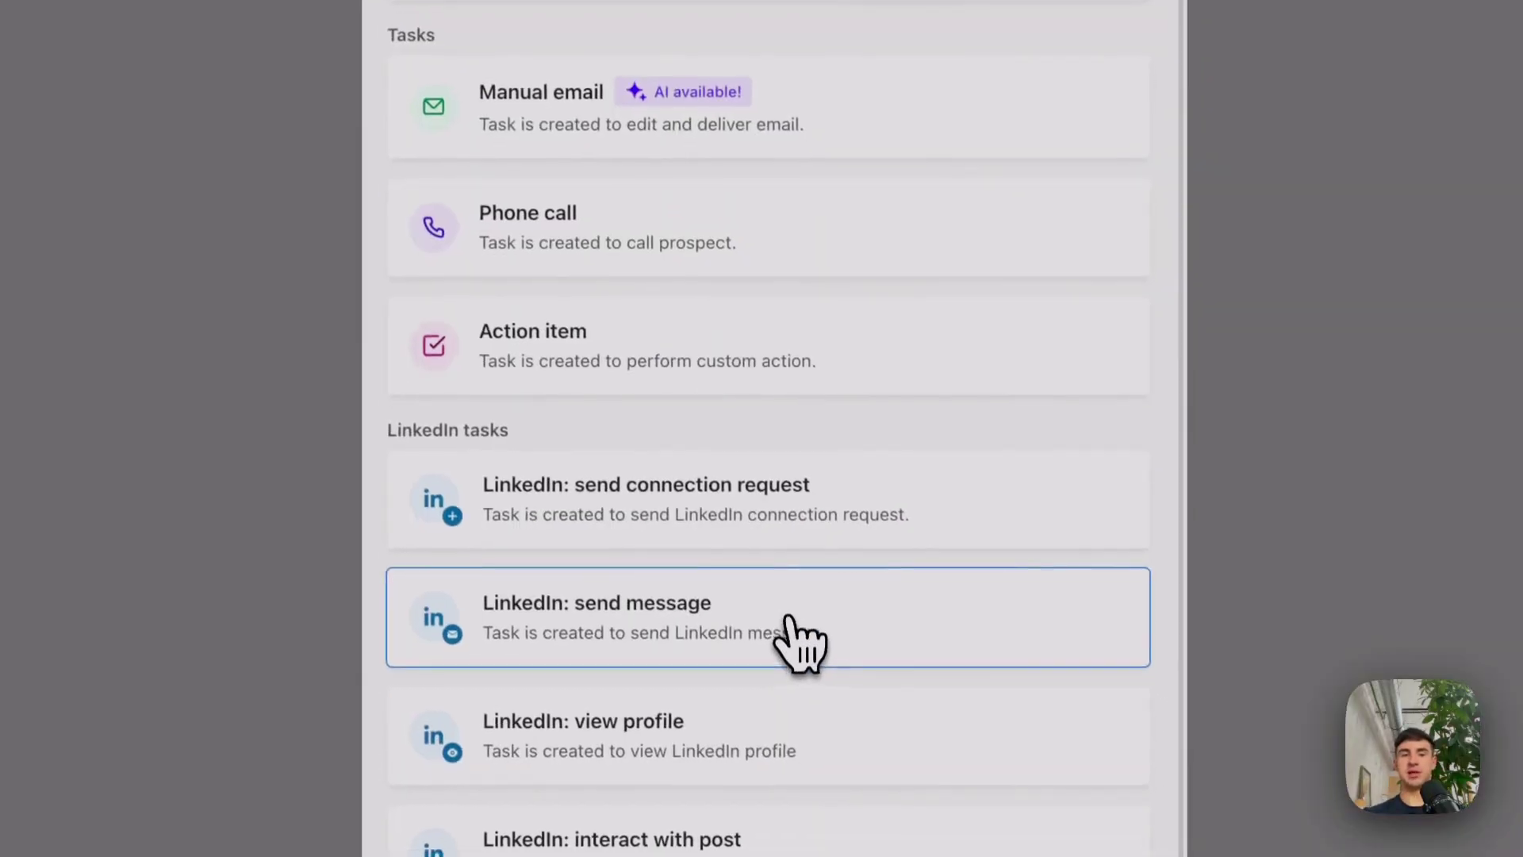
left_click(702, 250)
left_click(999, 533)
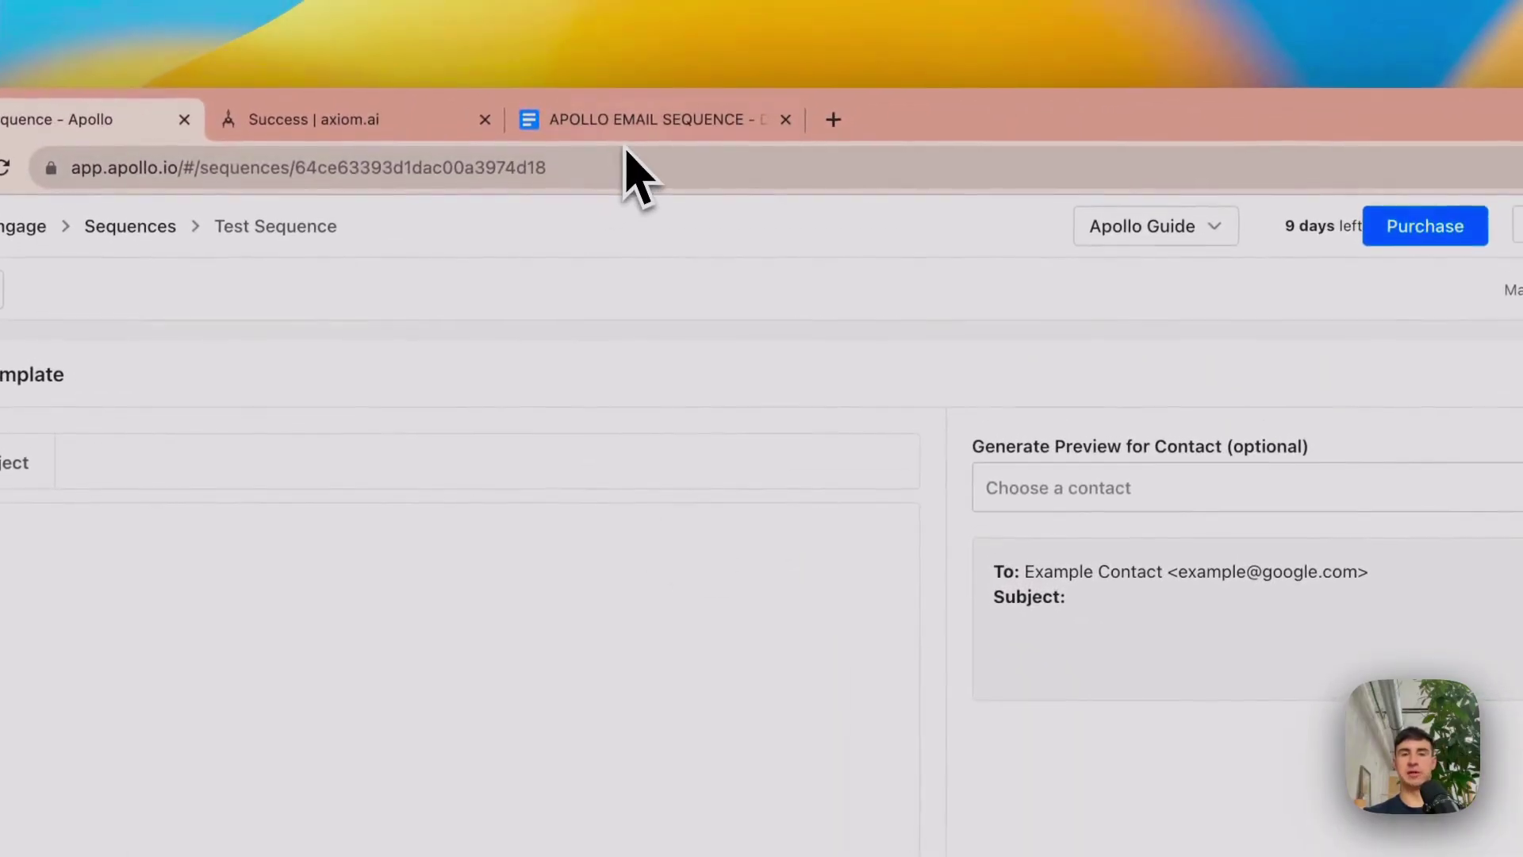
Switch to the APOLLO EMAIL SEQUENCE document in Google Docs and copy the Email #1 body, from the greeting through the PS line.
left_click(625, 139)
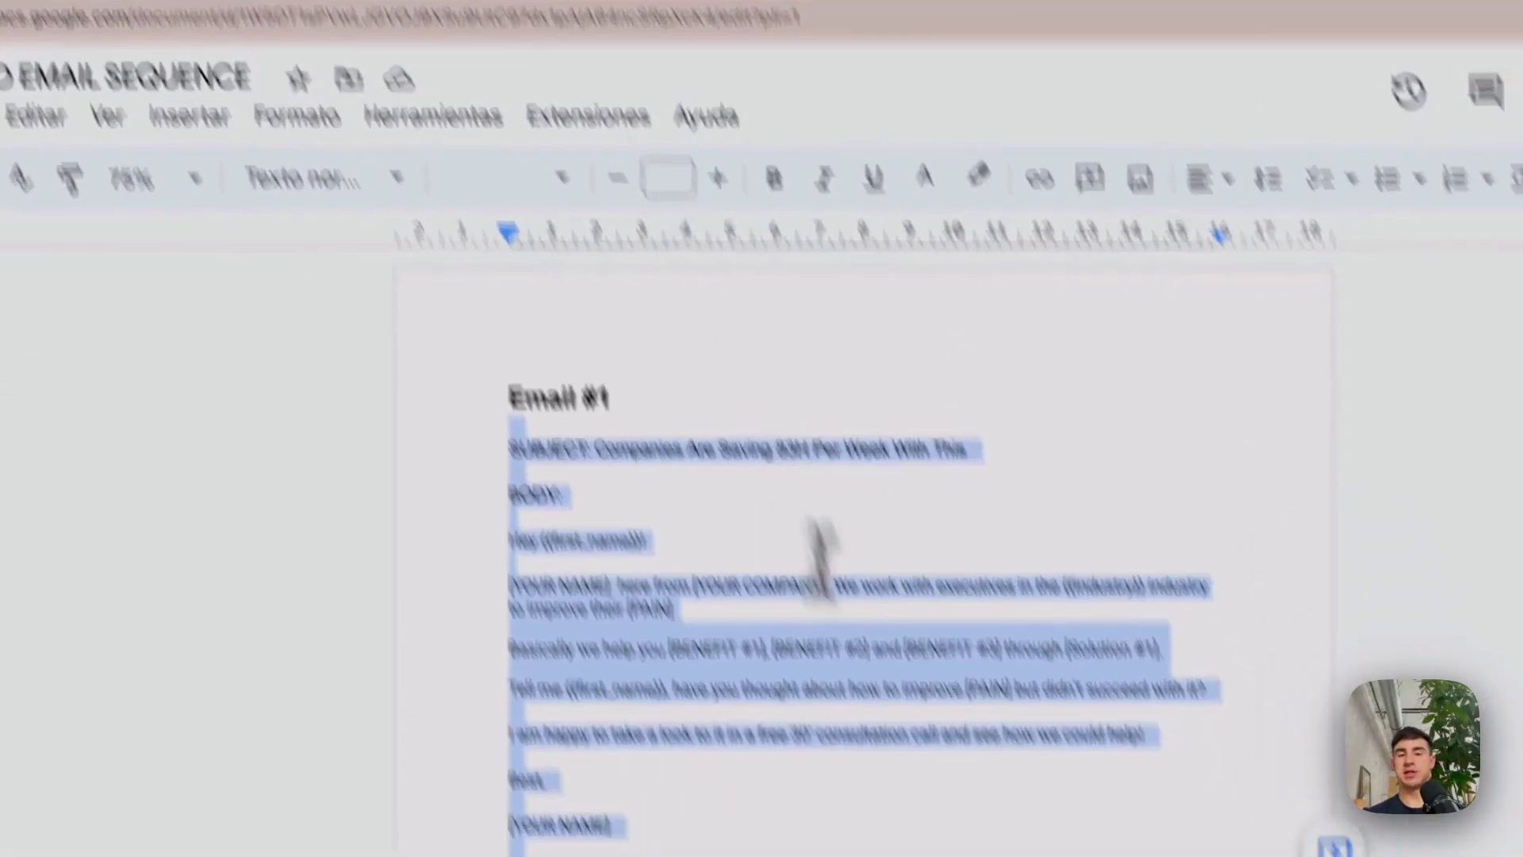
scroll(960, 853, "down", 10)
scroll(761, 521, "down", 5)
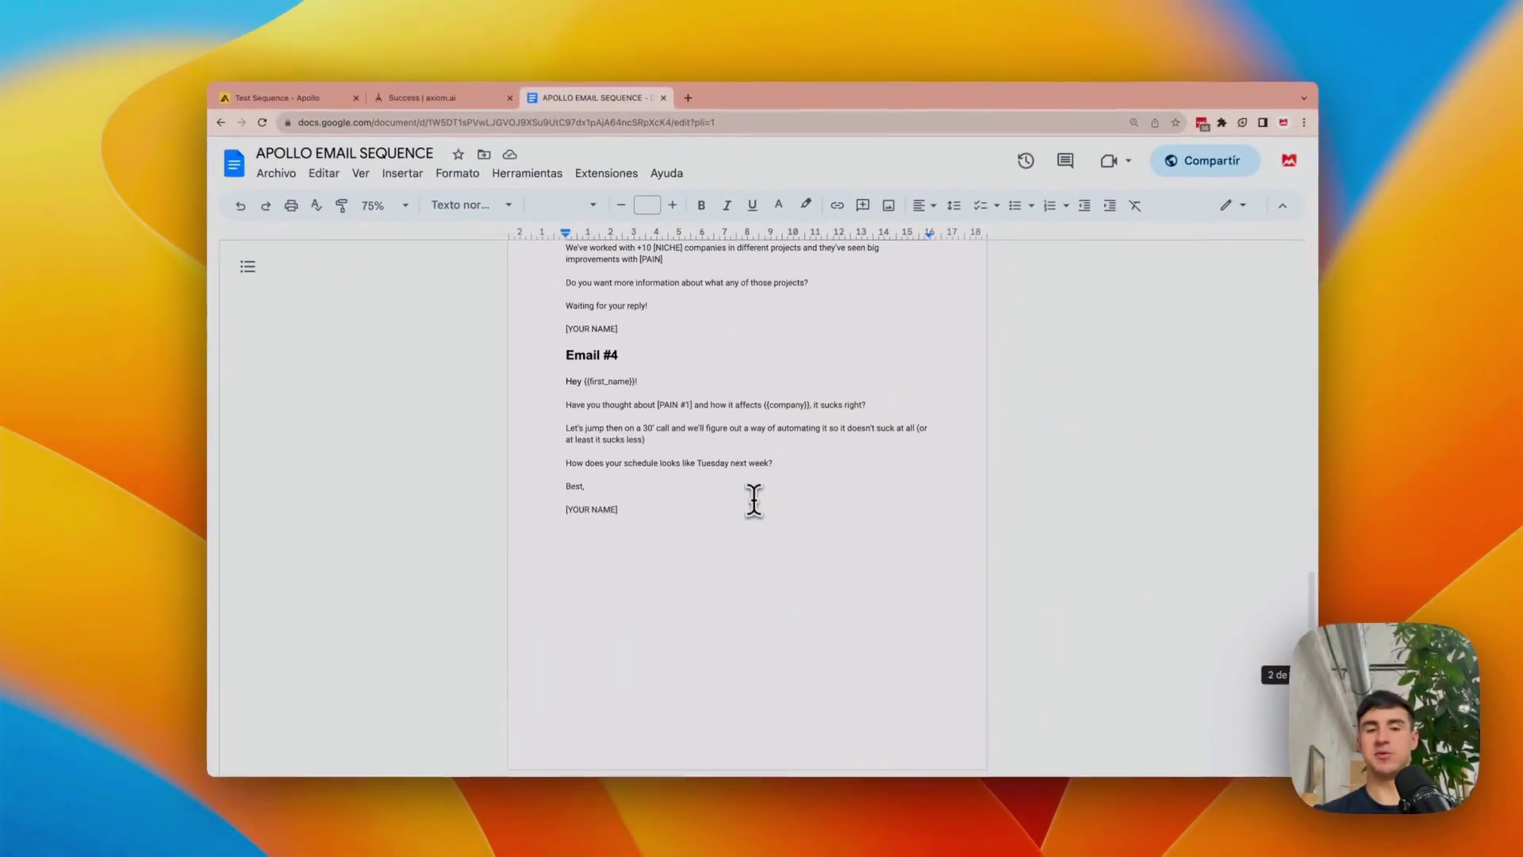
scroll(761, 521, "up", 8)
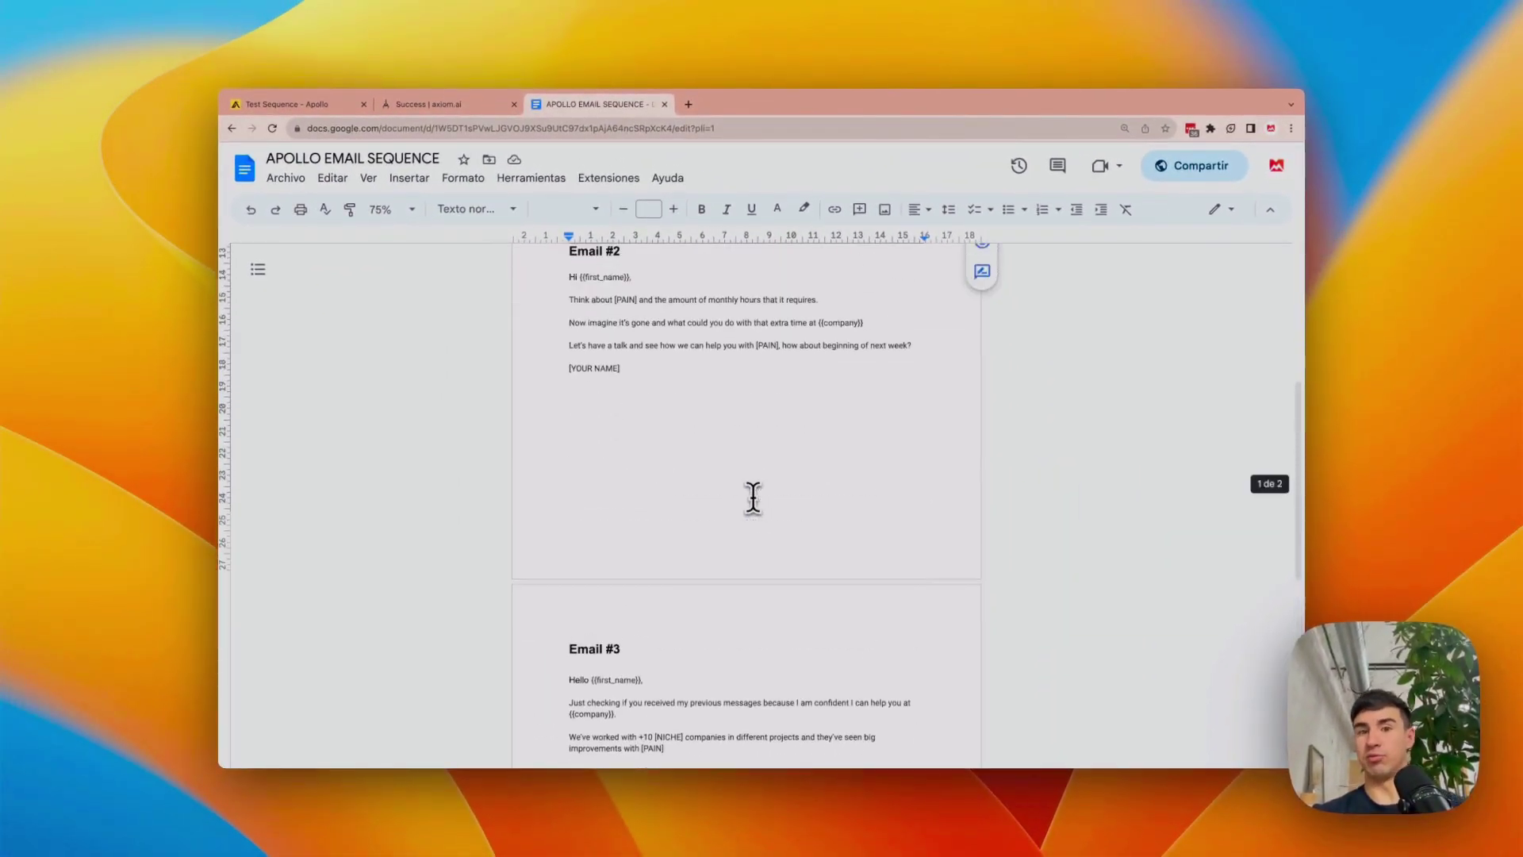
scroll(752, 497, "up", 3)
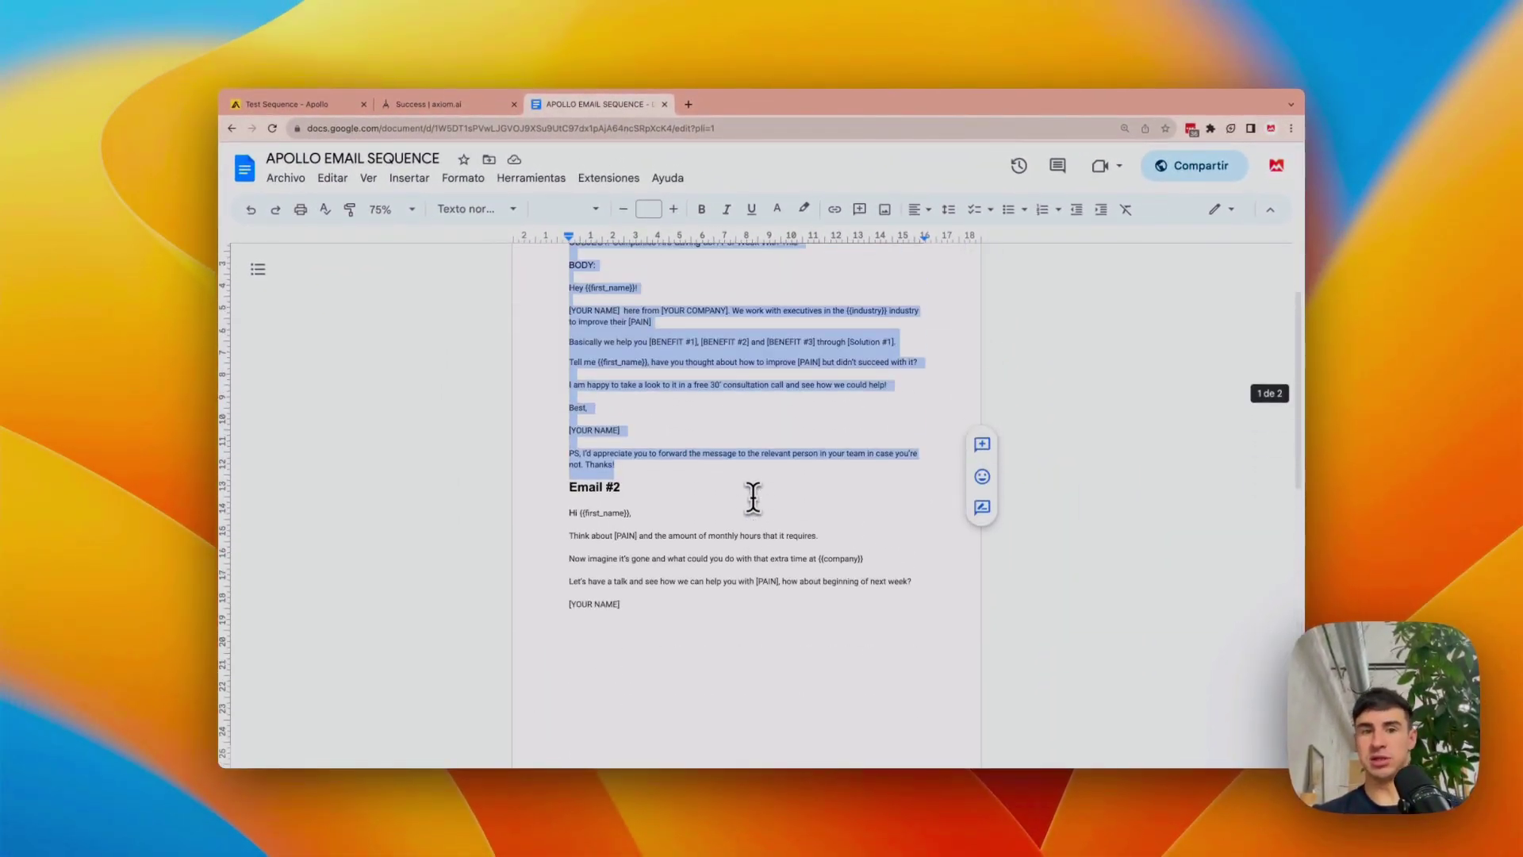
scroll(753, 497, "up", 1)
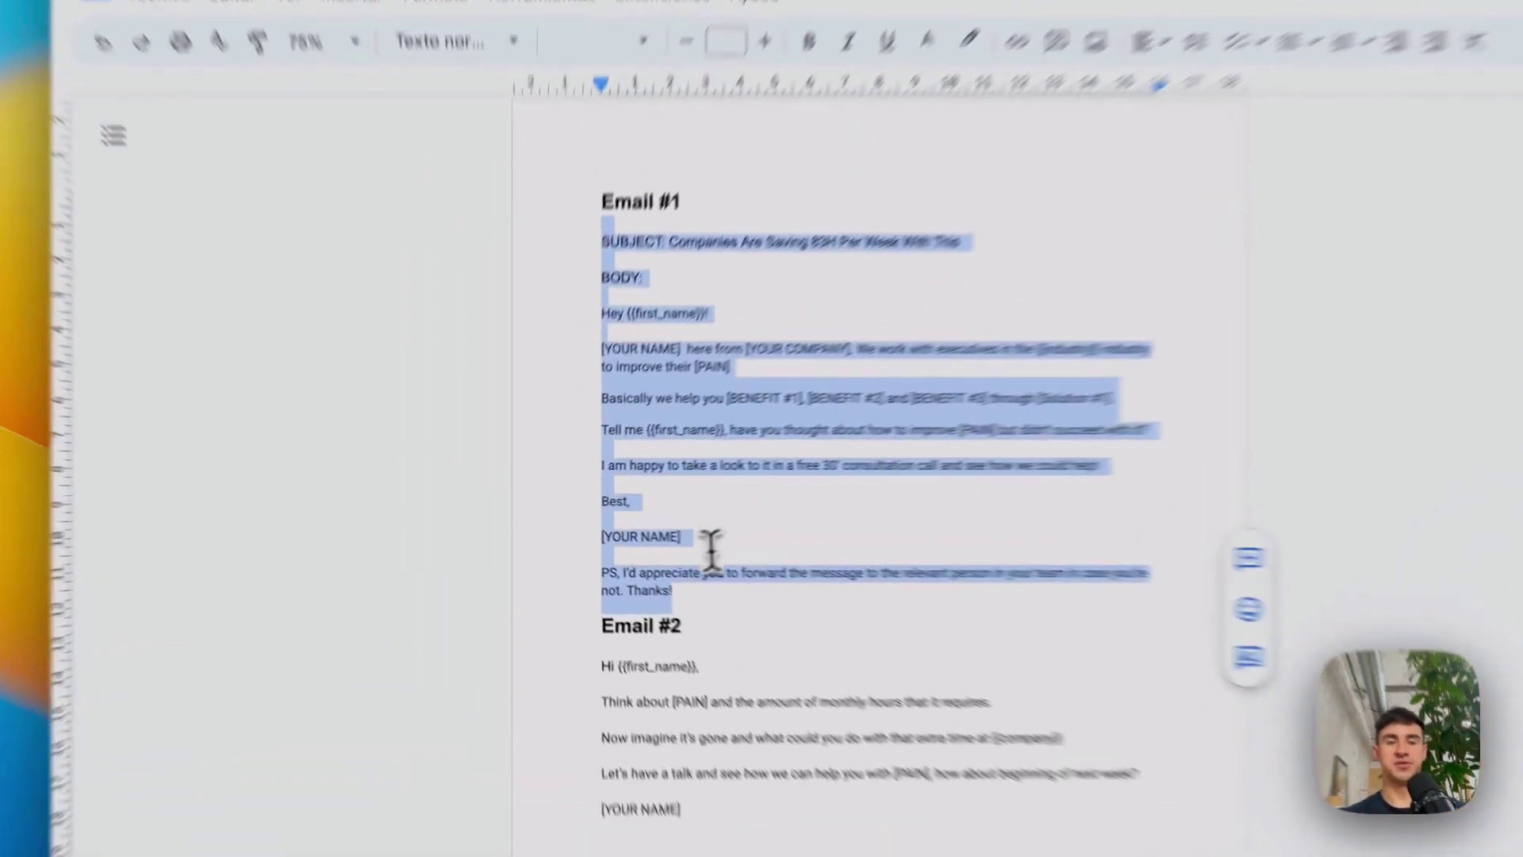
left_click_drag(615, 560, 568, 361)
key("super+c")
left_click_drag(632, 273, 635, 314)
key("BackSpace")
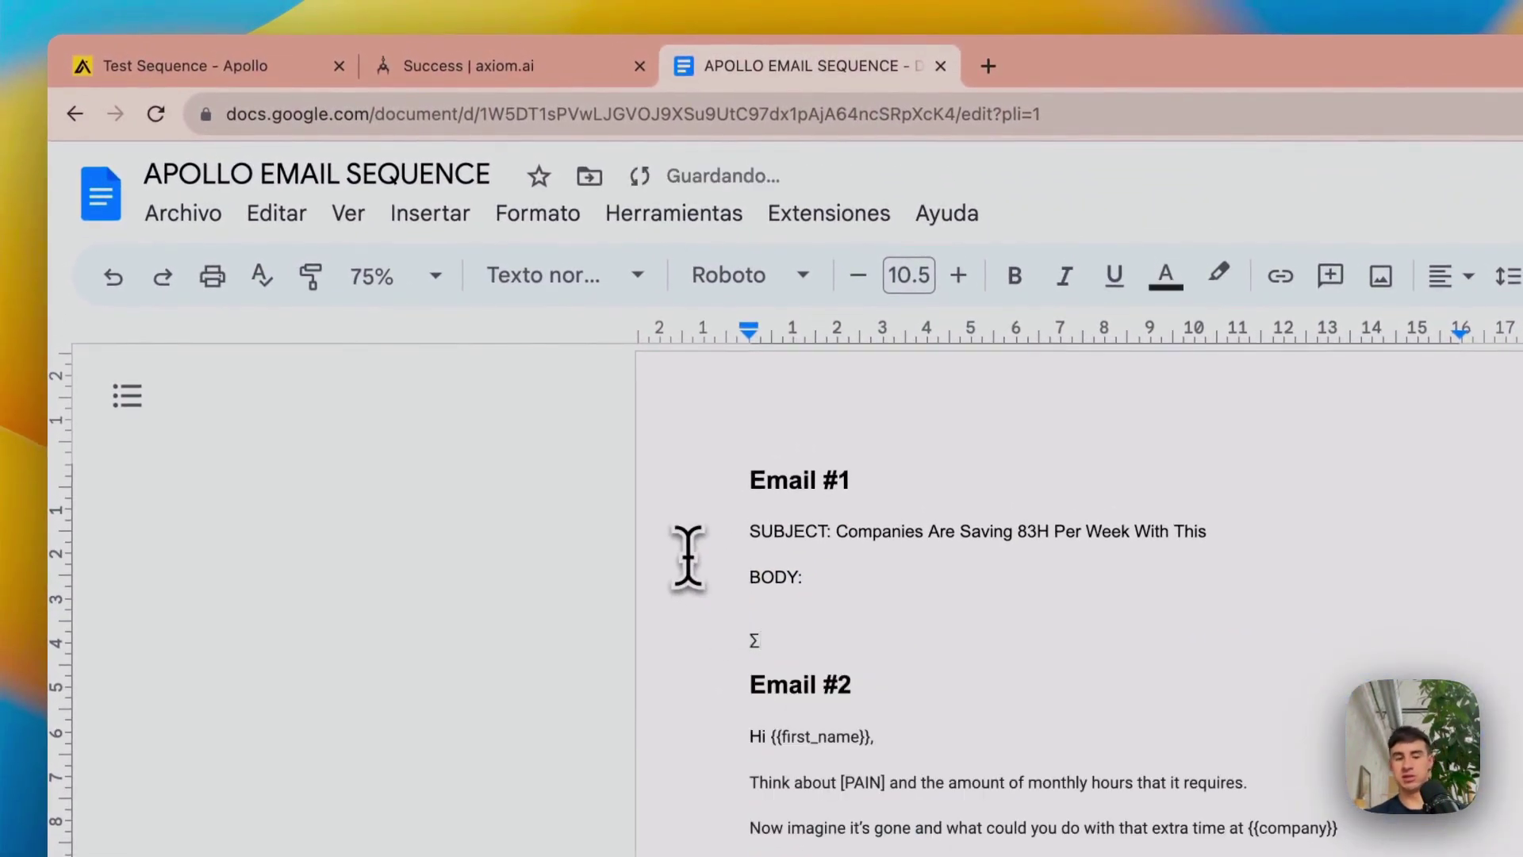
key("super+z")
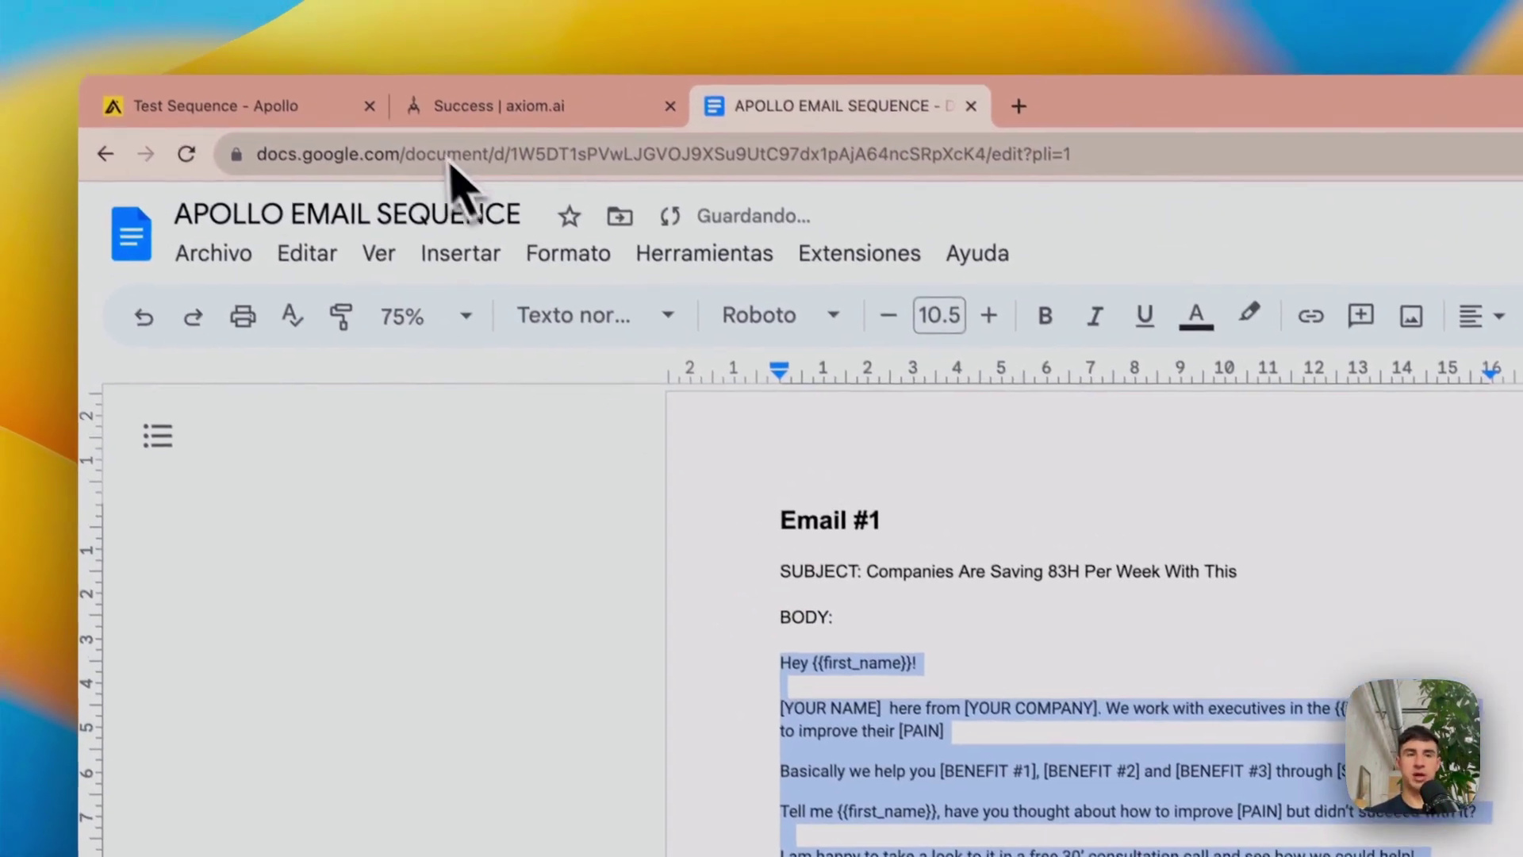
Return to Apollo and paste the copied Email #1 text into the template body, checking its bracketed placeholders.
left_click(238, 68)
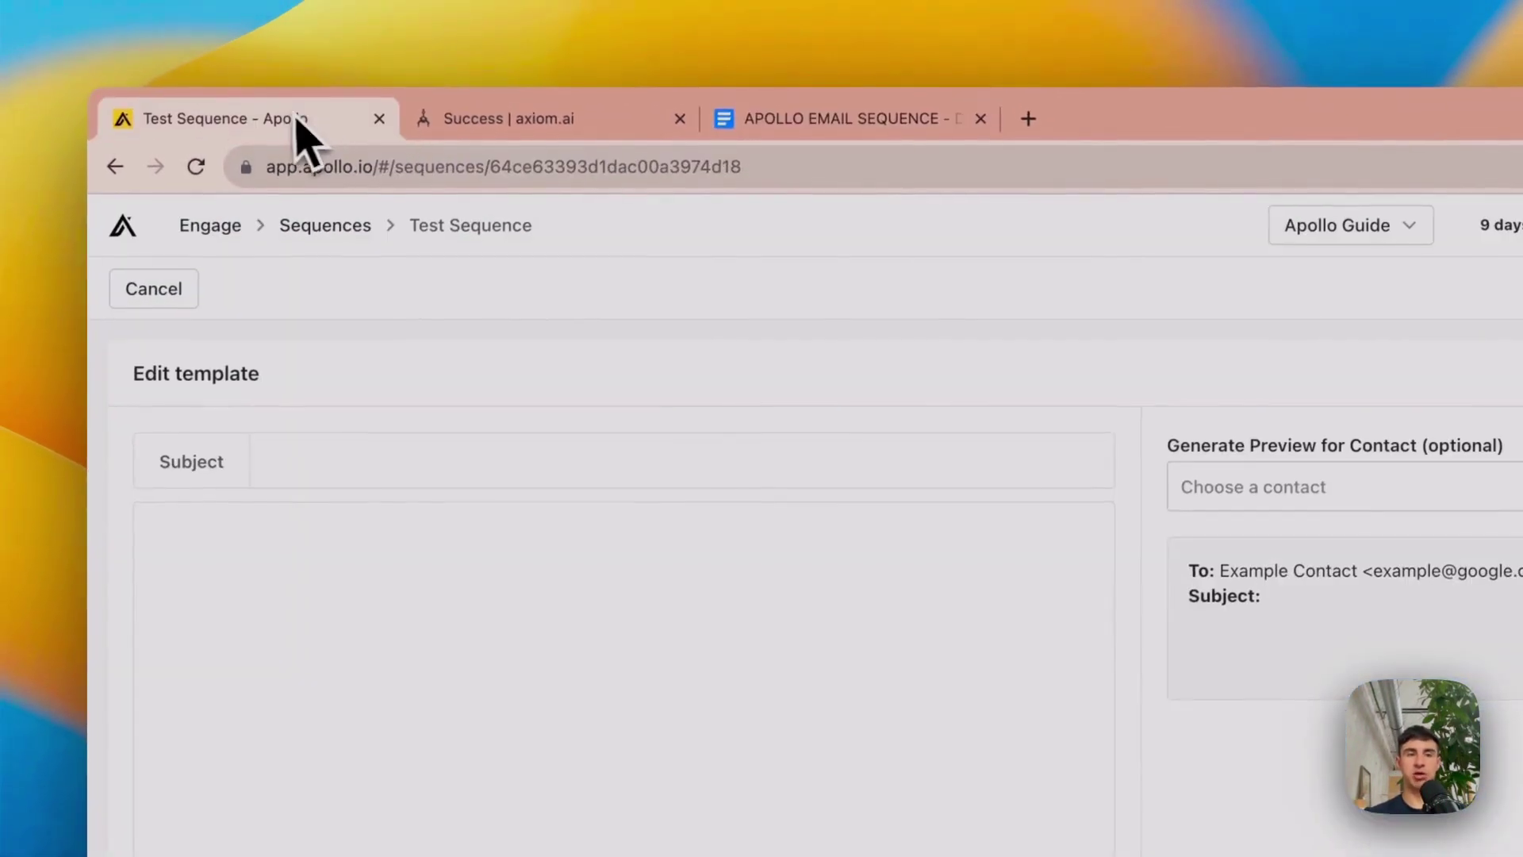
left_click(476, 452)
key("super+v")
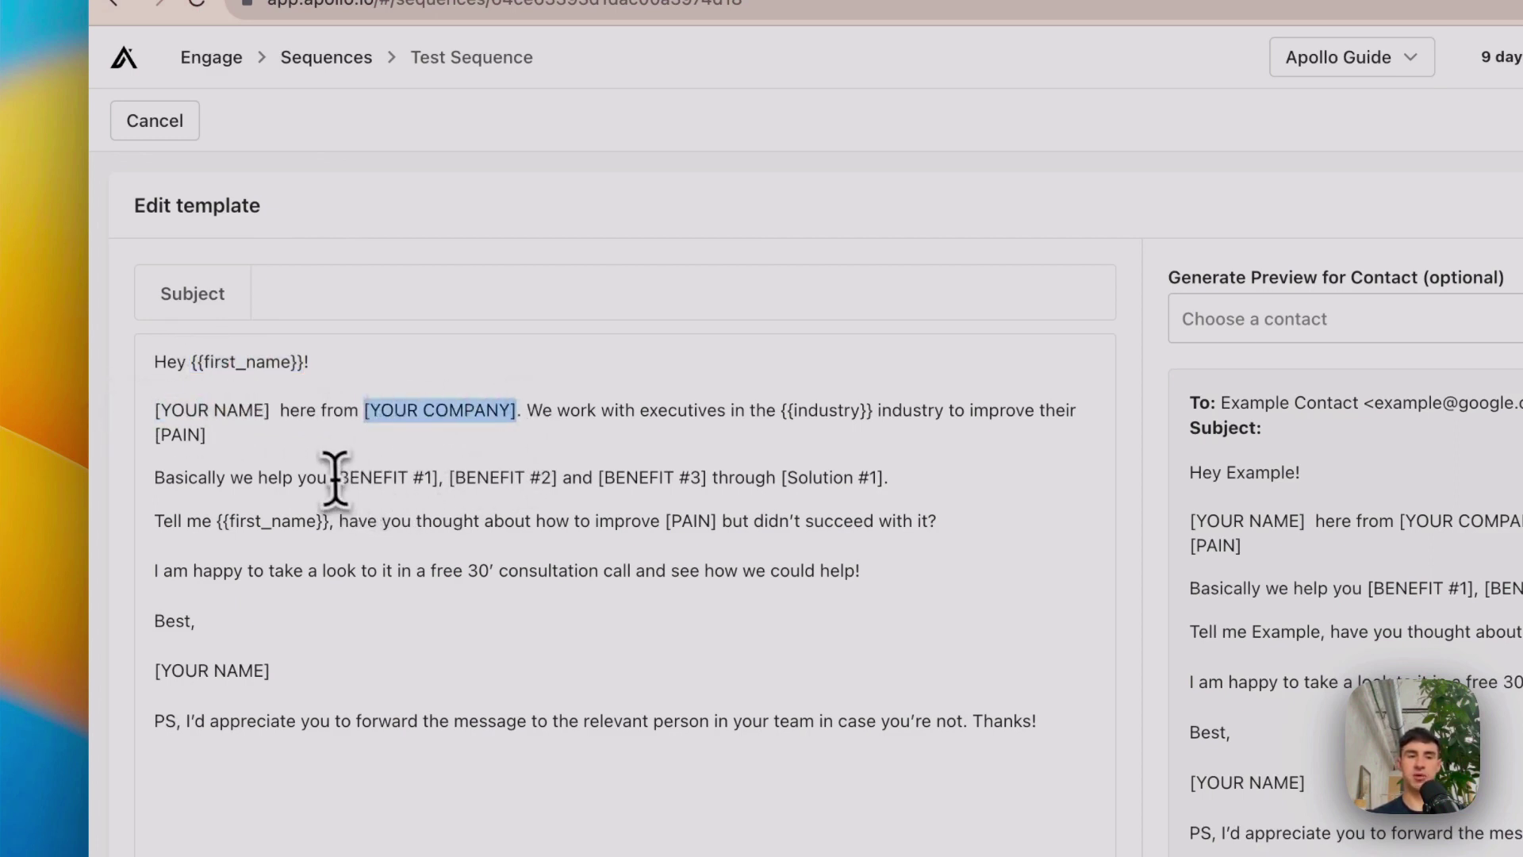
left_click_drag(429, 476, 438, 477)
left_click_drag(783, 477, 887, 476)
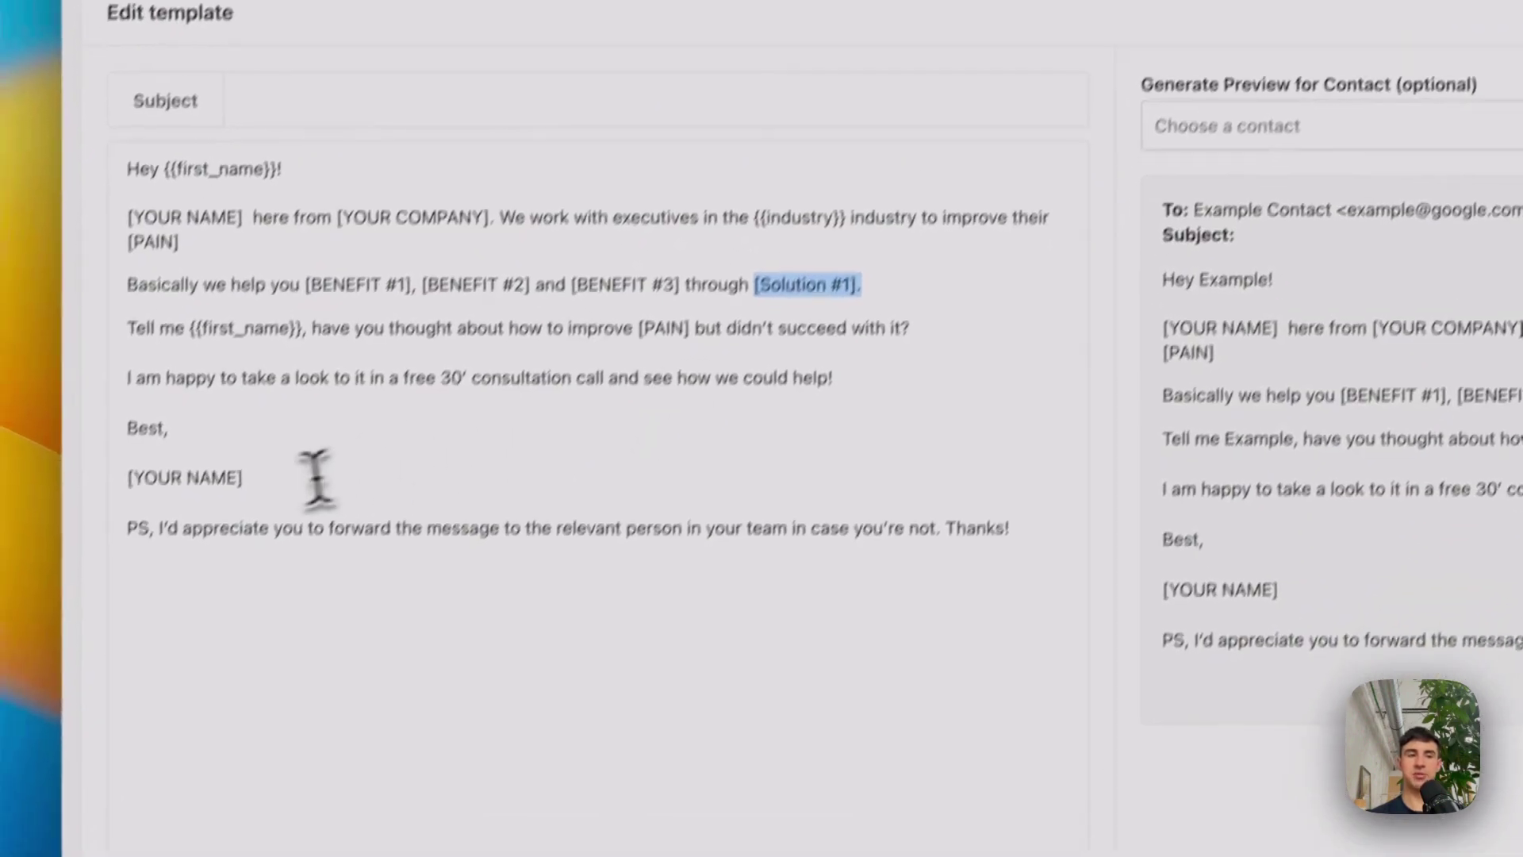
left_click_drag(316, 479, 79, 480)
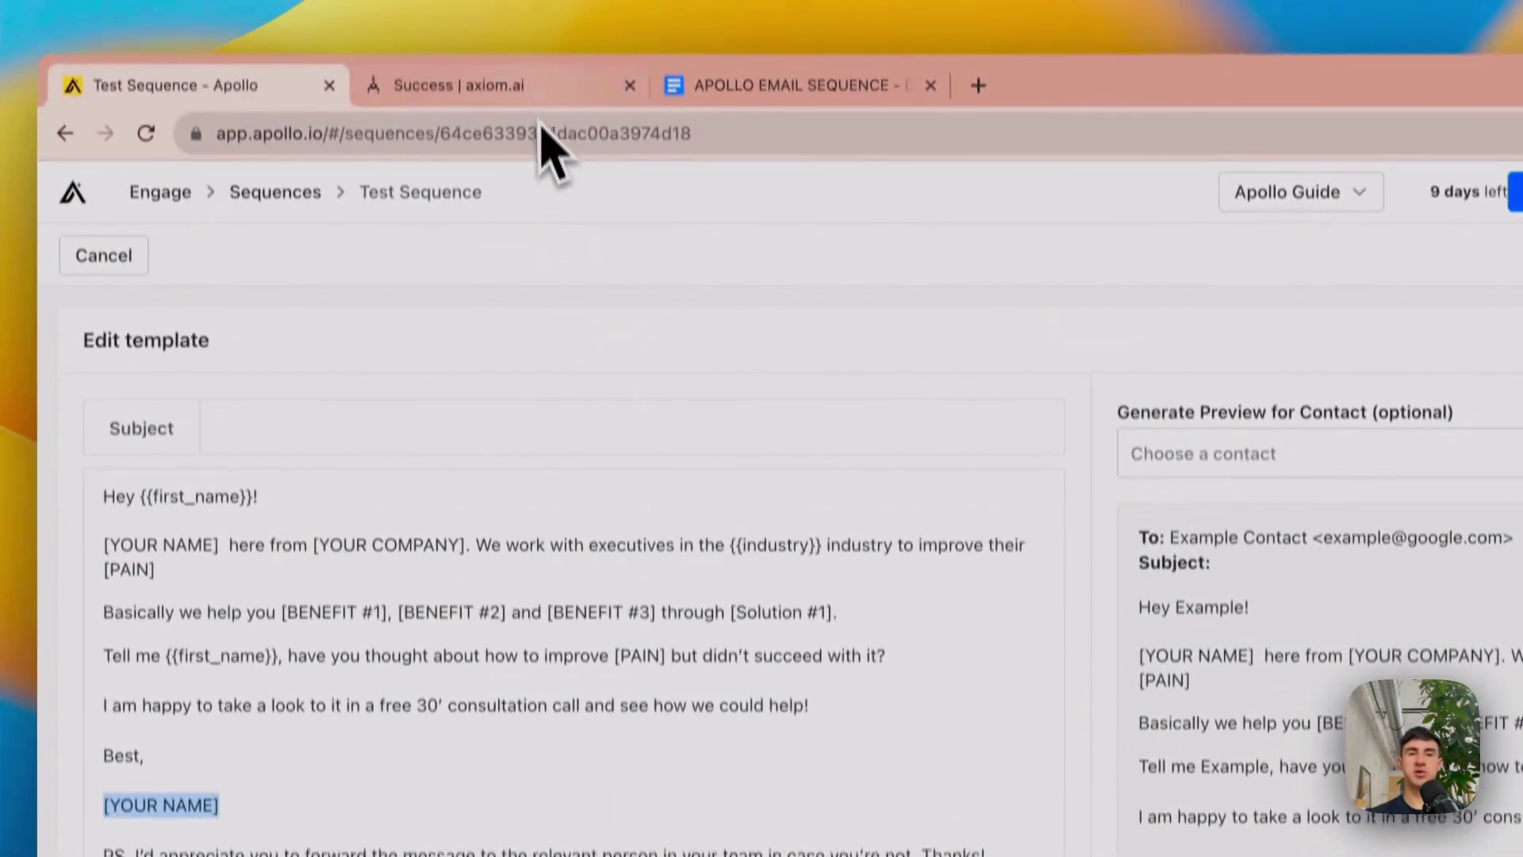
Check the follow-up emails in the APOLLO EMAIL SEQUENCE document and save the email template in Apollo.
left_click(686, 86)
scroll(724, 622, "down", 15)
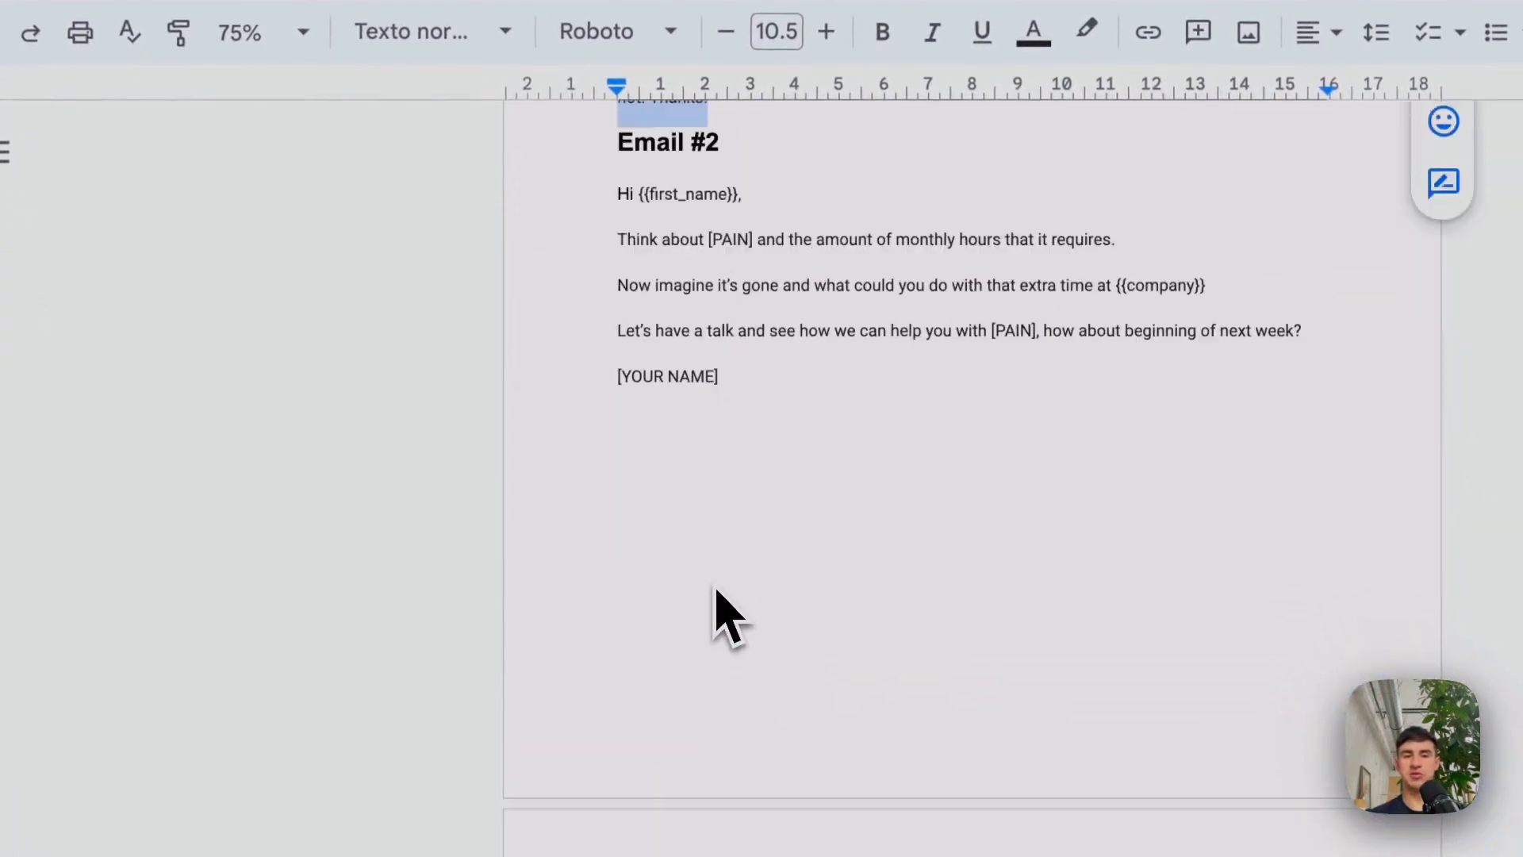
scroll(718, 595, "down", 5)
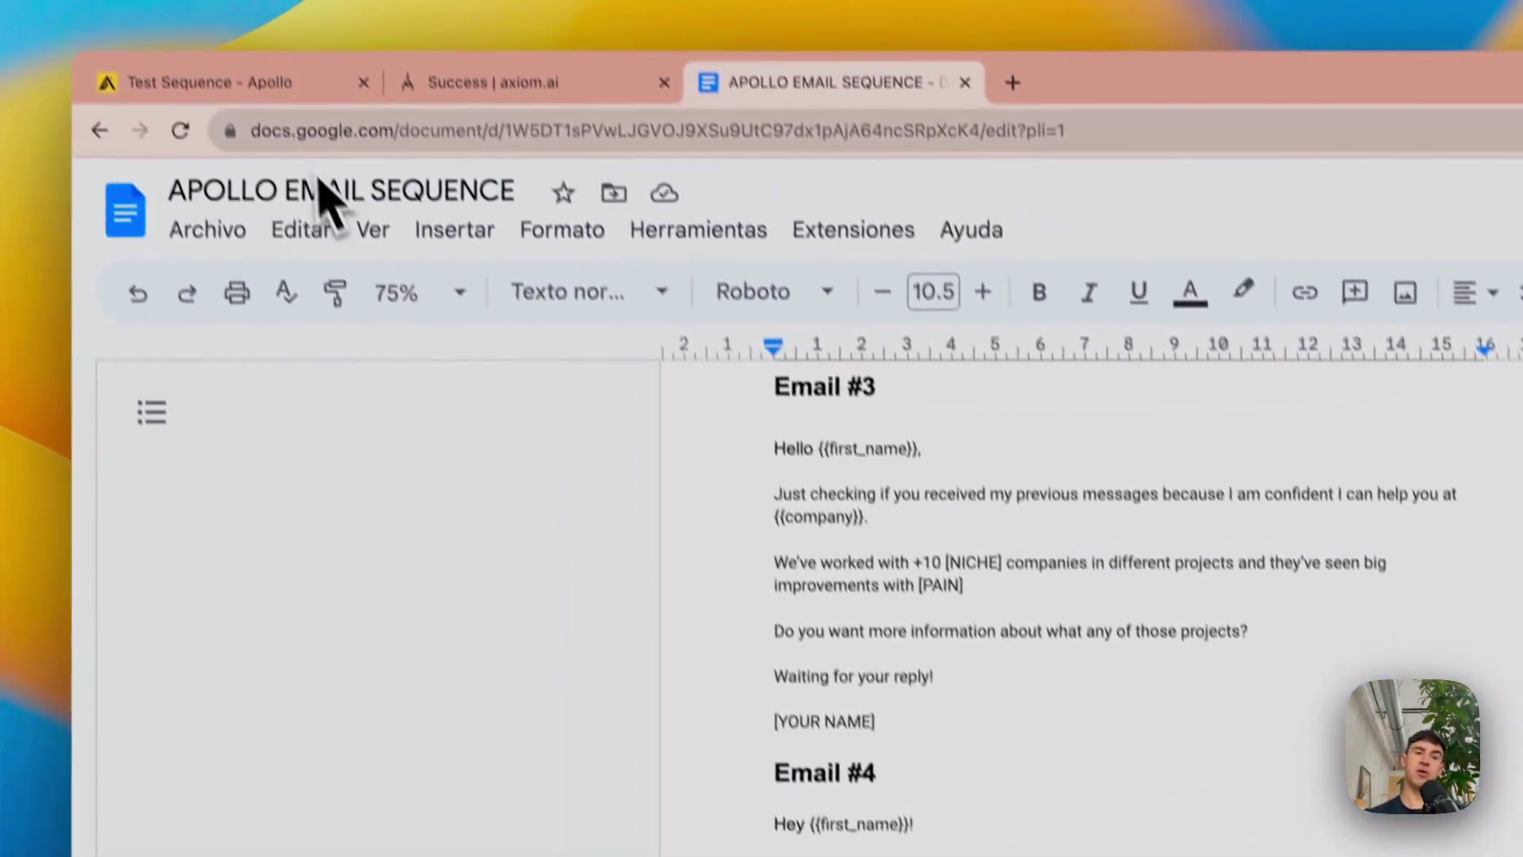
left_click(256, 87)
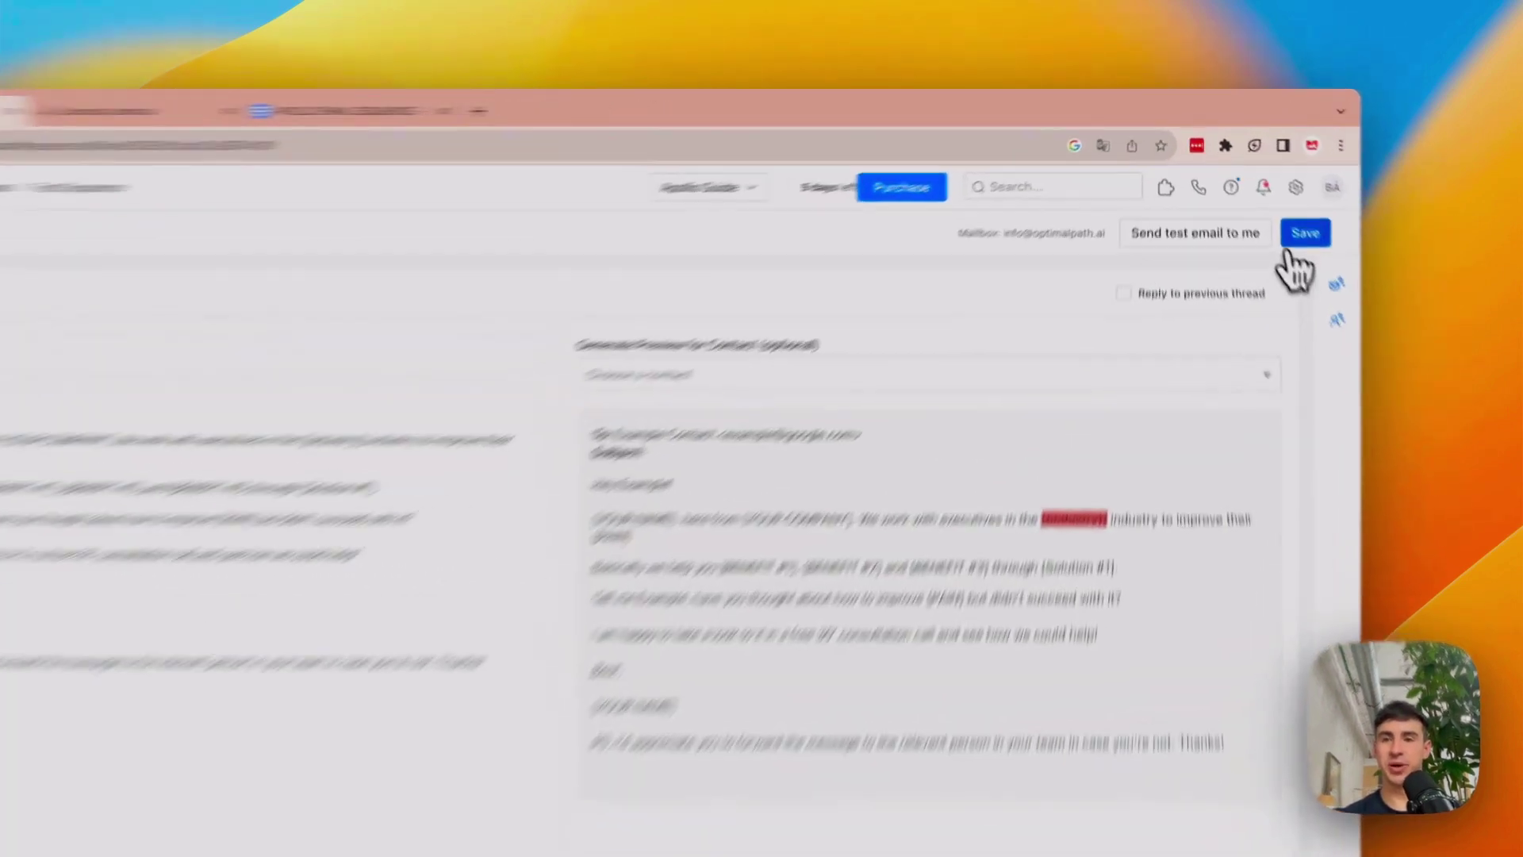
left_click(1299, 238)
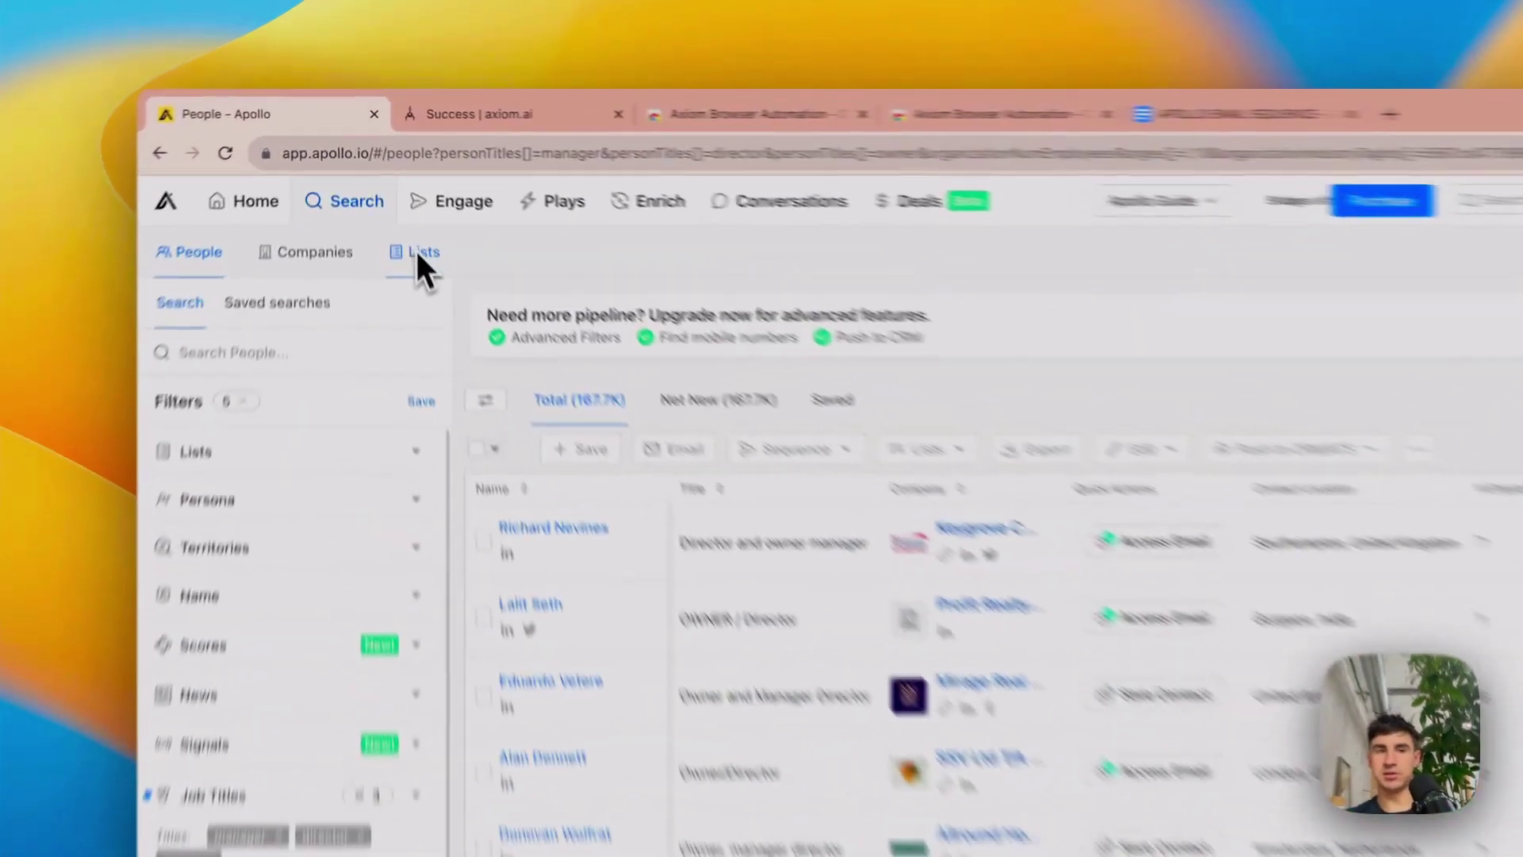
Create a new people list named "Real Estate".
left_click(393, 189)
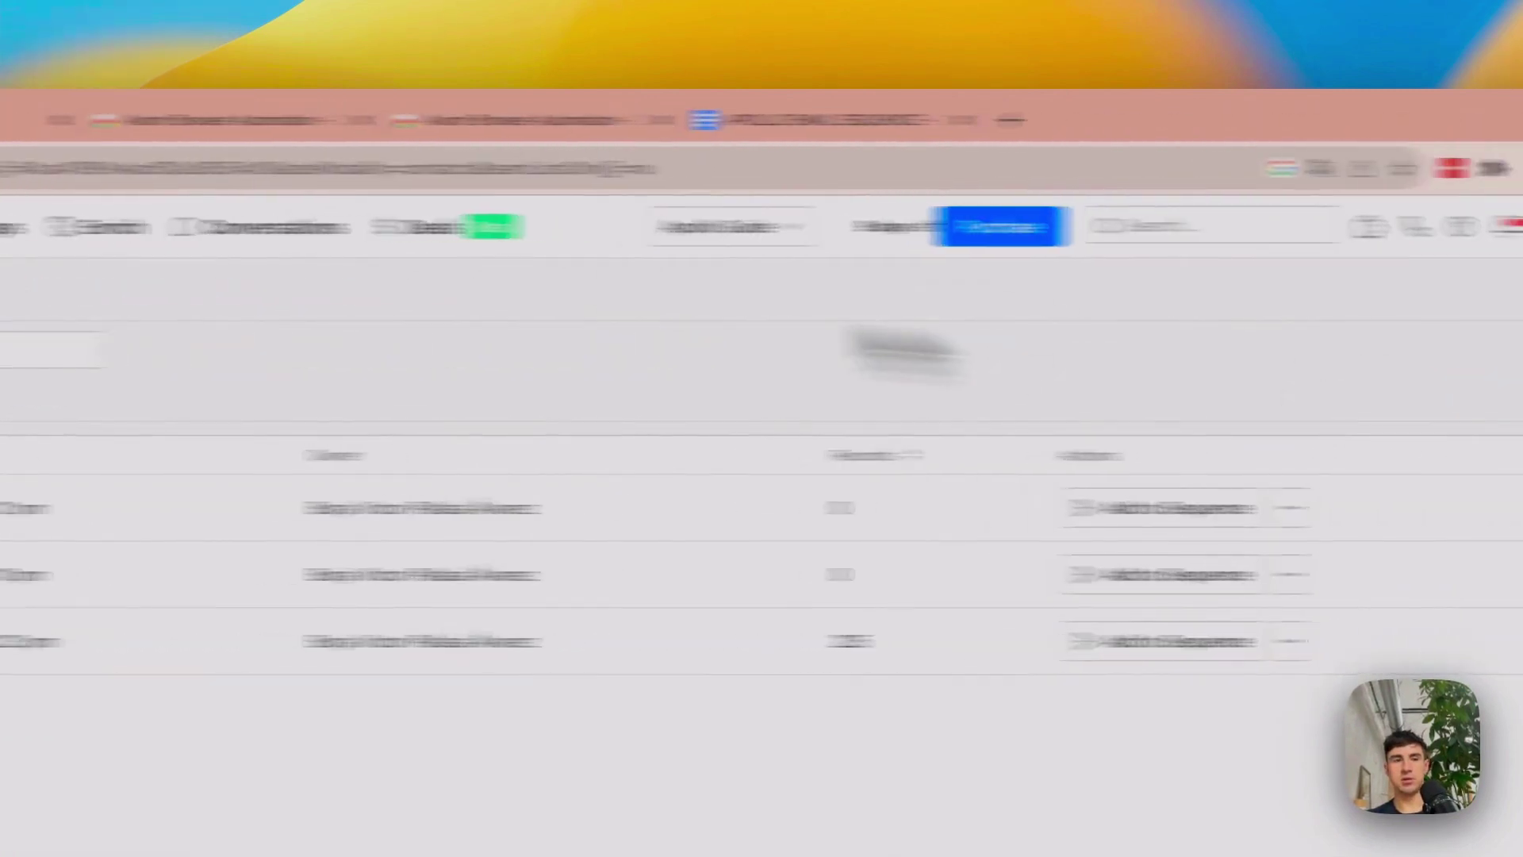
left_click(1358, 396)
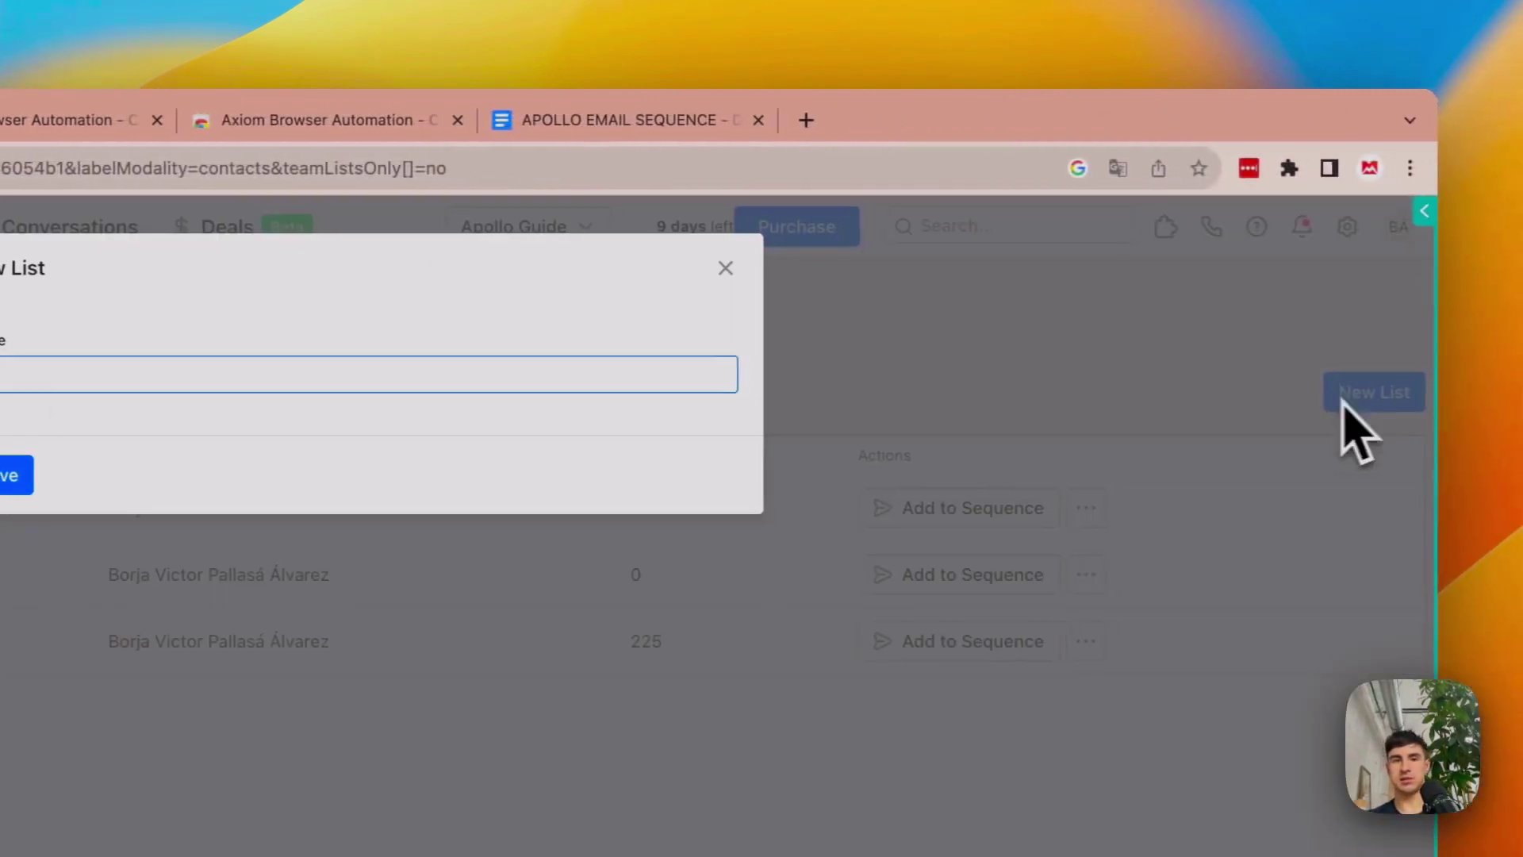
type("Real Estate Sequence 4 Mails")
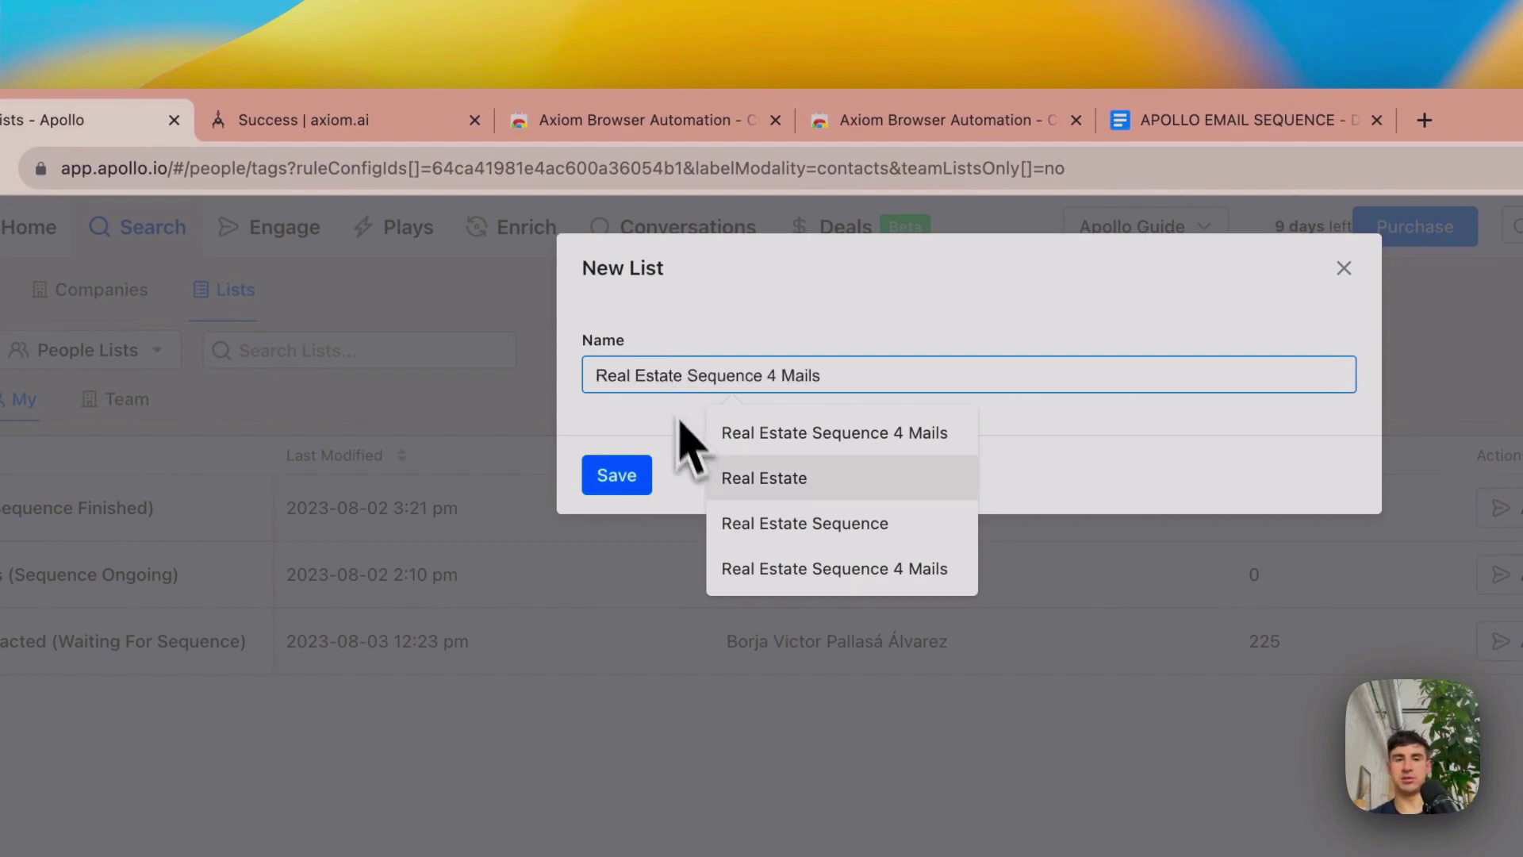
left_click(742, 476)
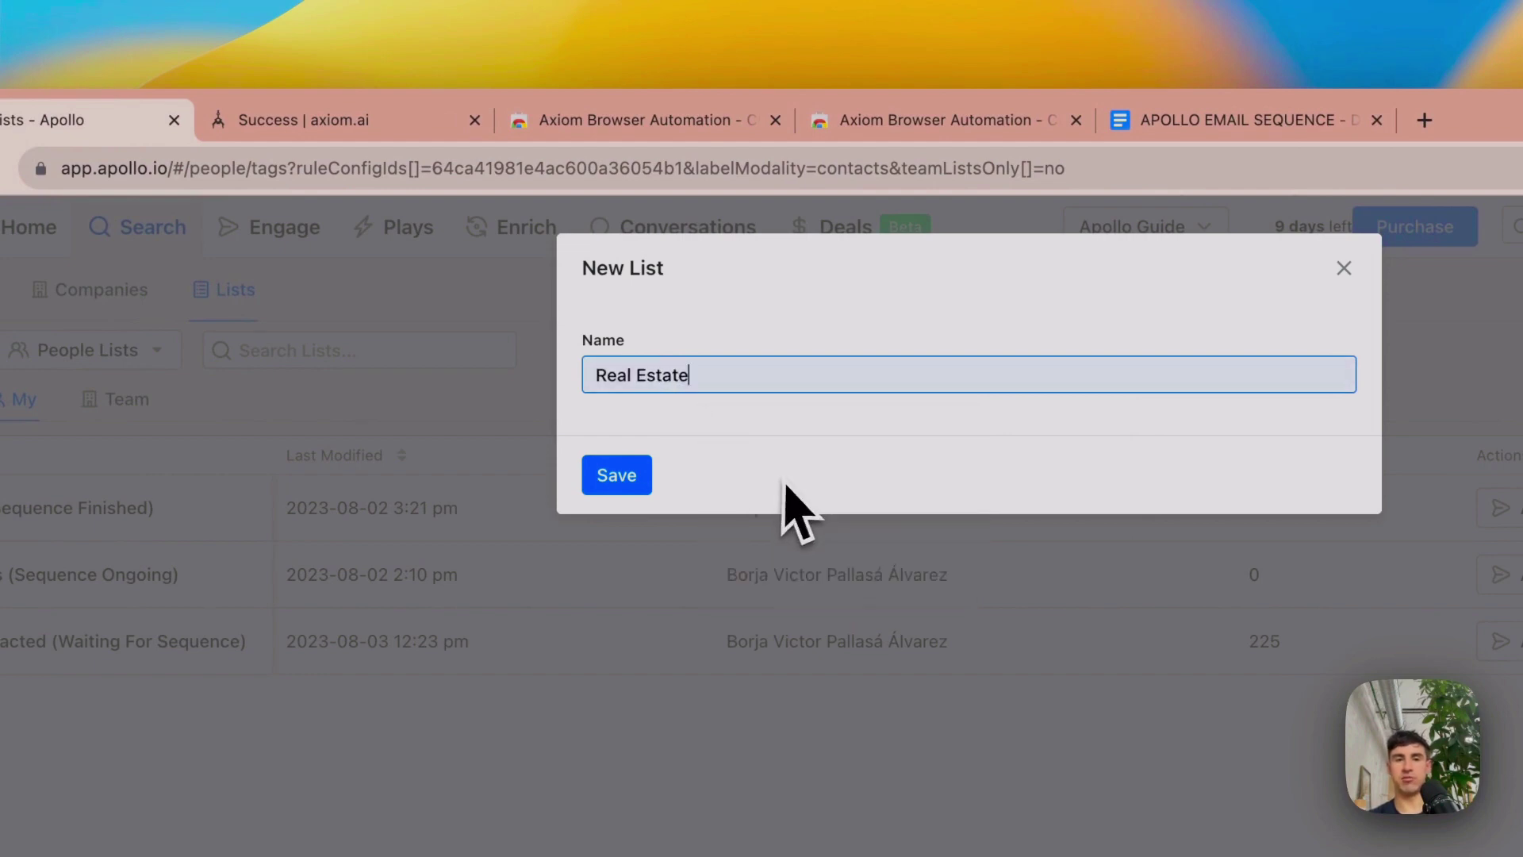
left_click(611, 484)
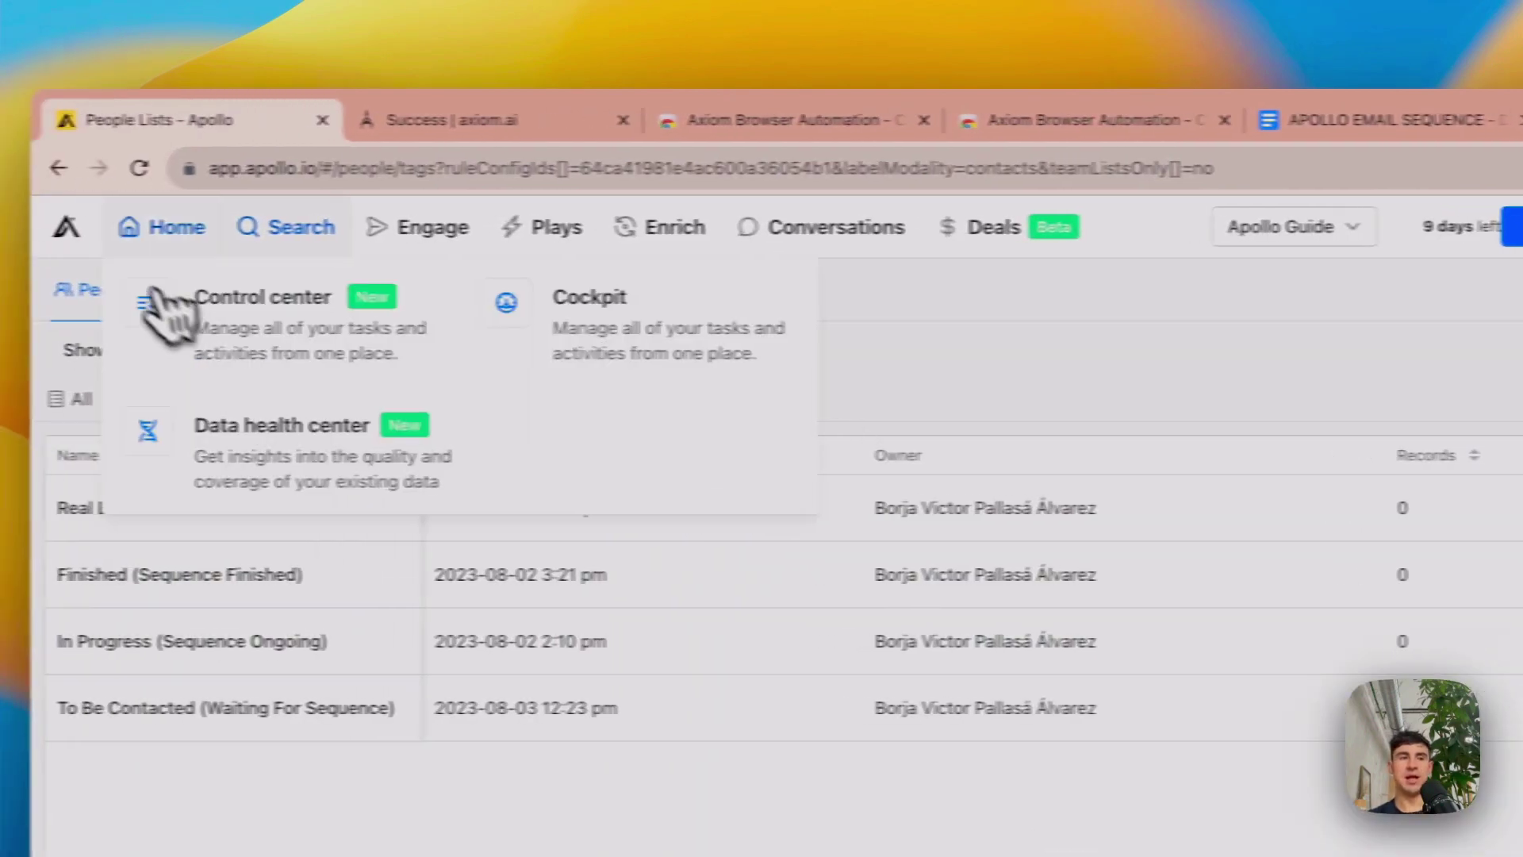
Reopen the real estate people search, and open the Axiom Browser Automation page in the Chrome Web Store from the axiom.ai site.
left_click(139, 230)
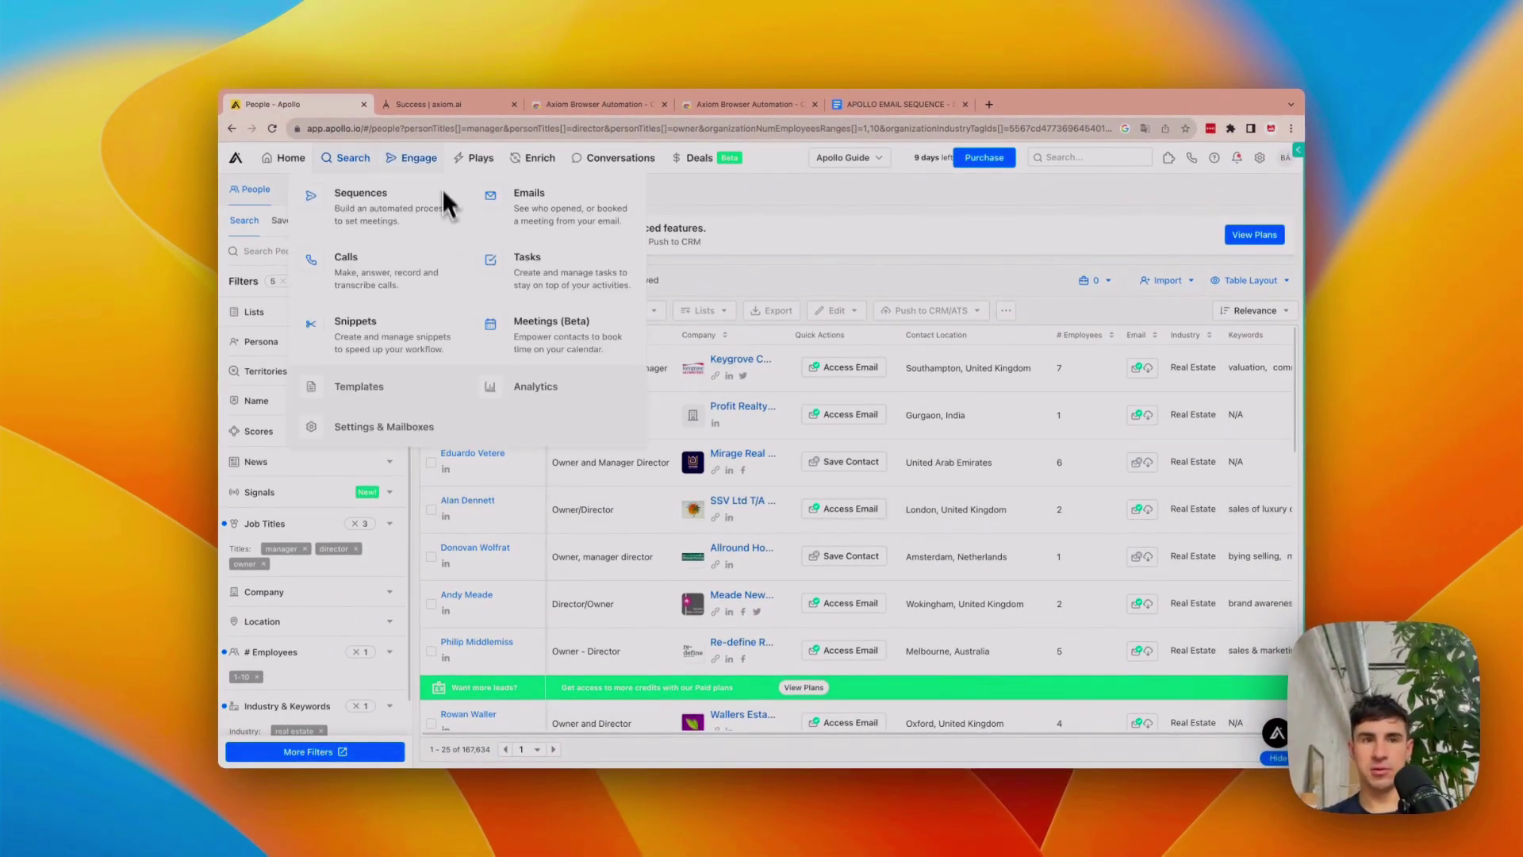
left_click(440, 105)
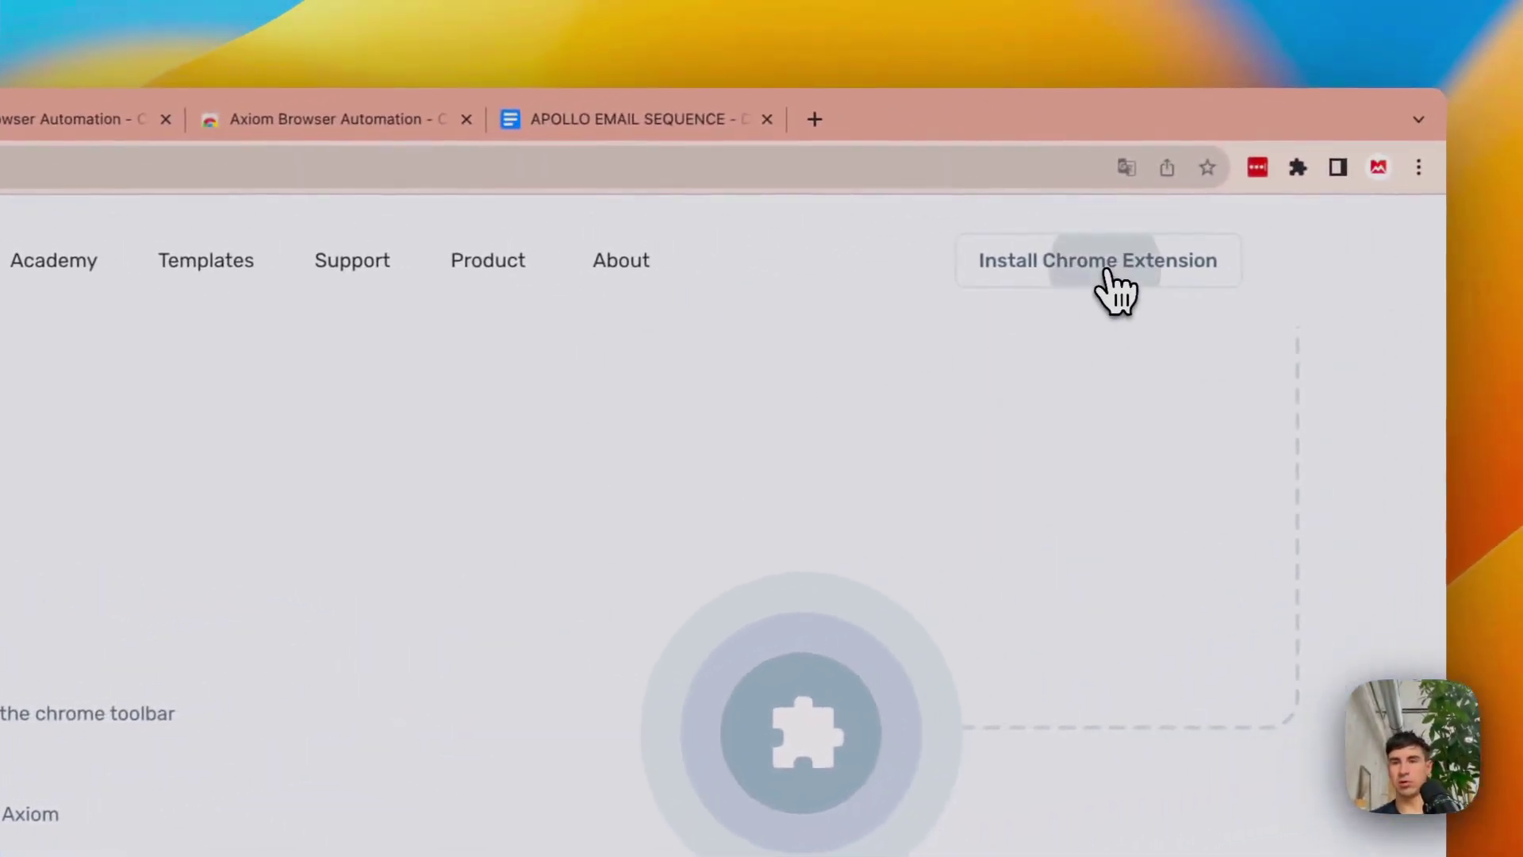
left_click(1511, 184)
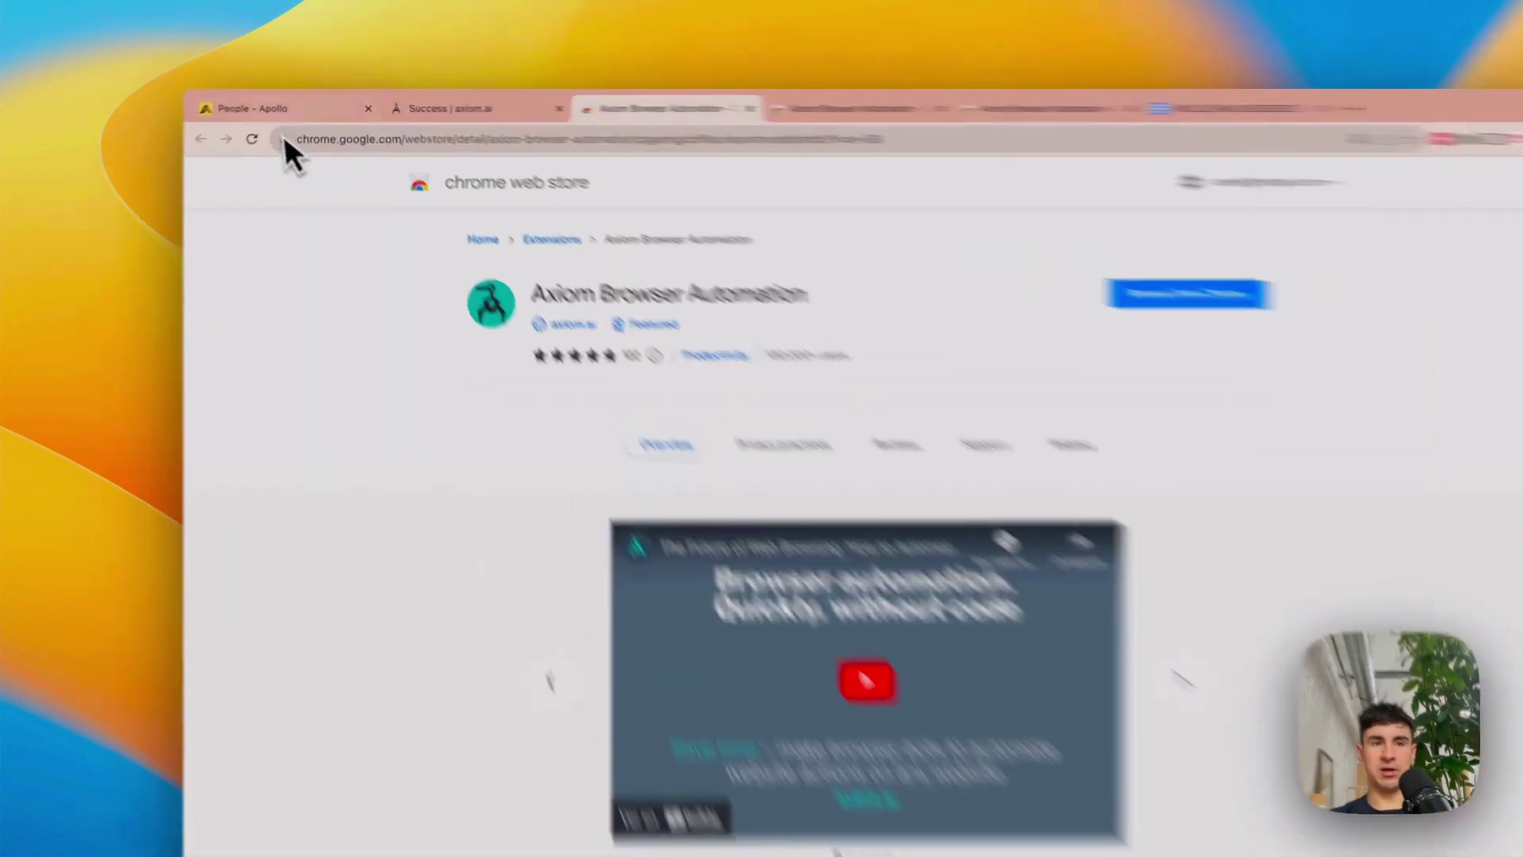
Return to the Apollo people search and open the Axiom Browser Automation extension on it.
left_click(270, 104)
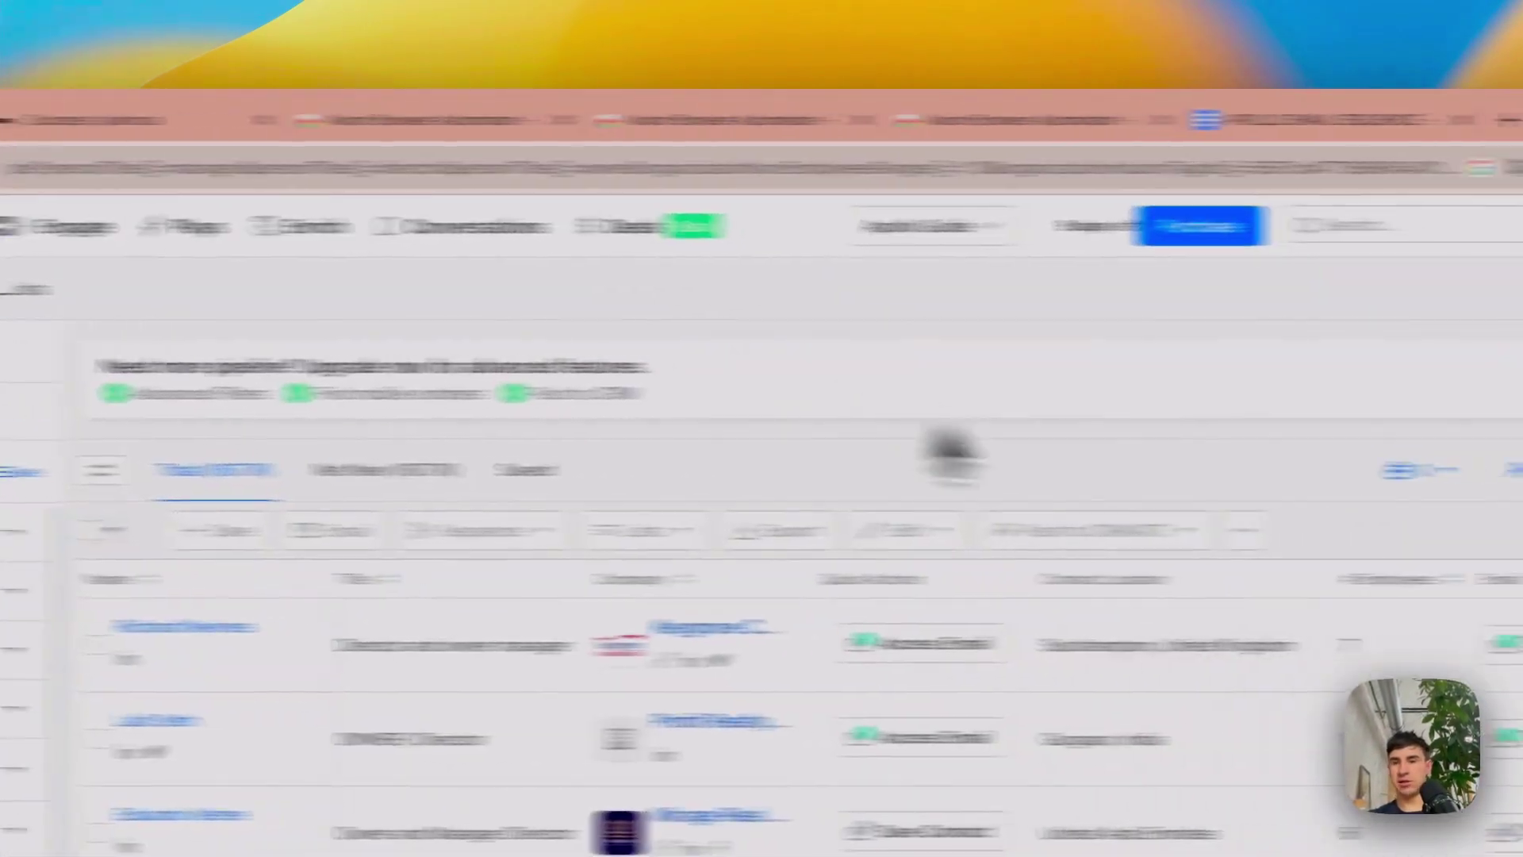
left_click(1334, 167)
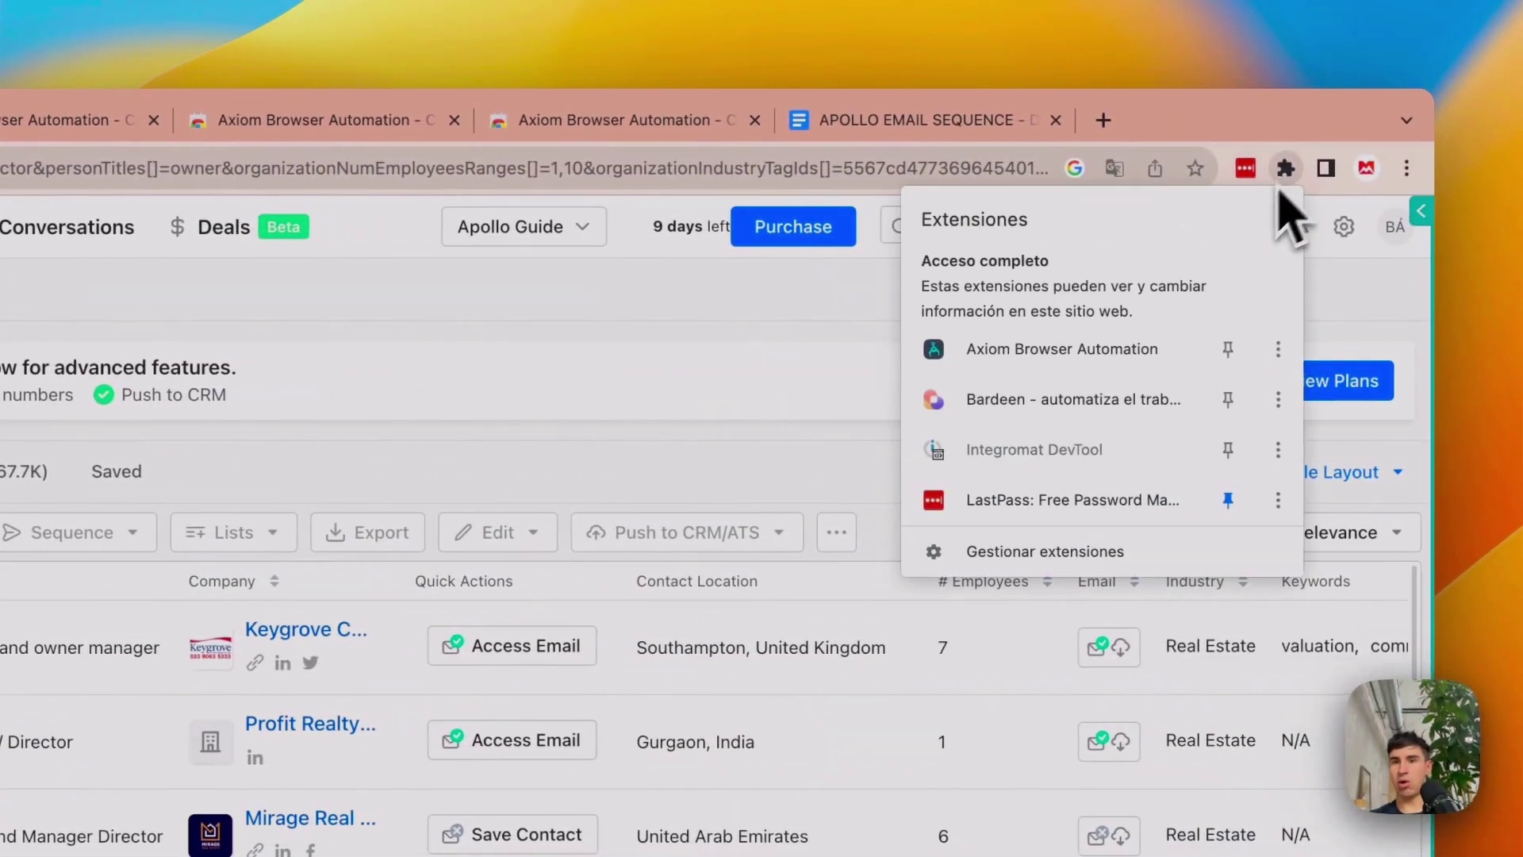
left_click(1077, 352)
left_click(1285, 168)
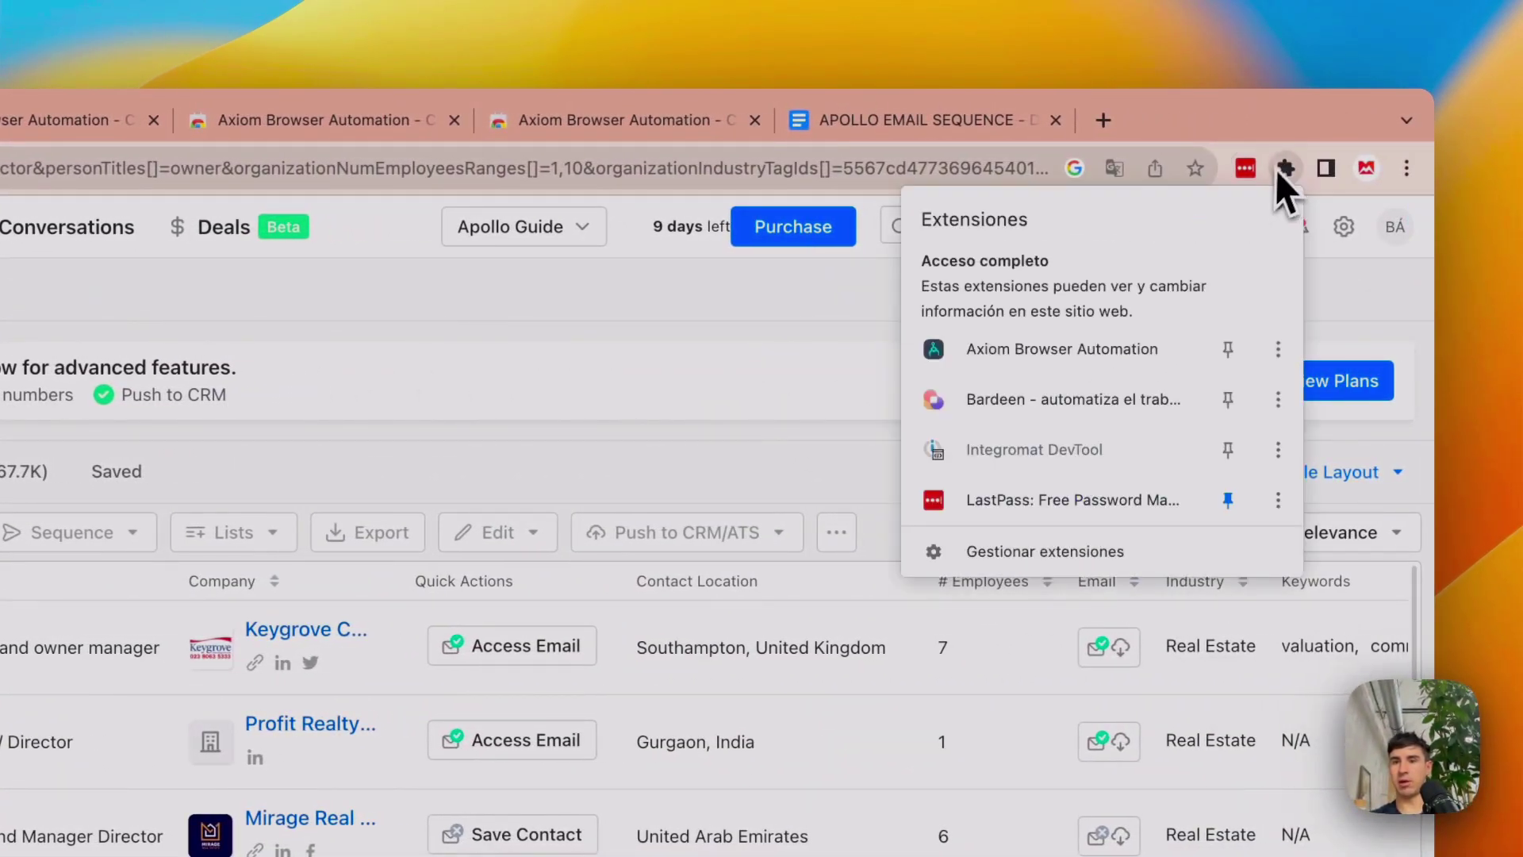
left_click(1101, 354)
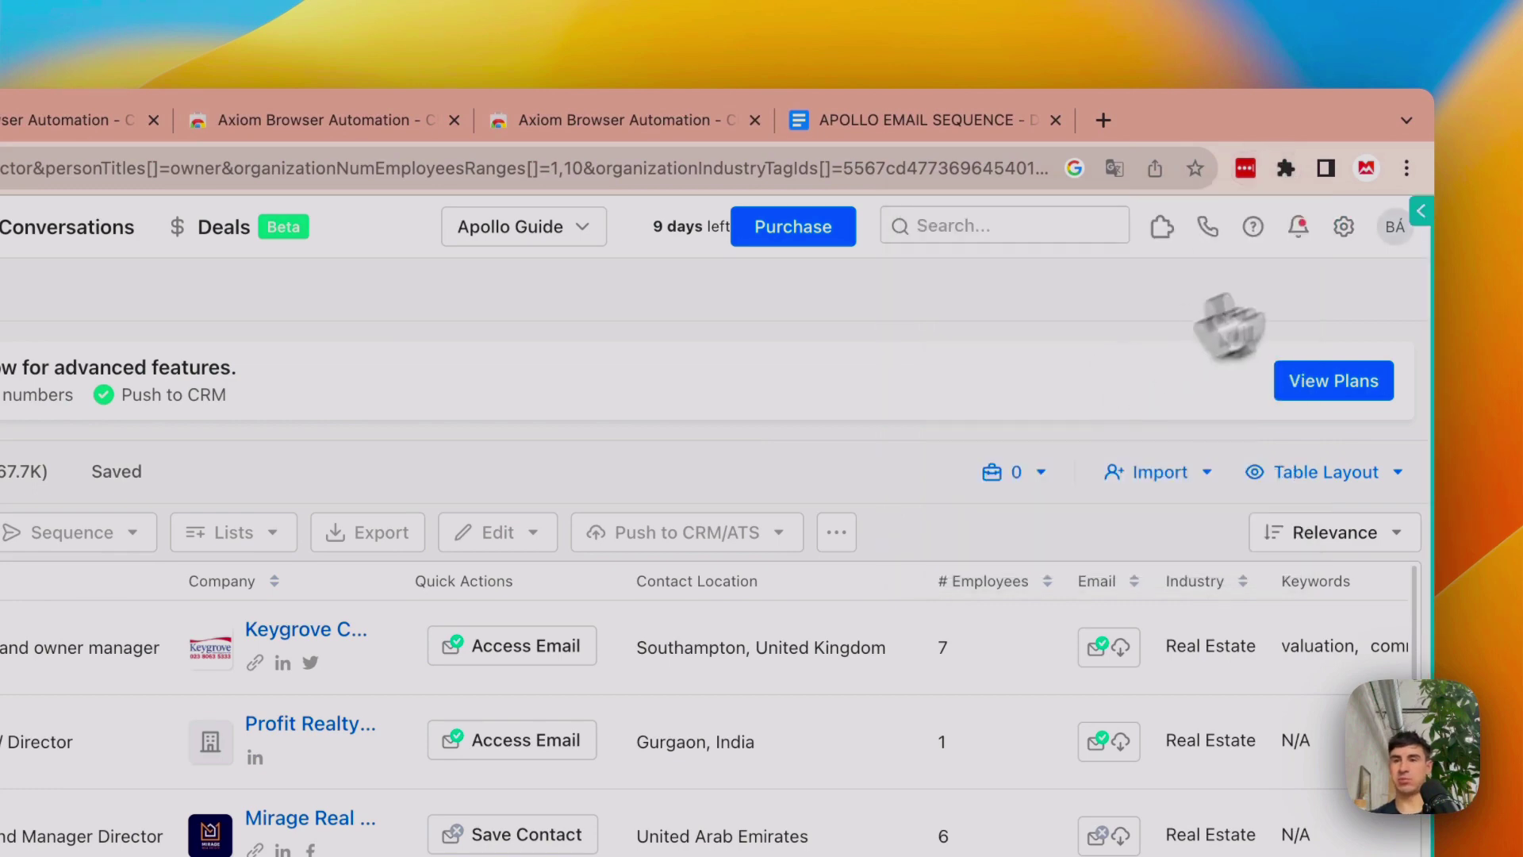
left_click(1390, 224)
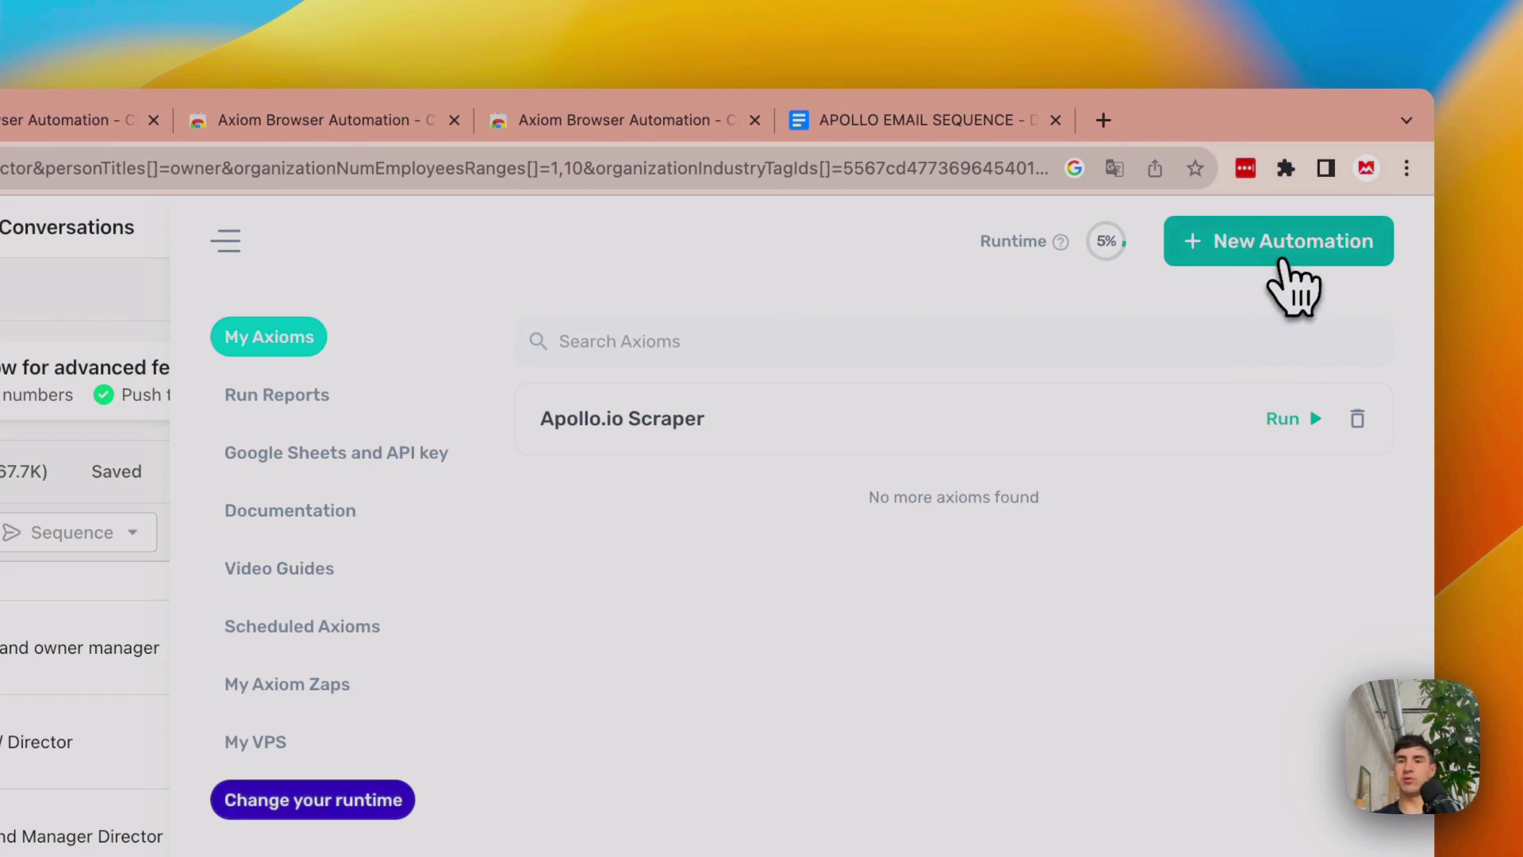
Create a blank automation with an "Interact with a page's interface" step that goes to the current Apollo people search URL.
left_click(1286, 259)
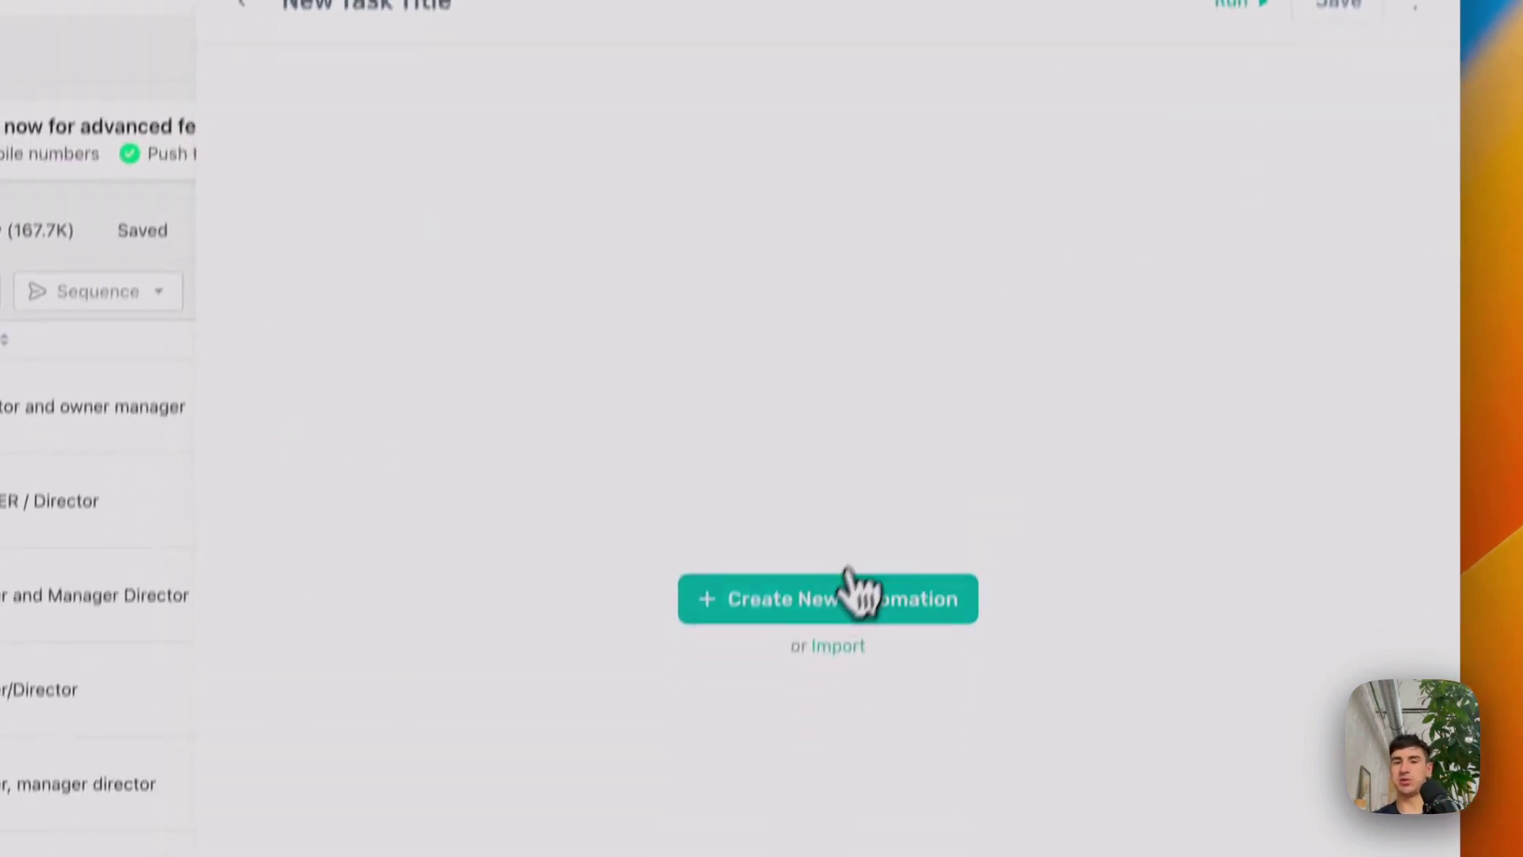
left_click(826, 833)
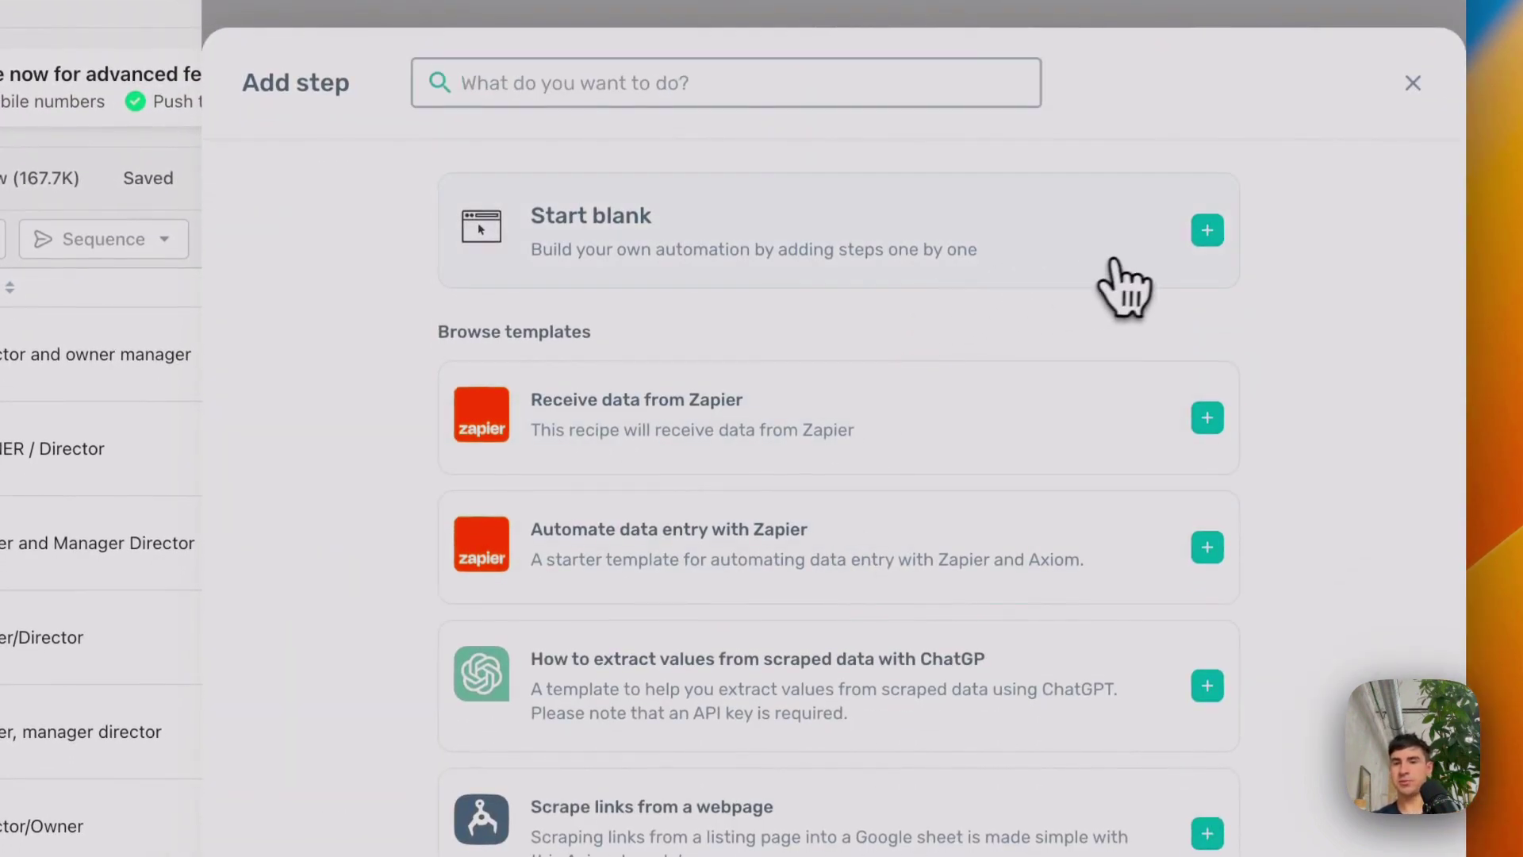
left_click(1113, 261)
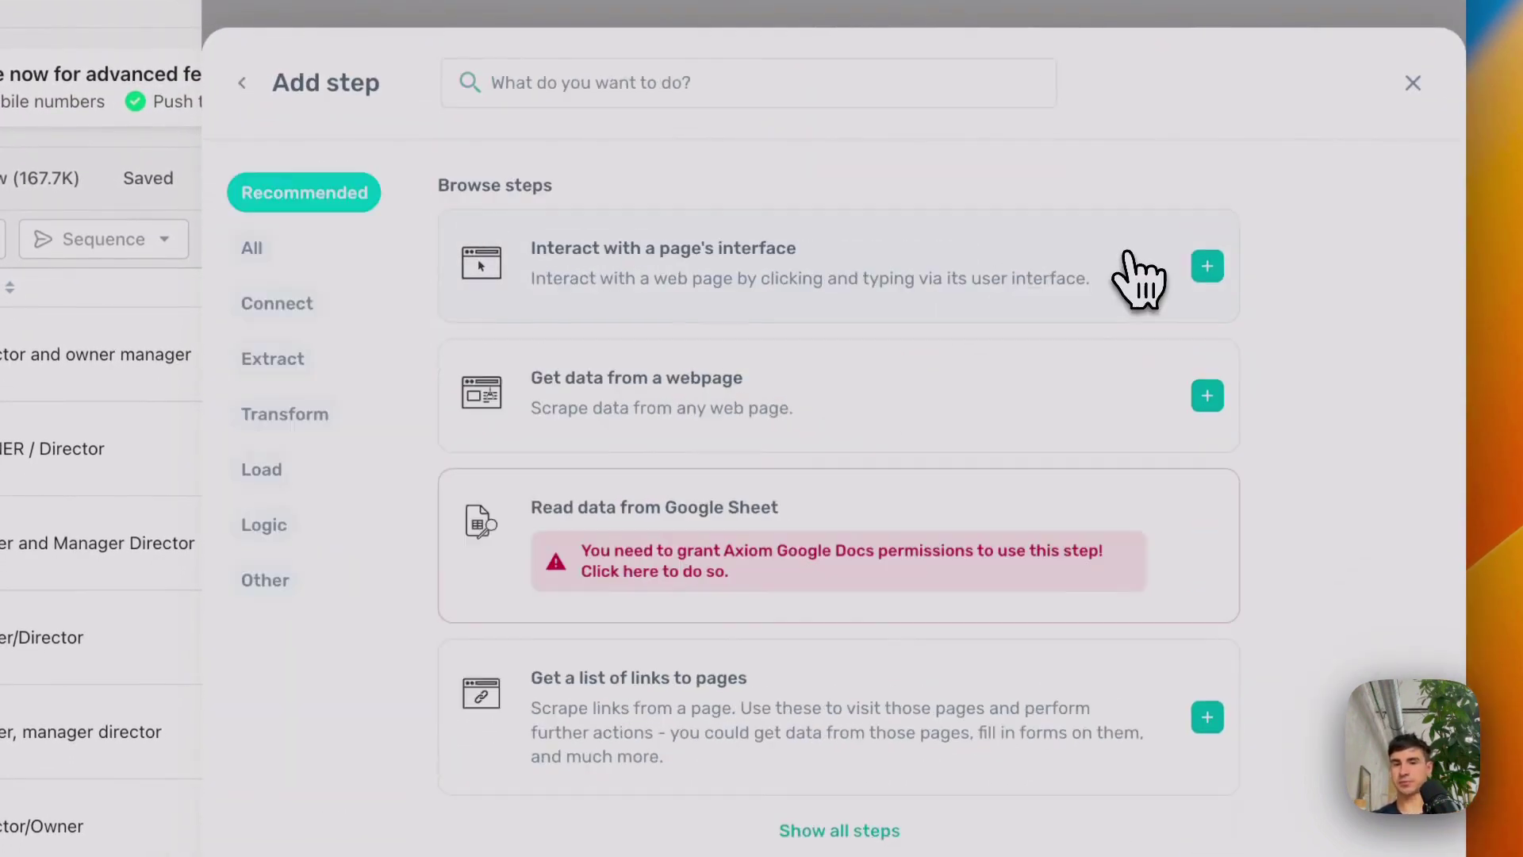
left_click(1067, 290)
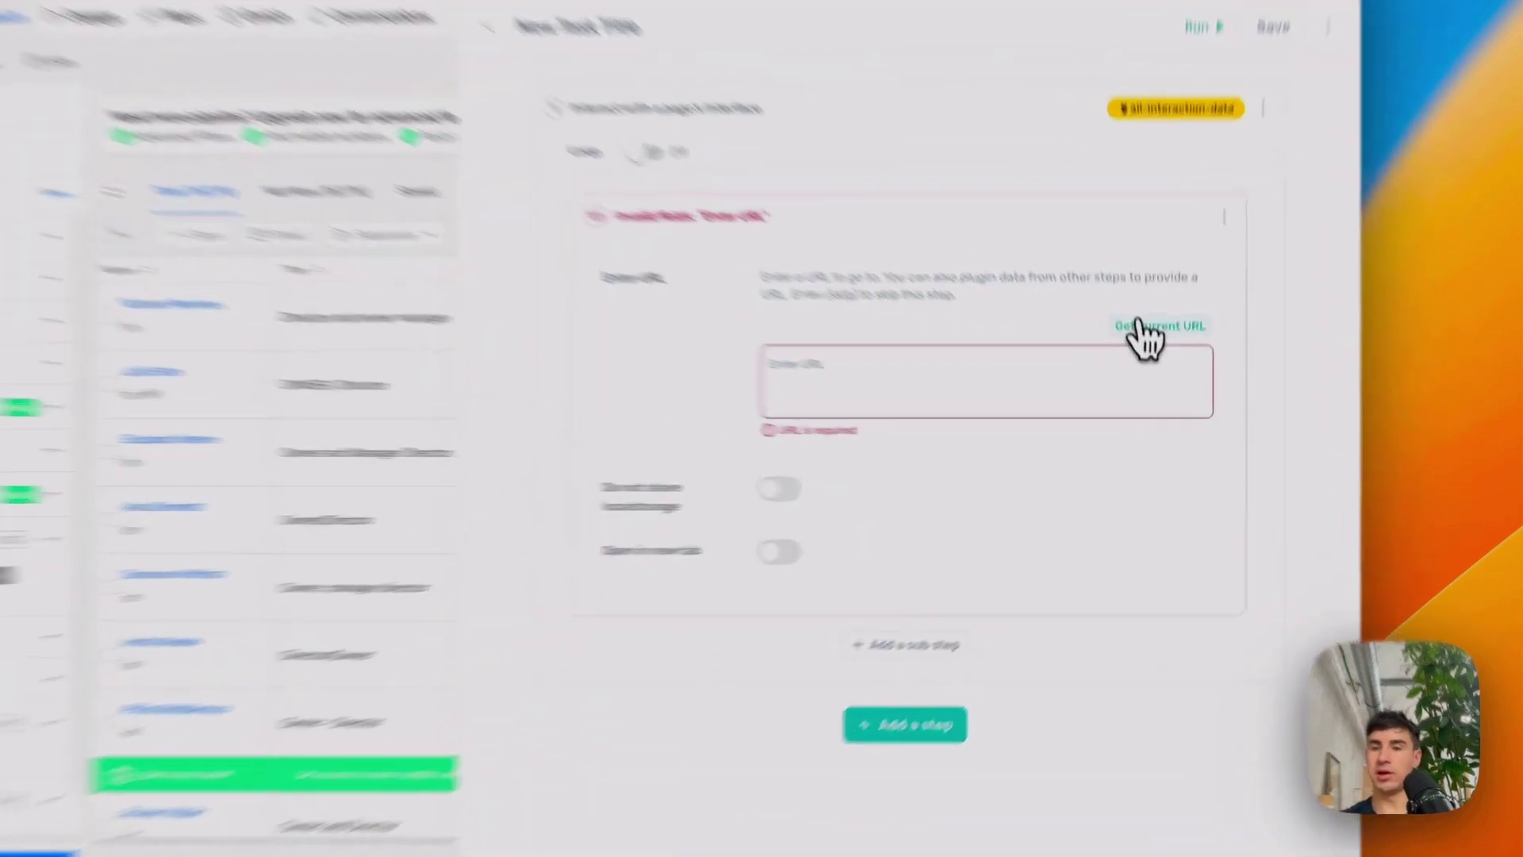
left_click(1152, 376)
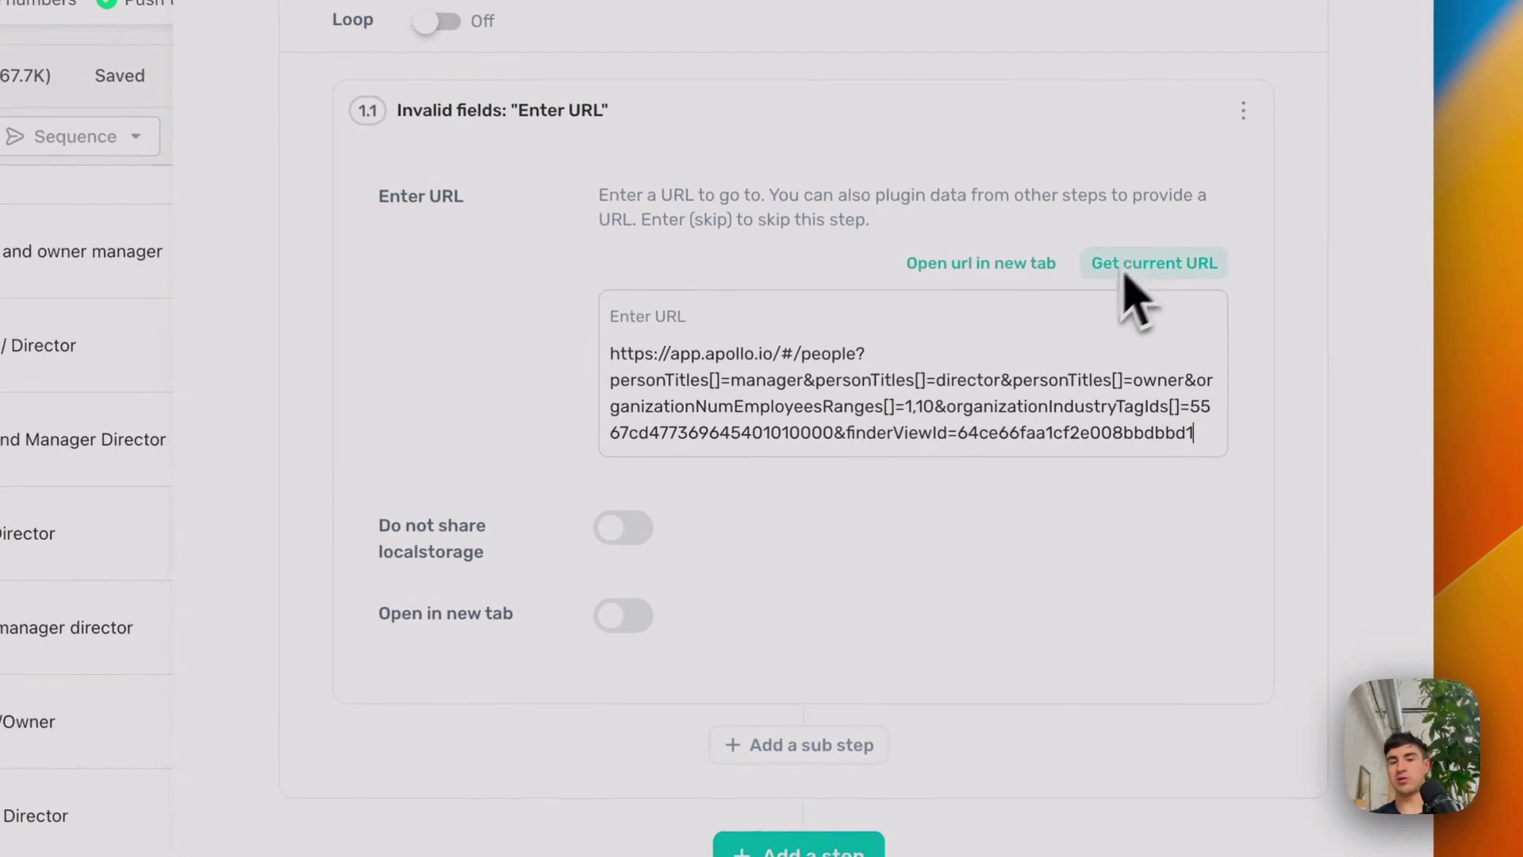
Add a Click Element sub-step that targets the select-all checkbox above the people results, and perform that click on the page.
left_click(833, 744)
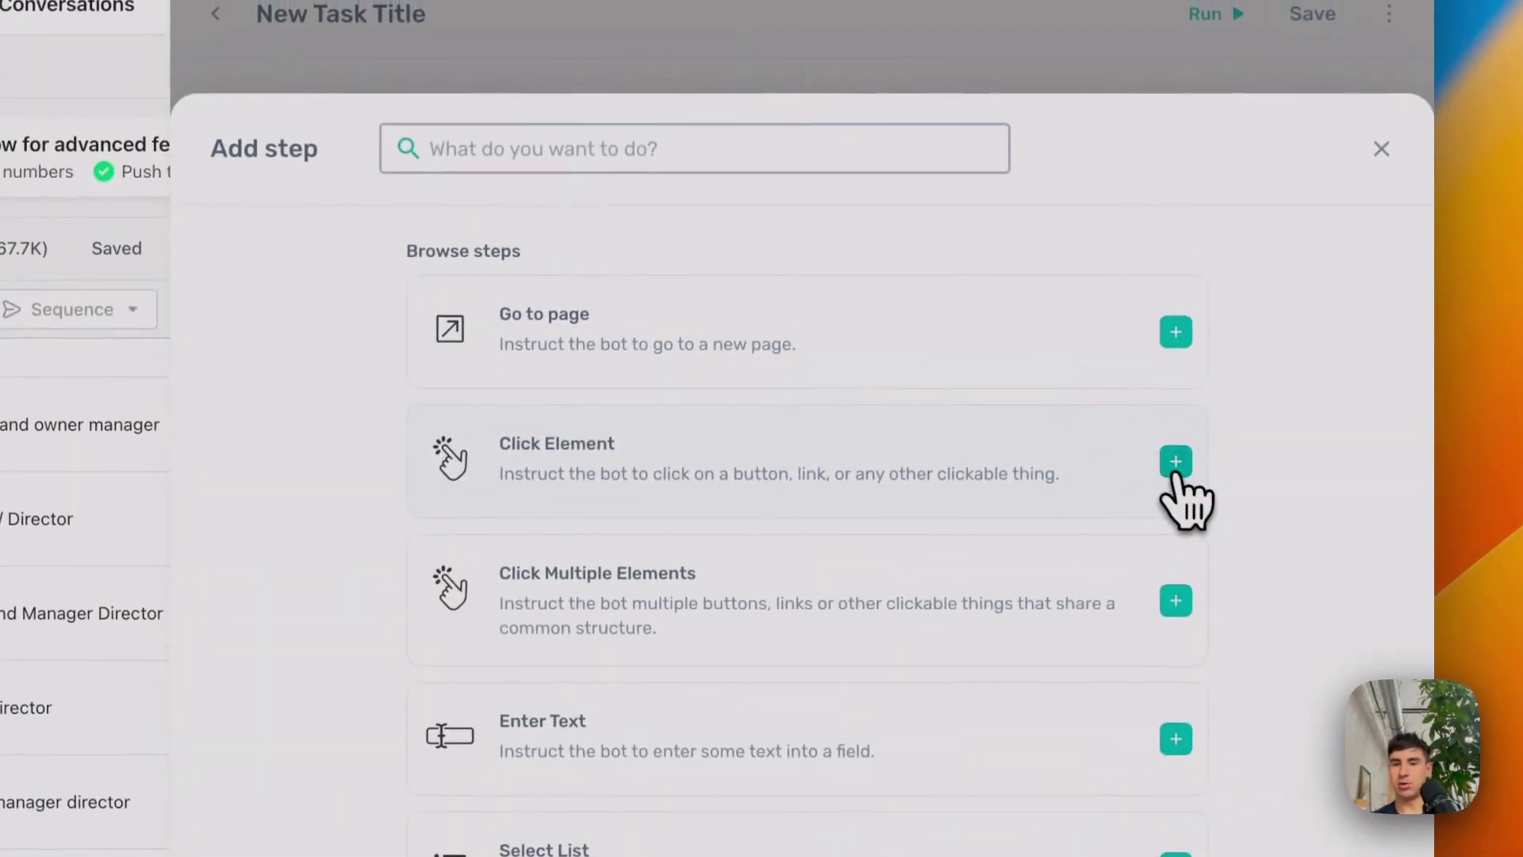
left_click(1211, 64)
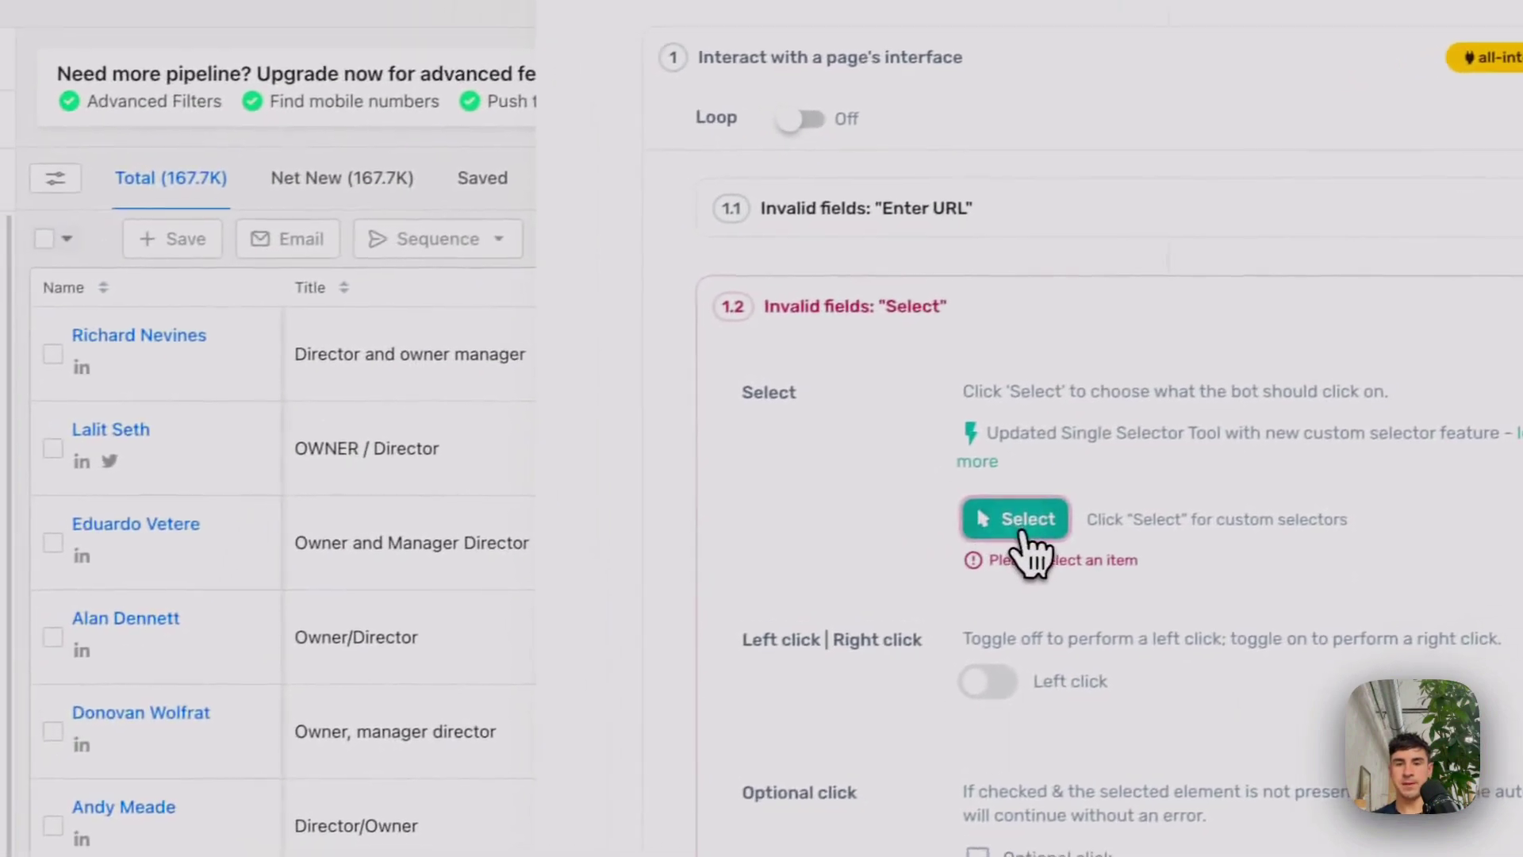
left_click(649, 590)
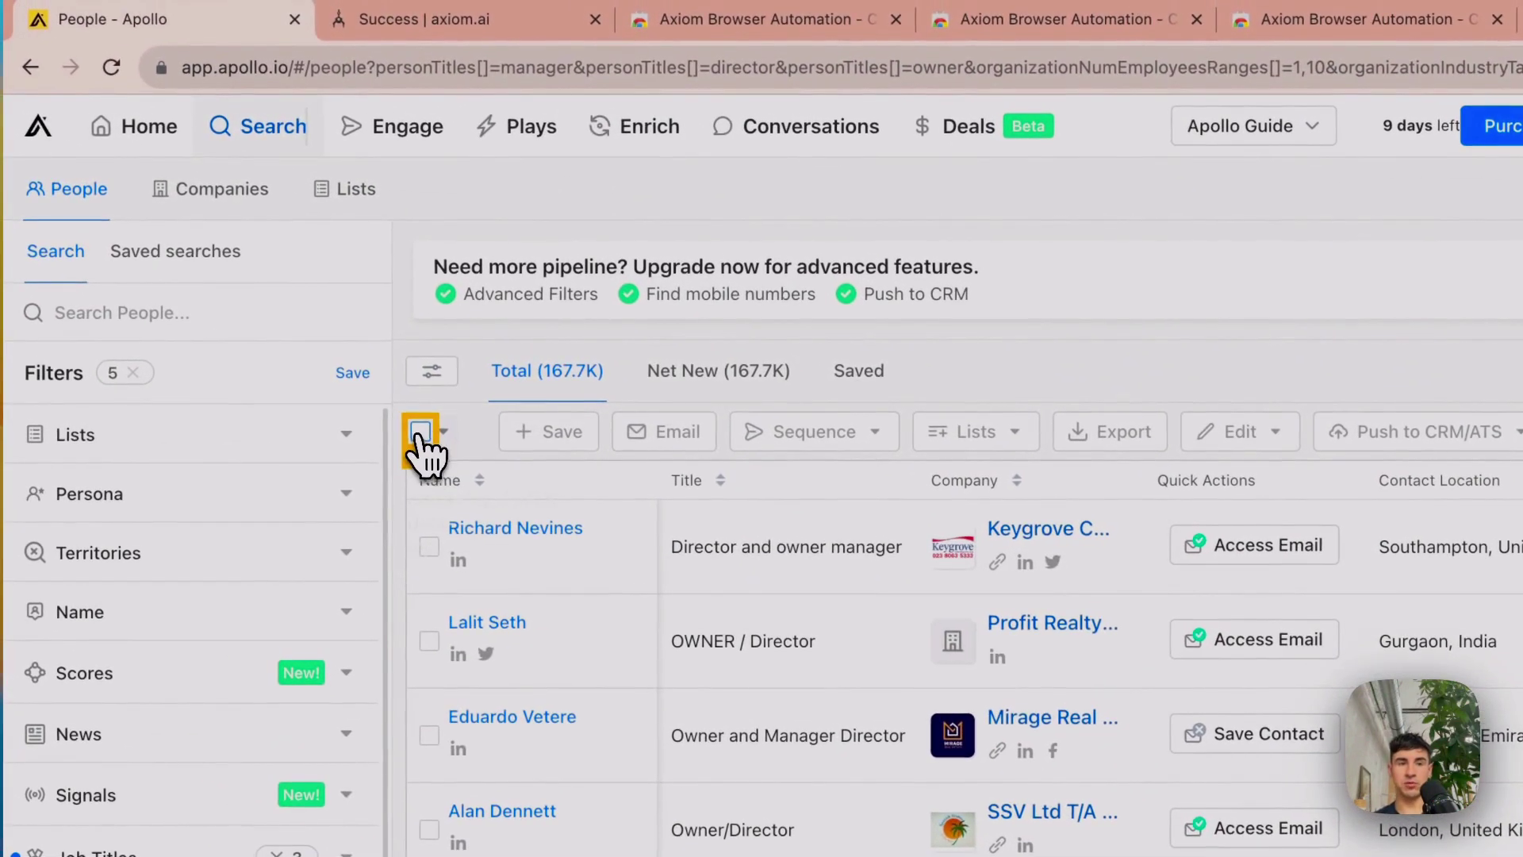
left_click(421, 433)
left_click(420, 434)
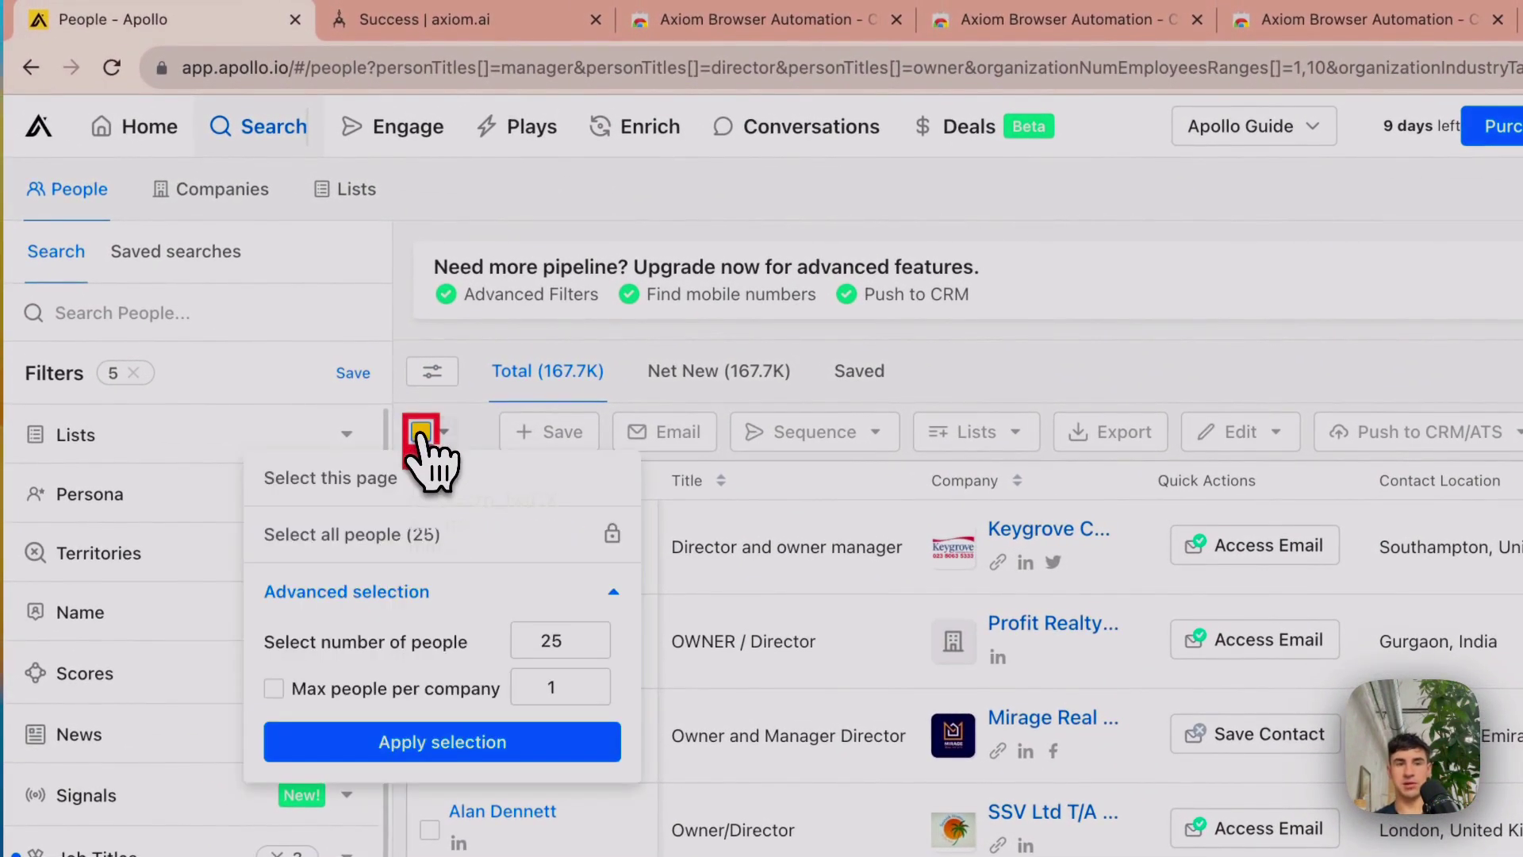
left_click(409, 492)
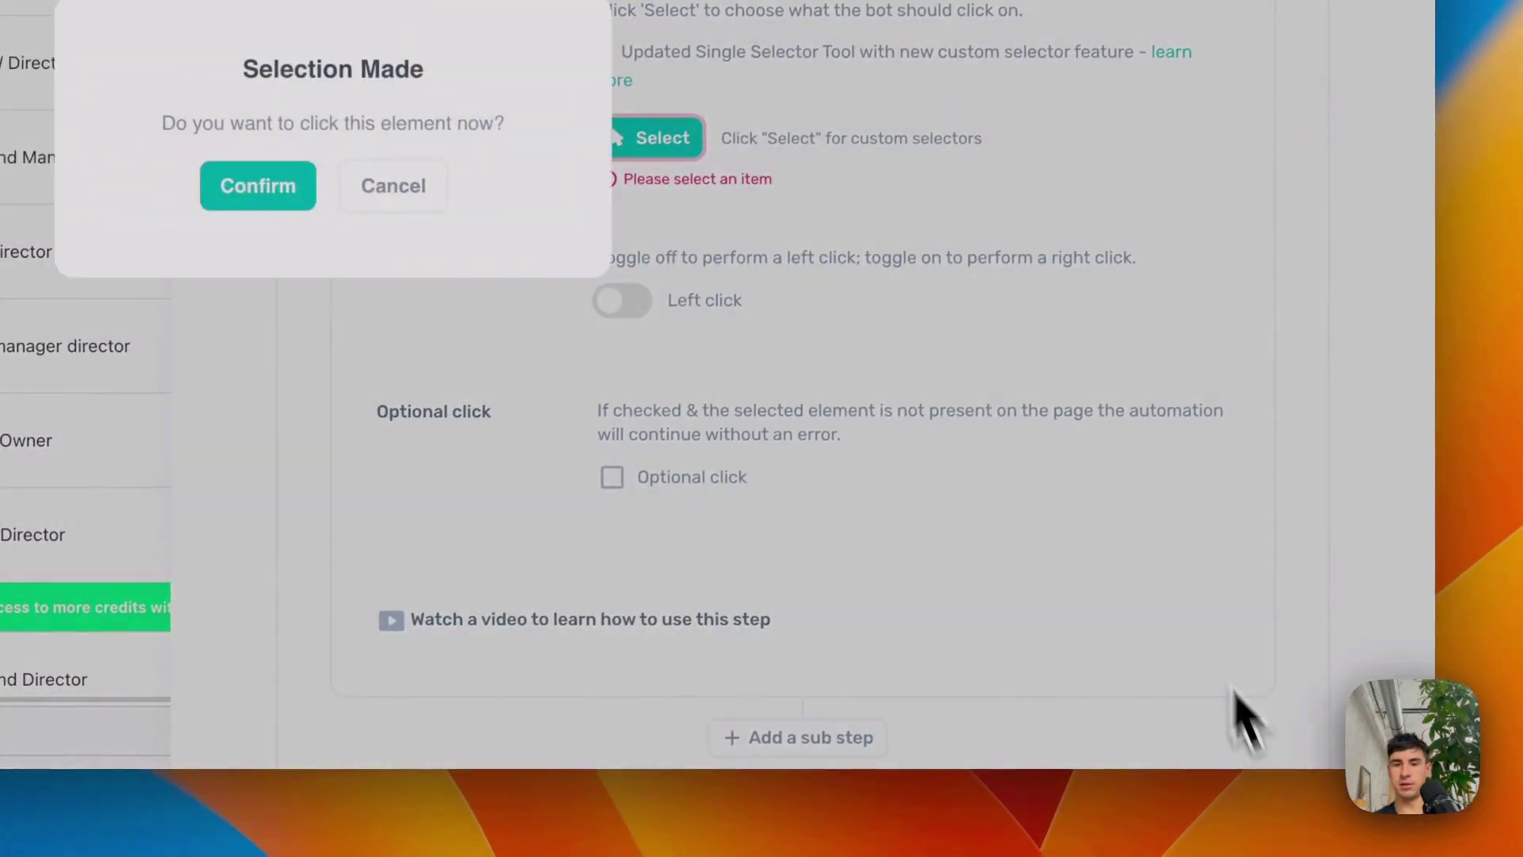
left_click(257, 186)
Add a Click Element sub-step that targets the "Select this page" option of the people results' selection checkbox.
scroll(785, 754, "down", 3)
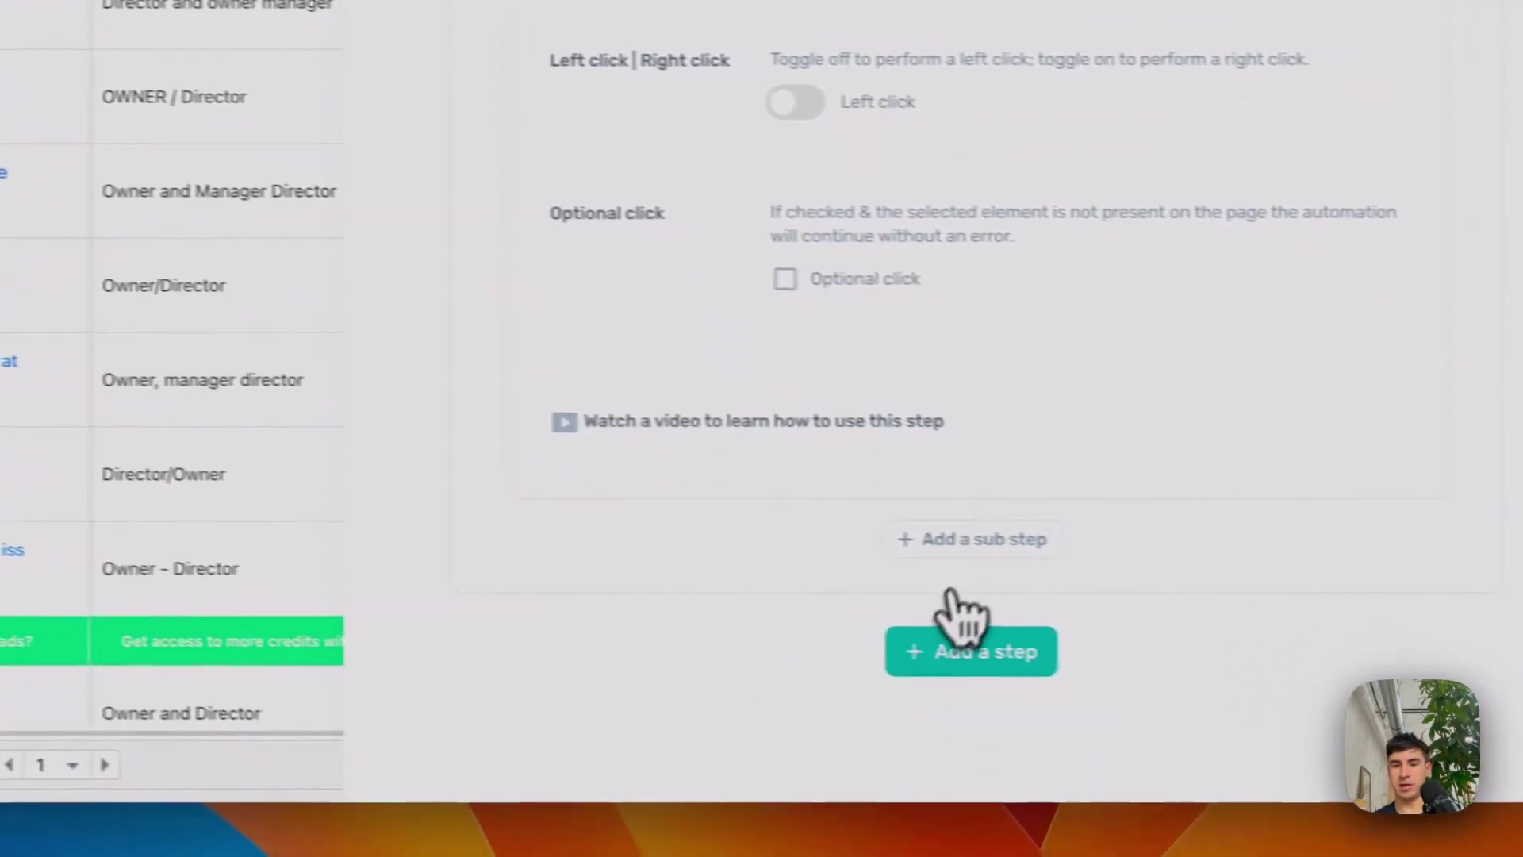
left_click(975, 543)
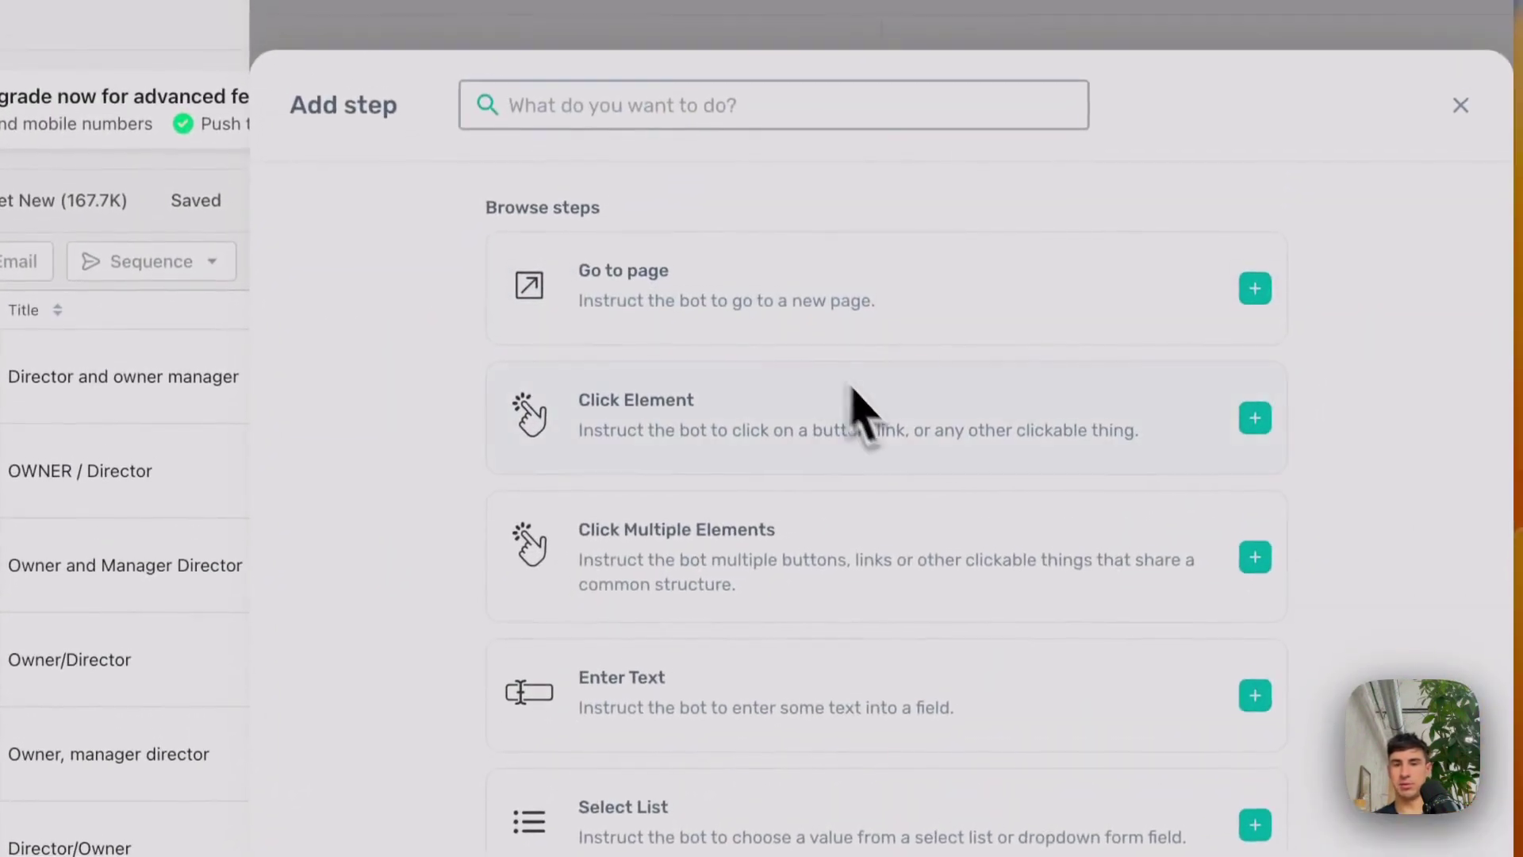
left_click(1255, 418)
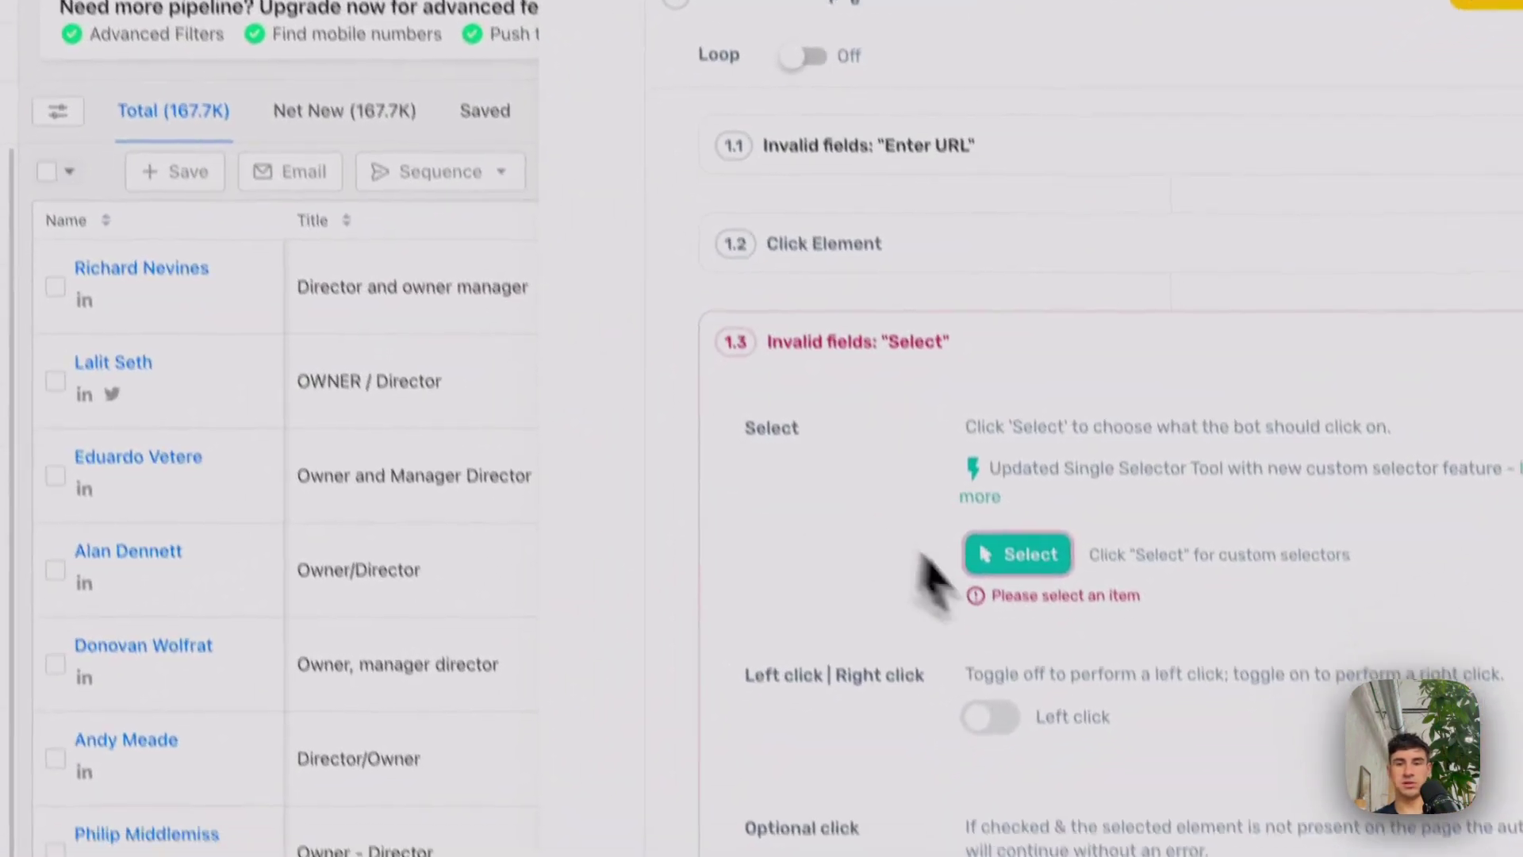
left_click(1017, 554)
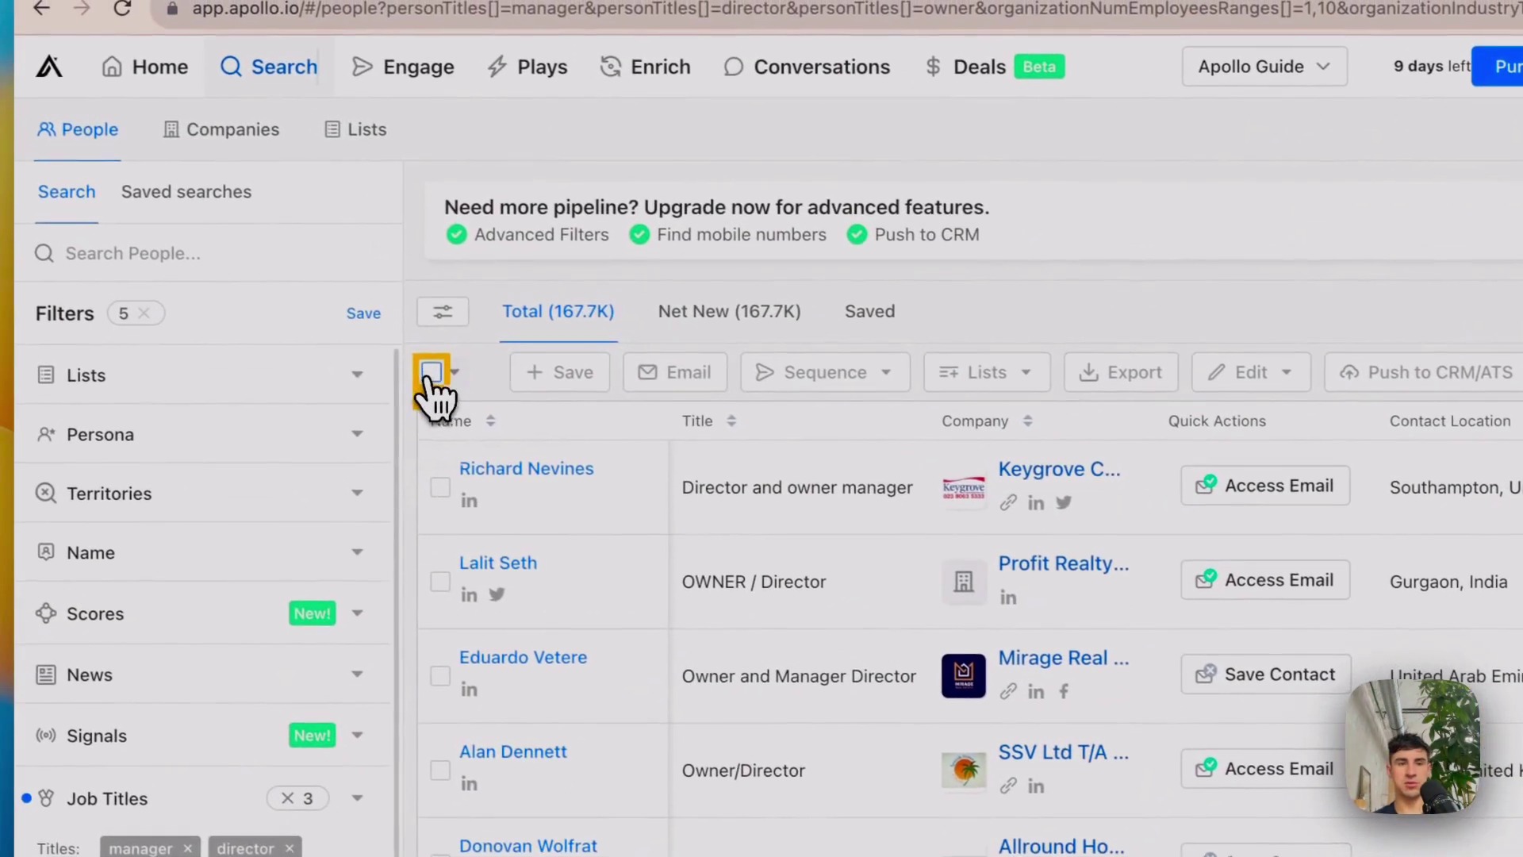
left_click(432, 374)
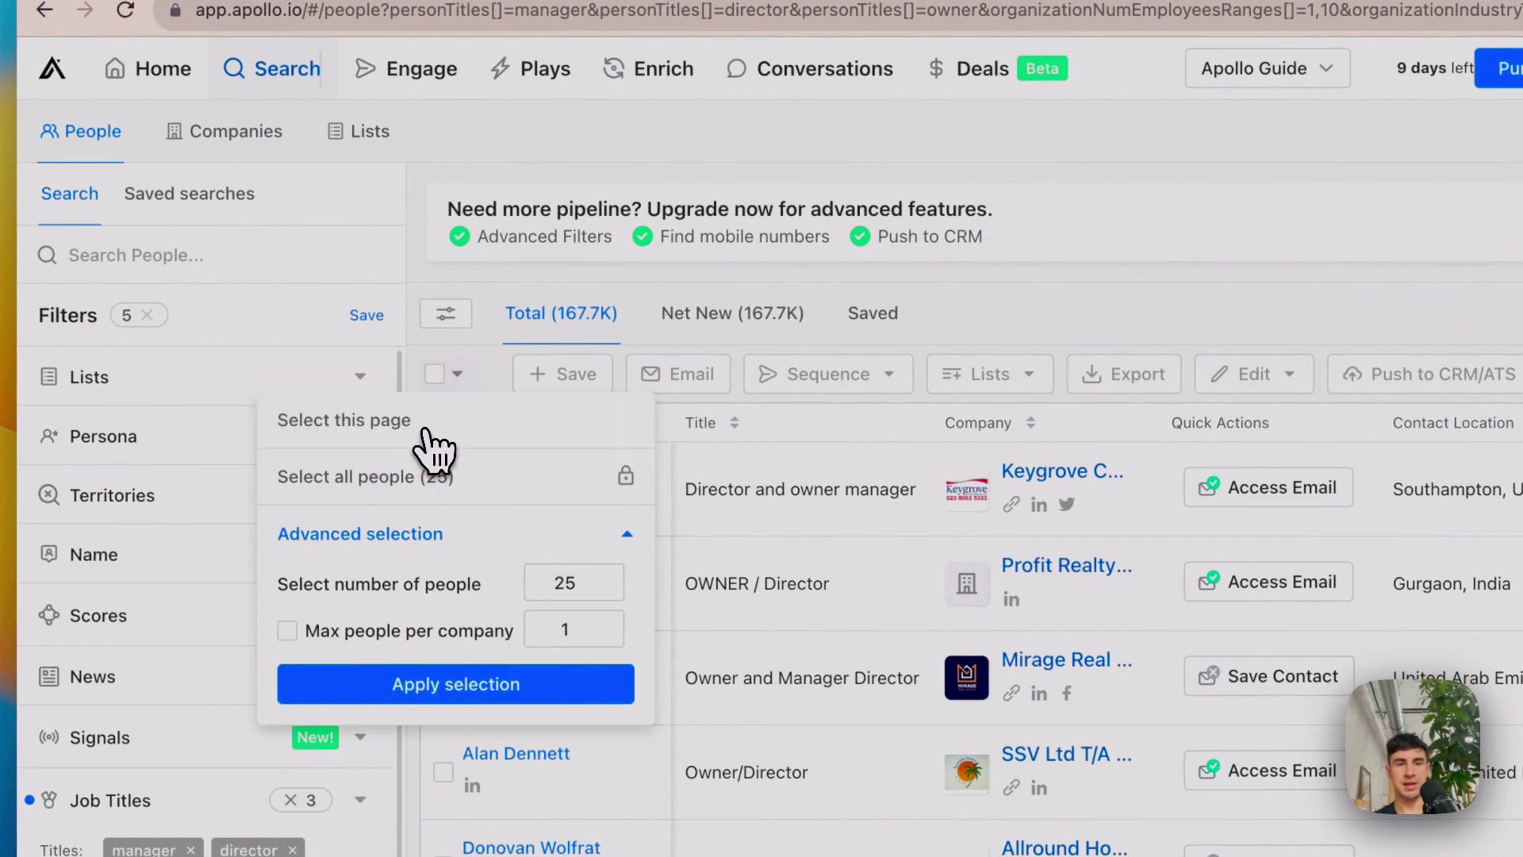
left_click(432, 441)
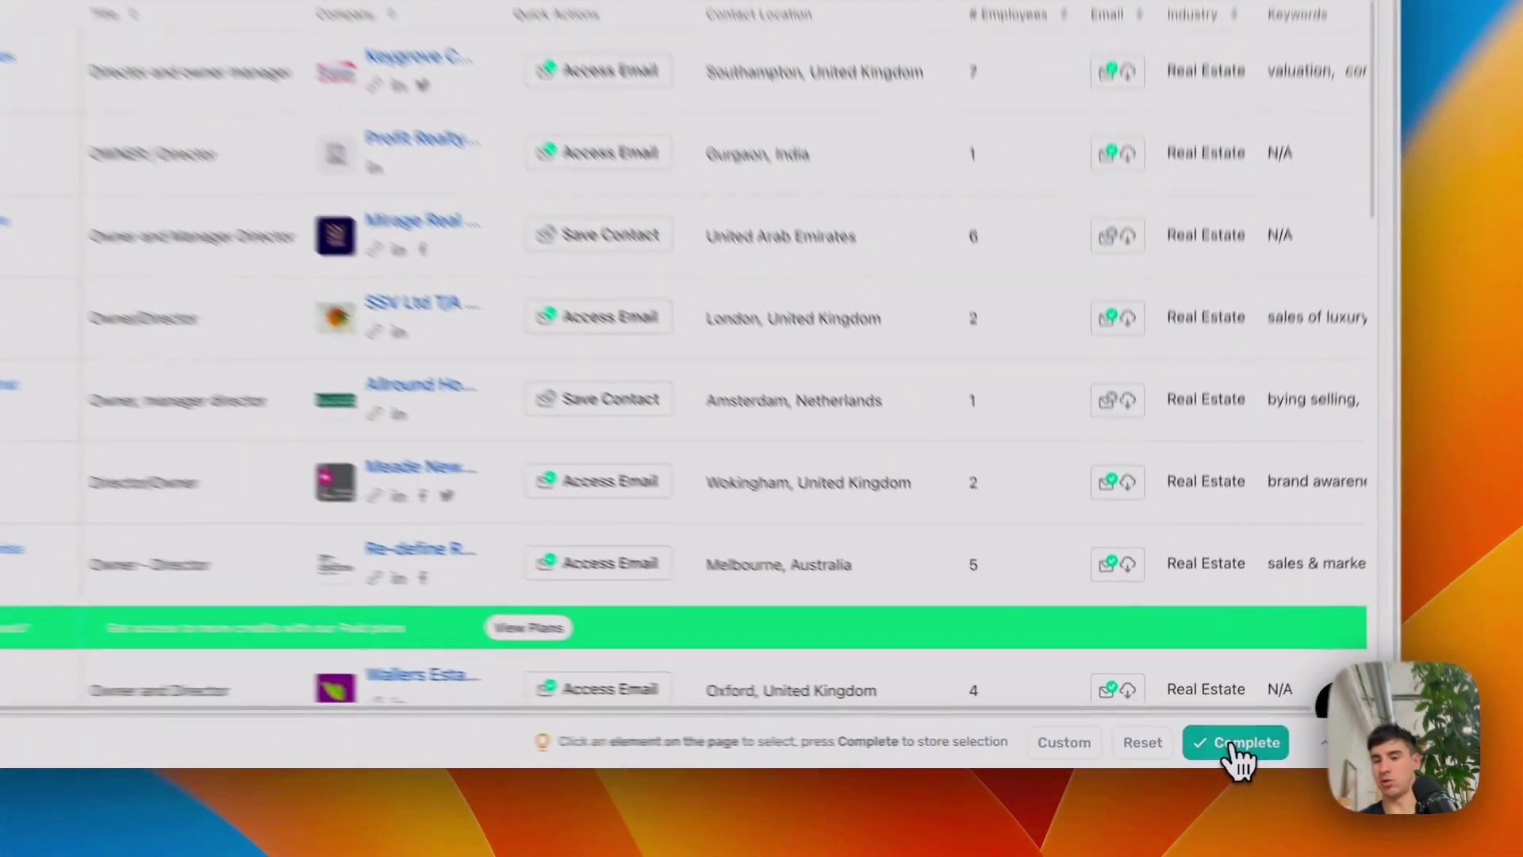
left_click(1211, 754)
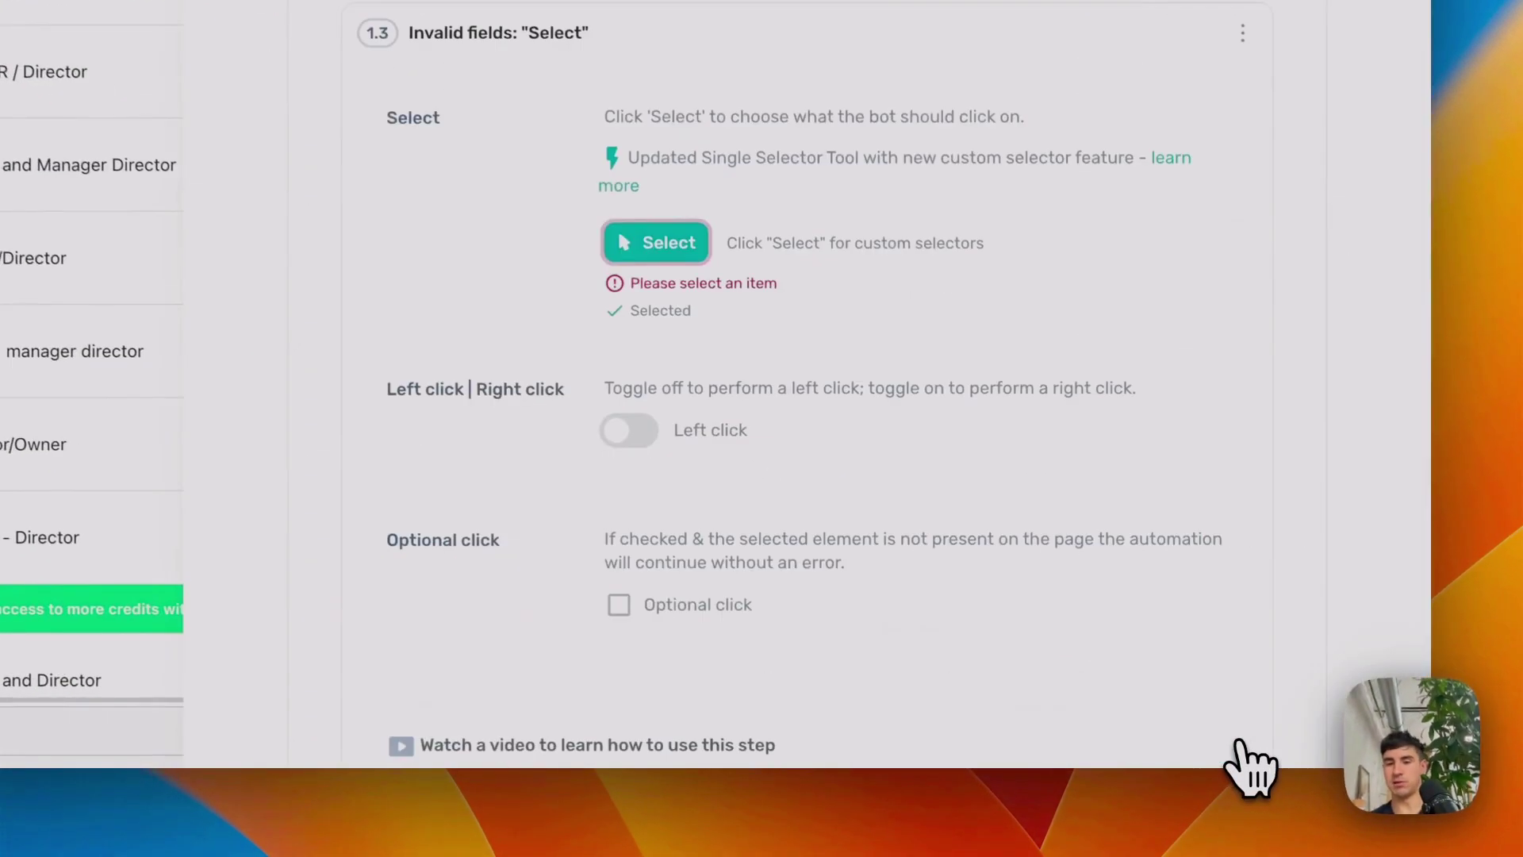
Add a Click Element sub-step that targets the Lists dropdown above the people results, and confirm clicking it on the page.
scroll(1176, 672, "down", 5)
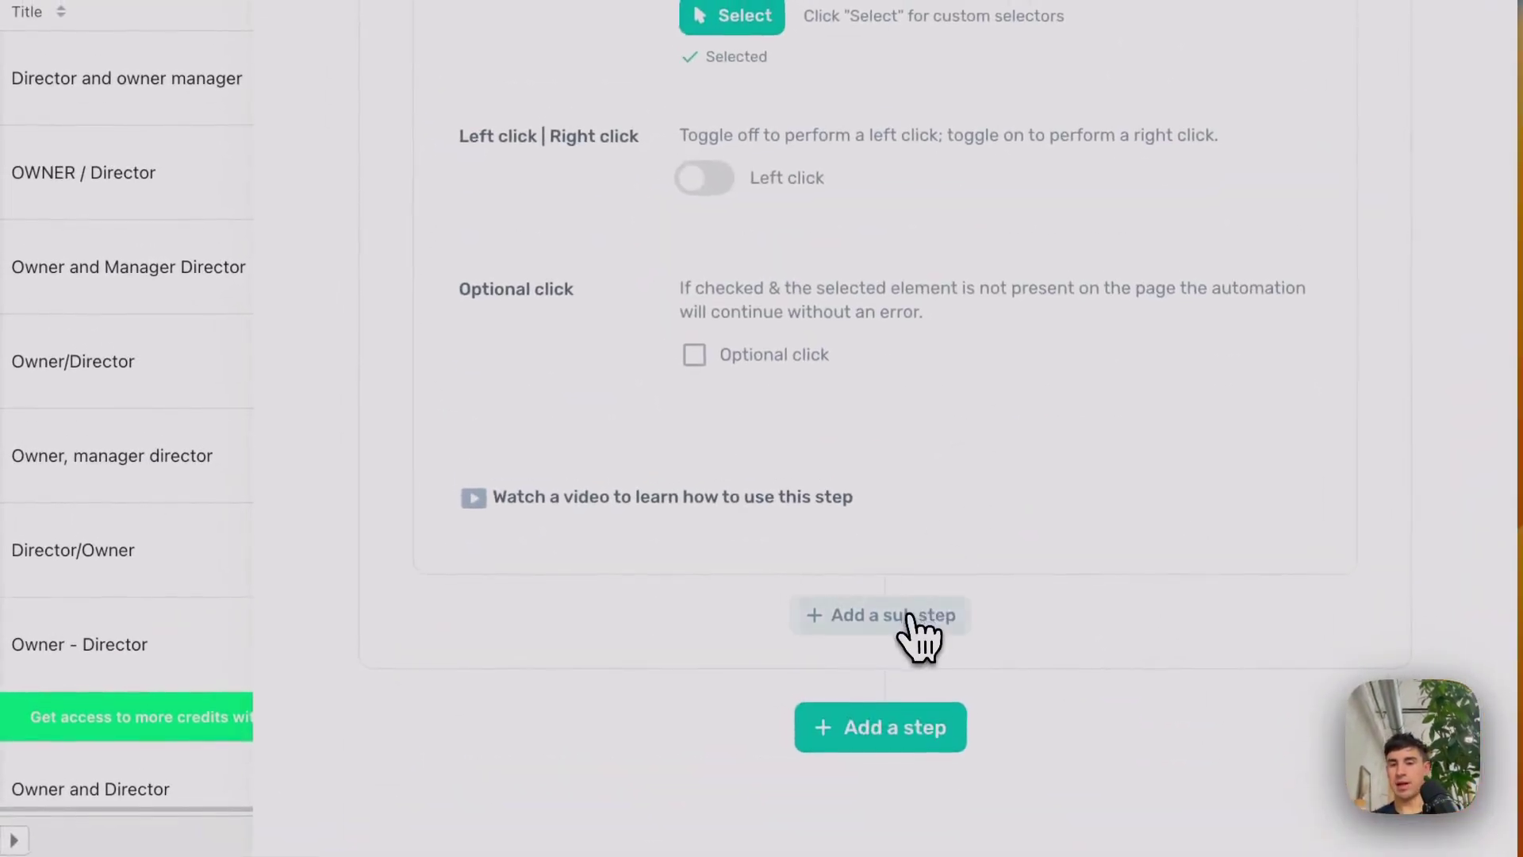
left_click(911, 617)
left_click(880, 279)
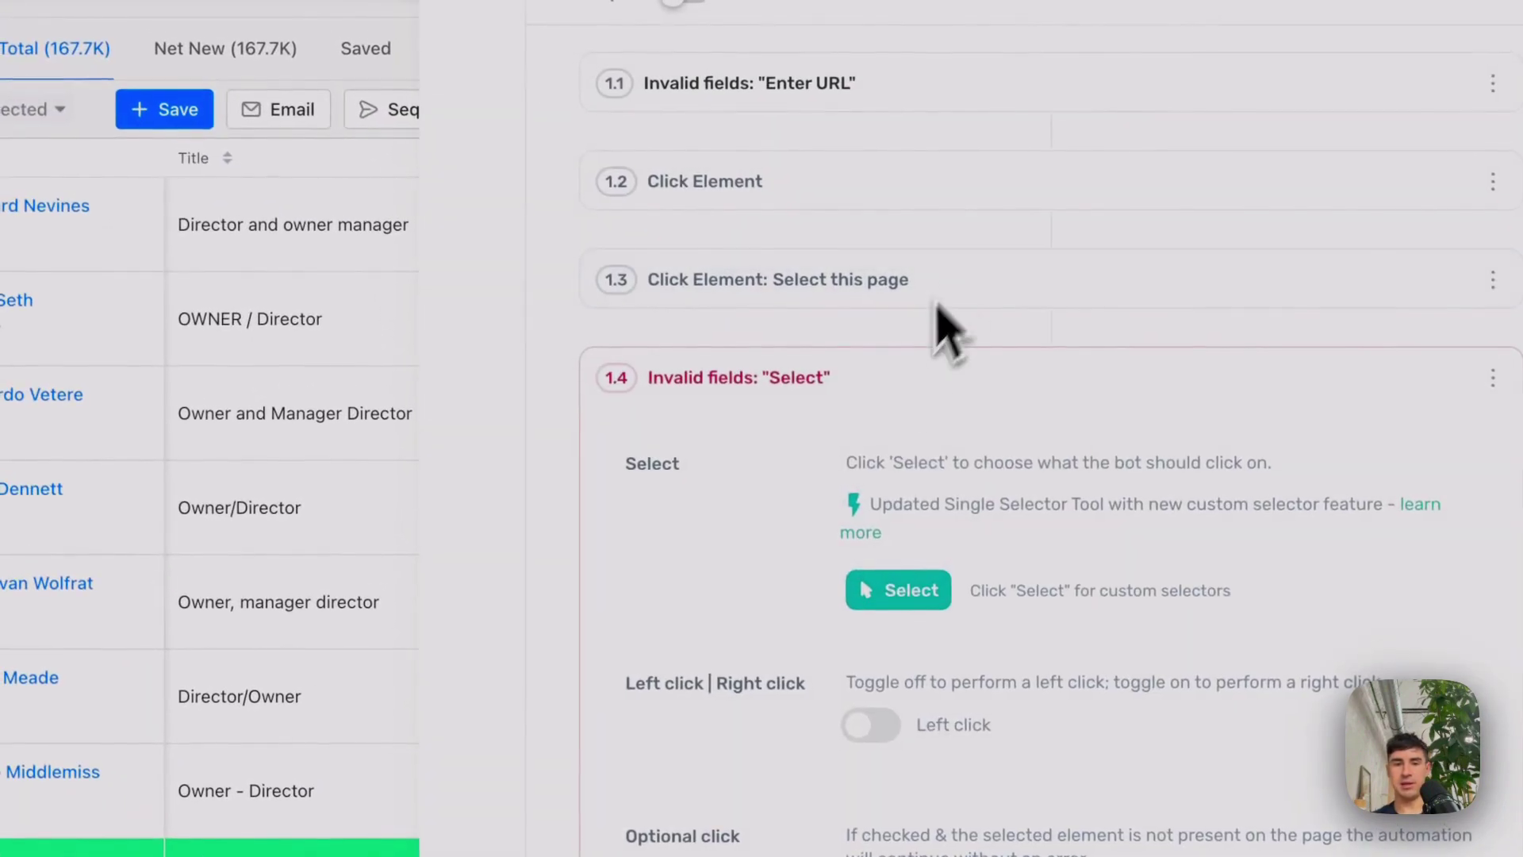
left_click(890, 607)
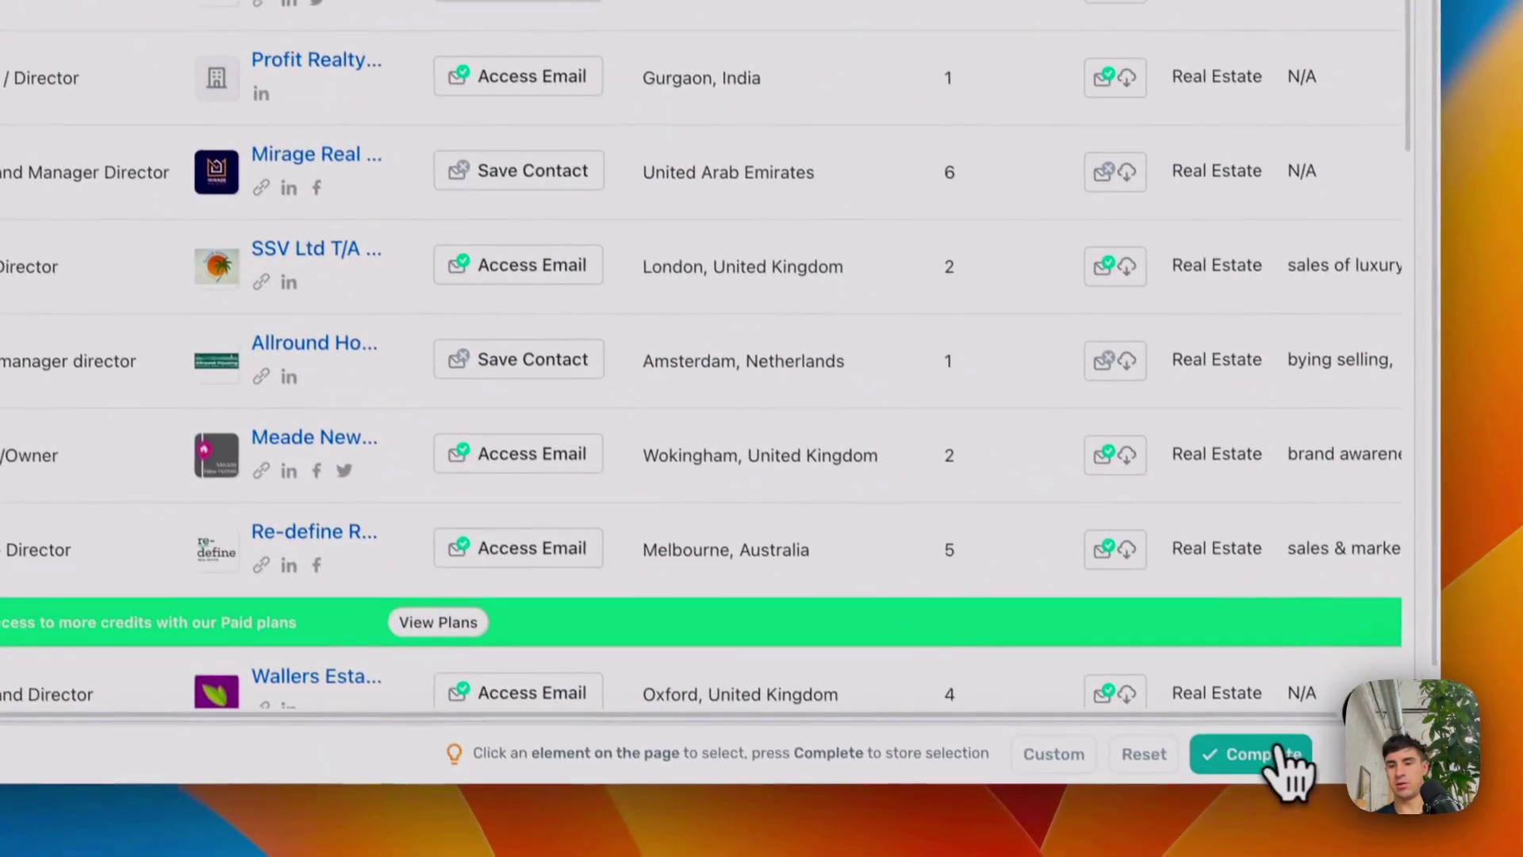
left_click(1269, 750)
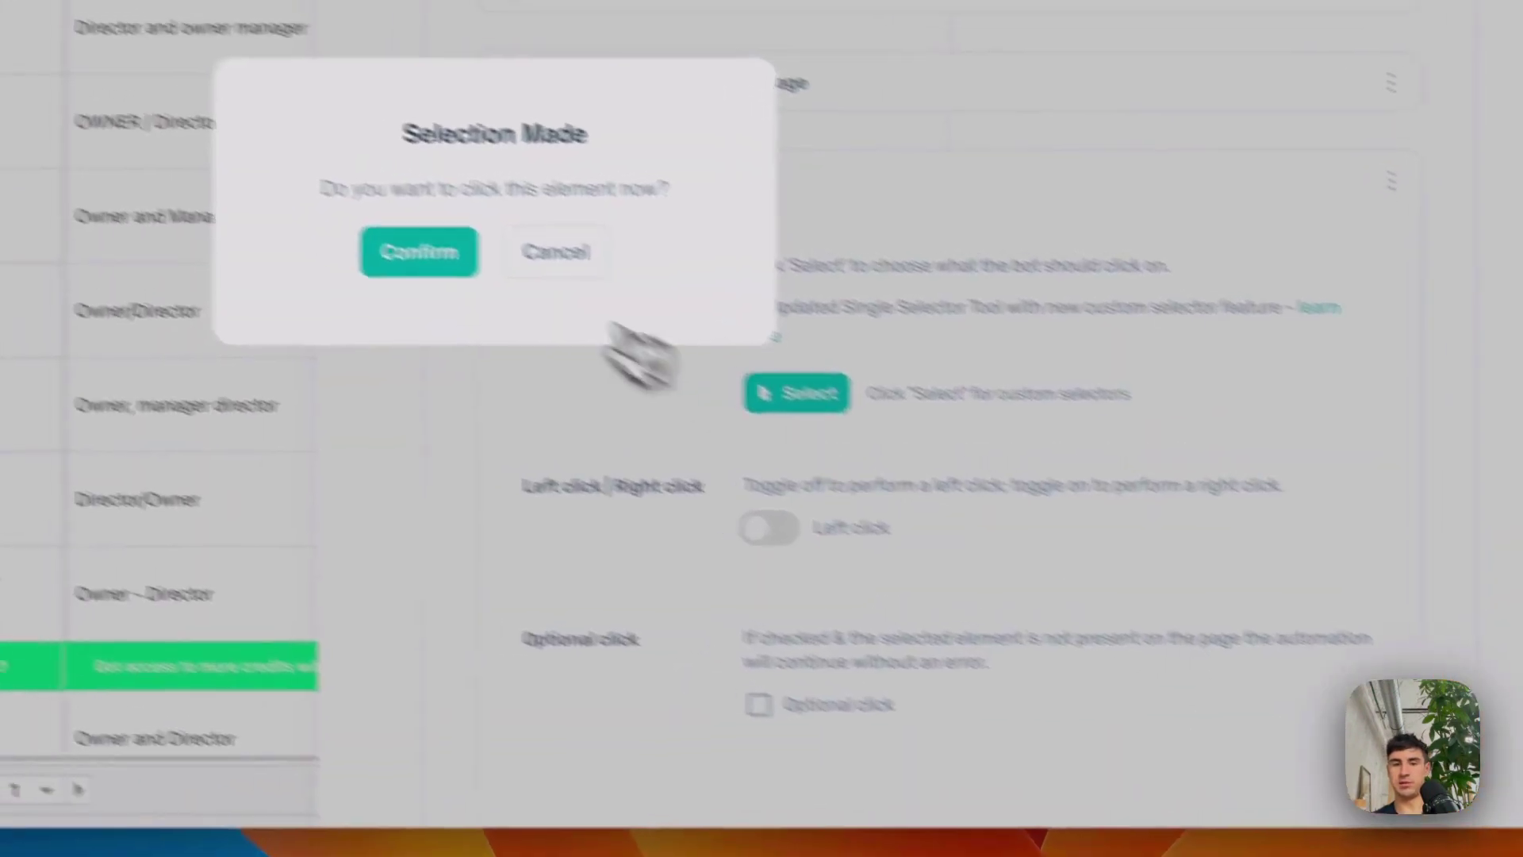
left_click(272, 188)
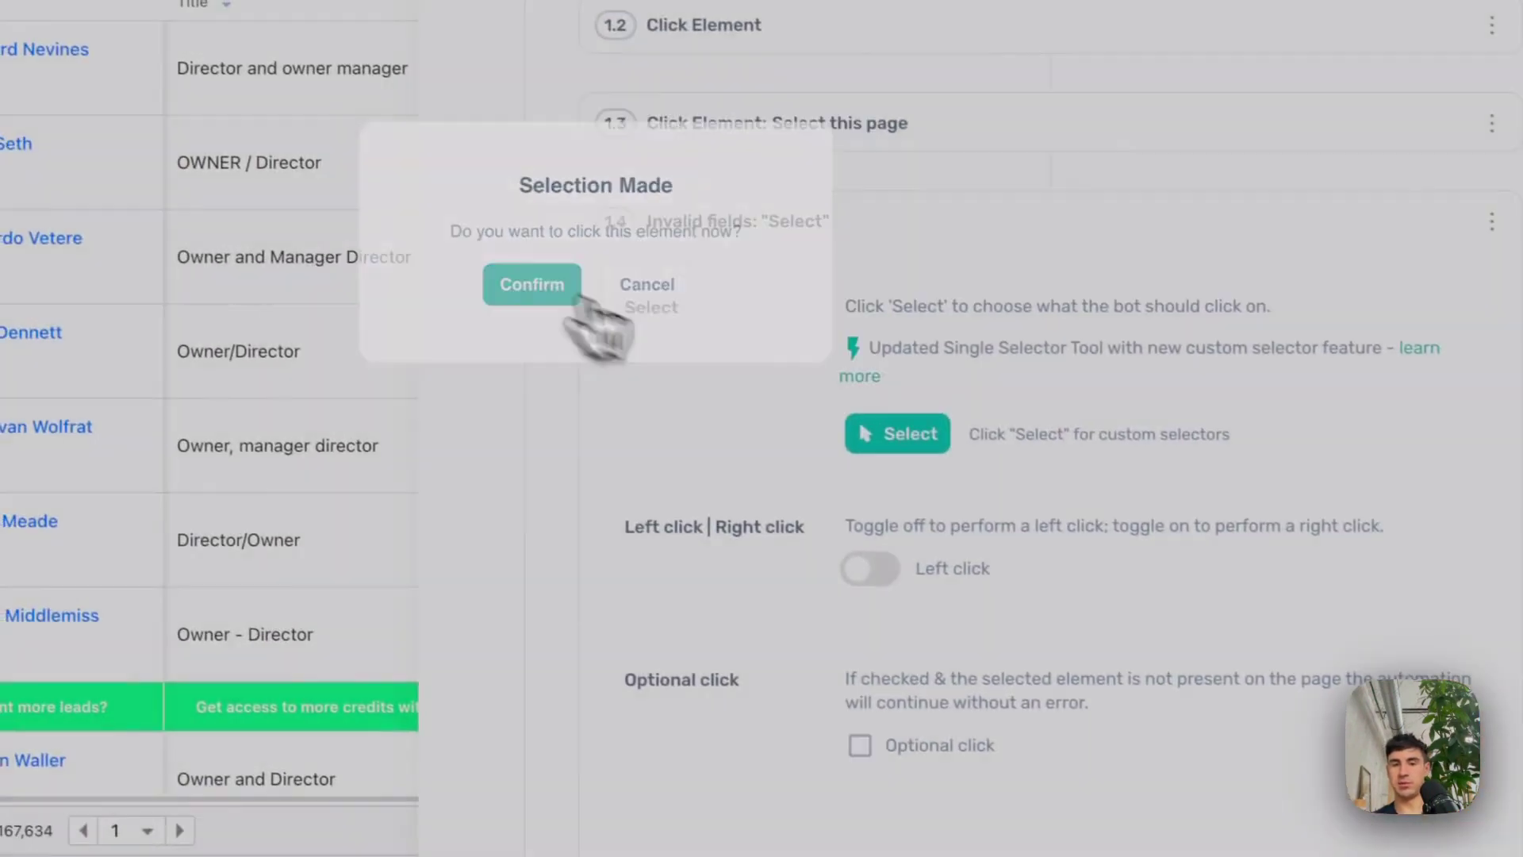
Add a Click Element sub-step that targets the "Add to lists" option of the Lists dropdown.
scroll(770, 398, "down", 5)
left_click(1047, 720)
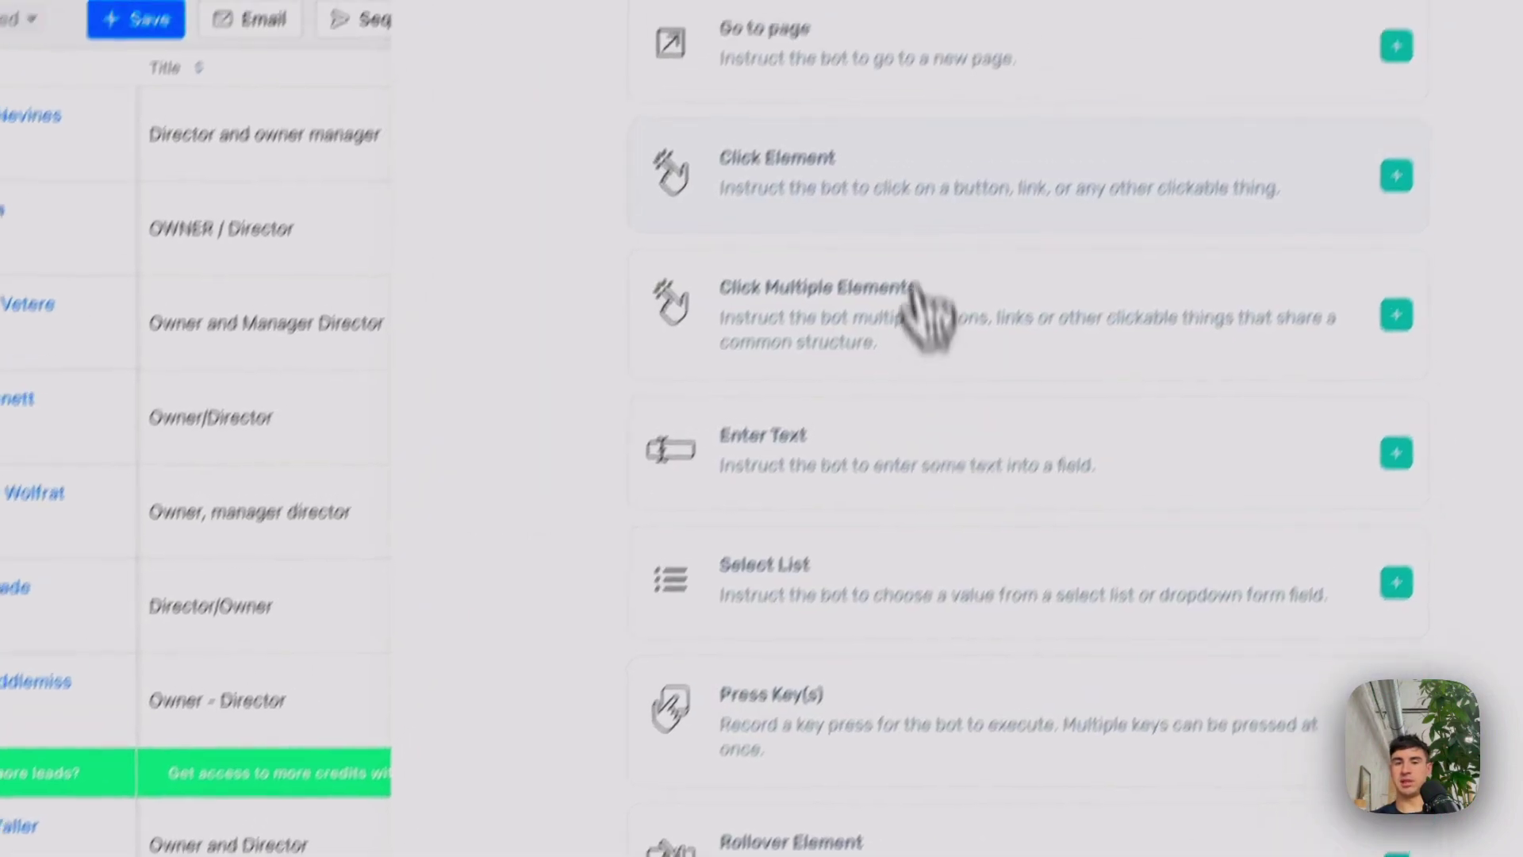
left_click(912, 287)
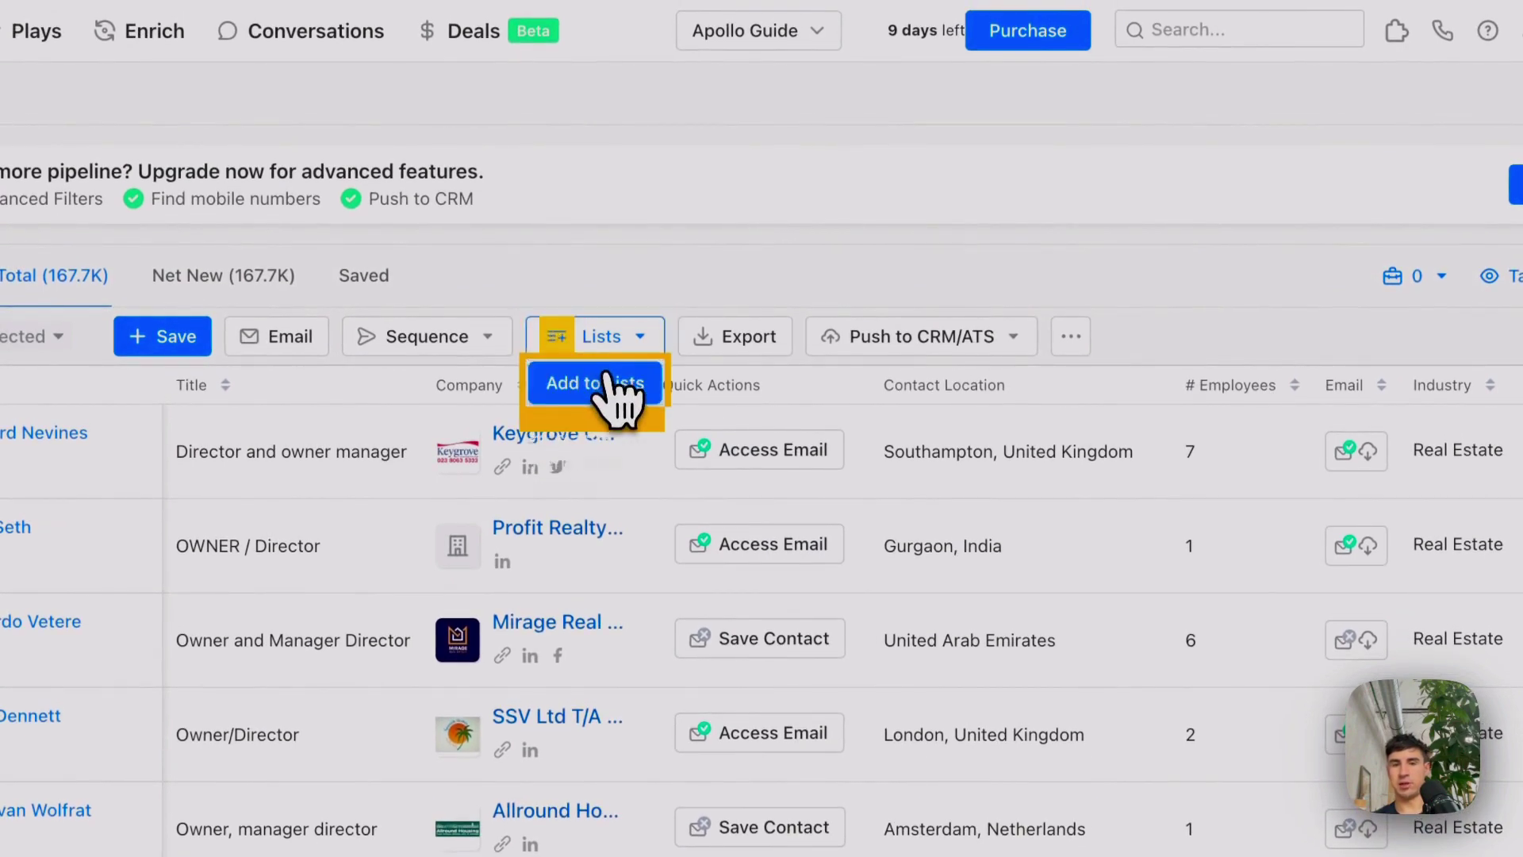
left_click(611, 401)
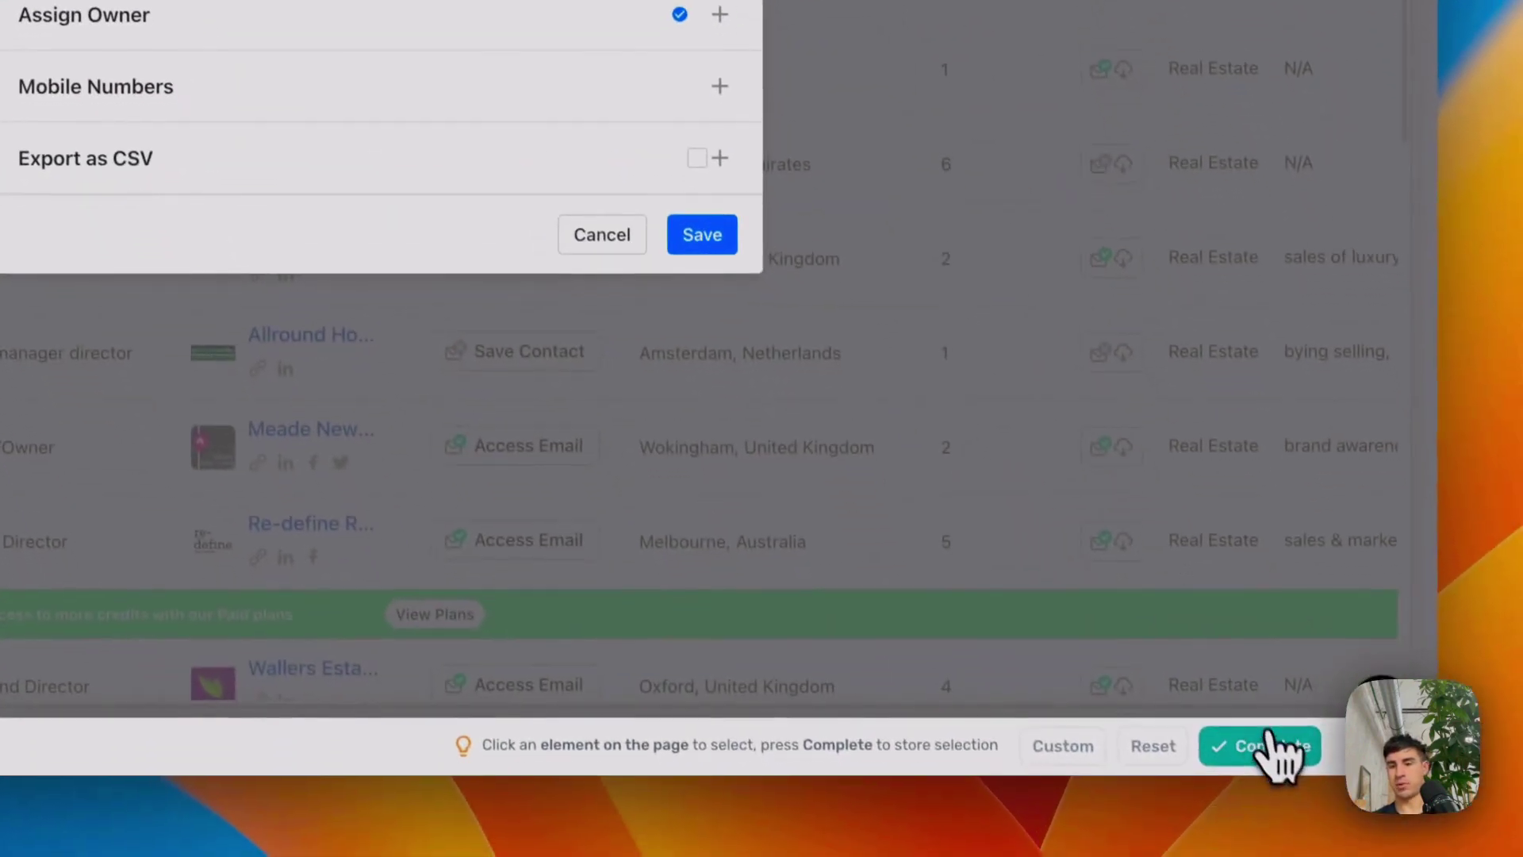
left_click(1281, 751)
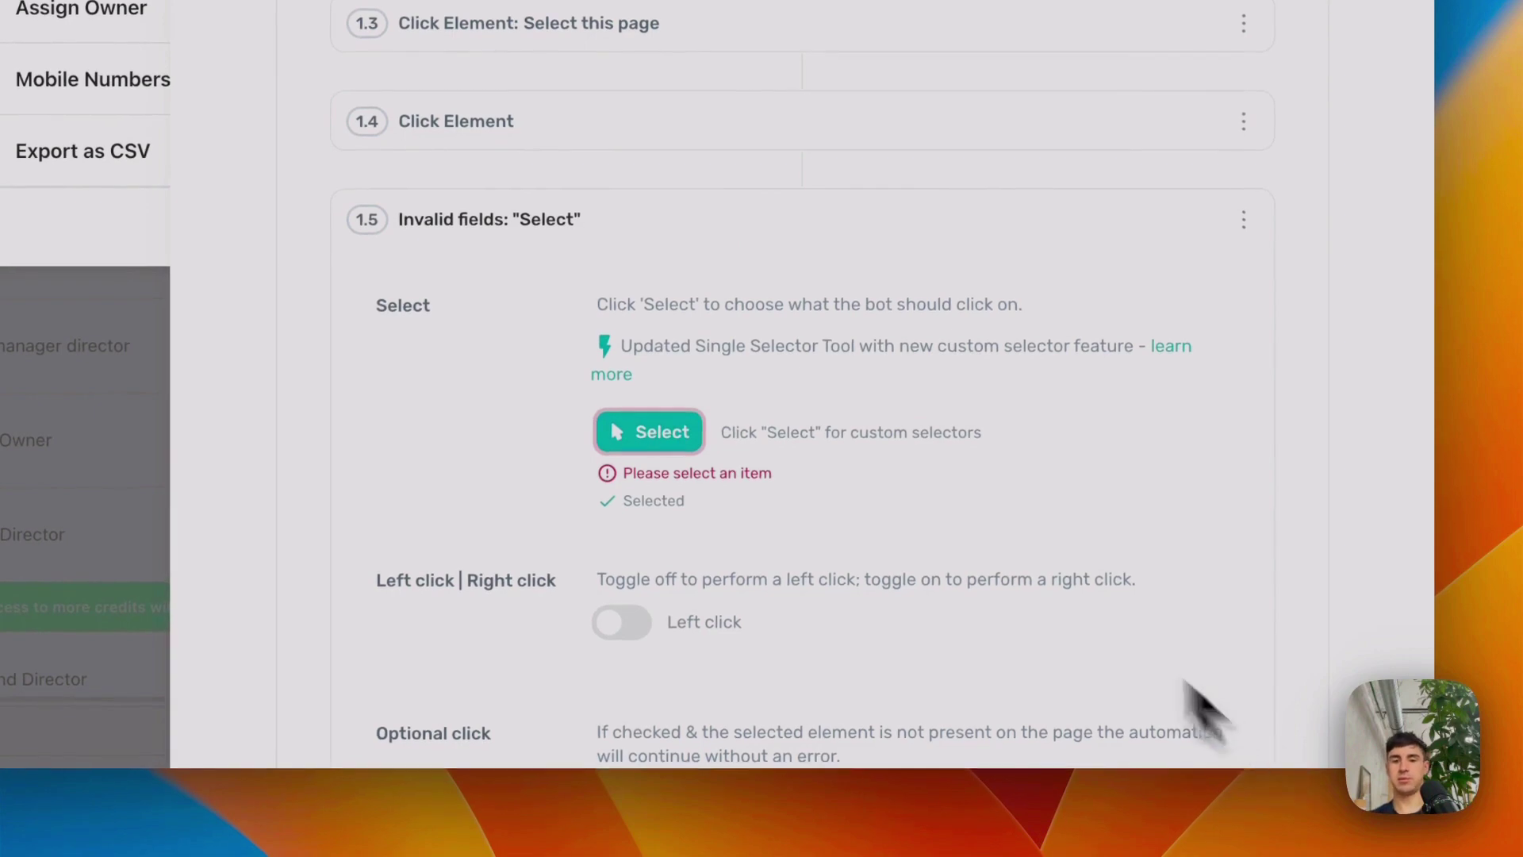
Add an Enter Text sub-step that enters "Real Estate" into the list name field of the Add to Lists dialog.
scroll(781, 387, "down", 7)
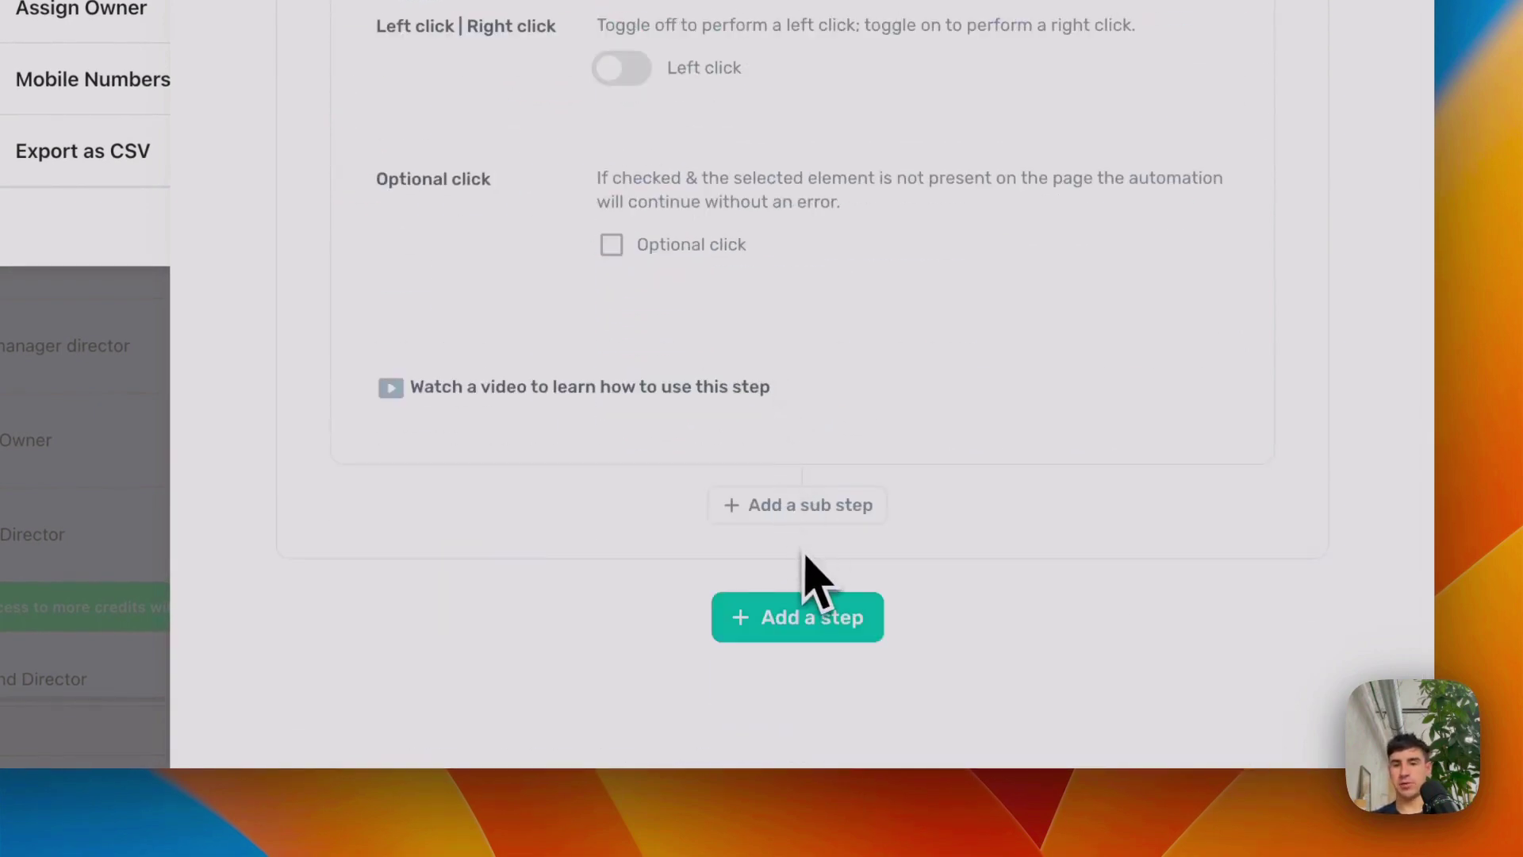
left_click(812, 522)
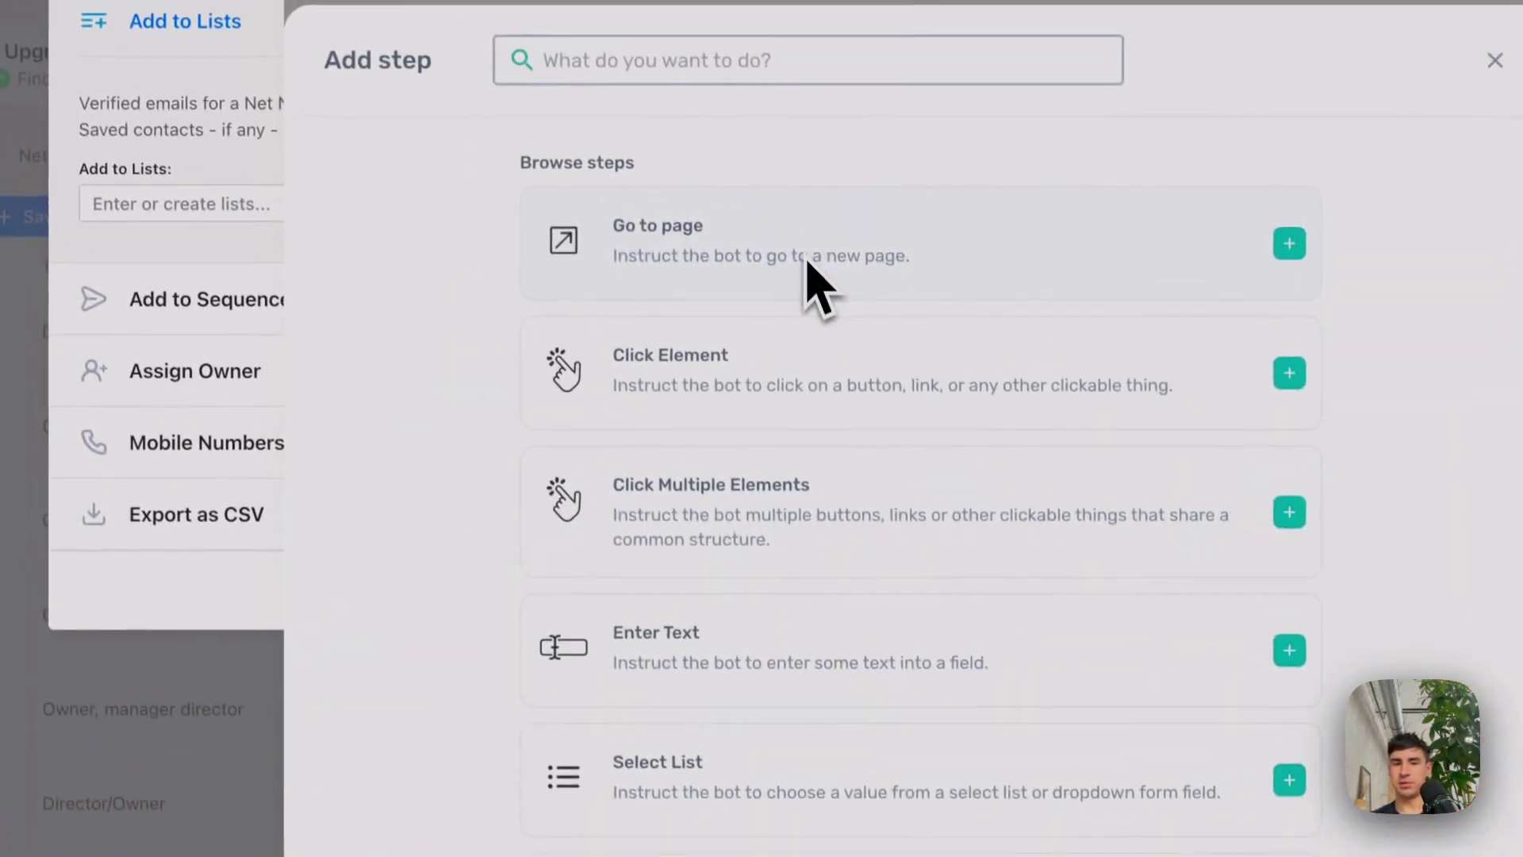
left_click(910, 647)
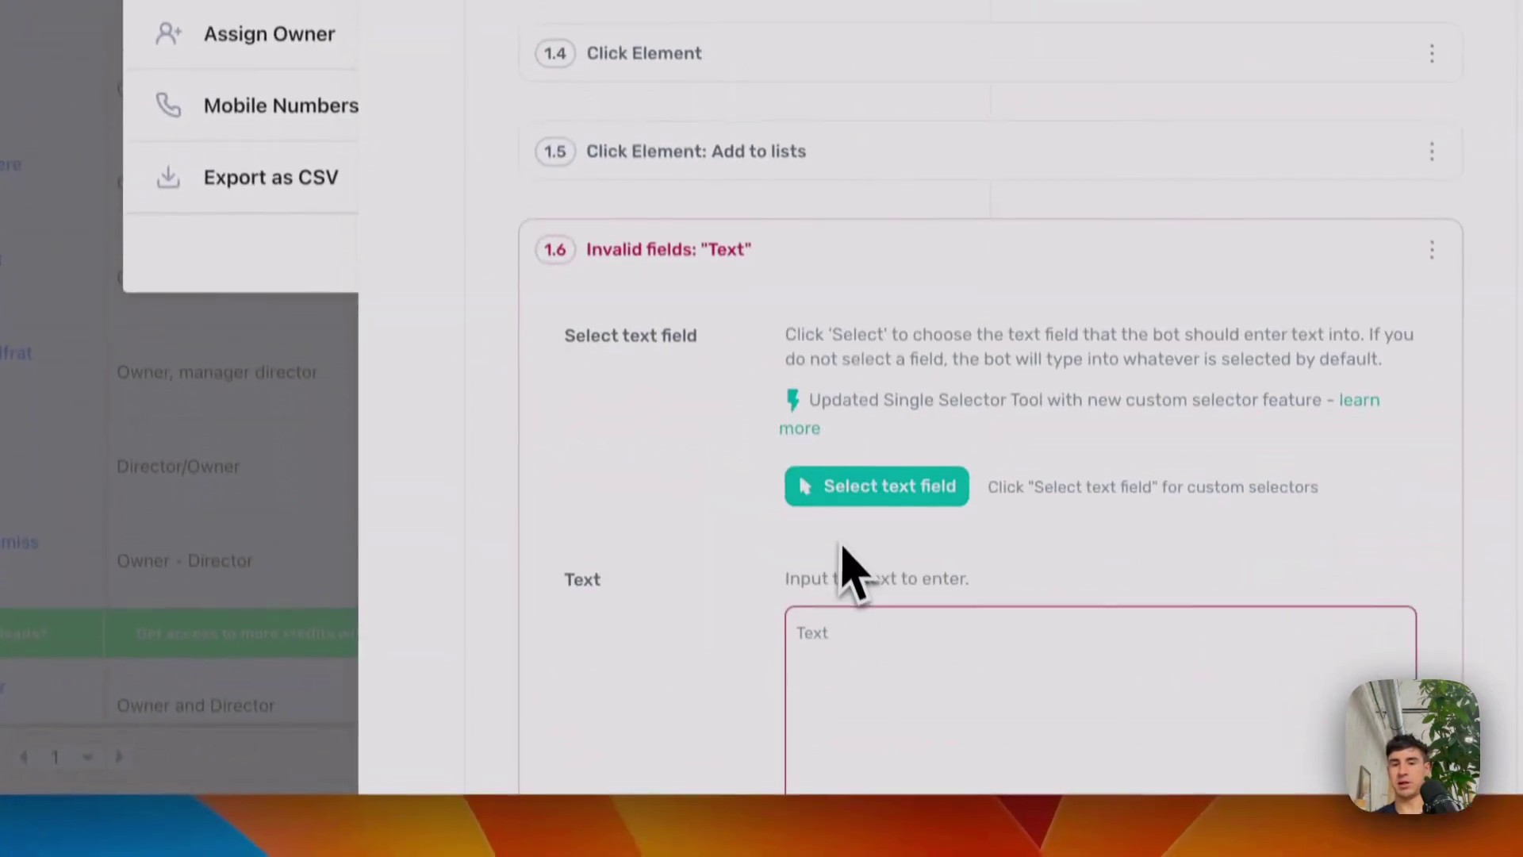
left_click(854, 679)
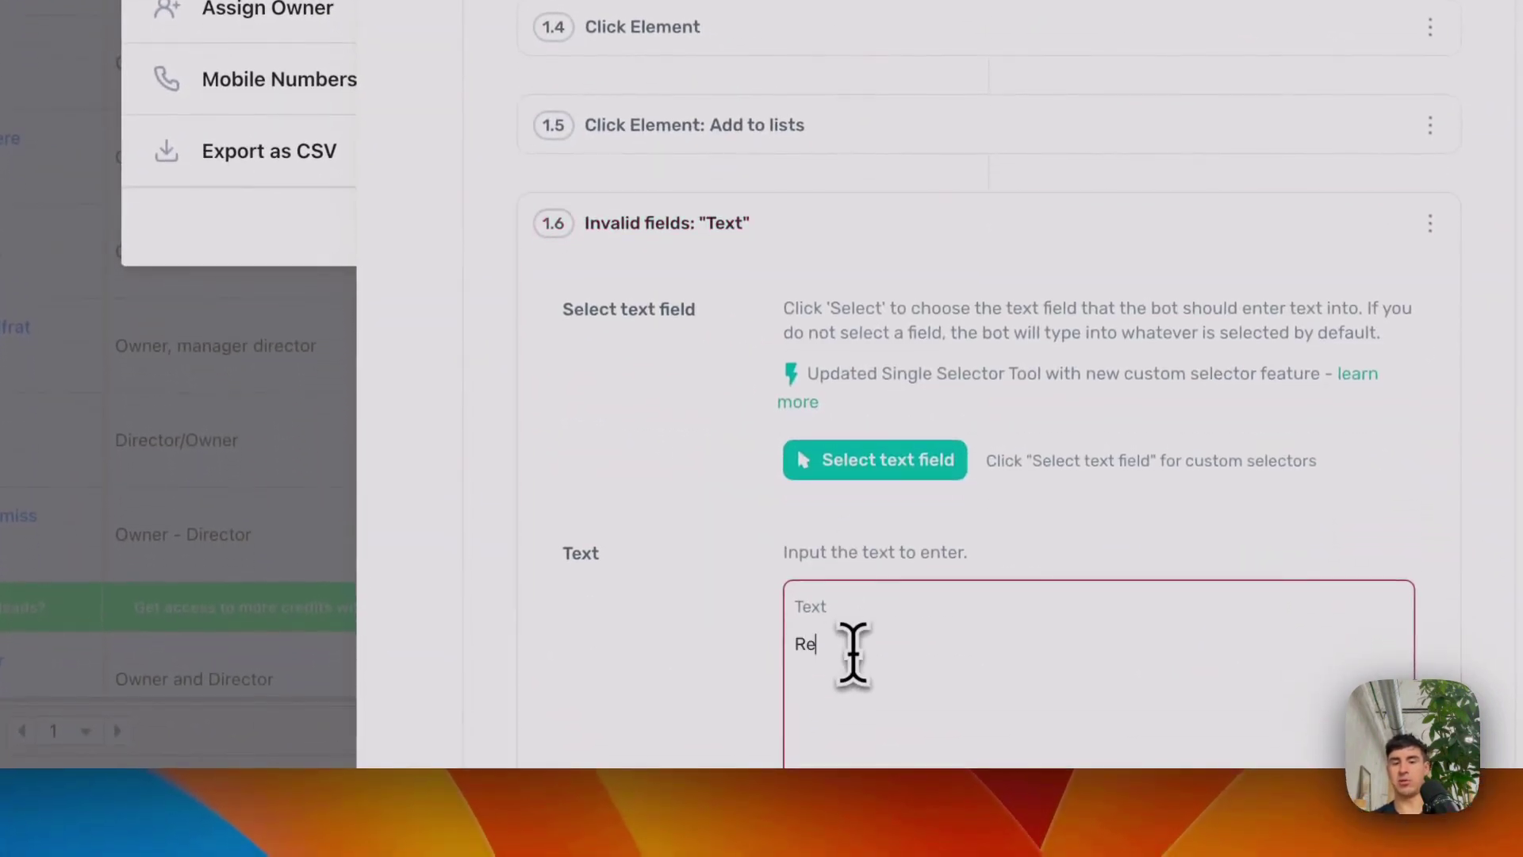
type("Real Estate")
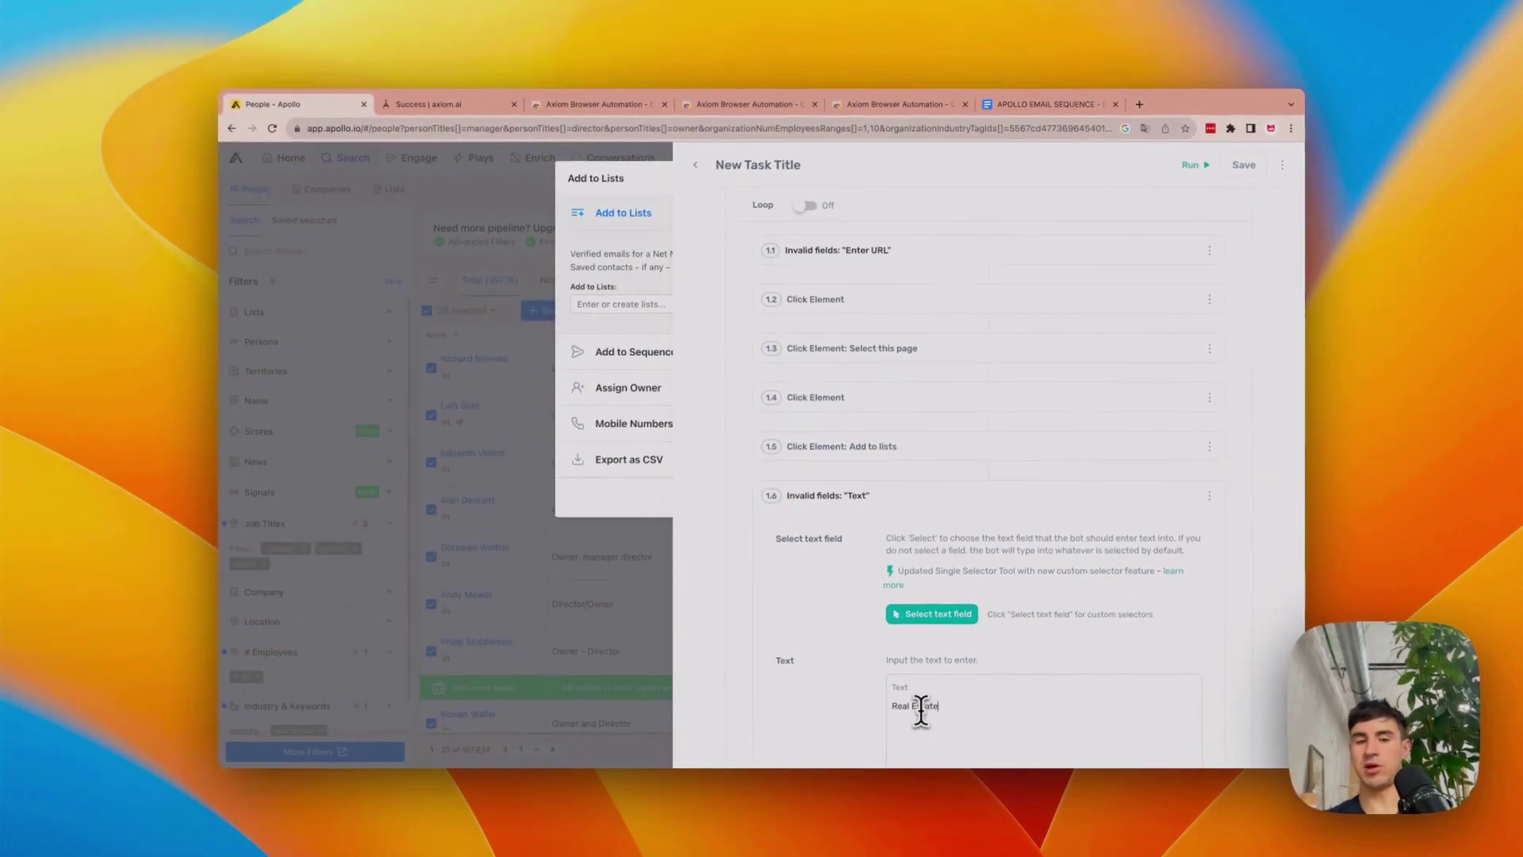
scroll(975, 720, "down", 3)
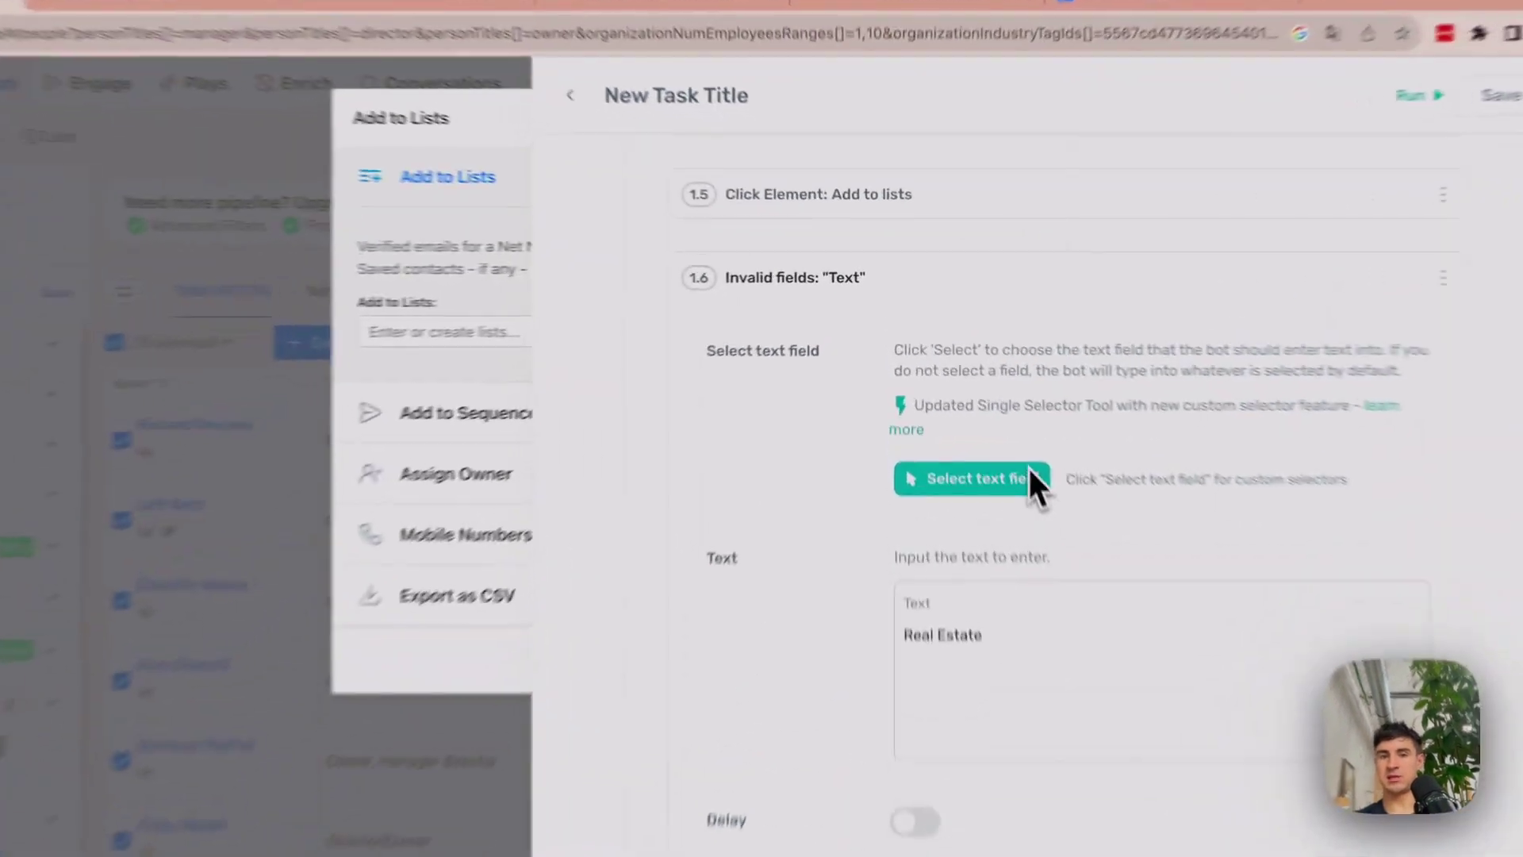
left_click(1063, 519)
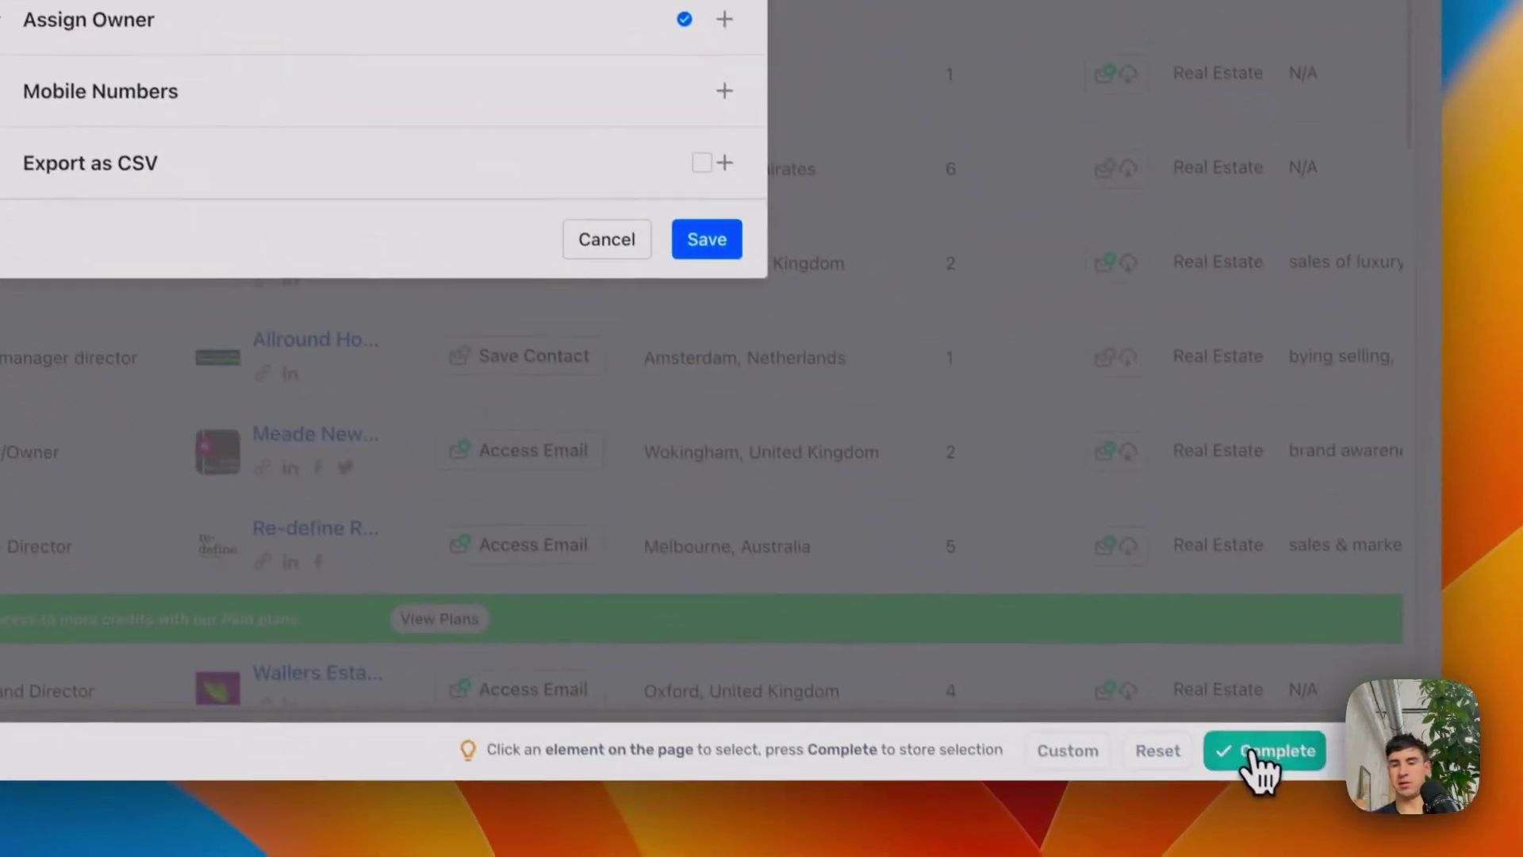
left_click(1254, 760)
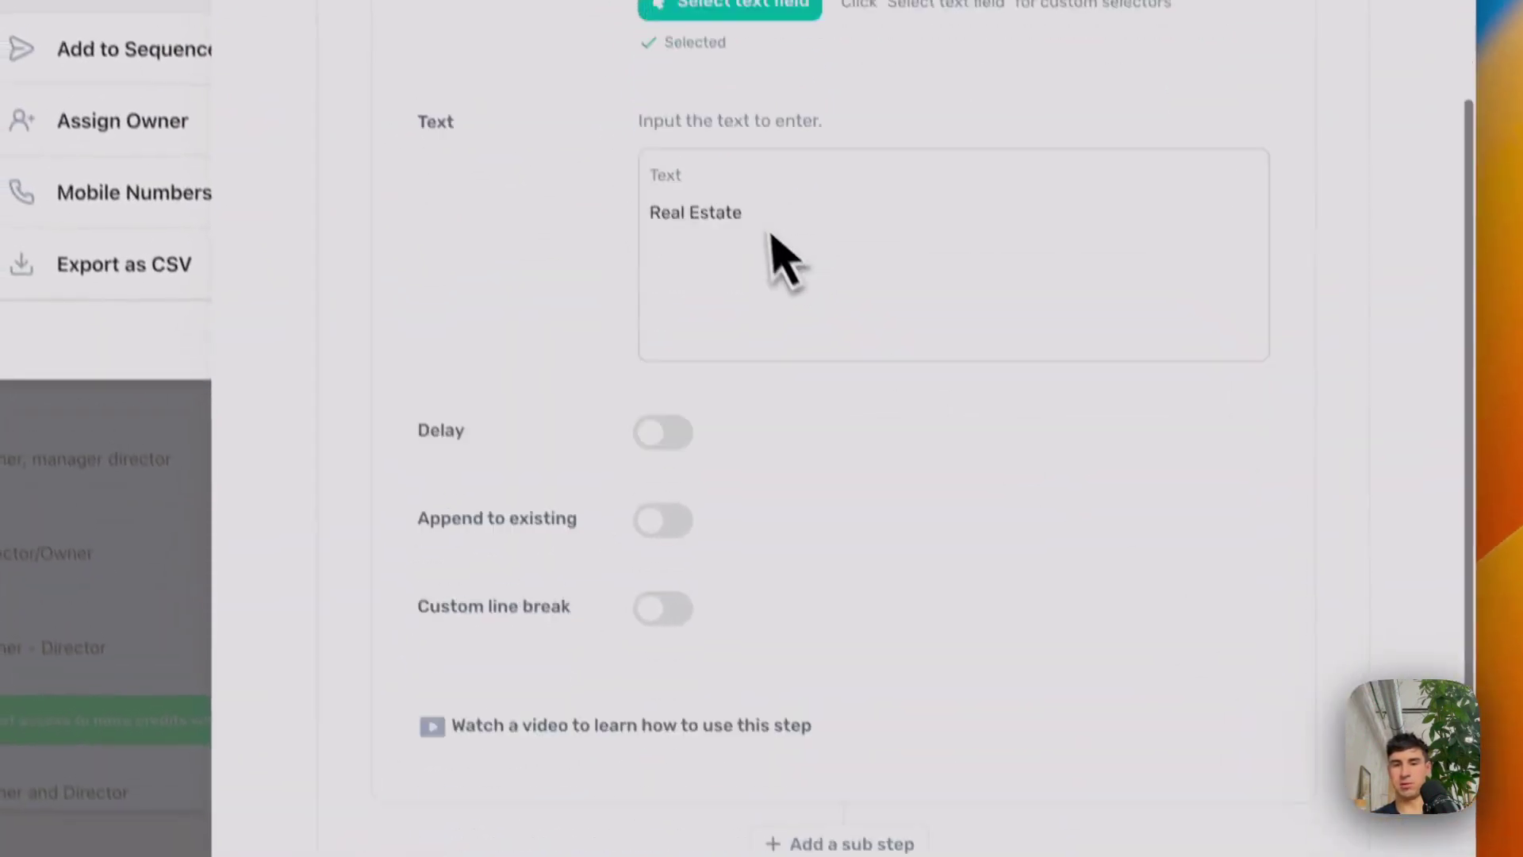
Add a Click Element sub-step that targets the "Real Estate" suggestion shown when "Real Estate" is entered in the Add to Lists dialog.
scroll(781, 254, "down", 3)
left_click(829, 626)
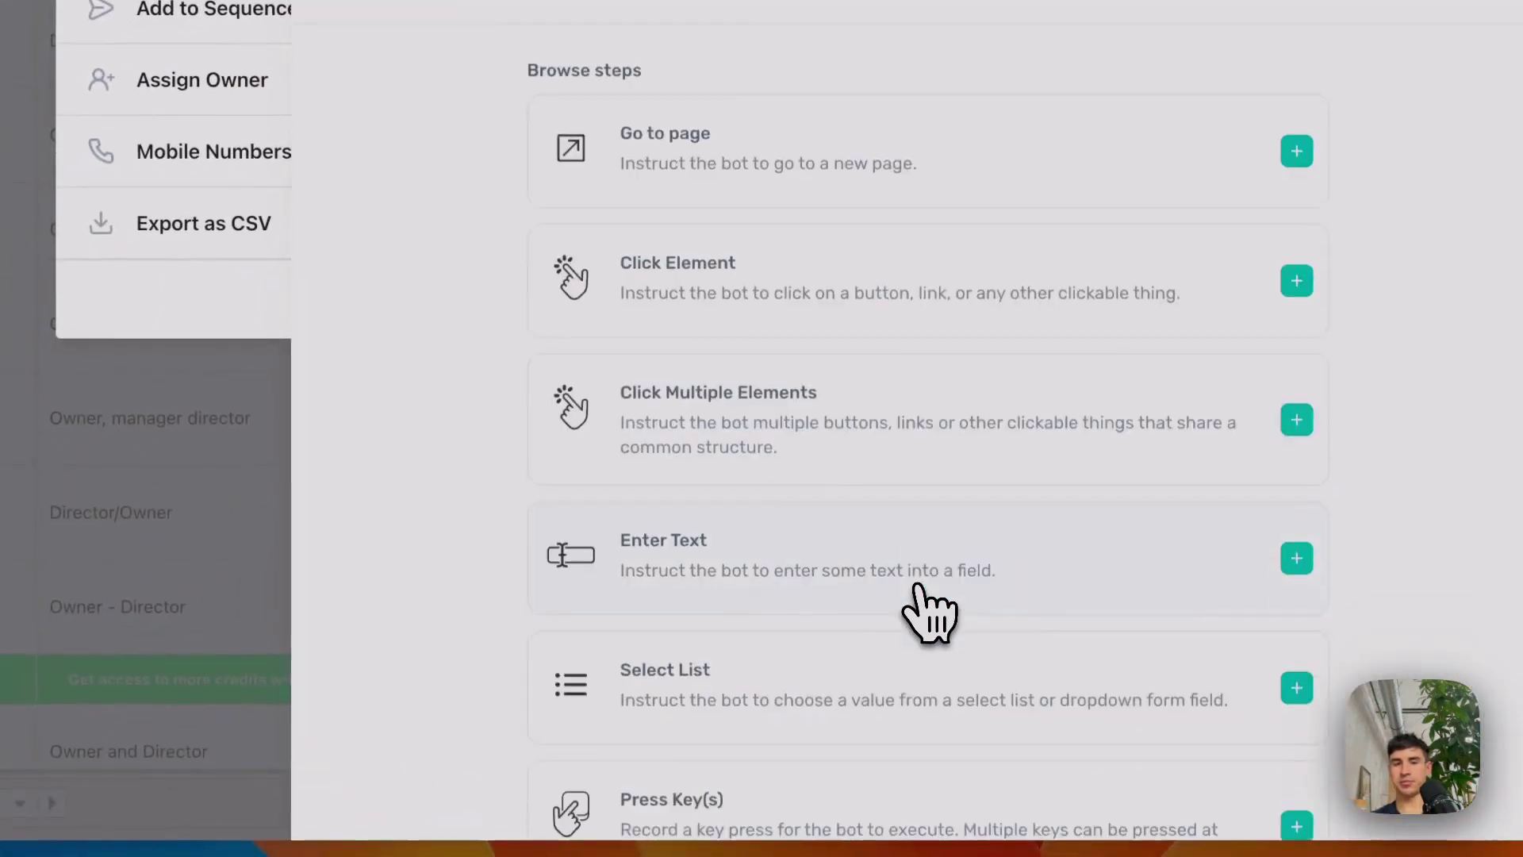
left_click(1297, 280)
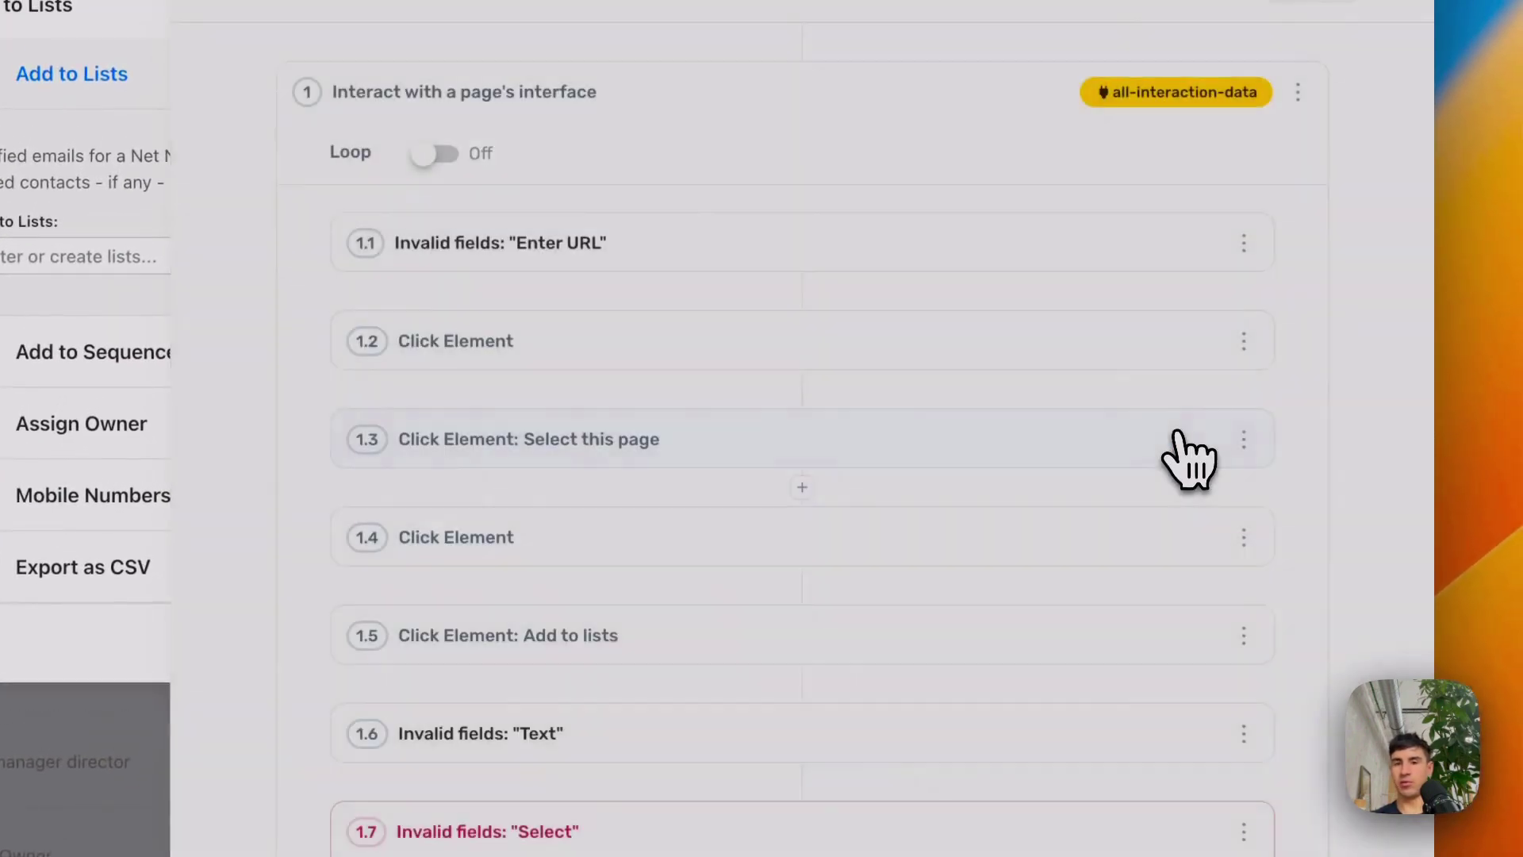
left_click(942, 703)
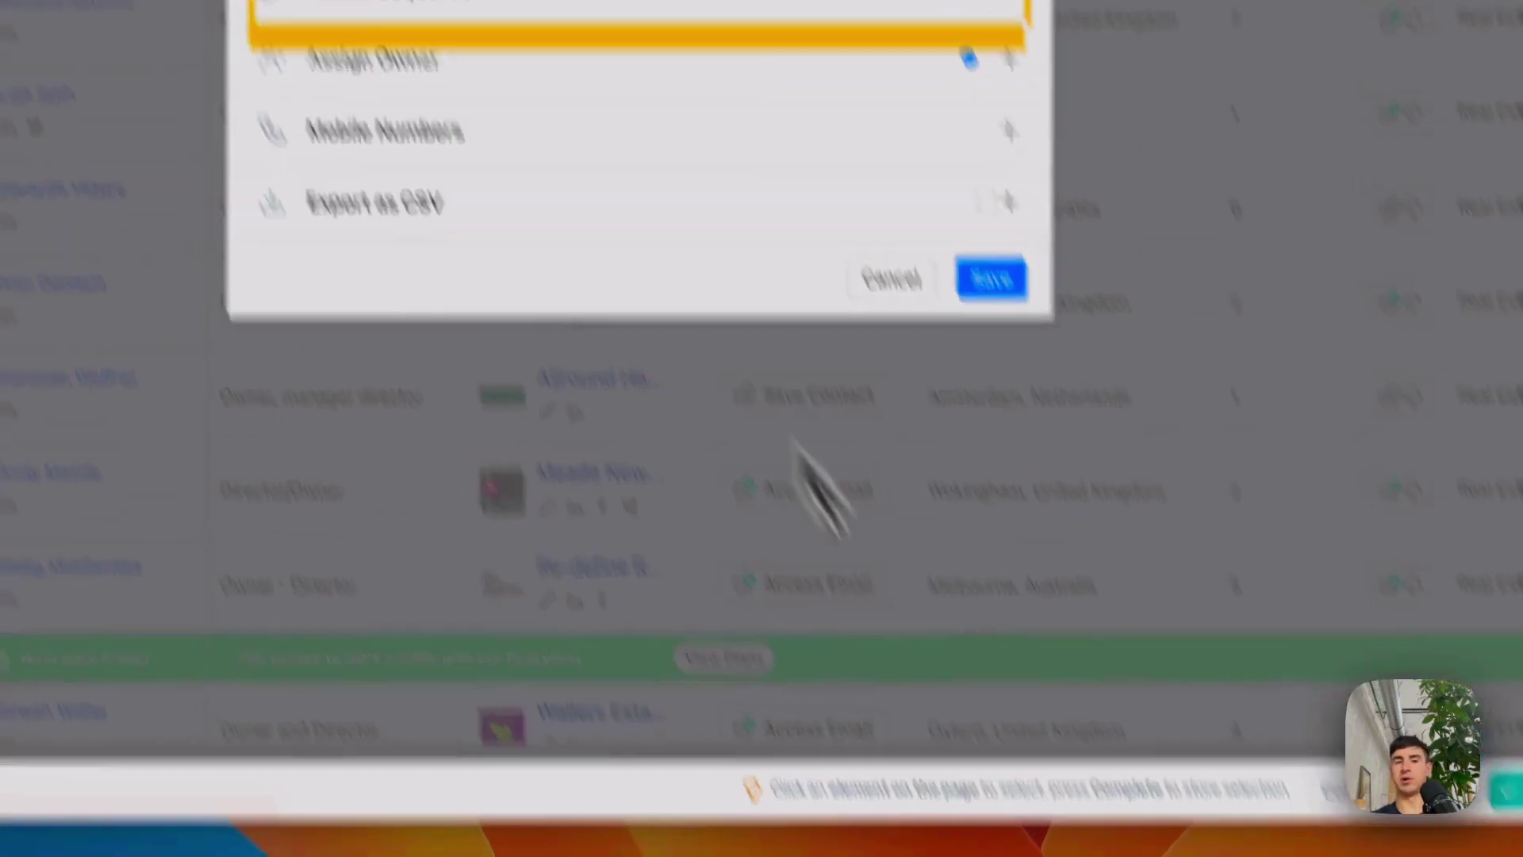
left_click(645, 292)
type("Real")
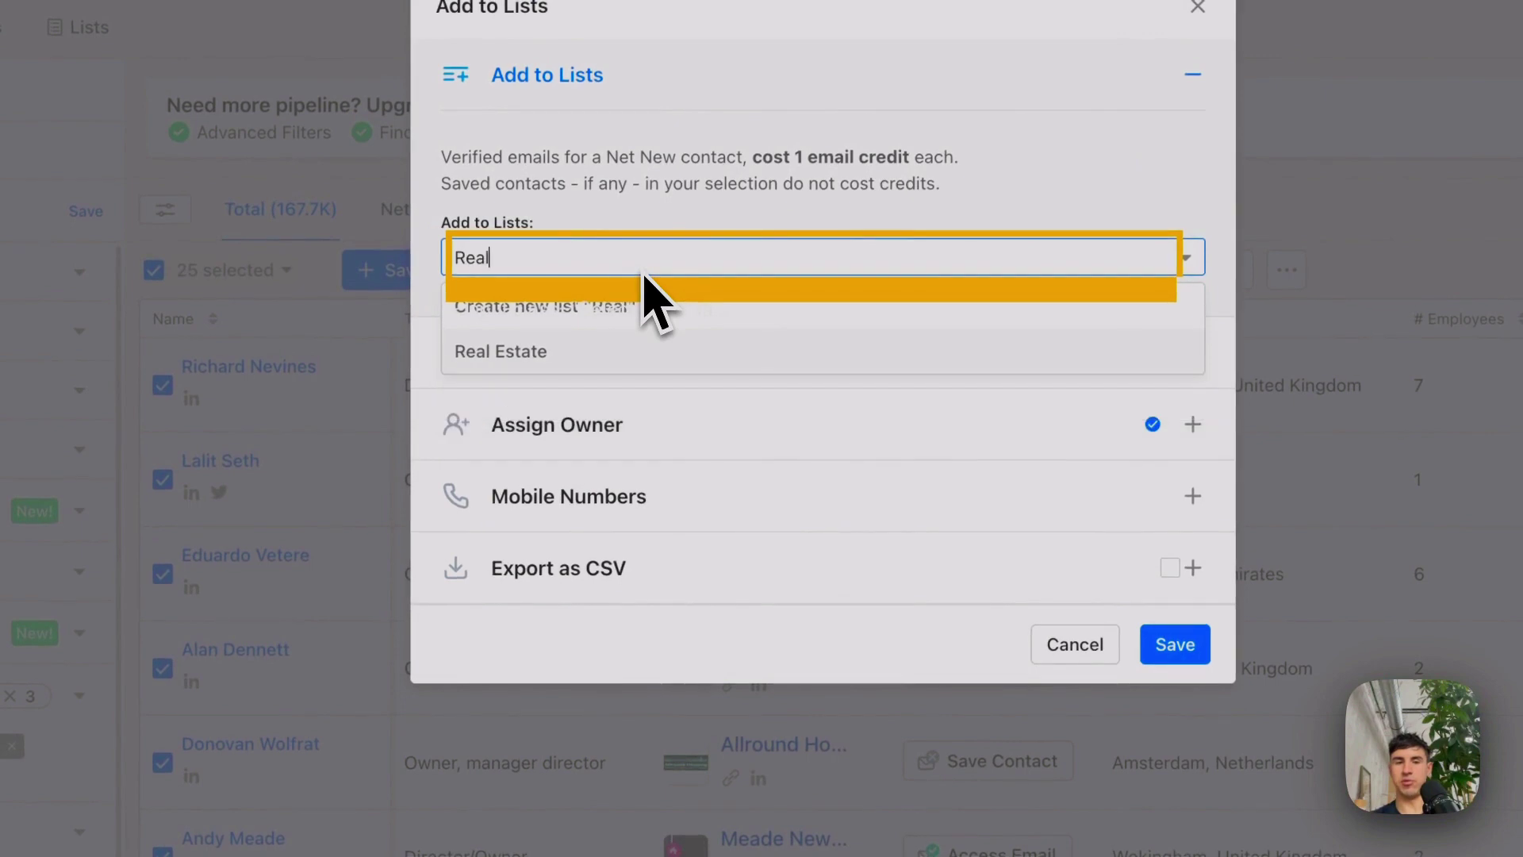
type(" Estate")
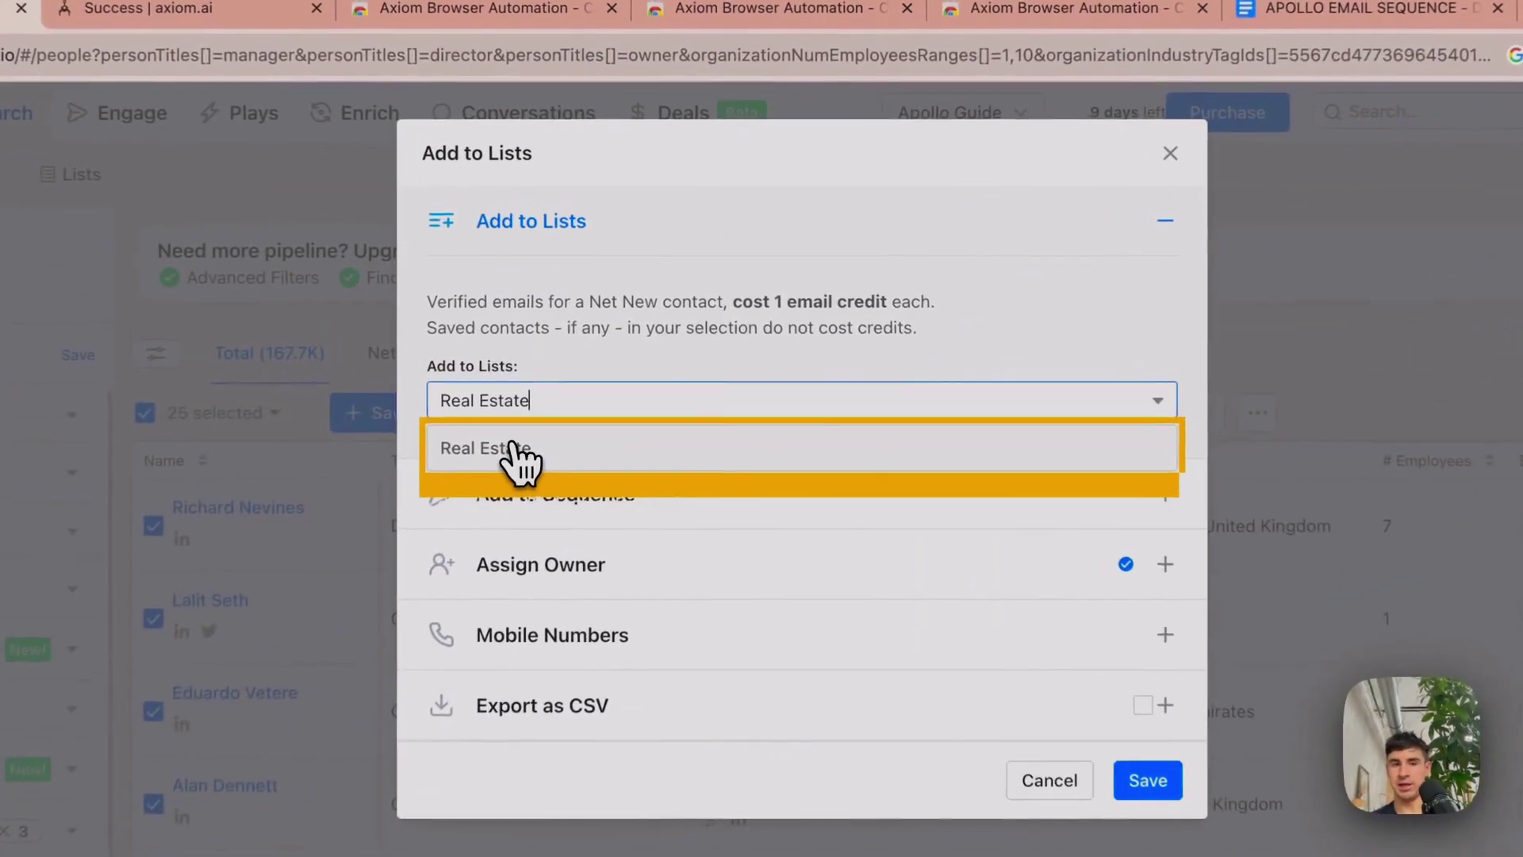
left_click(615, 332)
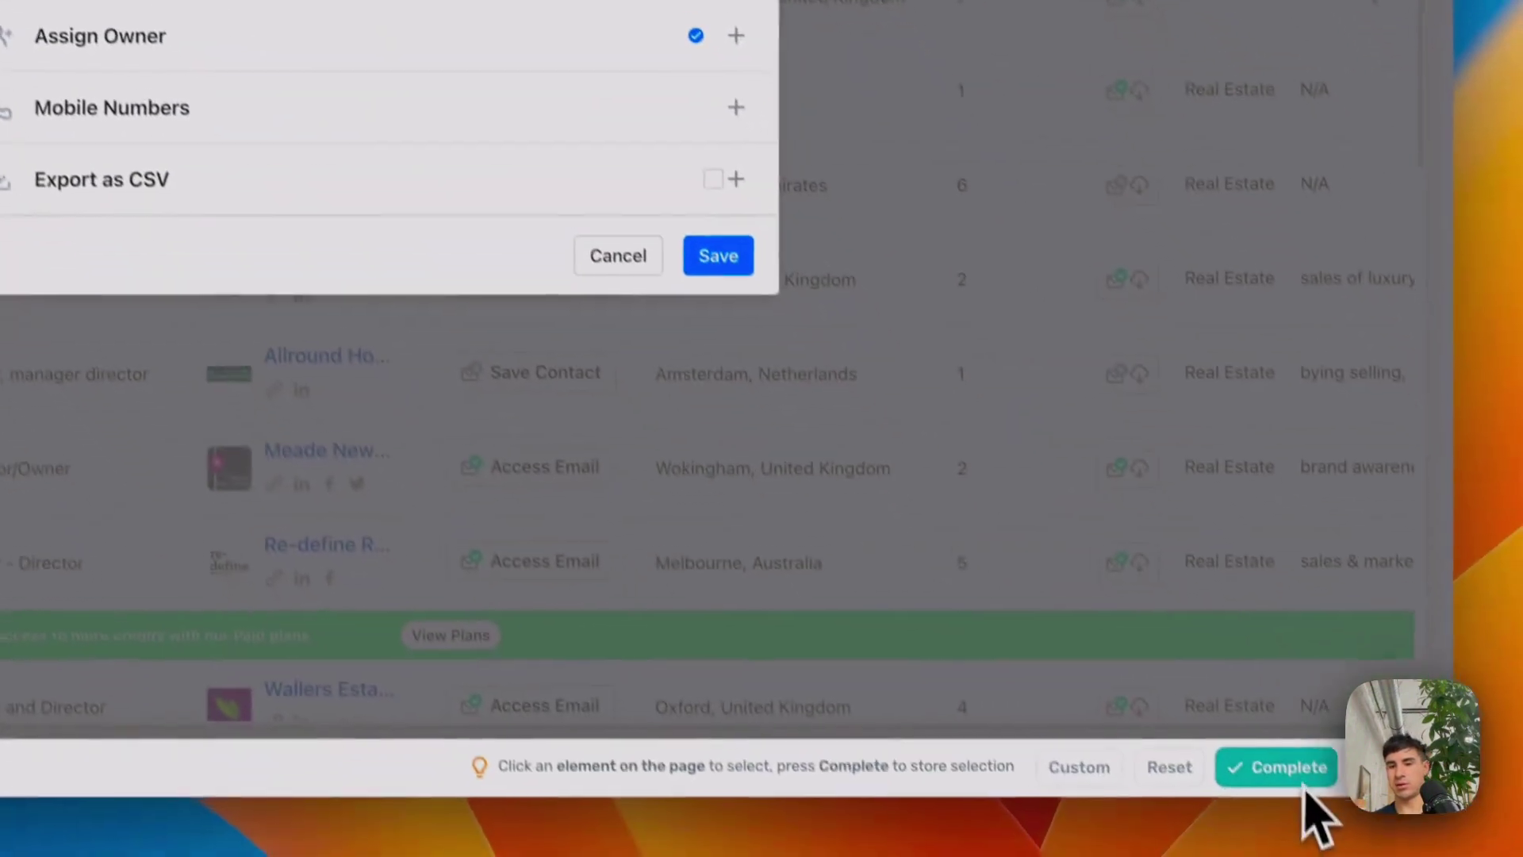
left_click(1281, 766)
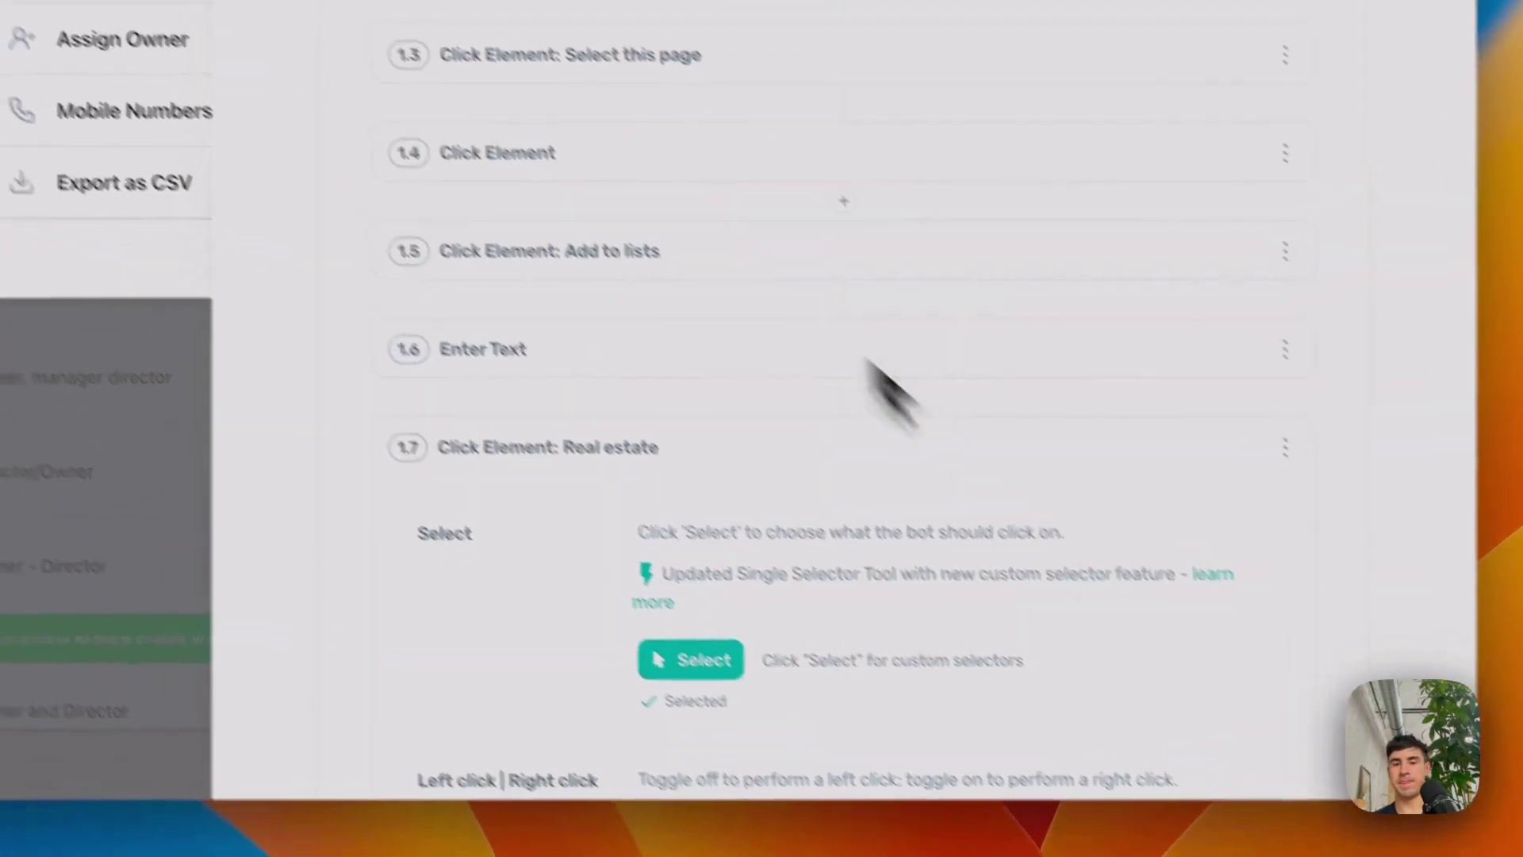
Add another Click Element sub-step, try to target the Save button of the Add to Lists dialog, and save the automation.
scroll(889, 392, "down", 5)
left_click(925, 622)
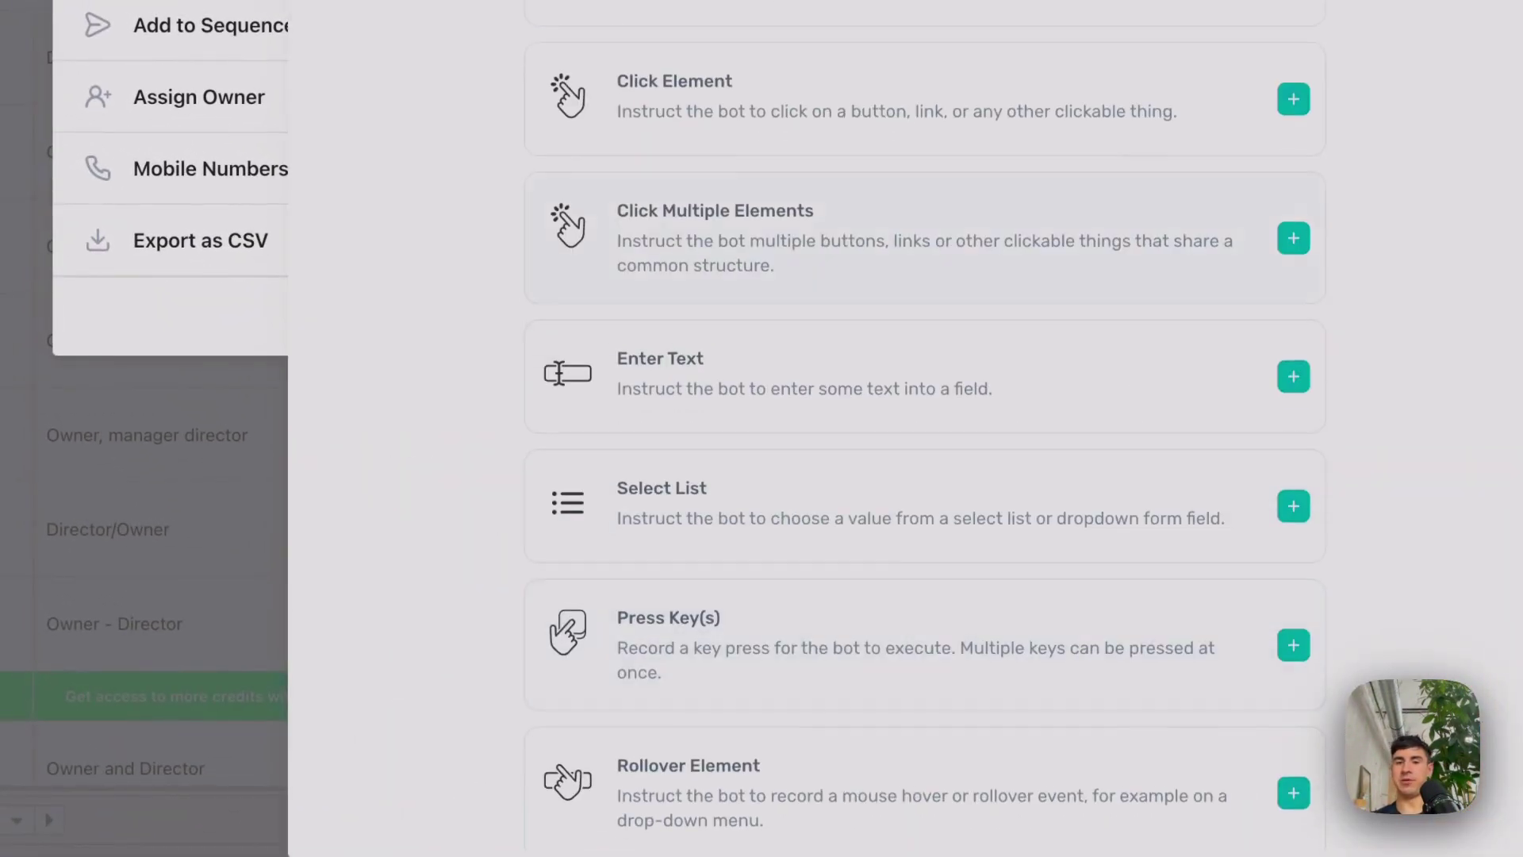
left_click(924, 142)
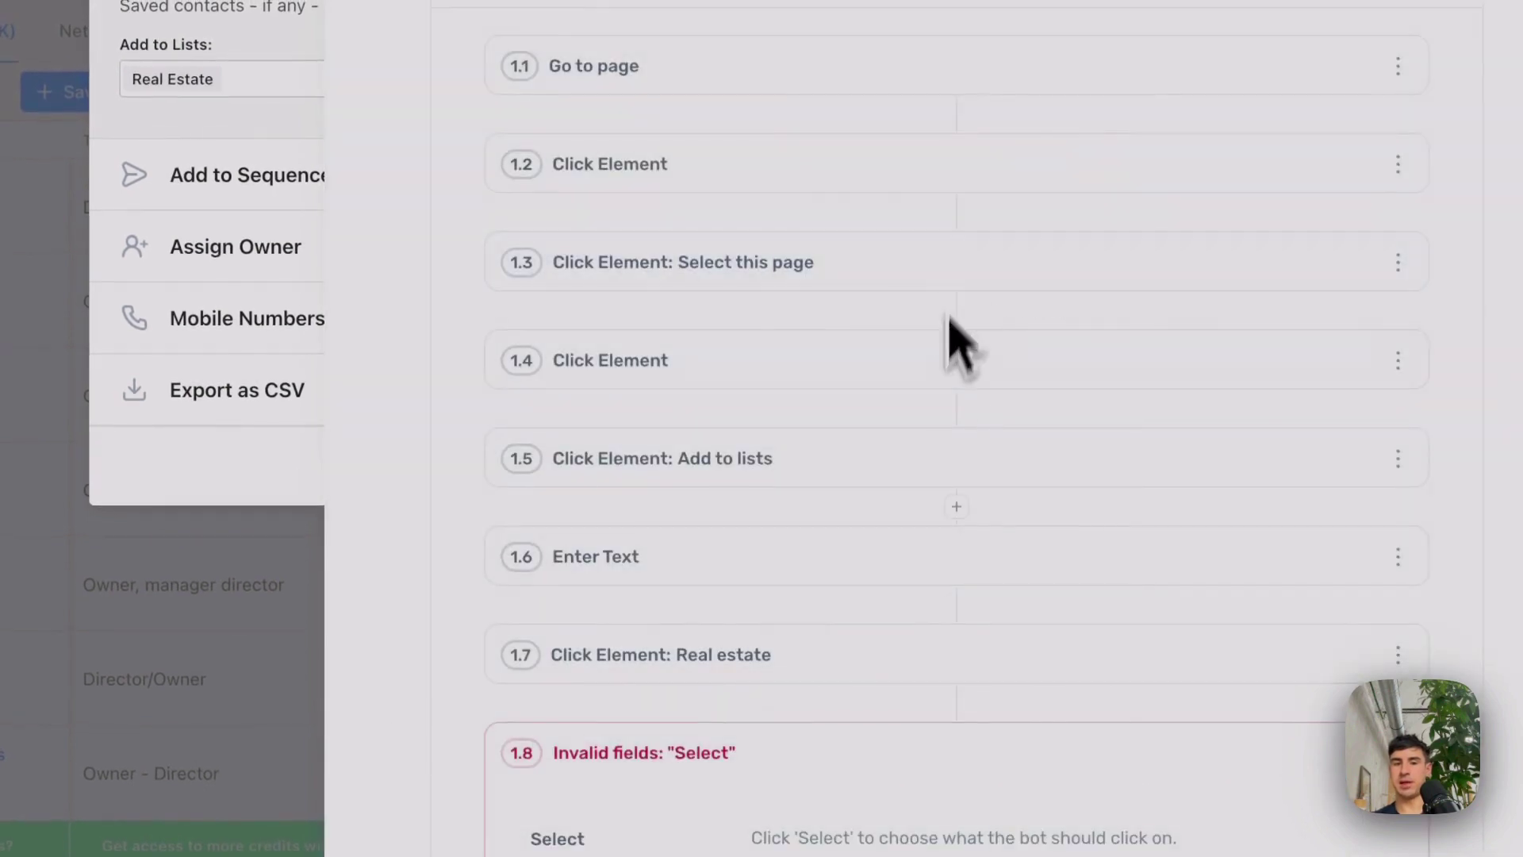
scroll(956, 345, "down", 10)
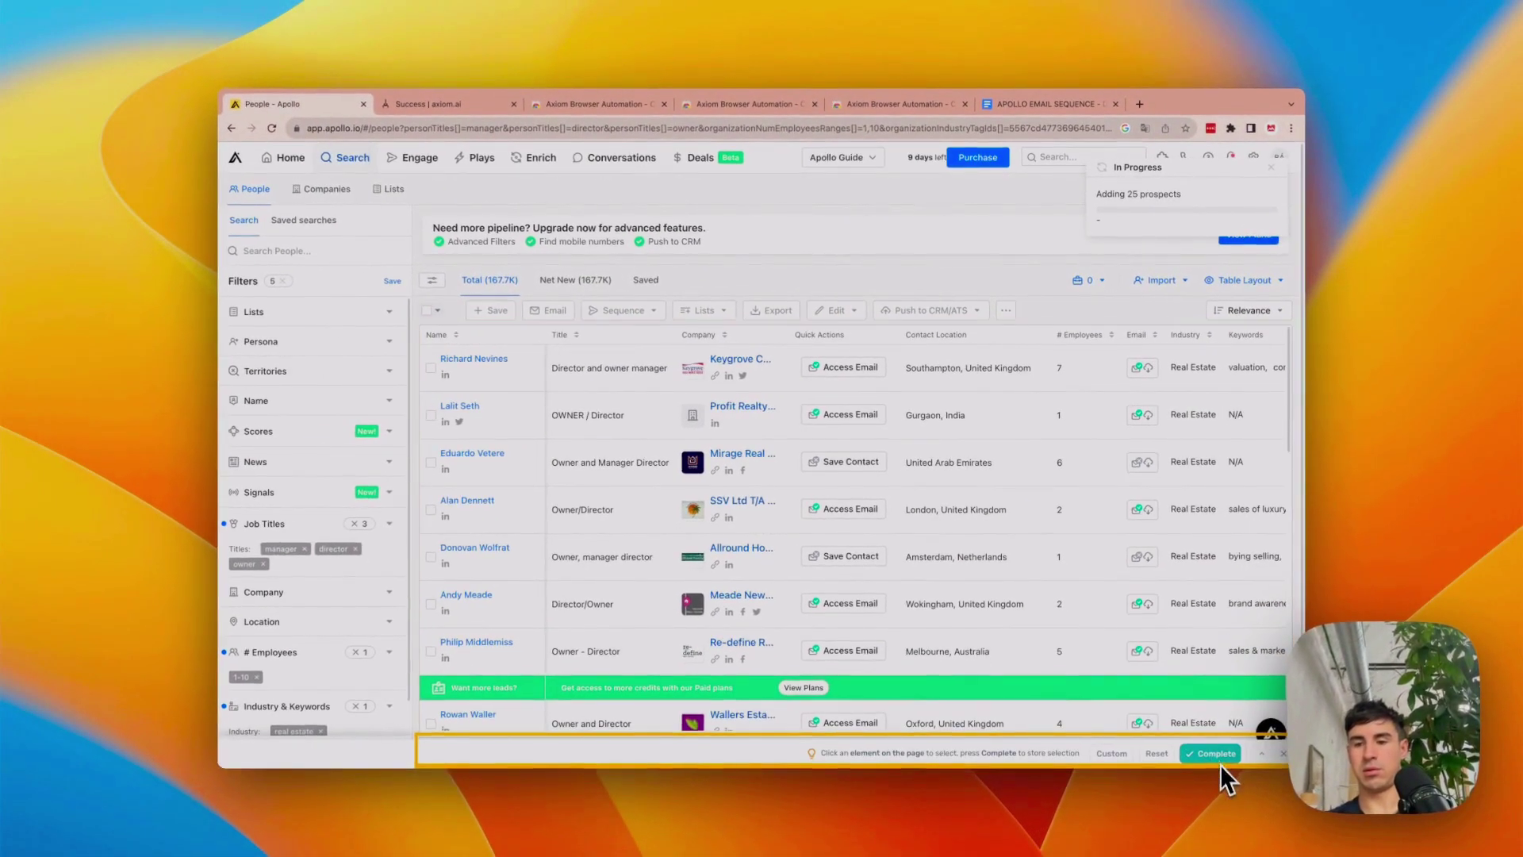
left_click(1218, 760)
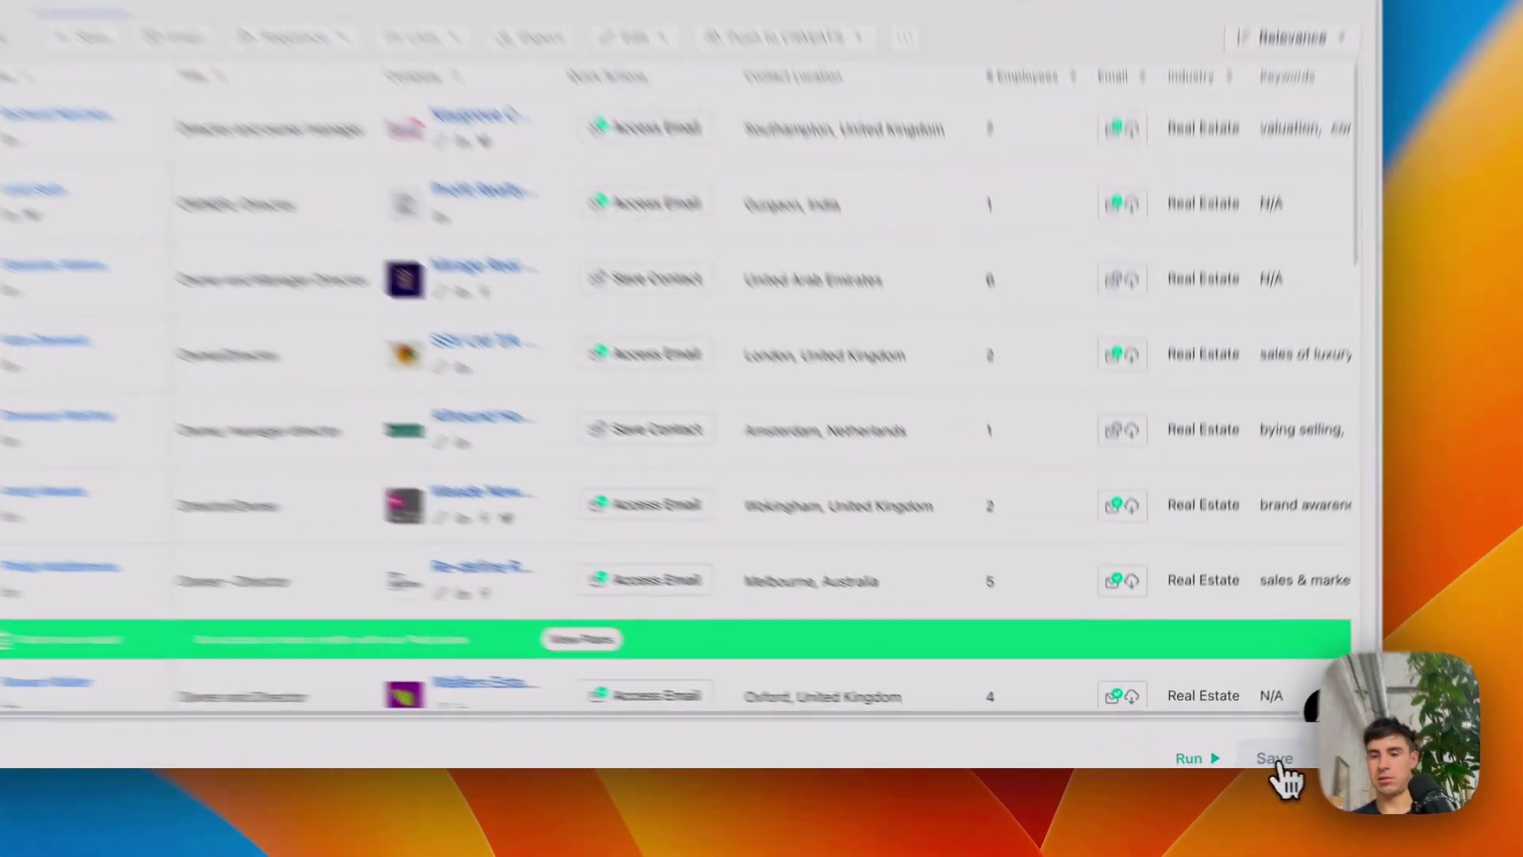
left_click(1302, 759)
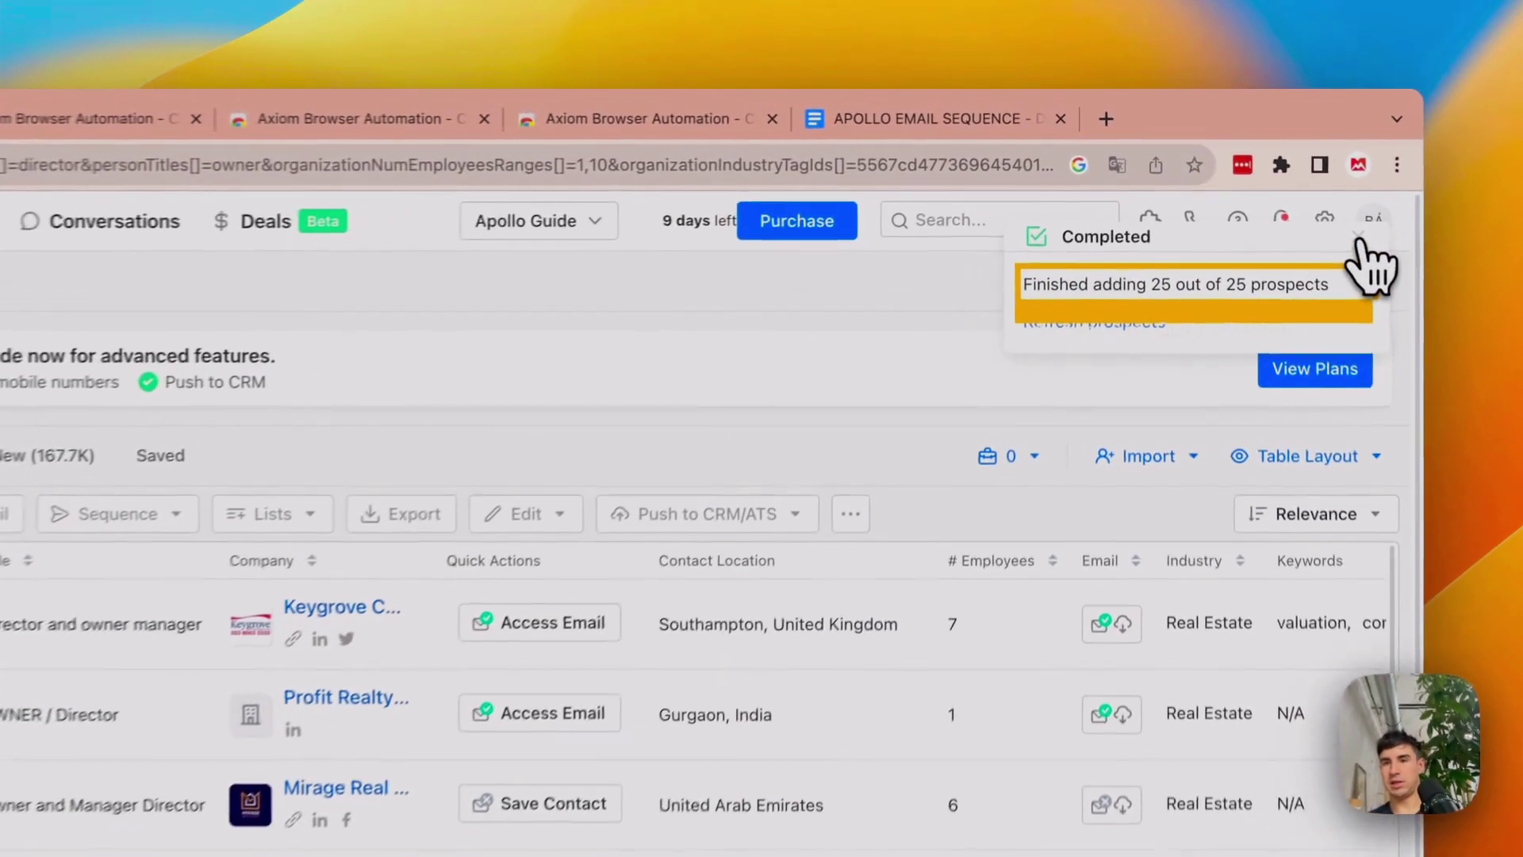
Dismiss the Apollo notification, reopen the automation in the Axiom extension and expand Click Element sub-step 1.8.
left_click(1359, 240)
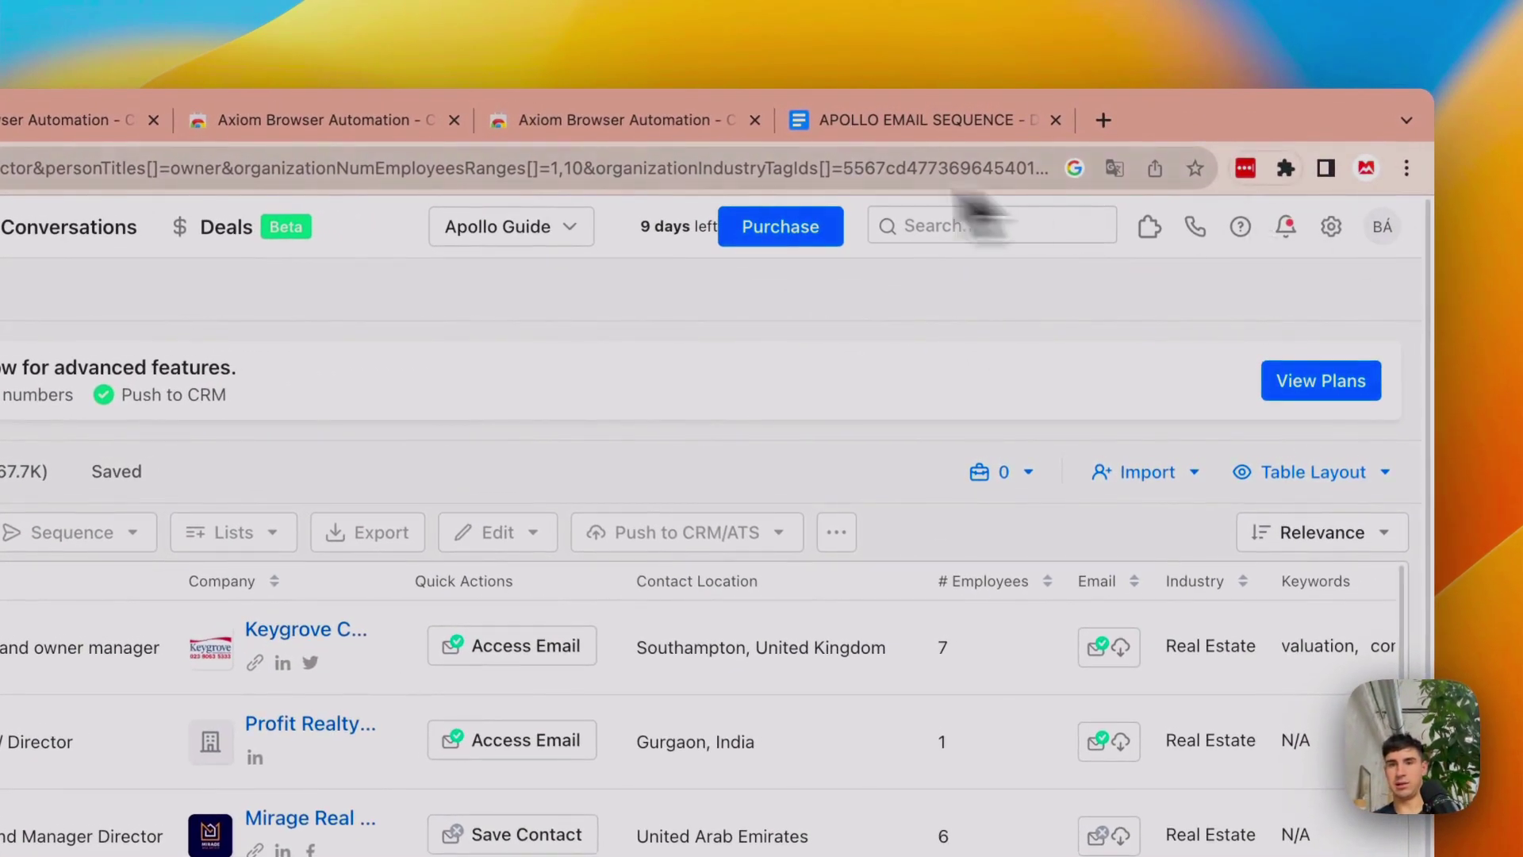
left_click(1285, 168)
left_click(1067, 345)
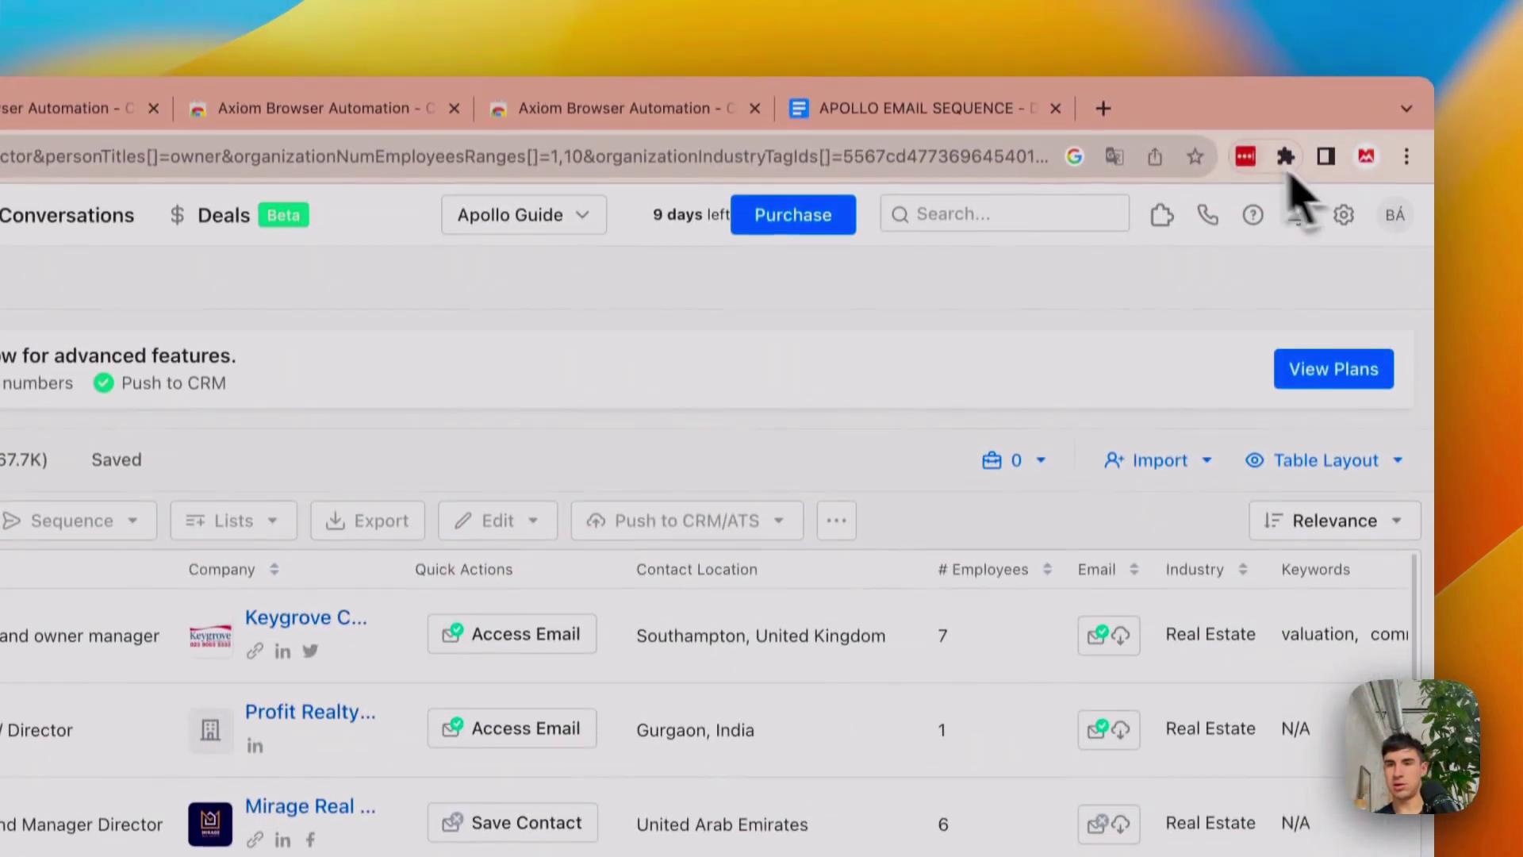
left_click(1289, 155)
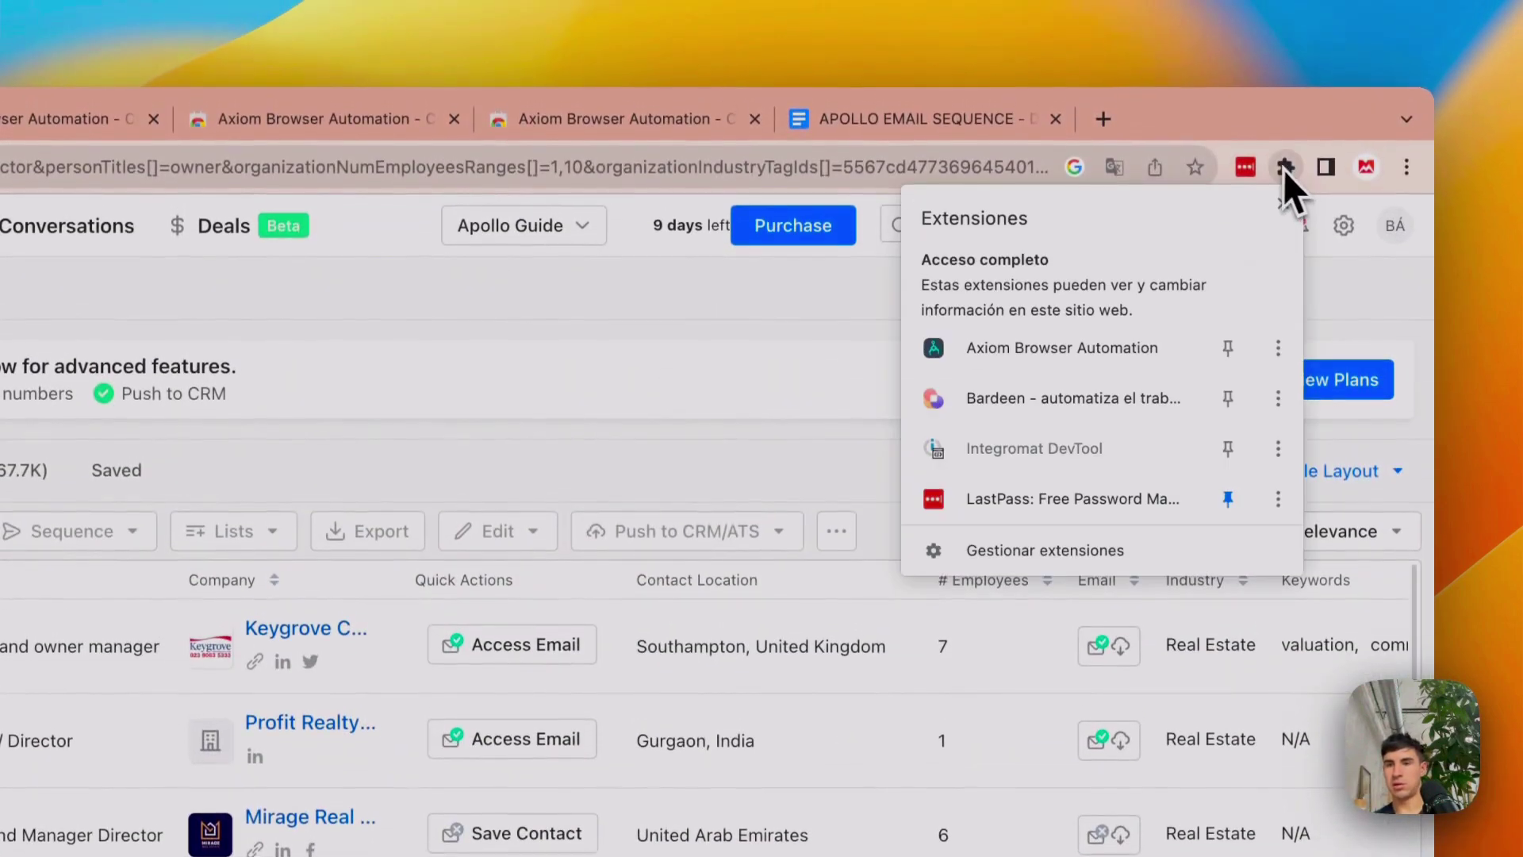
left_click(1094, 352)
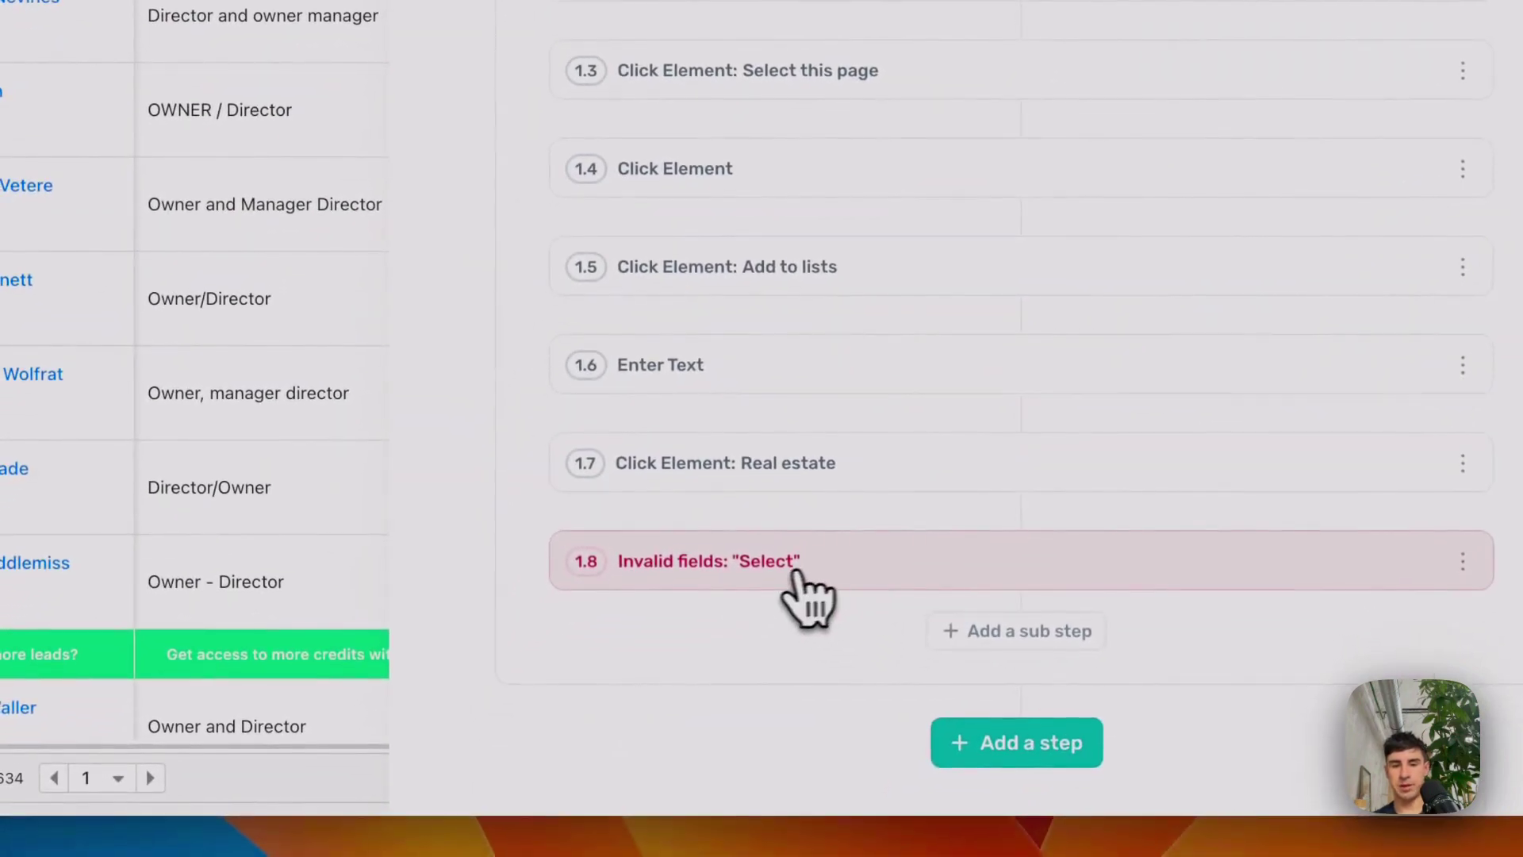
left_click(773, 601)
scroll(774, 601, "down", 5)
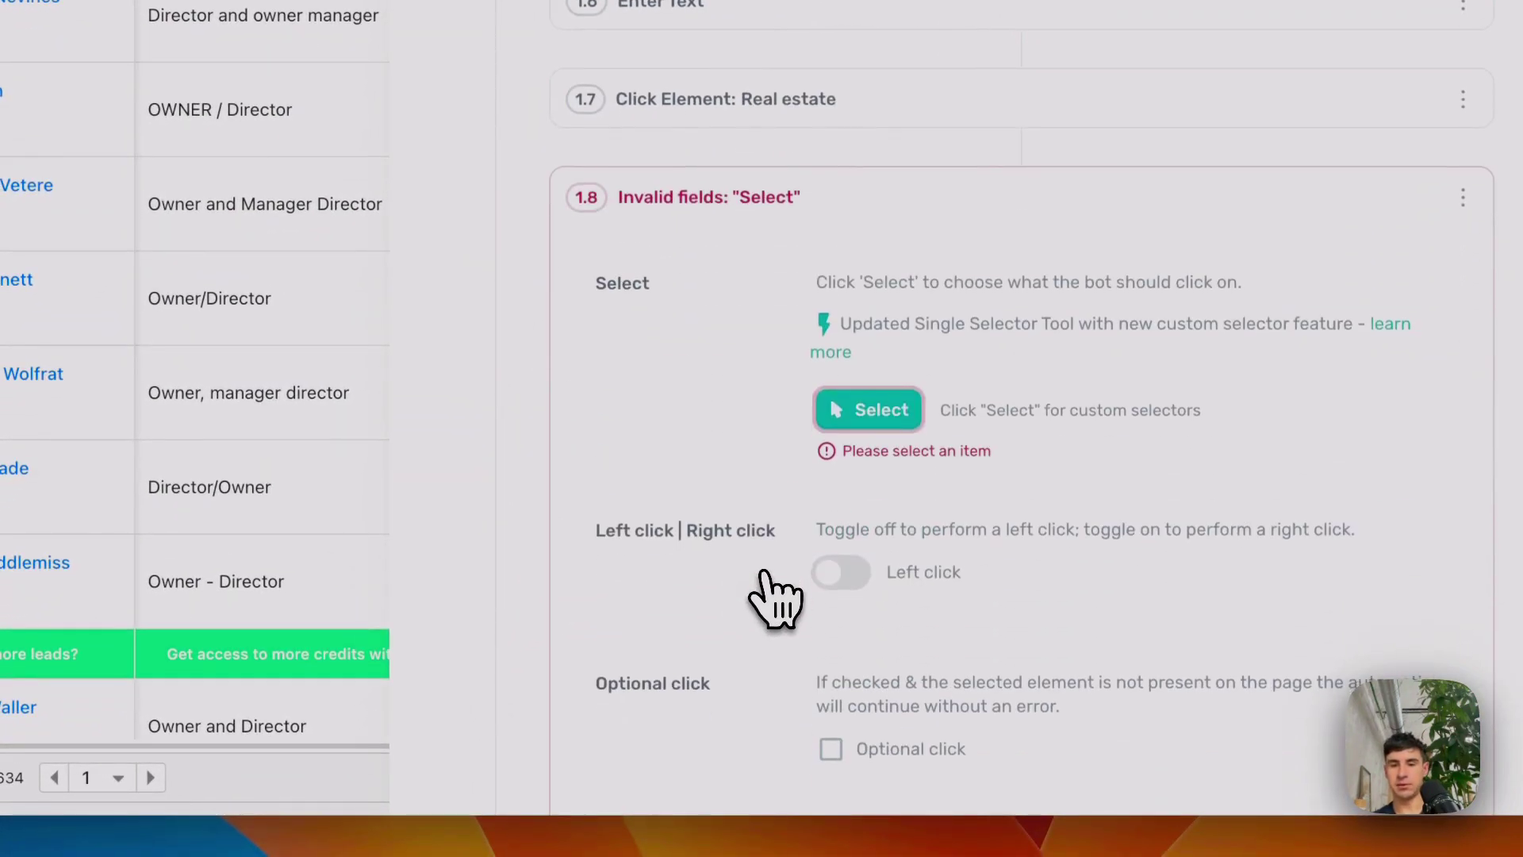
Back on the Apollo results, select this page of people and choose the Real Estate list in the Add to Lists dialog.
left_click(571, 238)
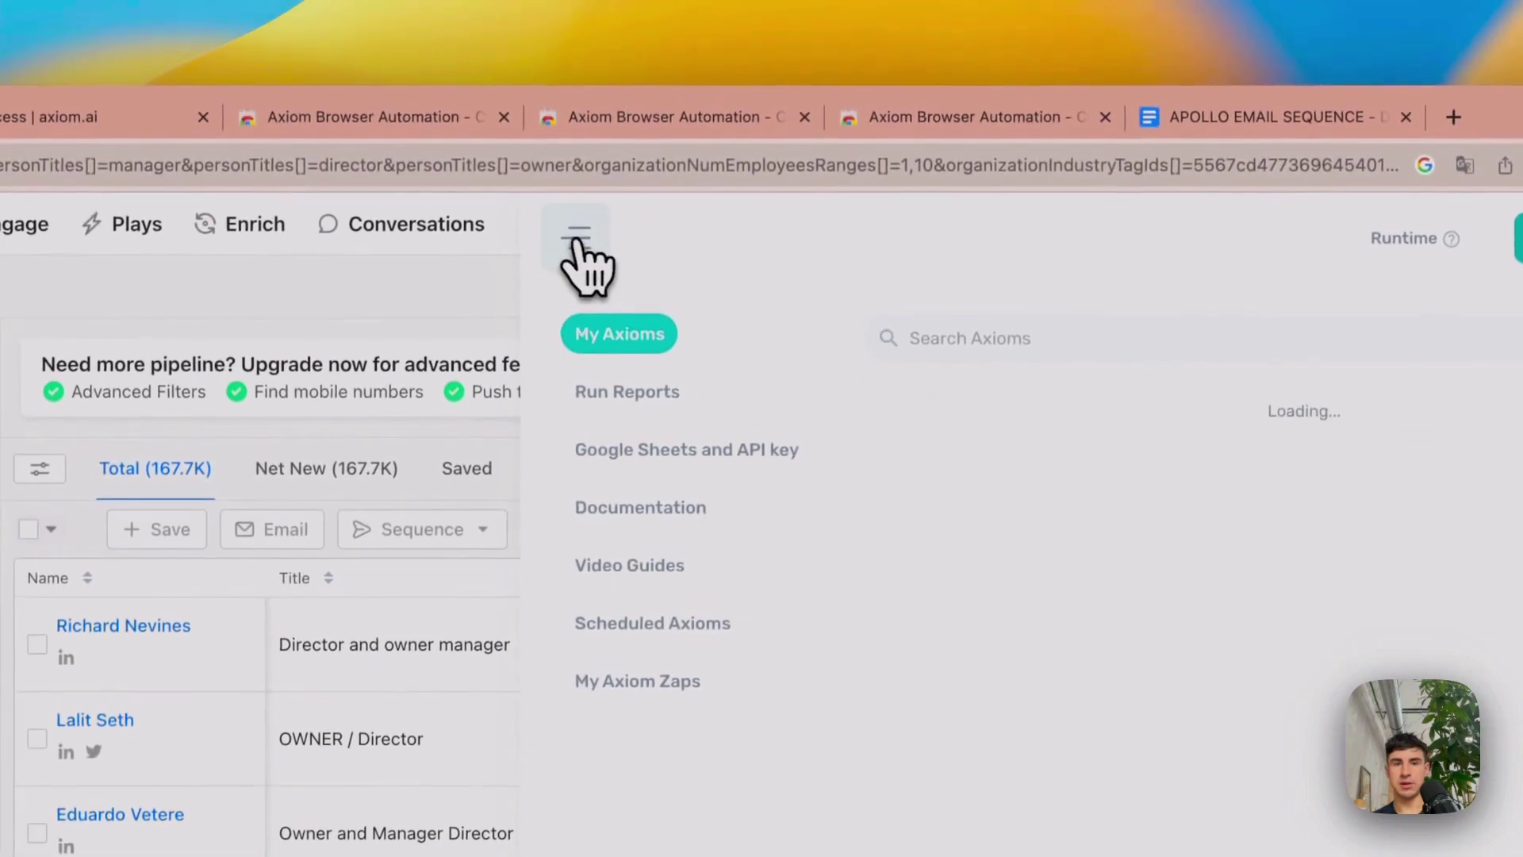
left_click(421, 240)
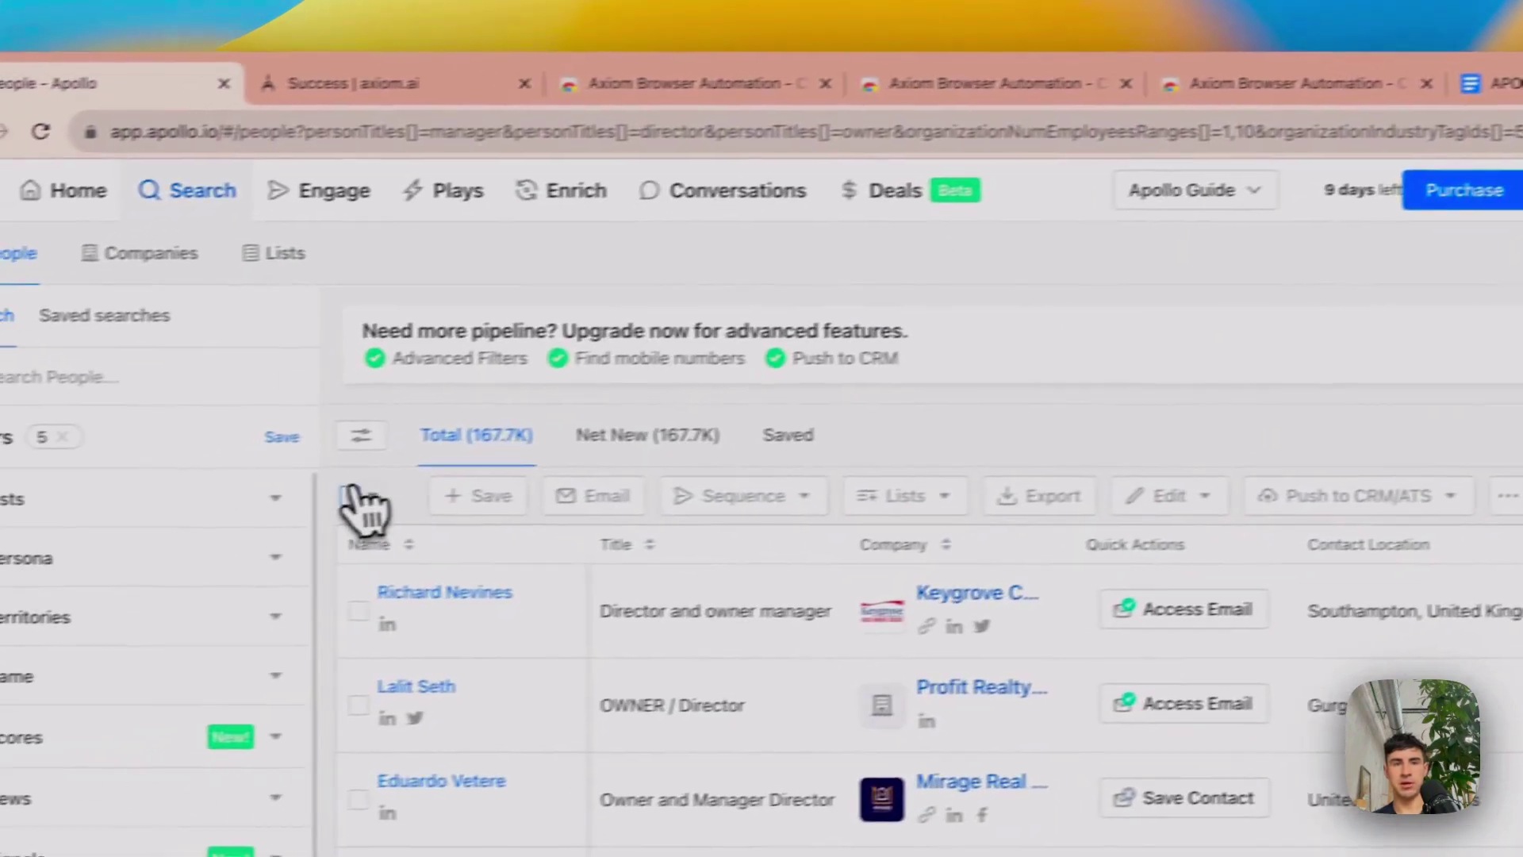
left_click(352, 495)
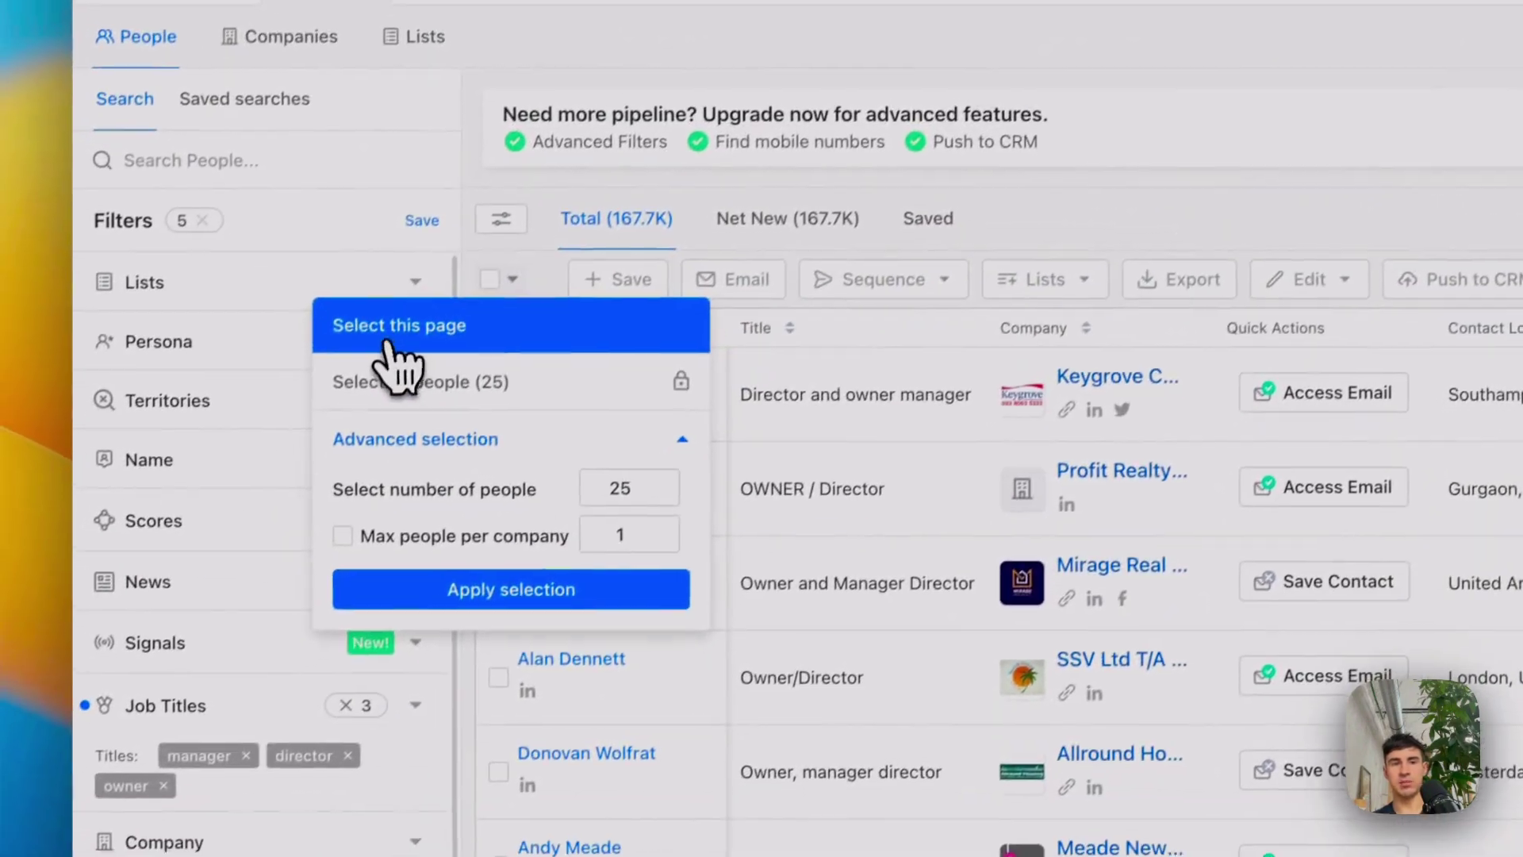
left_click(254, 549)
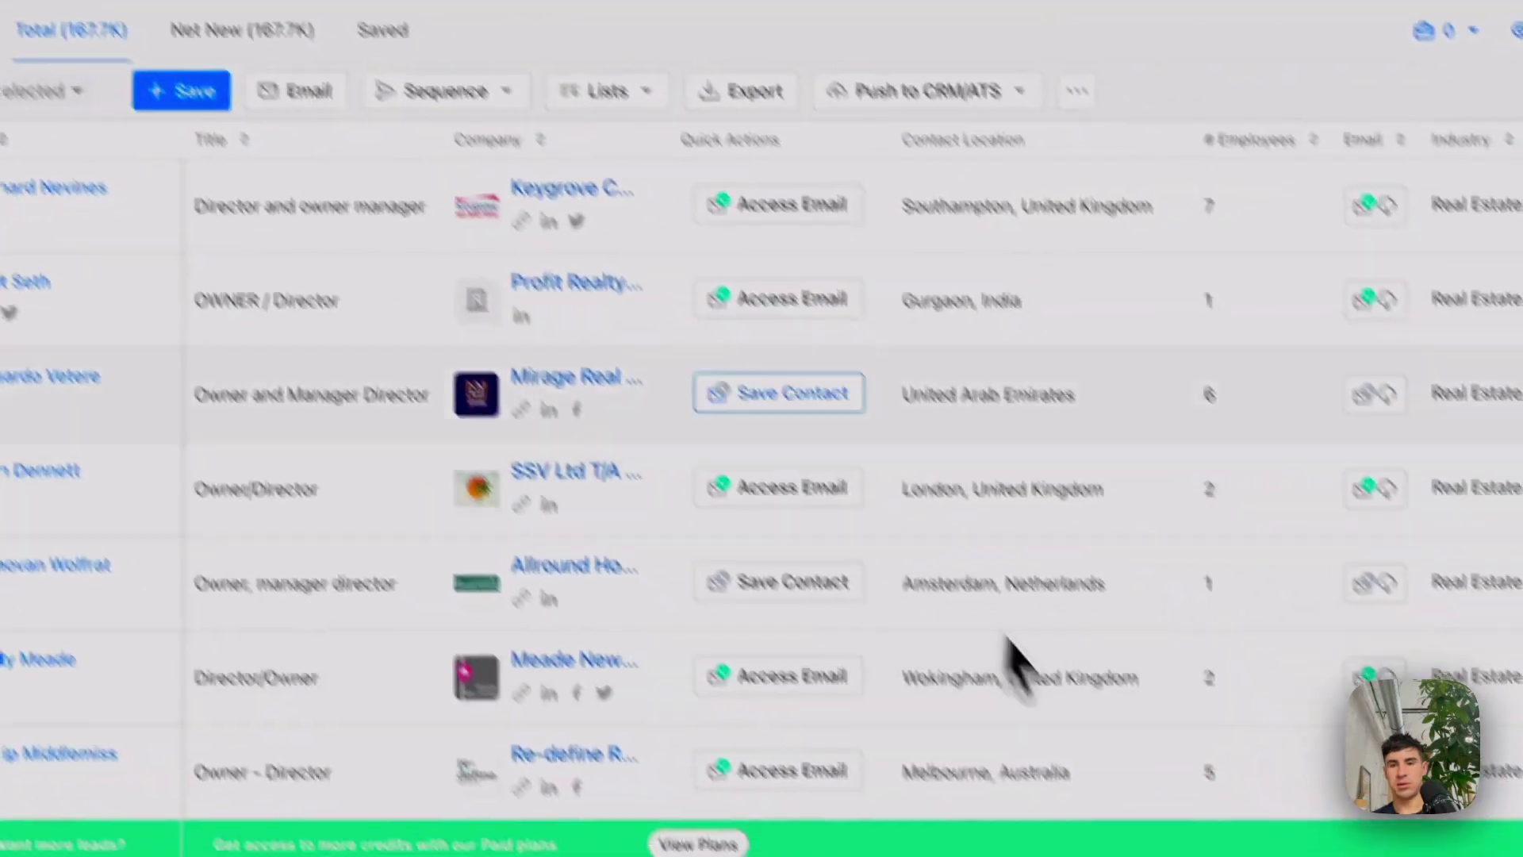
left_click(737, 380)
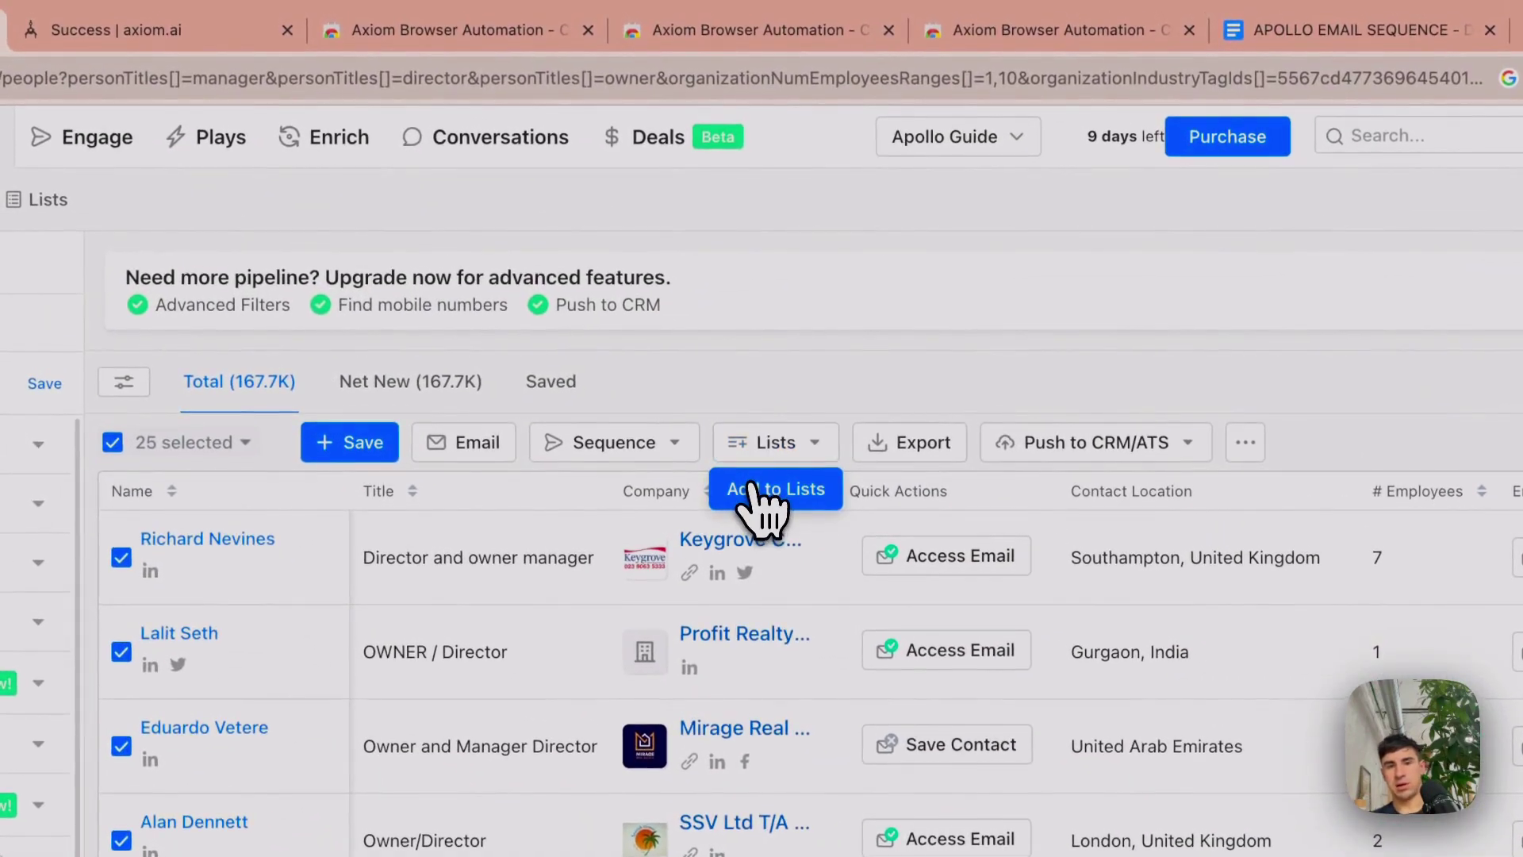
left_click(728, 444)
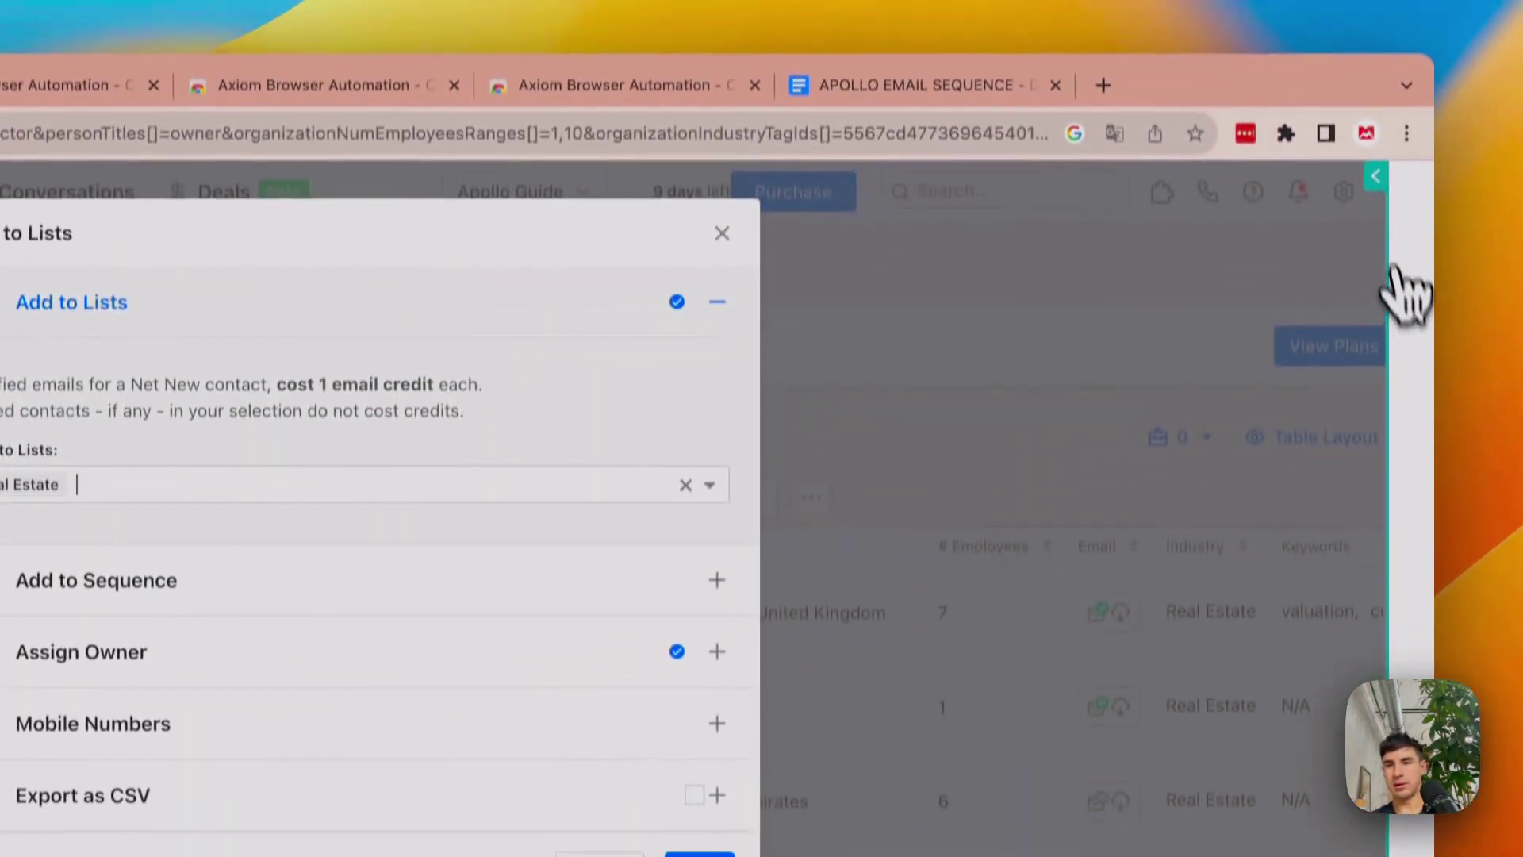
Reopen the automation and set the Save button of the Add to Lists dialog as the target of sub-step 1.8.
left_click(1404, 293)
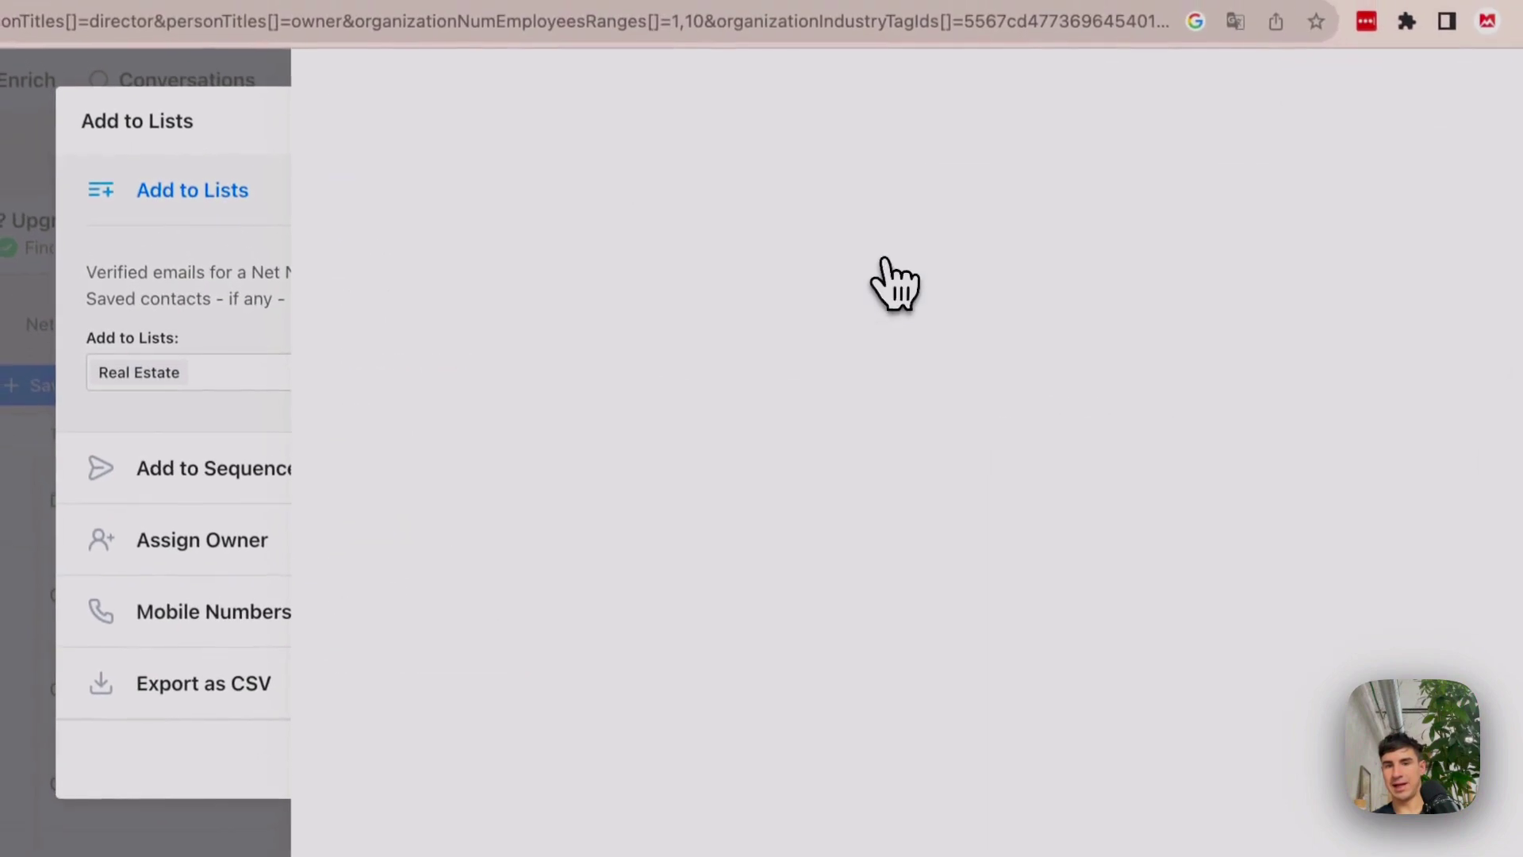
left_click(814, 519)
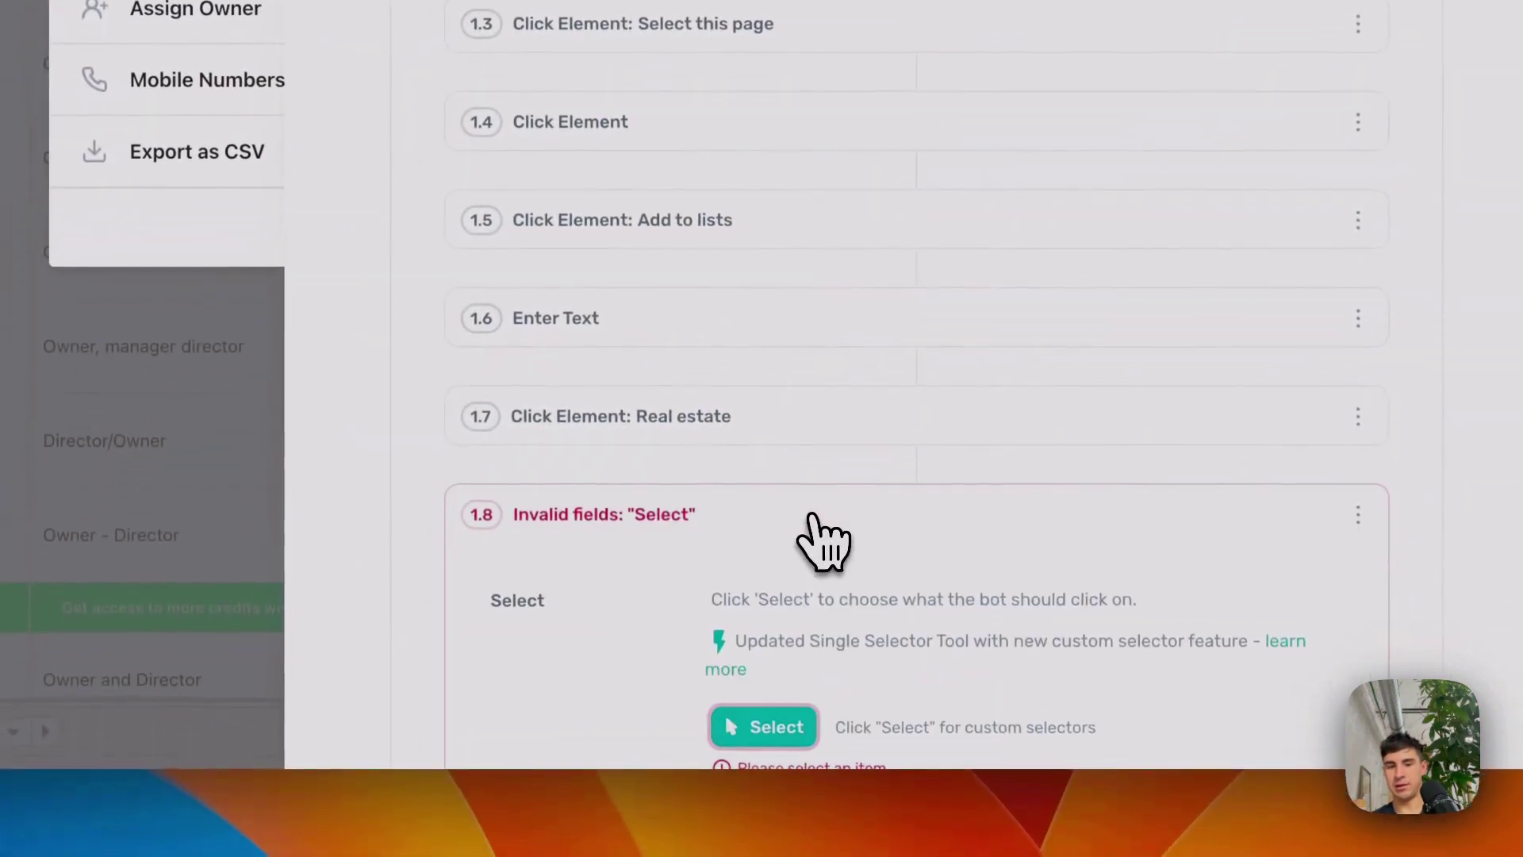
left_click(777, 744)
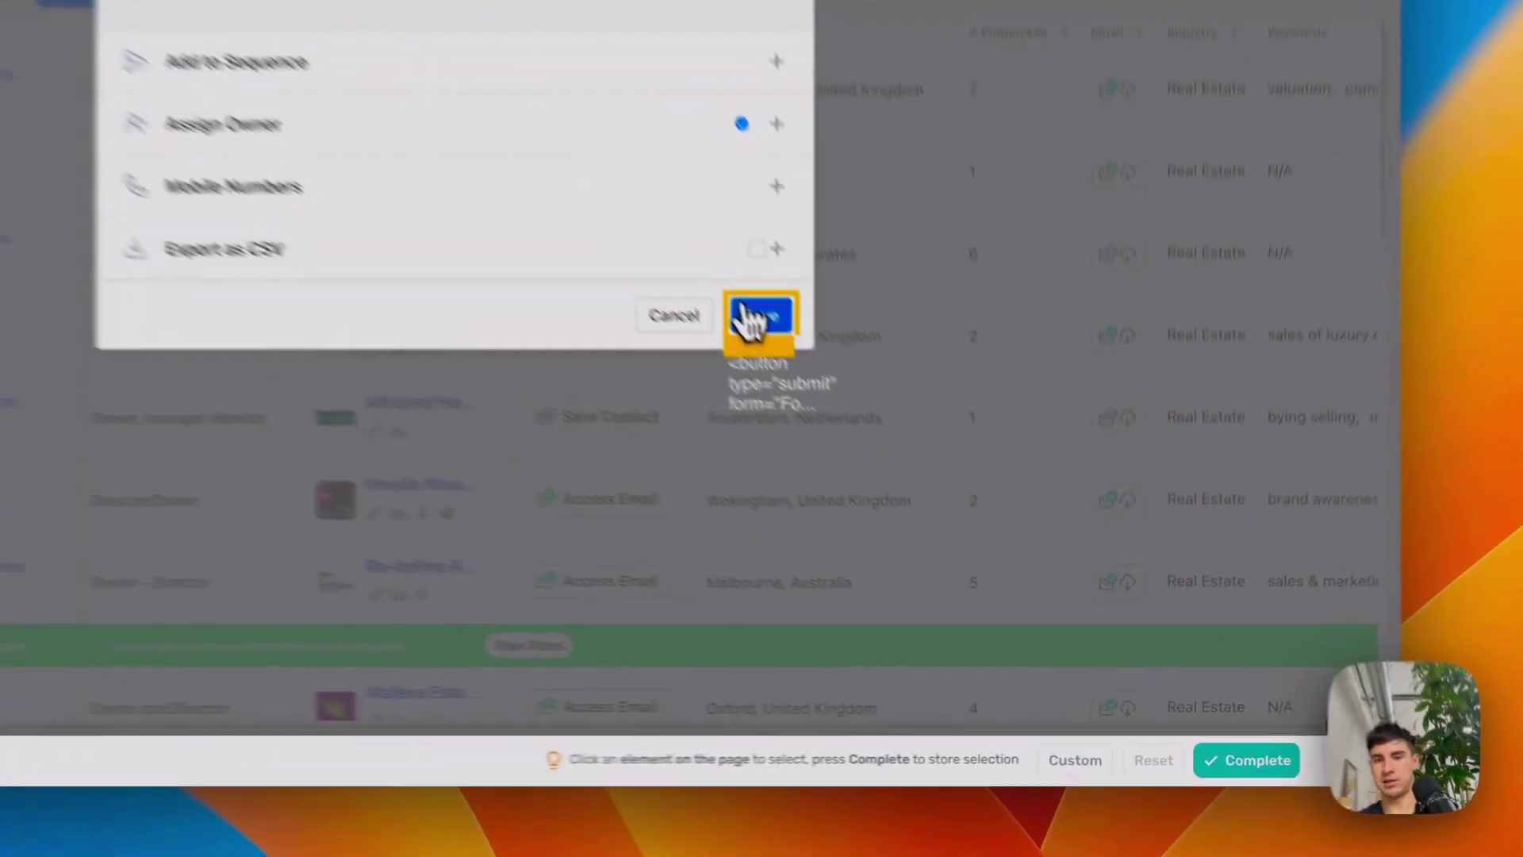
left_click(936, 500)
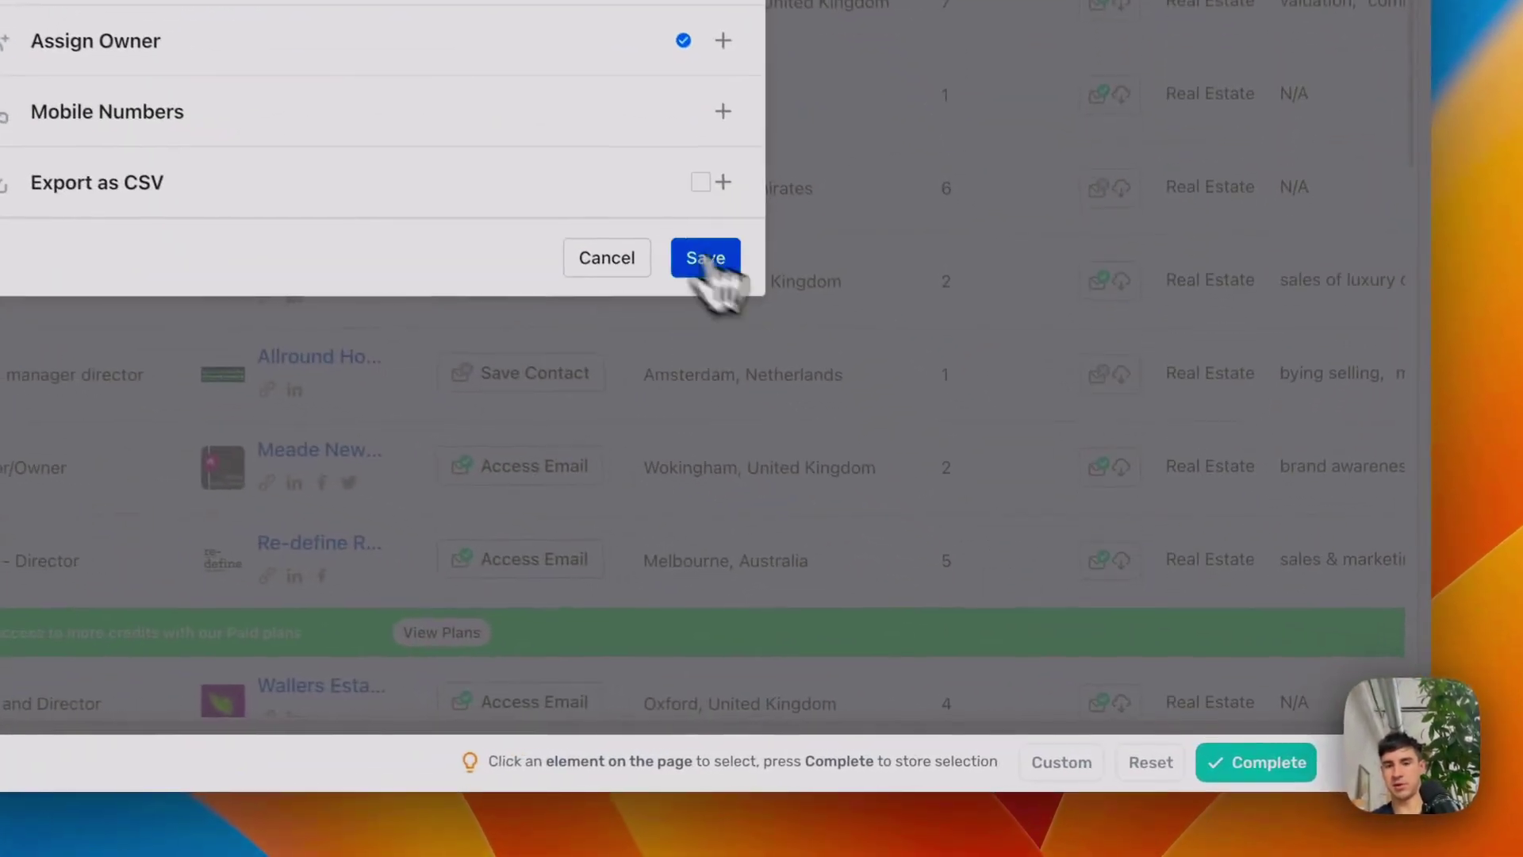
left_click(1217, 752)
Reselect the label inside the dialog's Save button as the click target of sub-step 1.8, and run the automation.
scroll(844, 408, "down", 10)
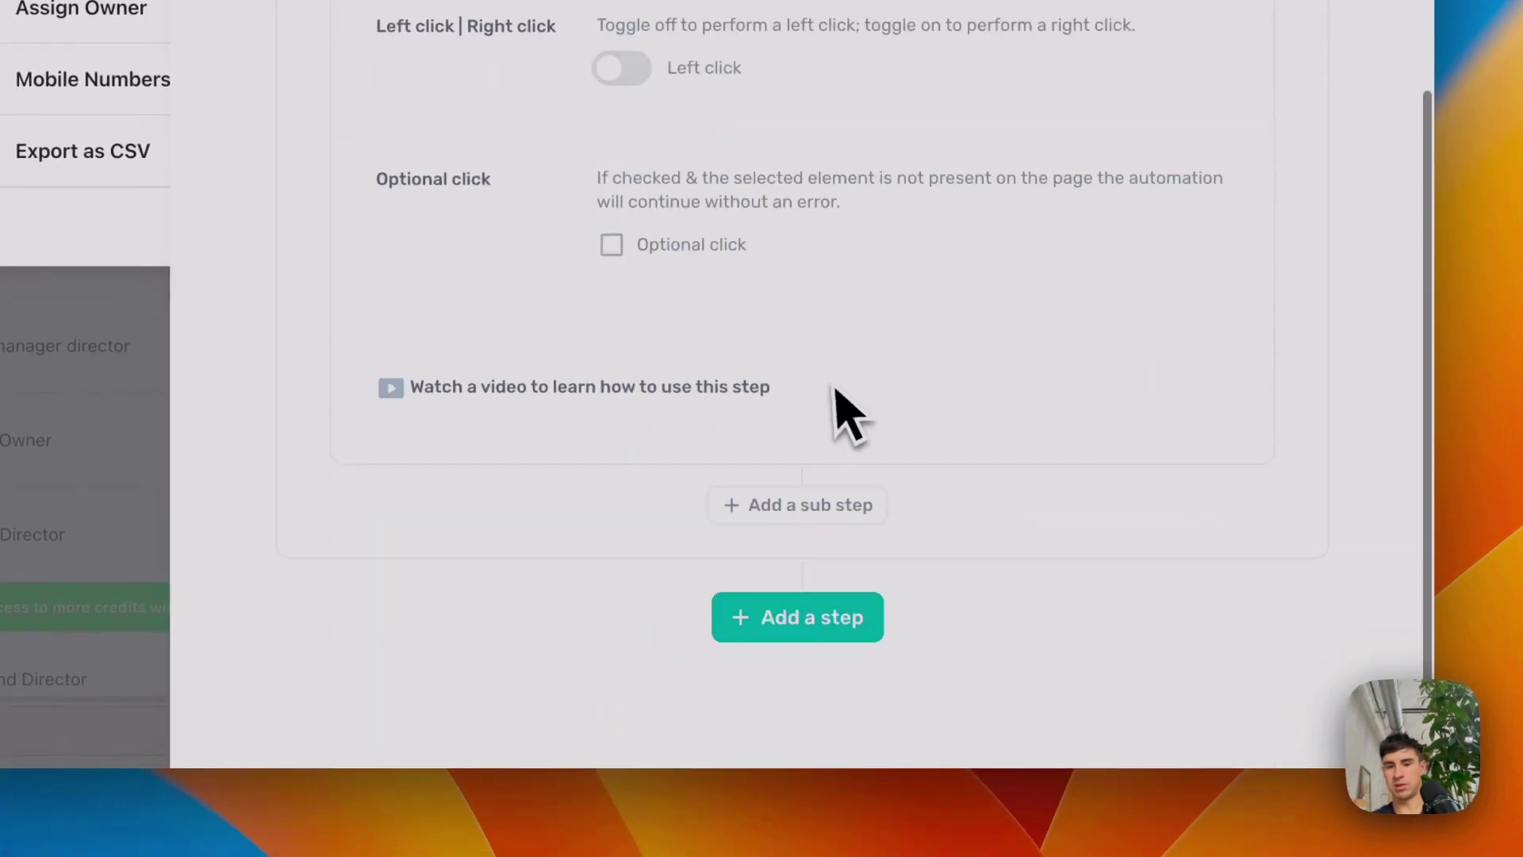
scroll(708, 256, "up", 10)
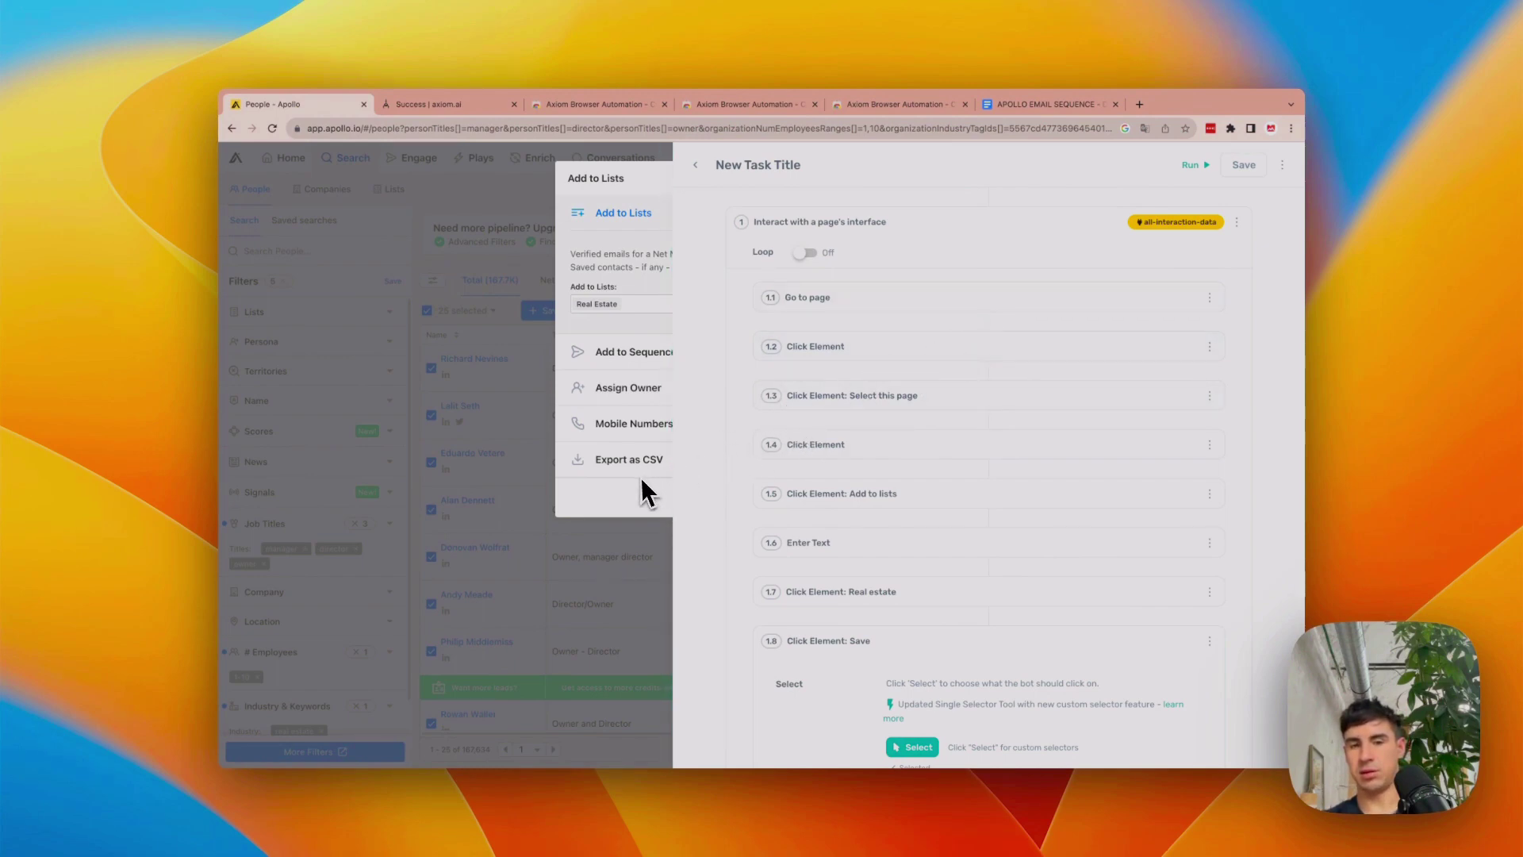
scroll(890, 595, "down", 10)
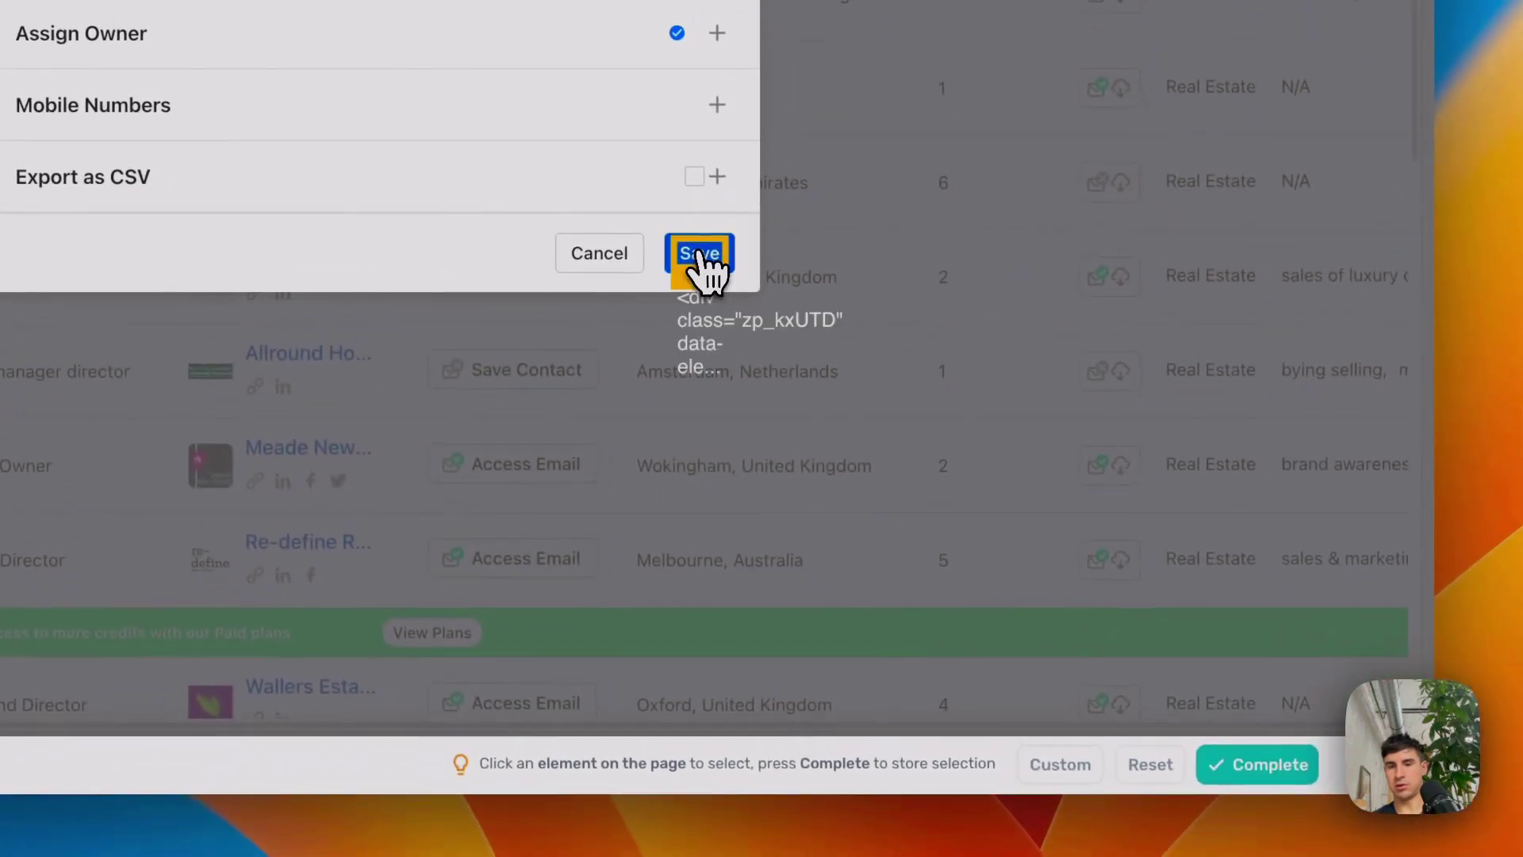
left_click(1245, 763)
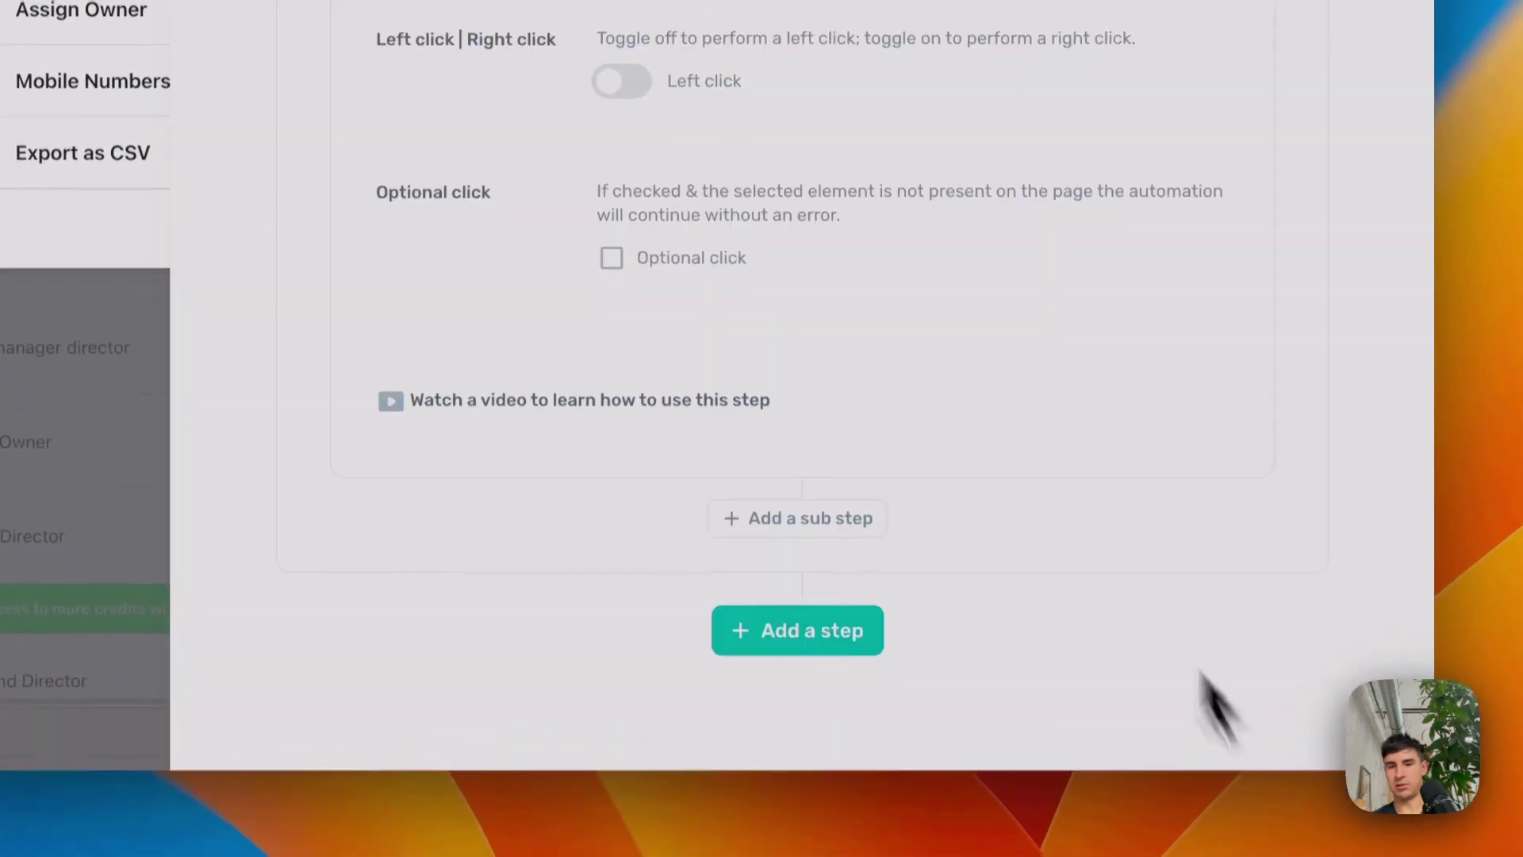
scroll(980, 393, "up", 10)
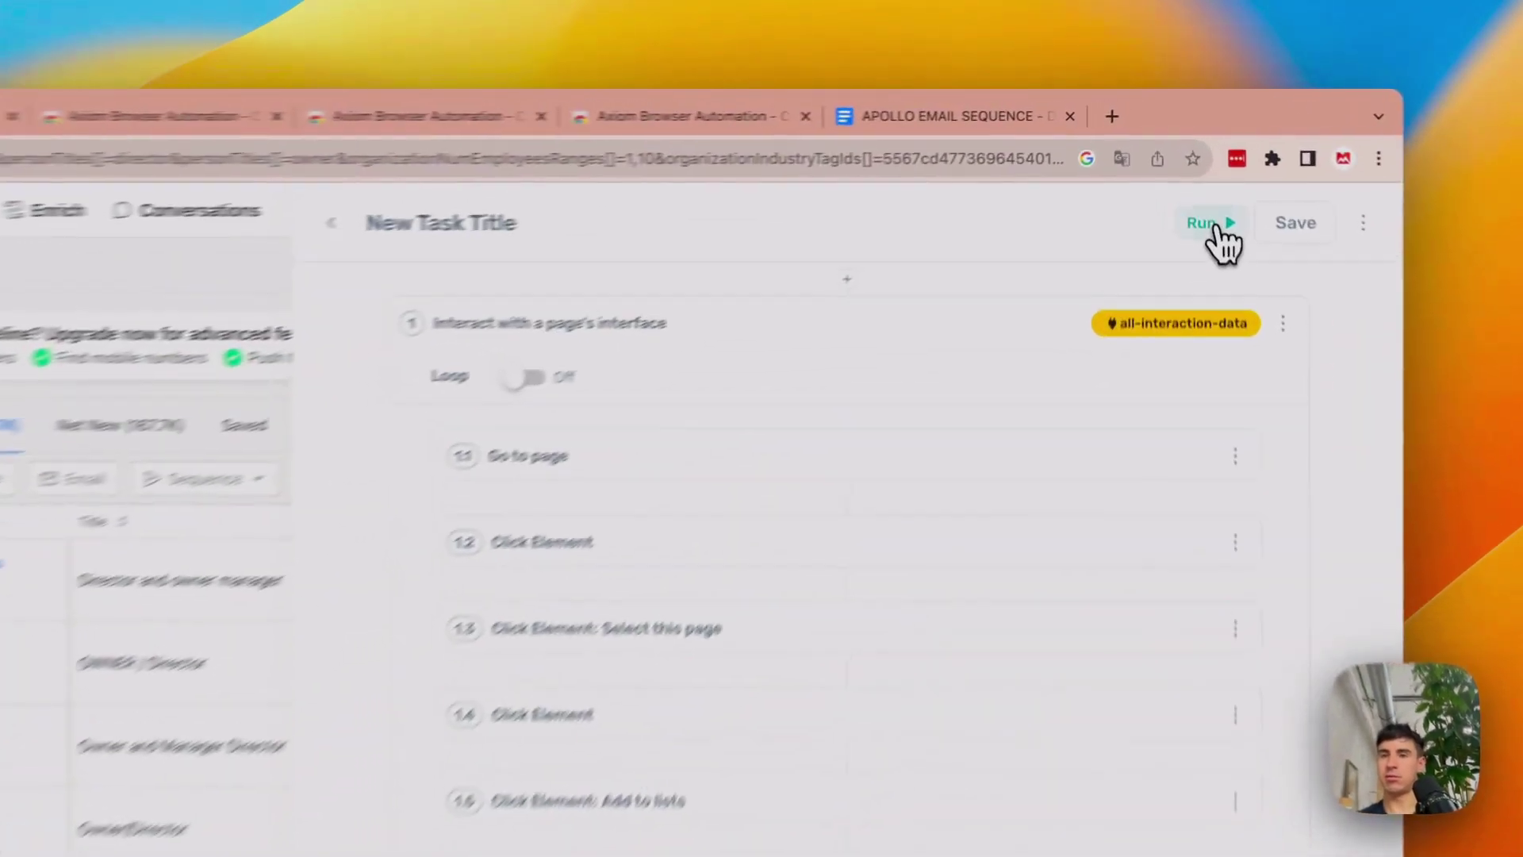
left_click(1218, 230)
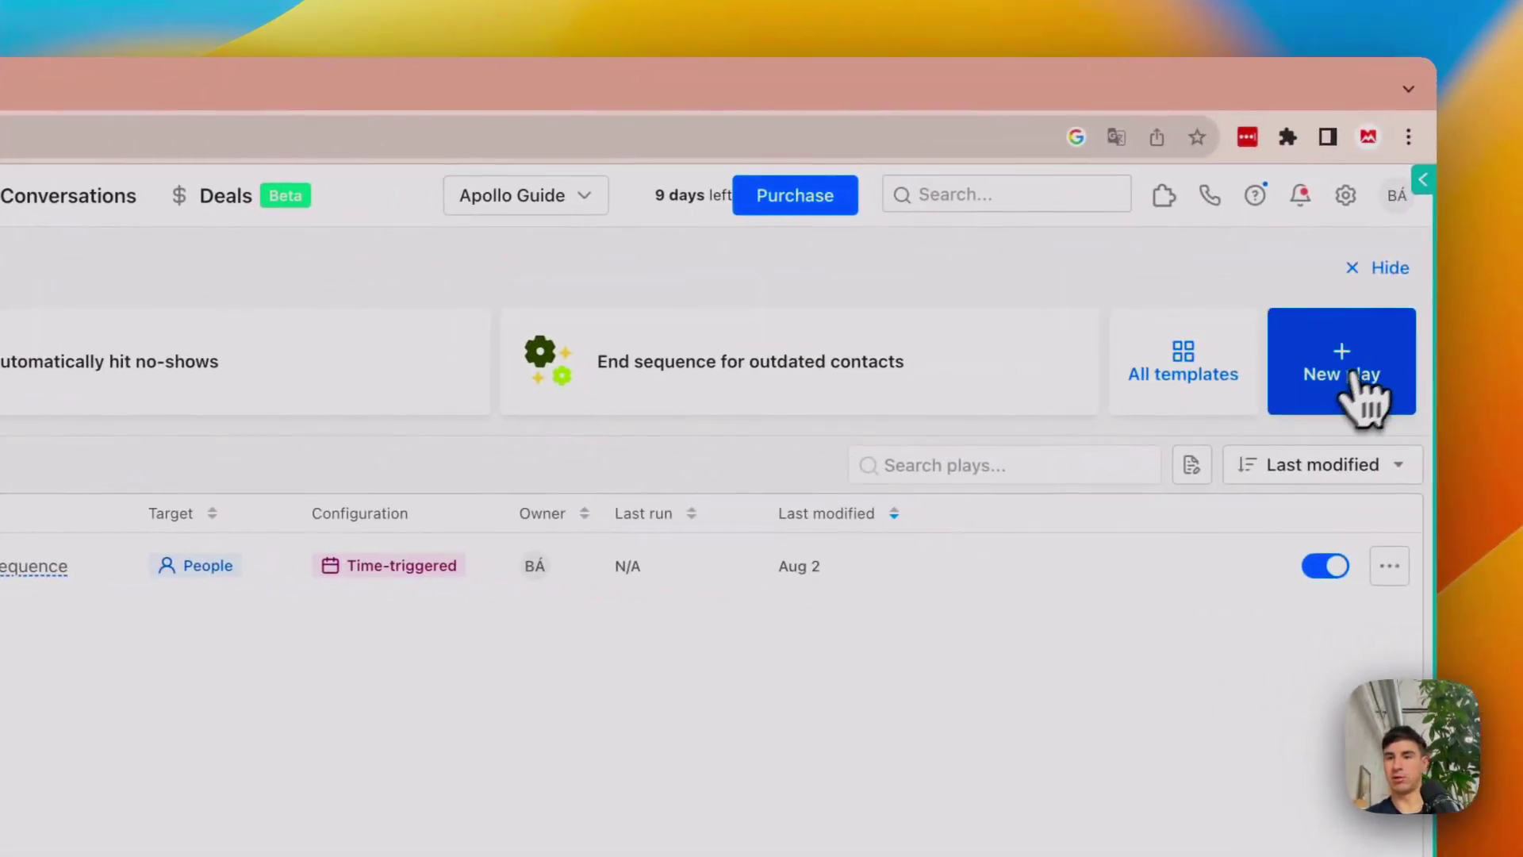
Start a new Apollo play and browse all of the available play templates.
left_click(1360, 389)
scroll(986, 585, "down", 15)
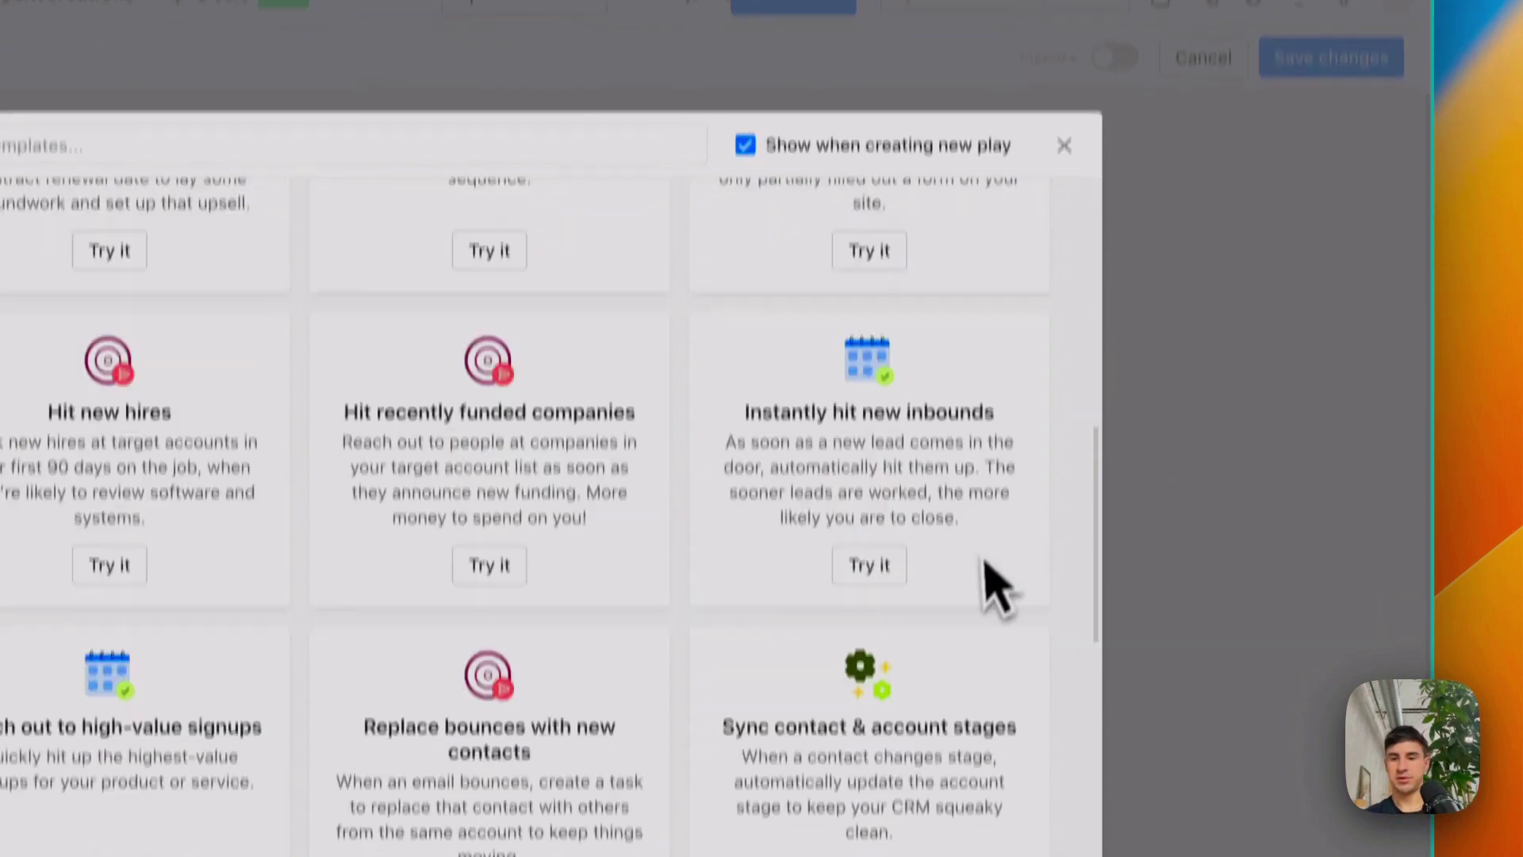
scroll(877, 476, "up", 15)
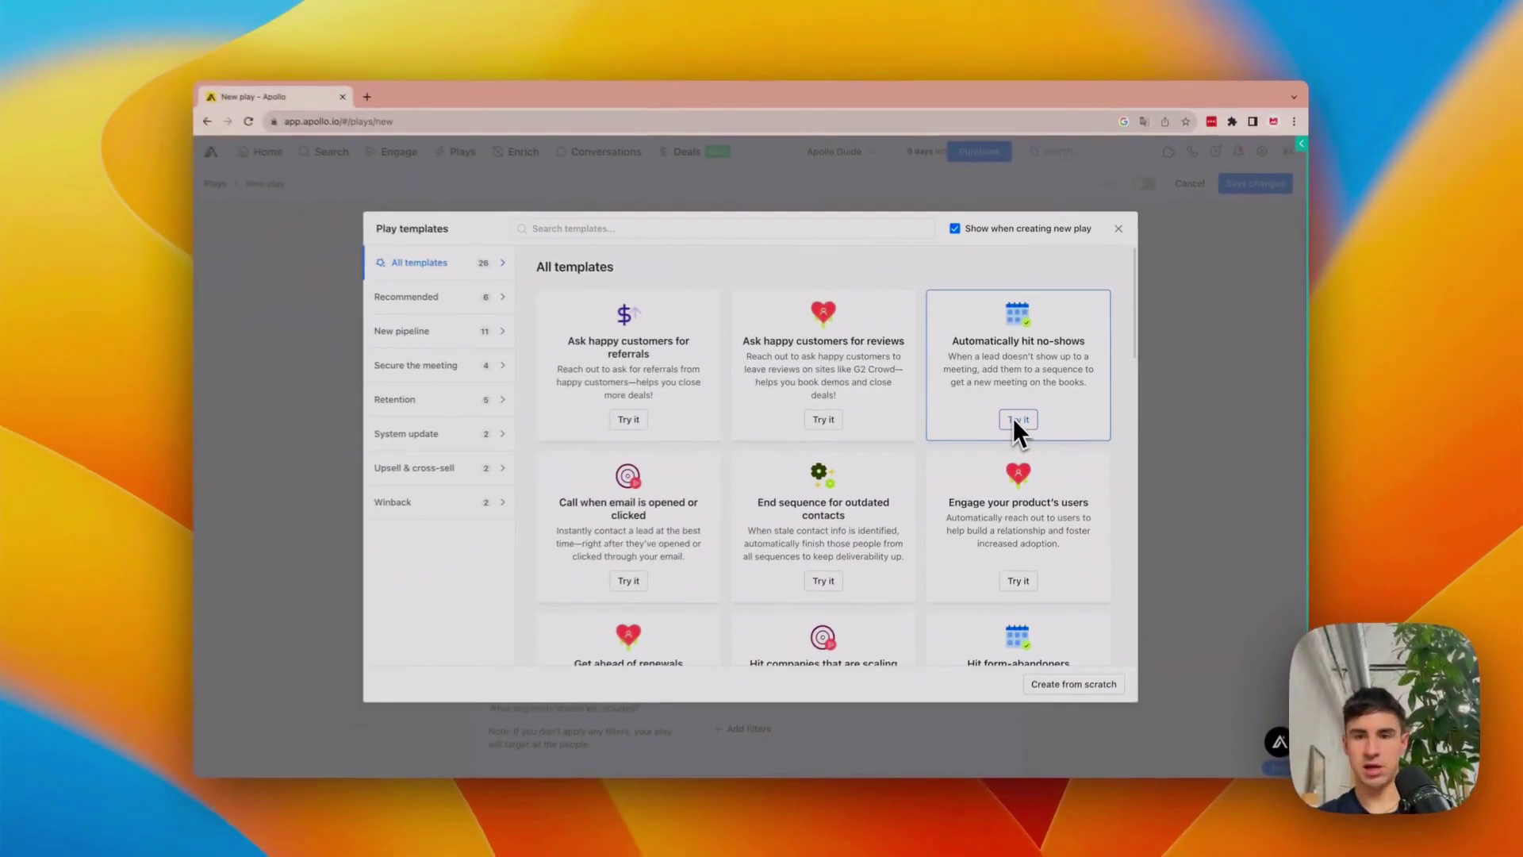
Create a play from scratch instead of using a template, and name it "Real Estate".
scroll(964, 587, "down", 10)
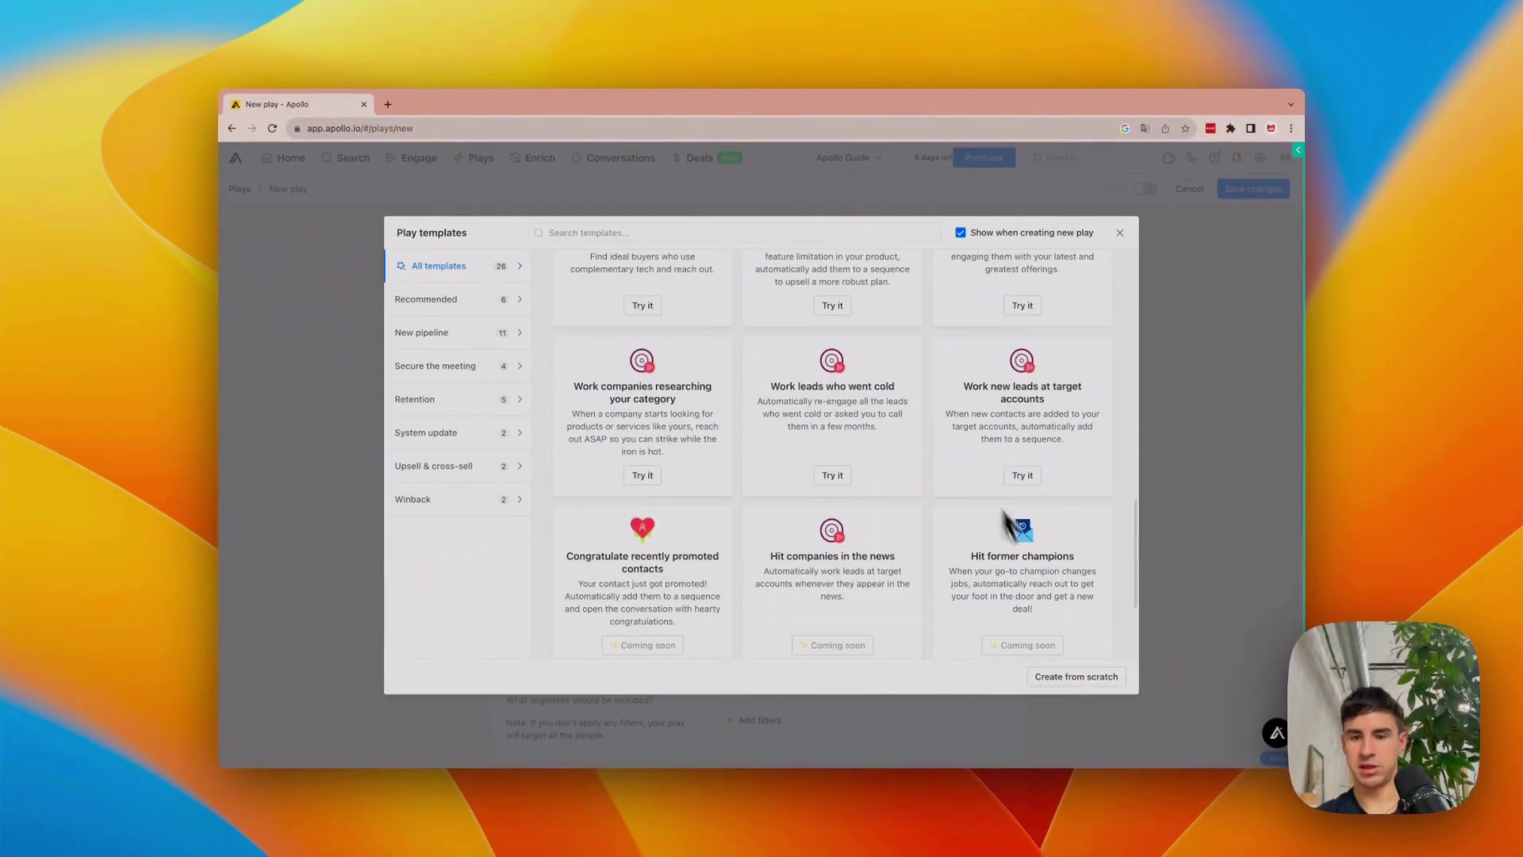
left_click(1084, 679)
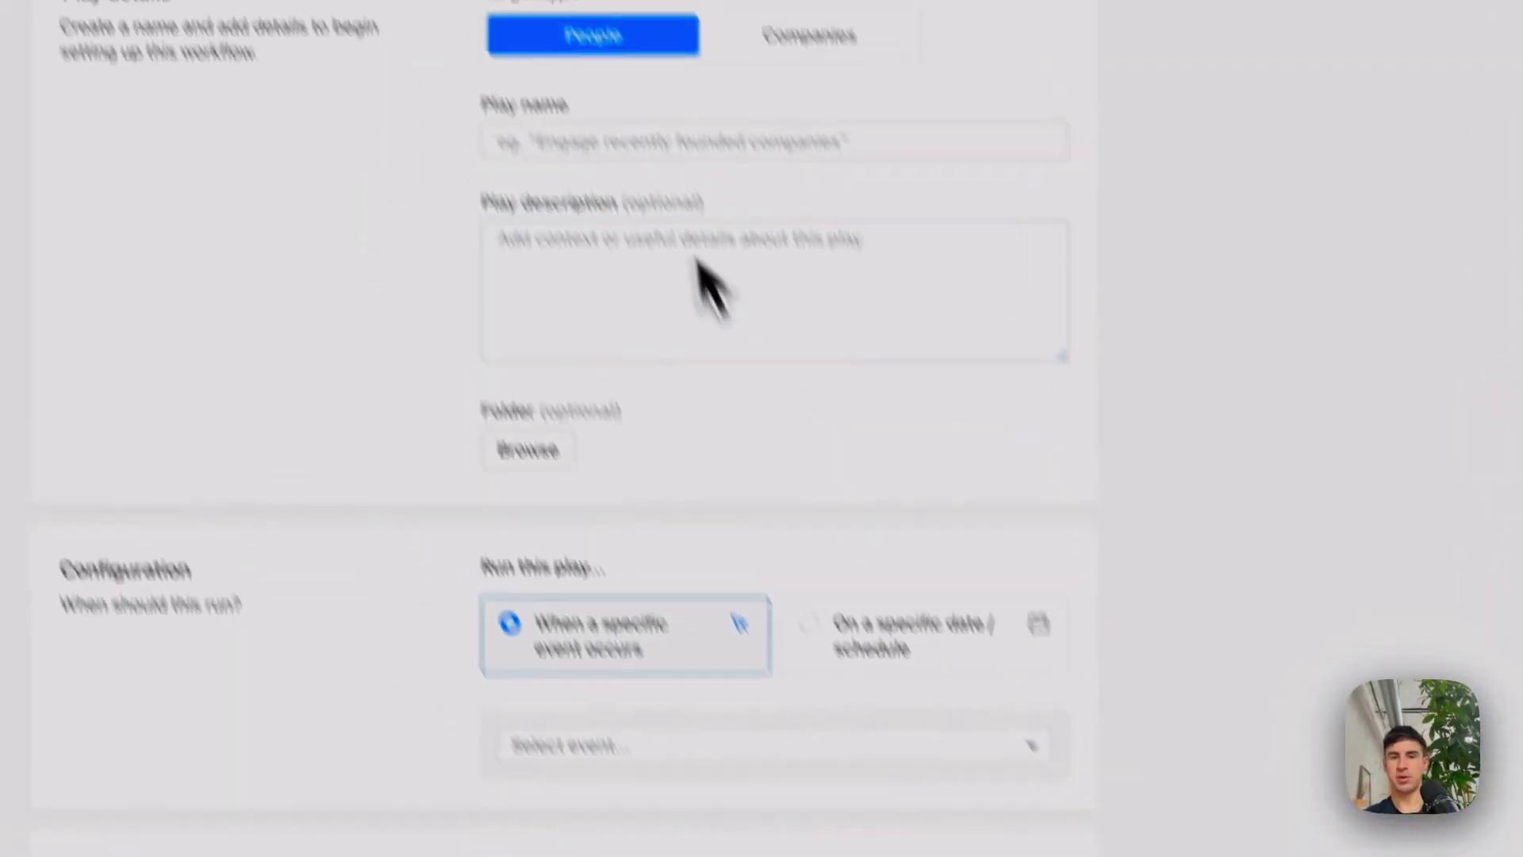
left_click(748, 267)
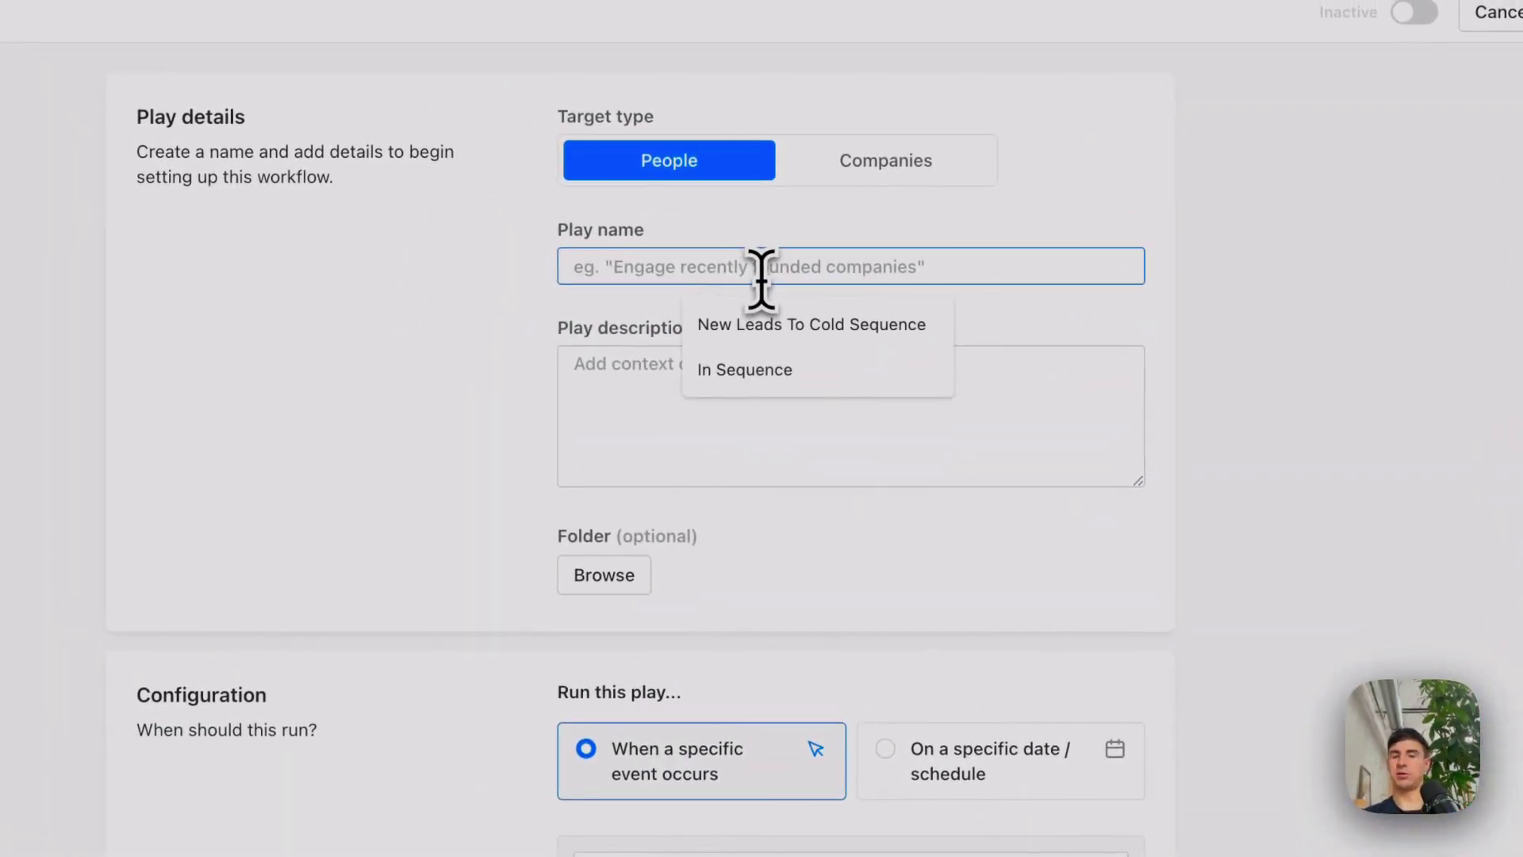
type("Real Estate")
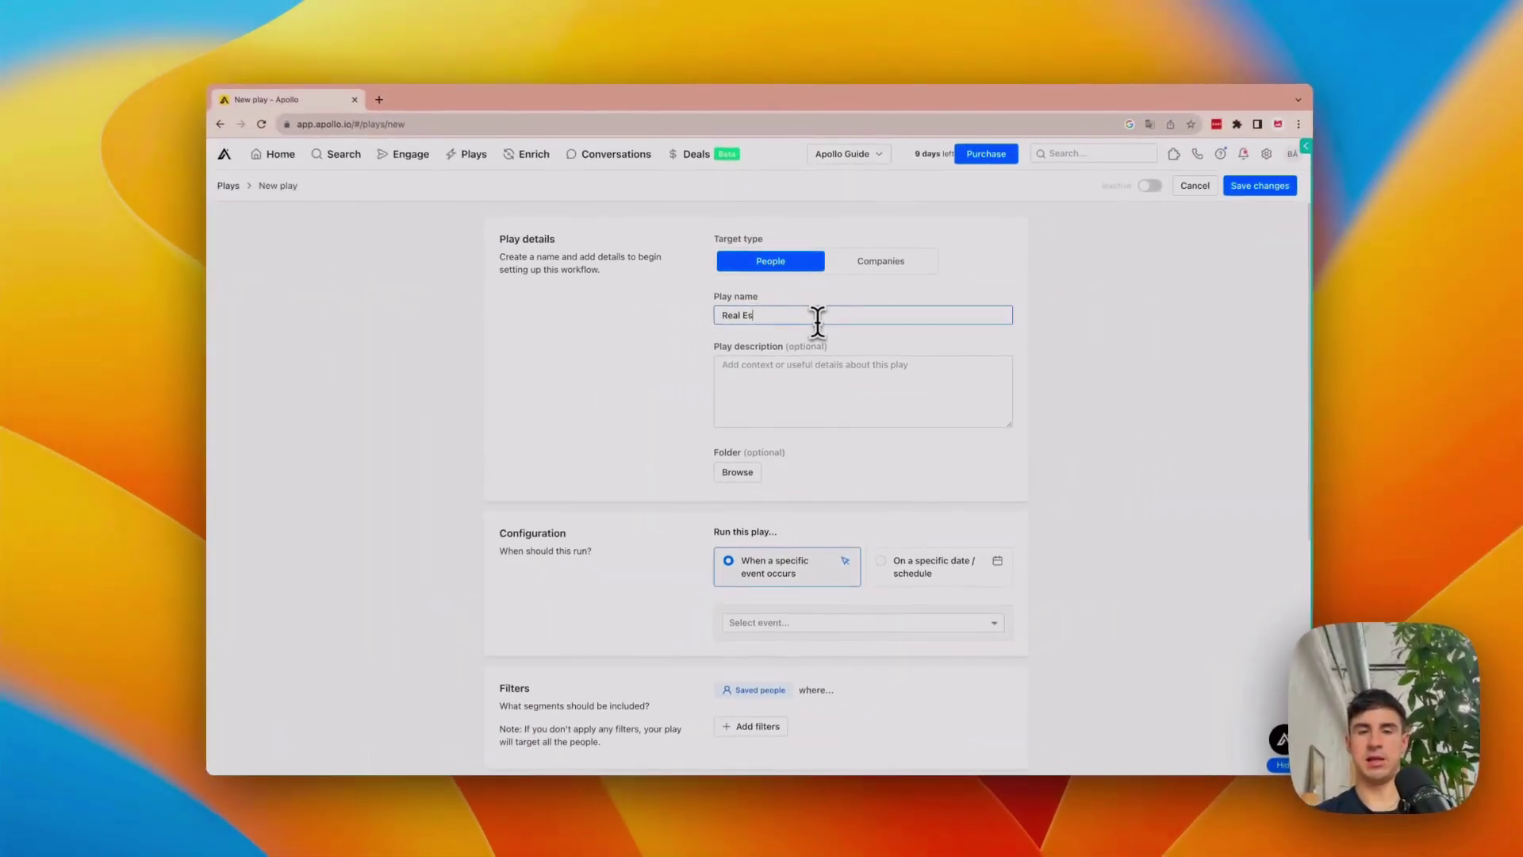
Set the play to run on a specific date / schedule, starting on 07/08/2023.
scroll(837, 396, "down", 3)
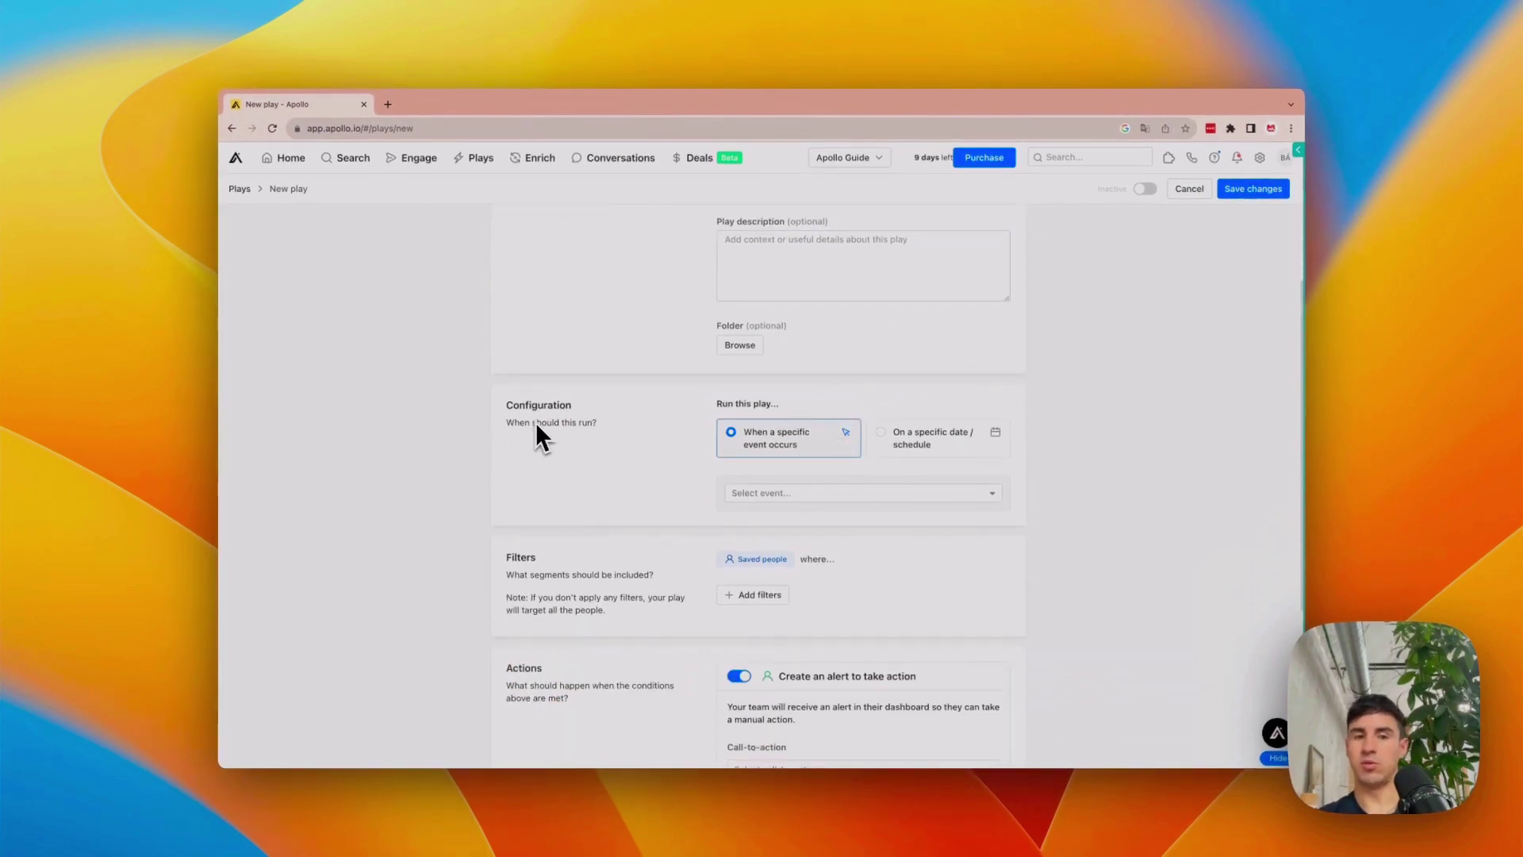
left_click(961, 438)
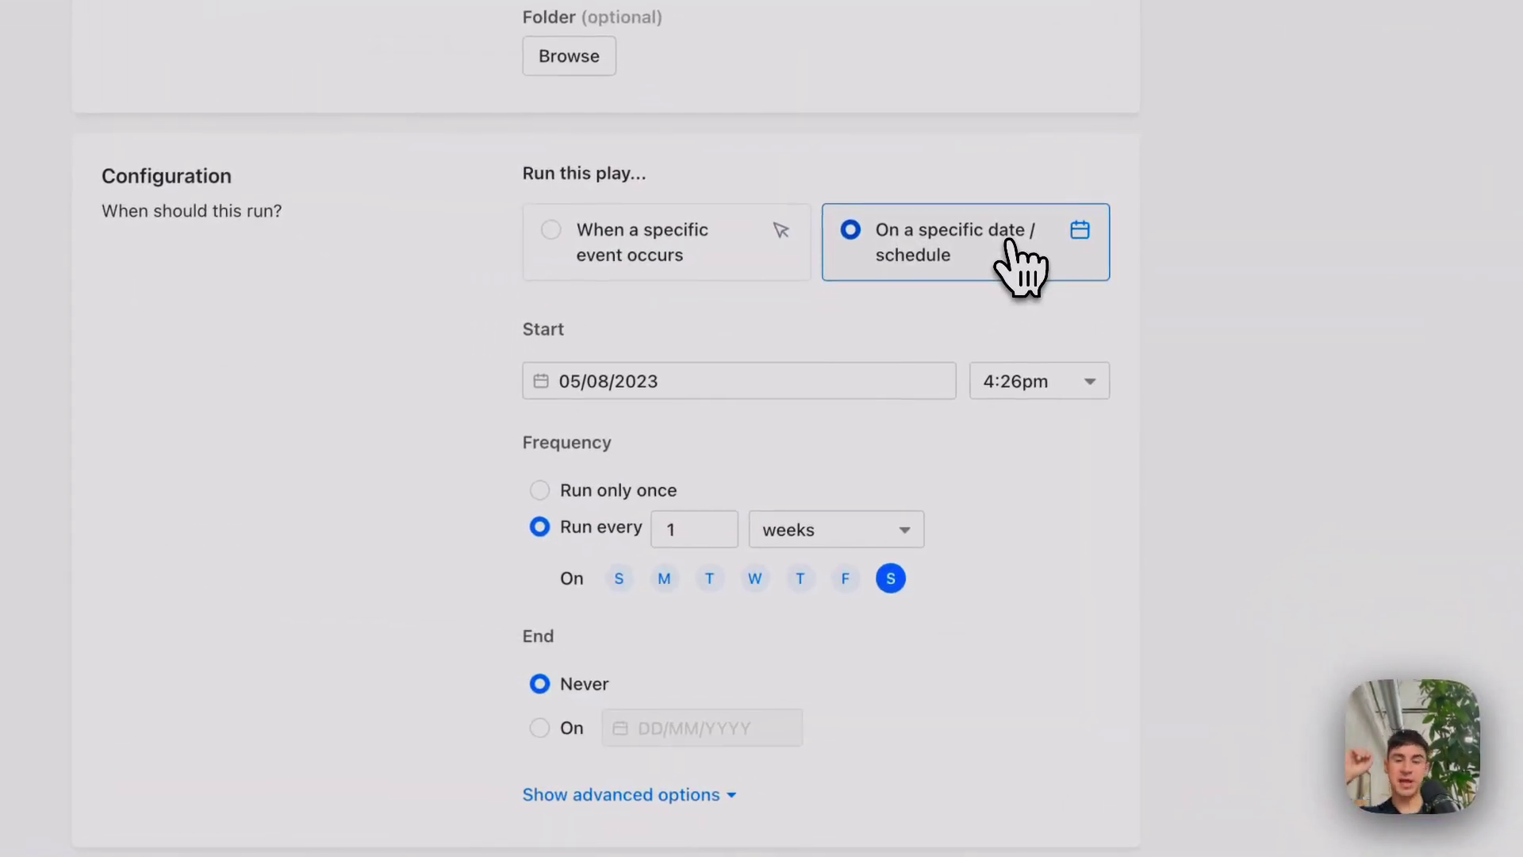
left_click(1002, 379)
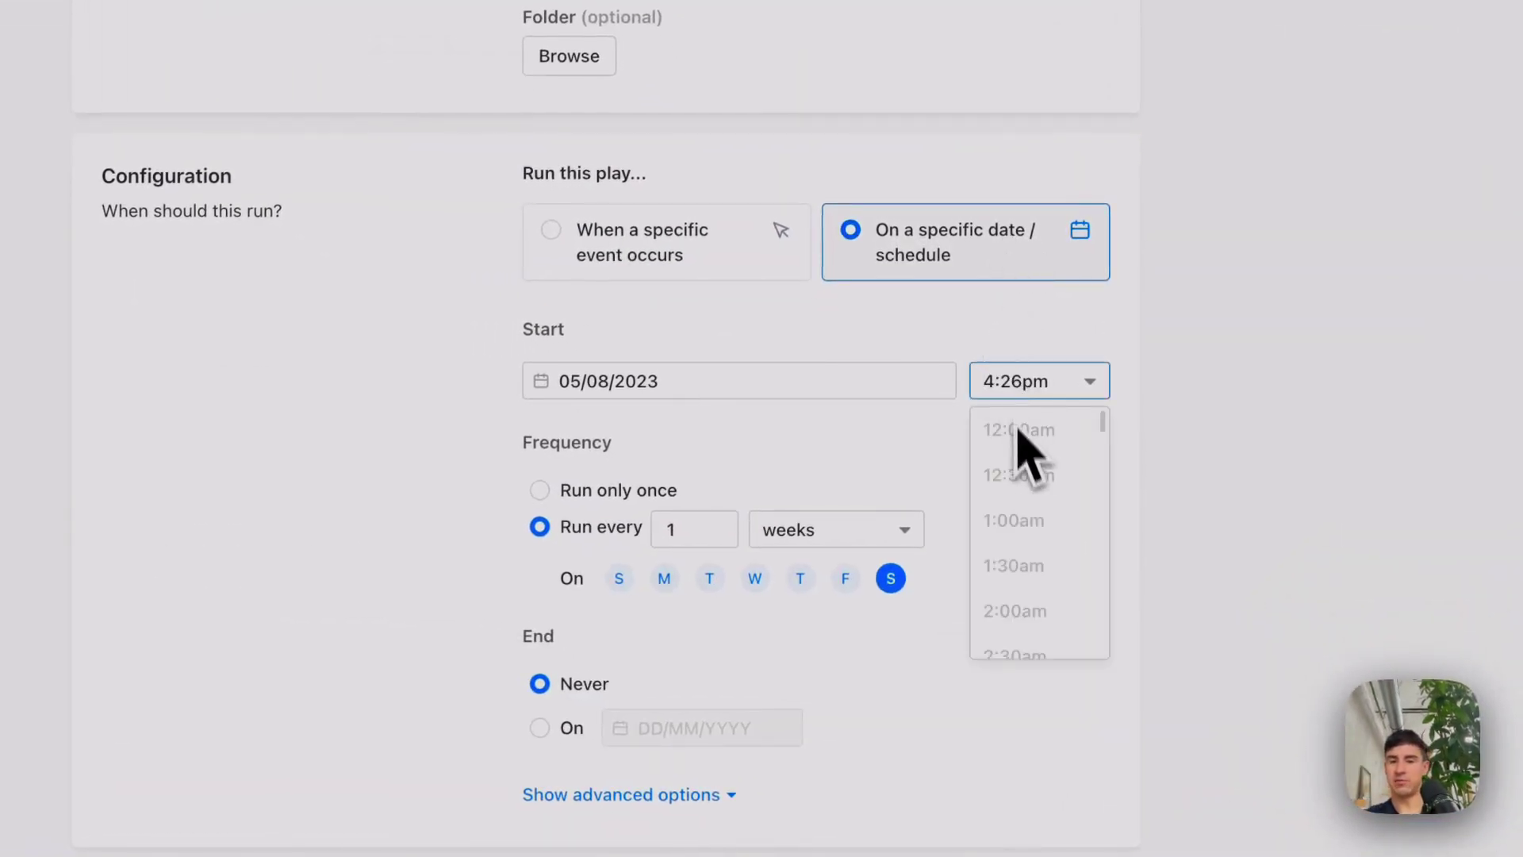
scroll(1019, 476, "down", 8)
left_click(740, 387)
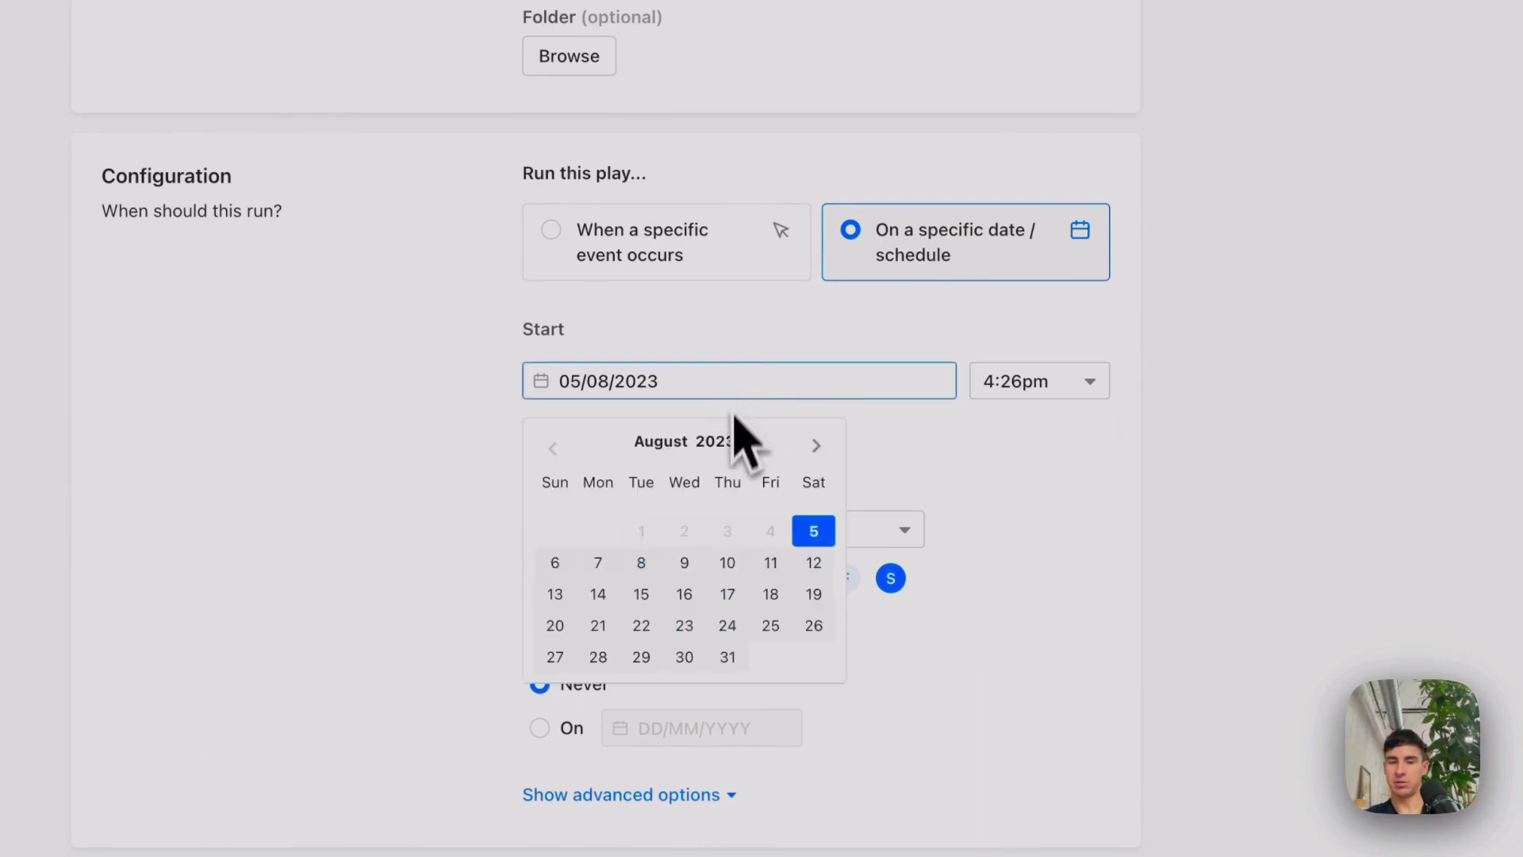
left_click(600, 567)
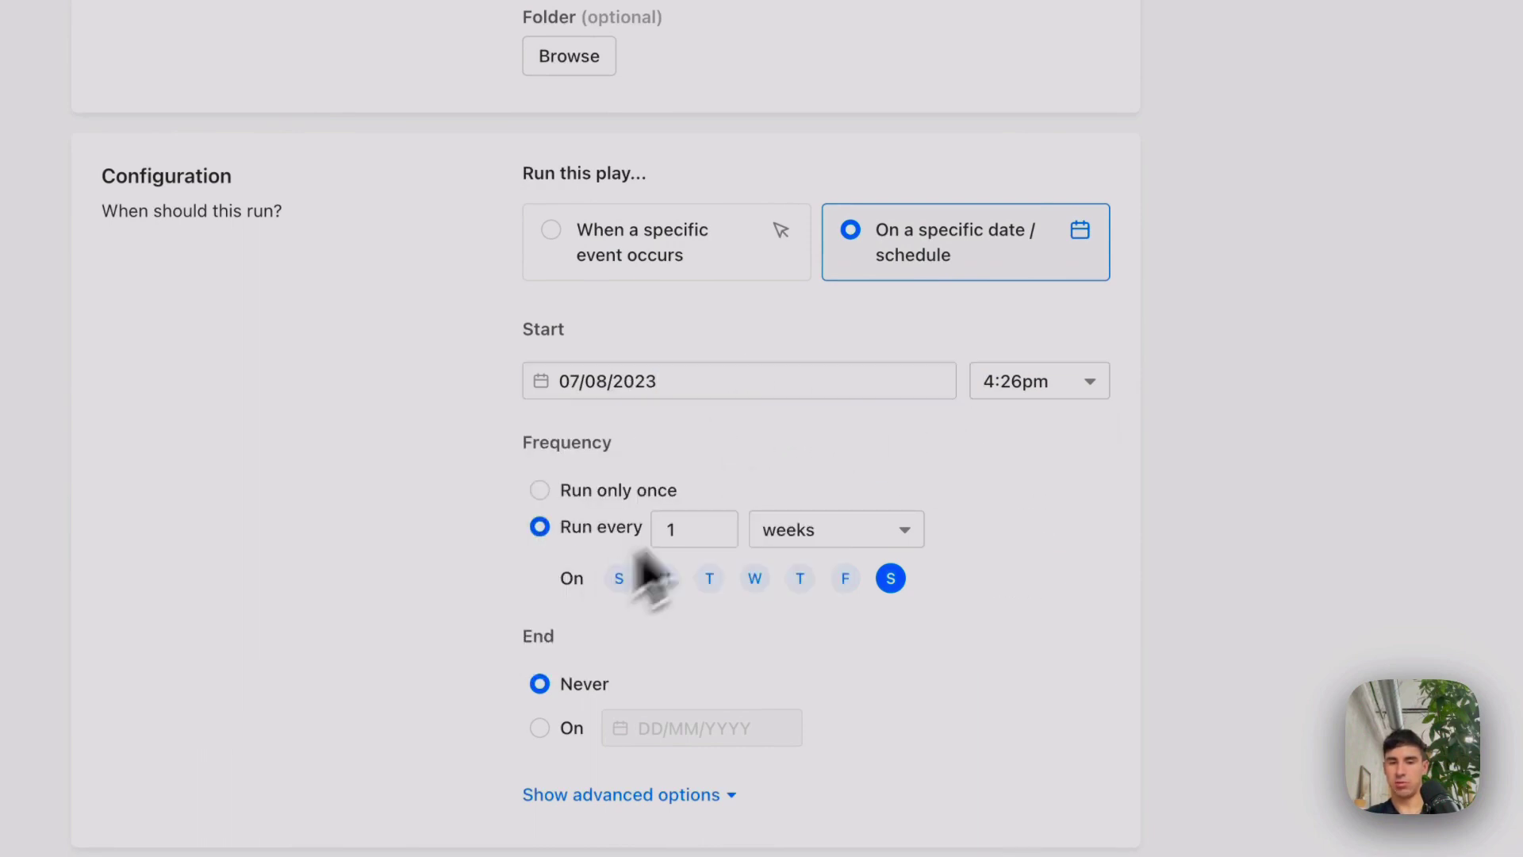
Set the play's start time to 8:30am and its repeat frequency unit to days.
left_click(1021, 387)
scroll(1035, 515, "down", 3)
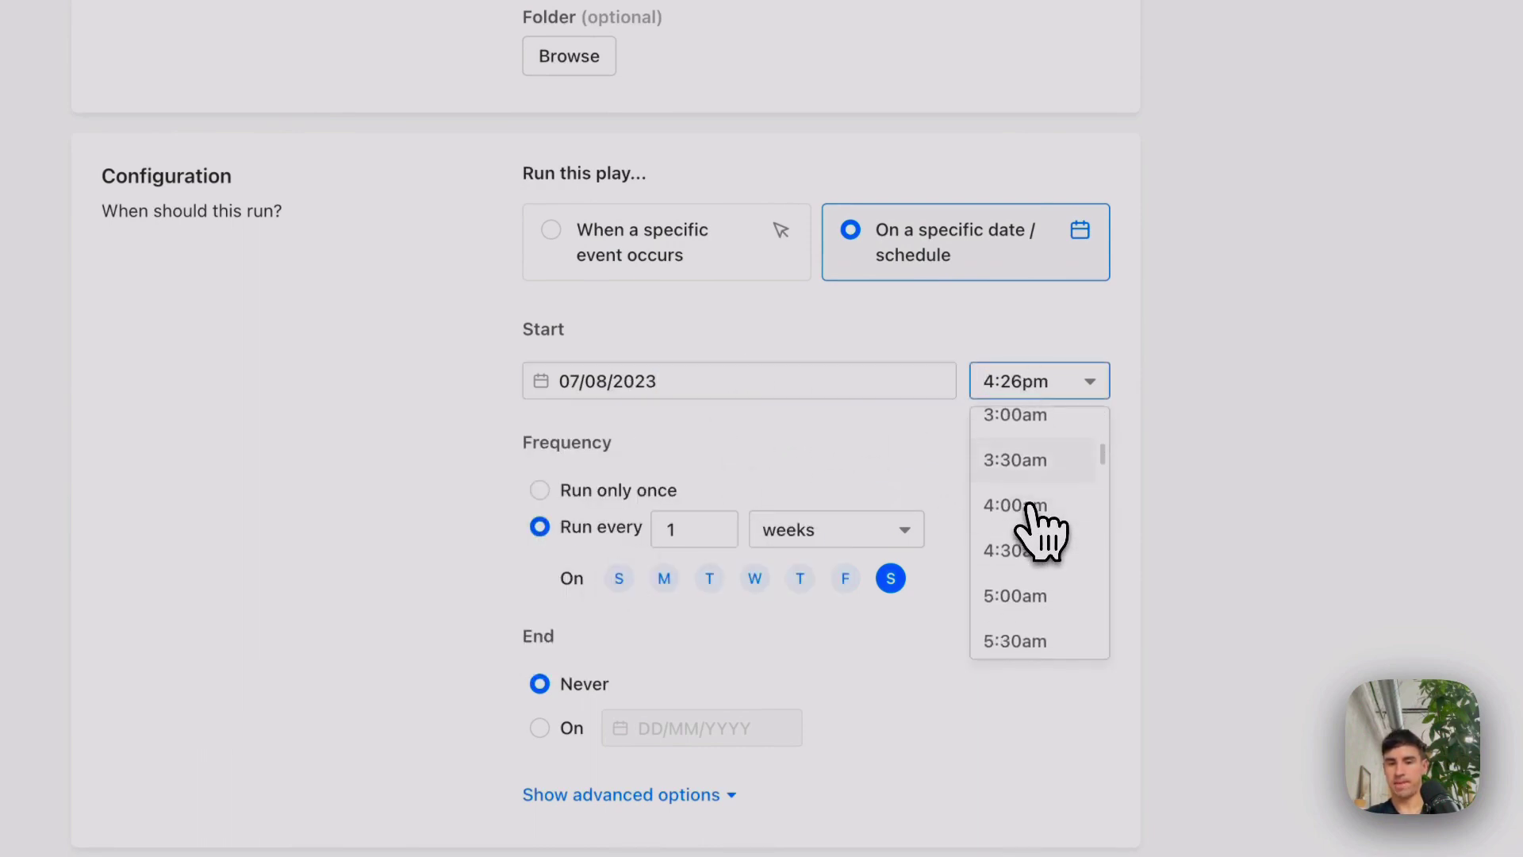
scroll(1039, 530, "down", 6)
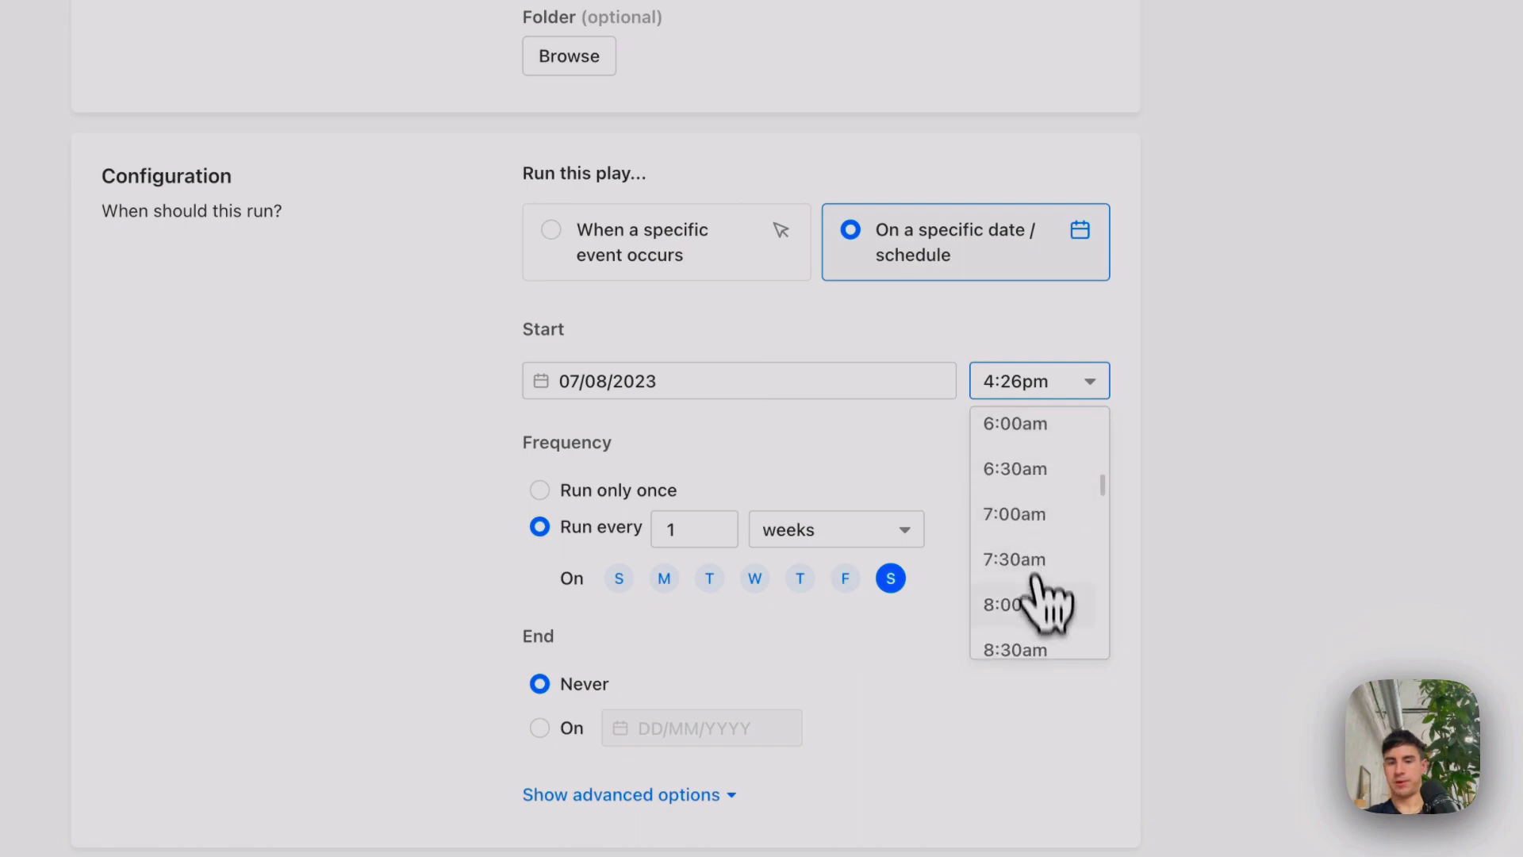
left_click(1020, 649)
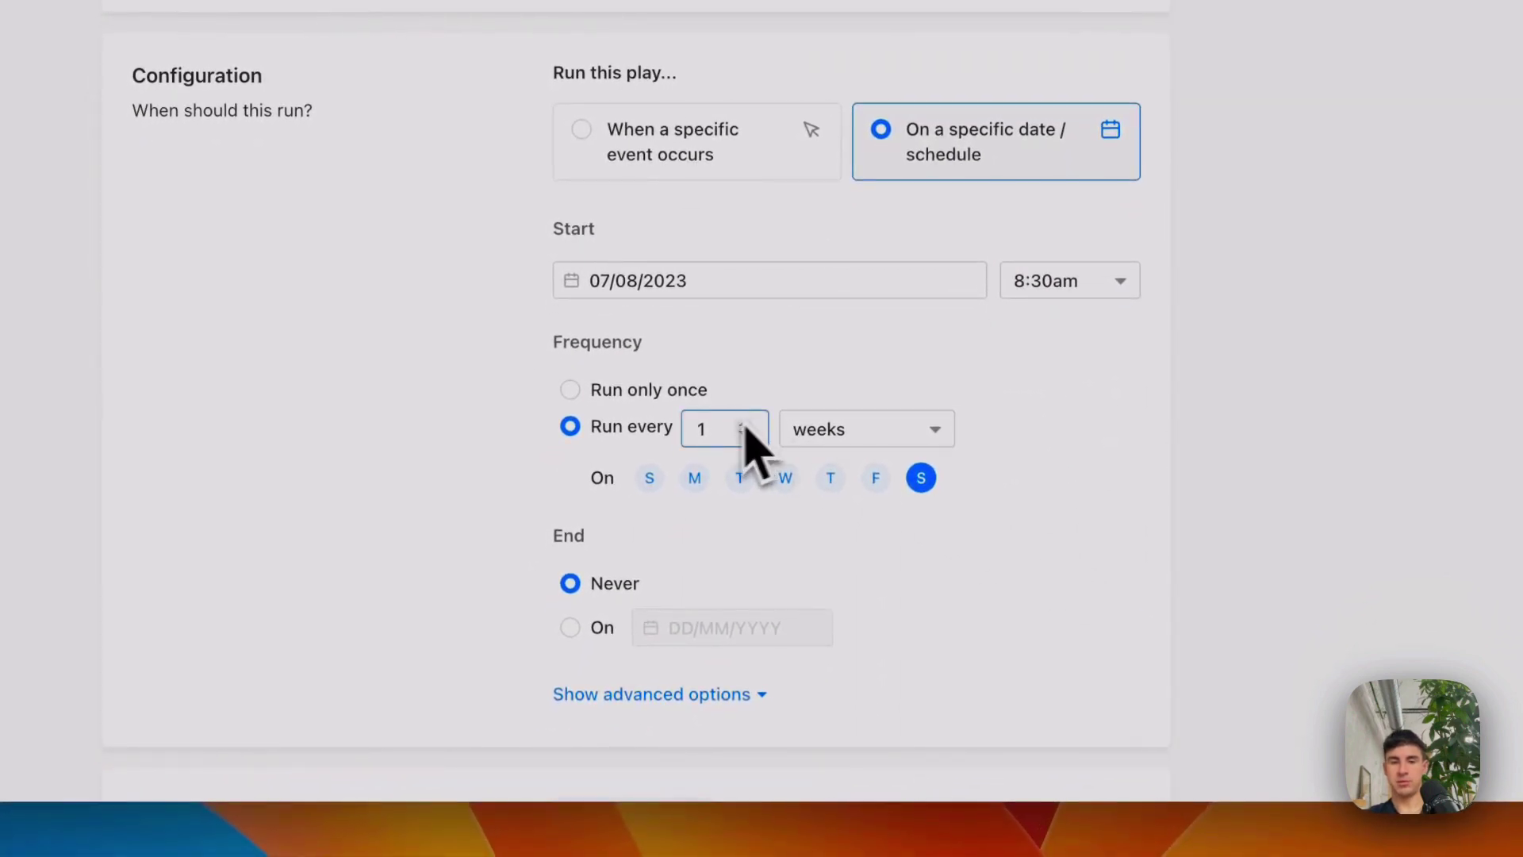
left_click(854, 432)
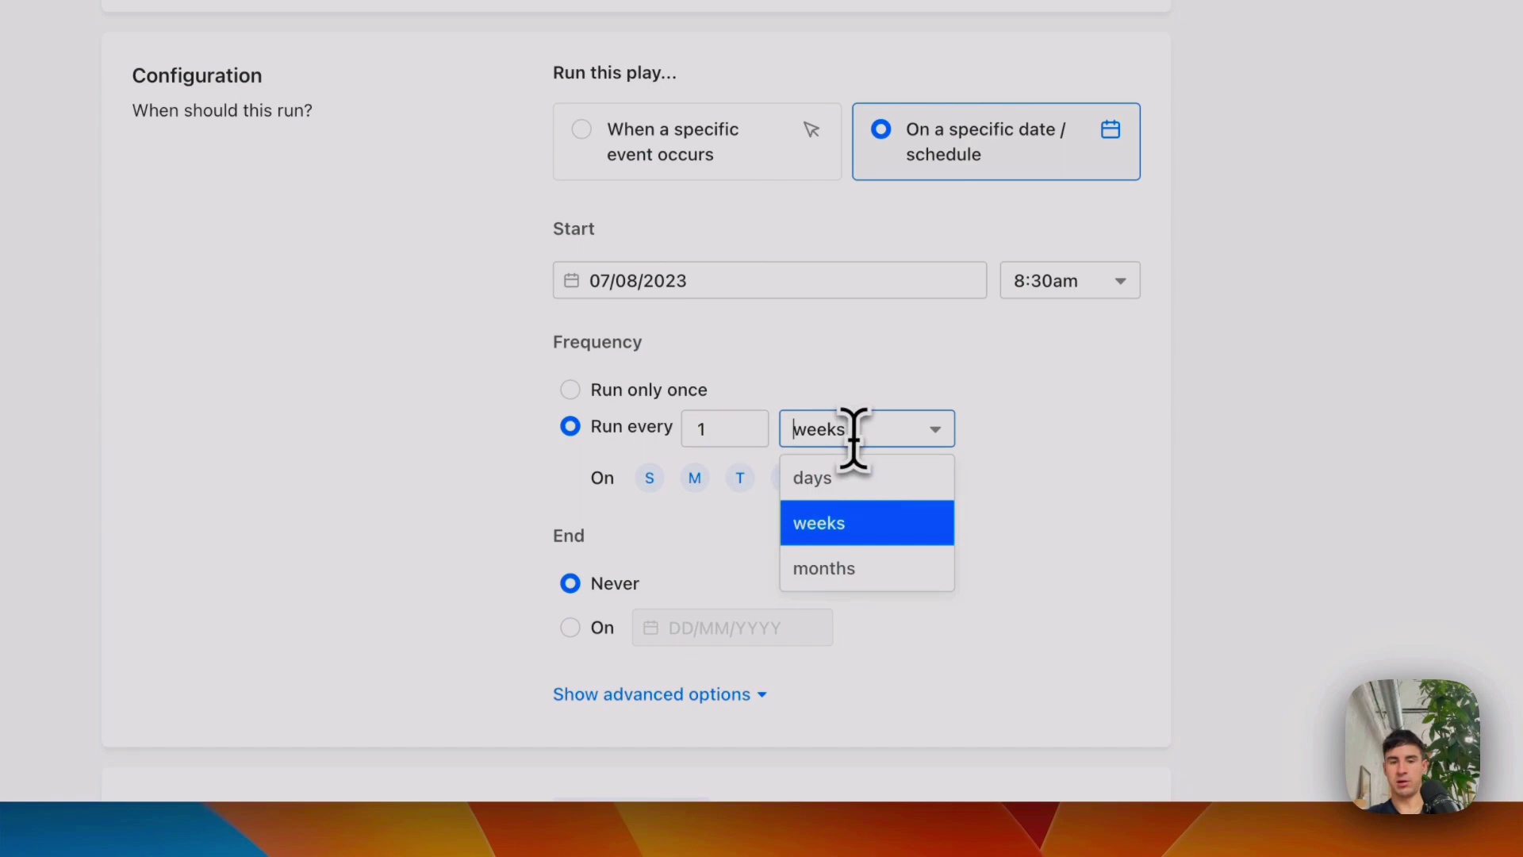
left_click(857, 480)
Filter the play's saved people to those in the Real Estate list and save the filters.
scroll(870, 510, "down", 2)
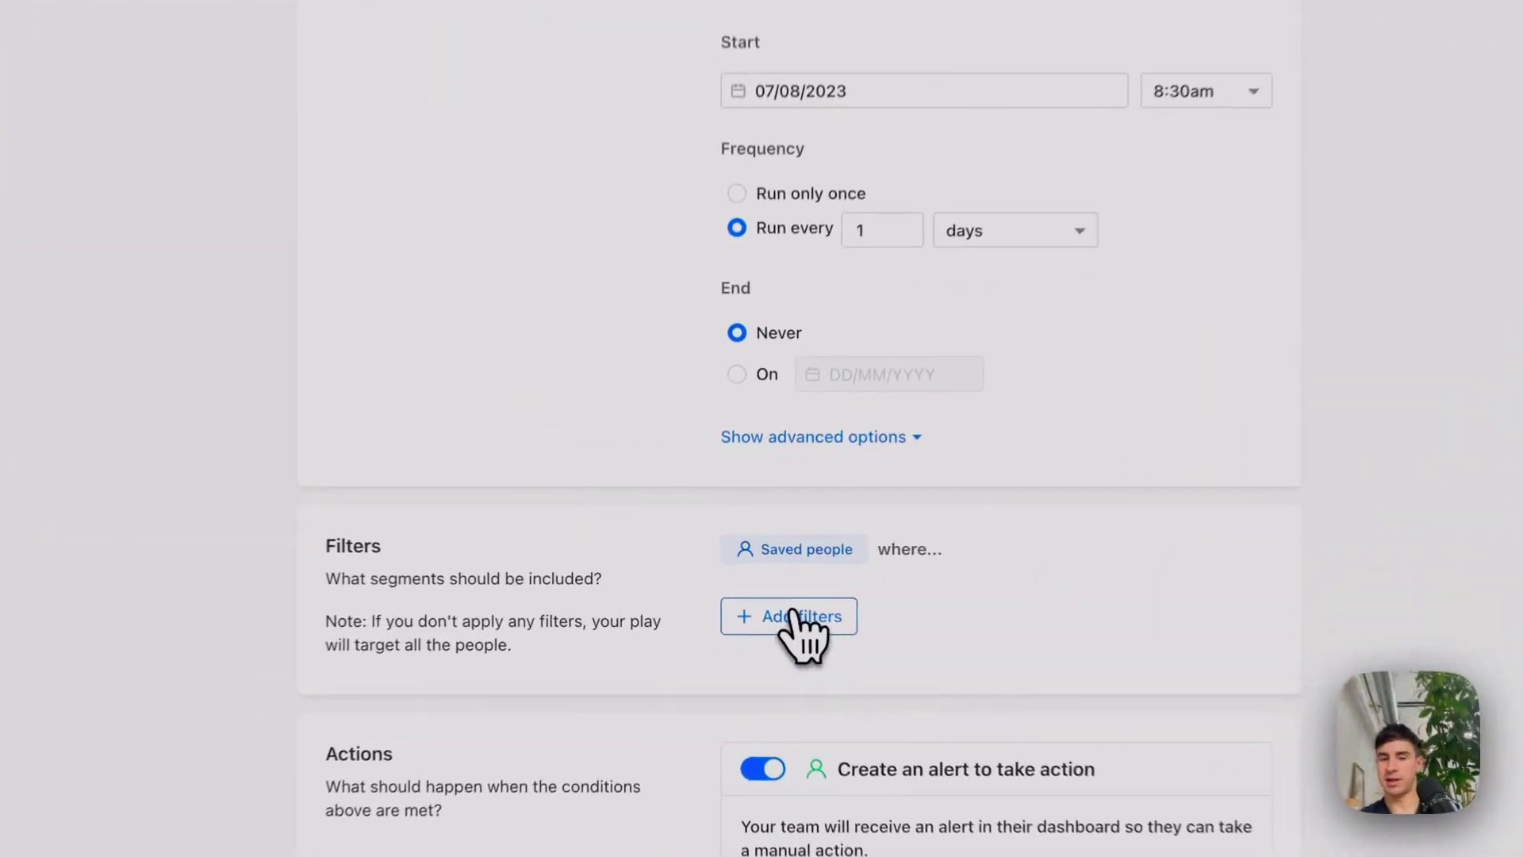
left_click(758, 584)
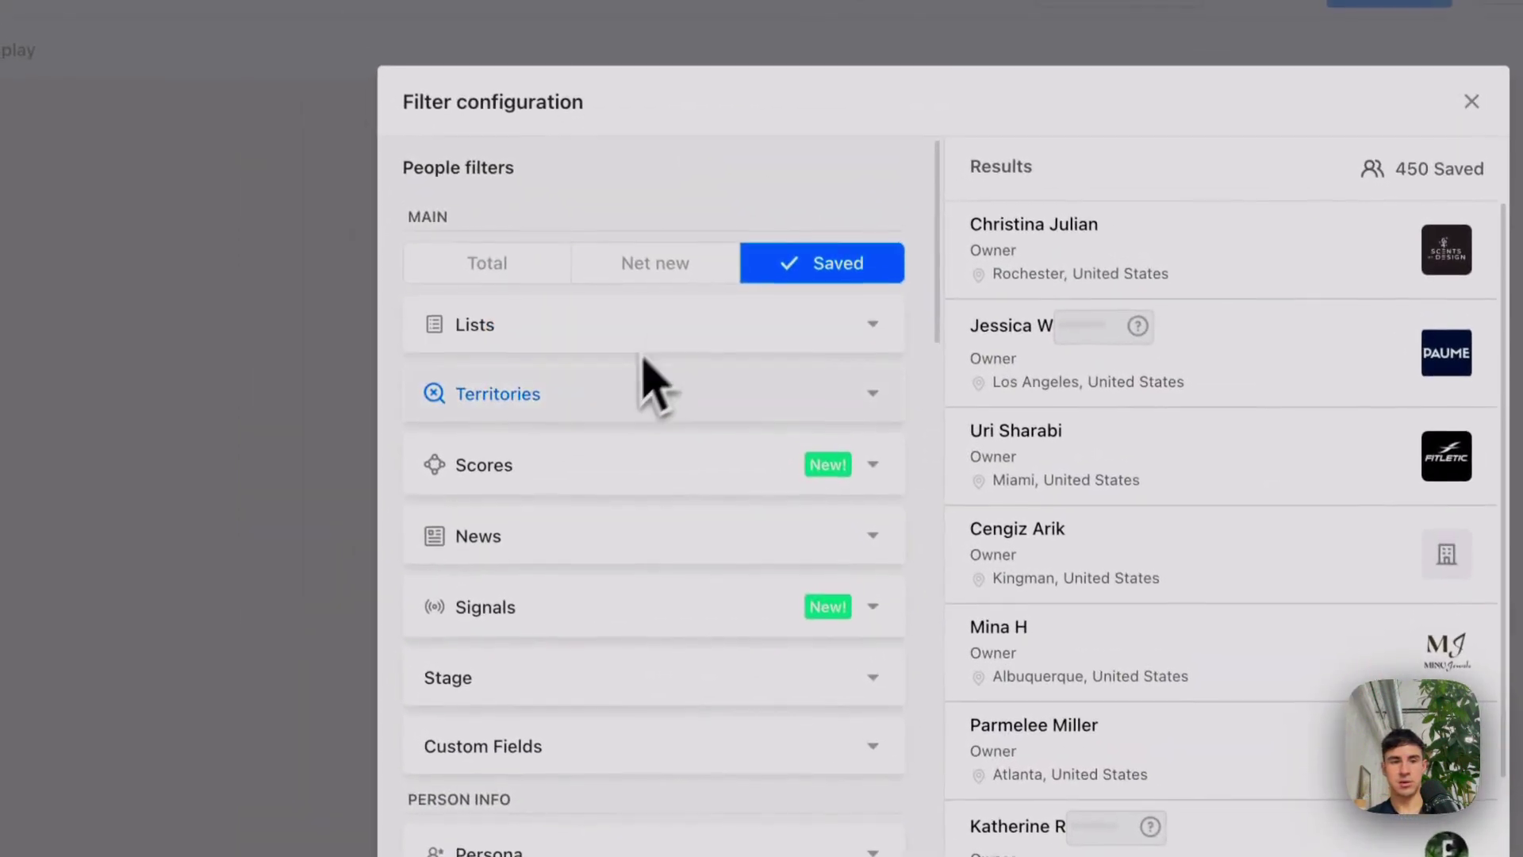
left_click(495, 322)
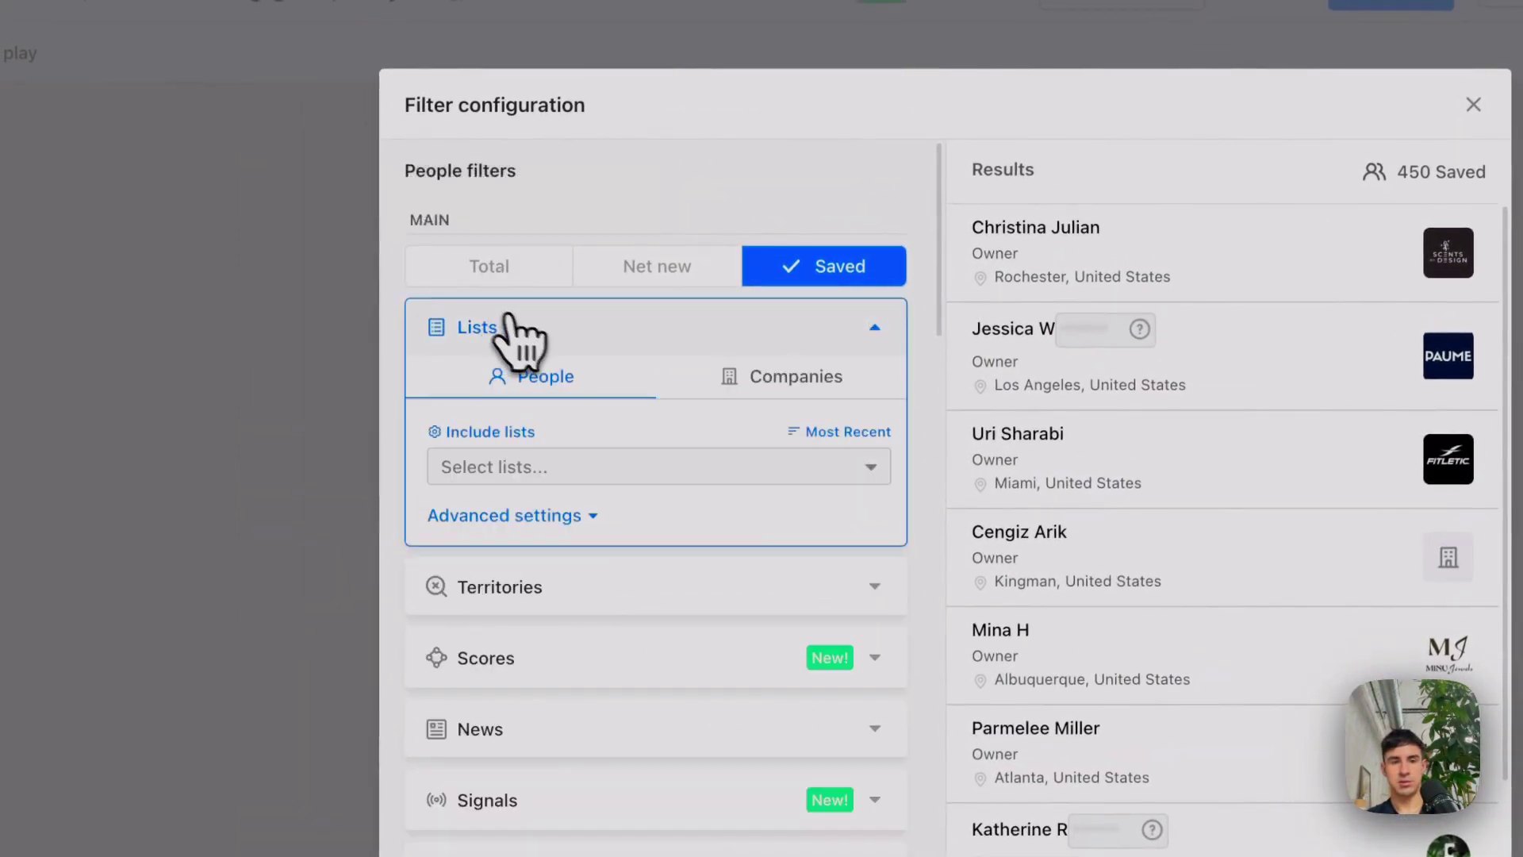
left_click(622, 468)
left_click(559, 576)
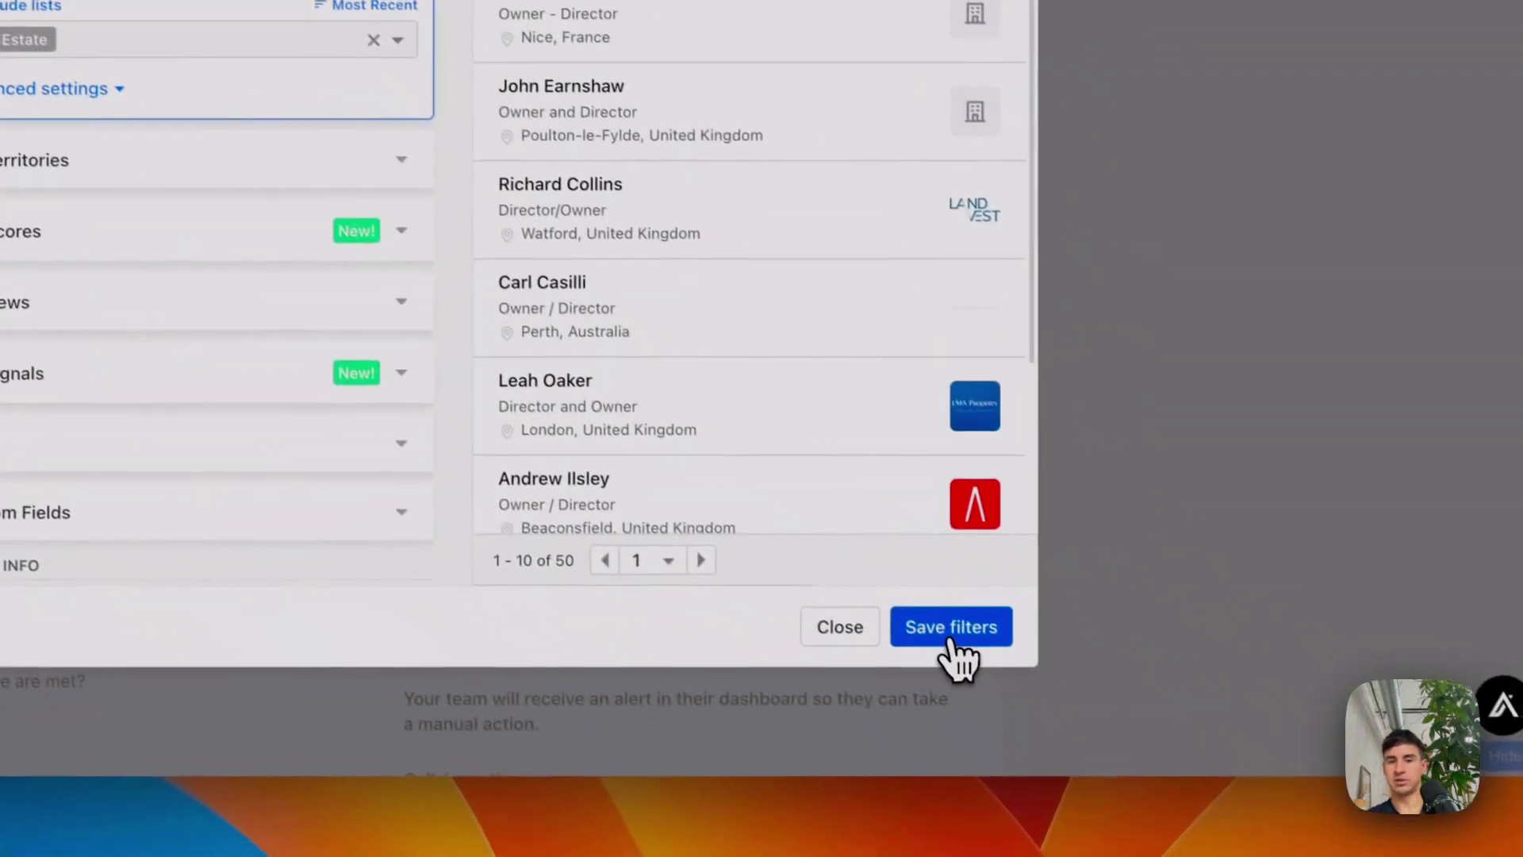
left_click(1194, 784)
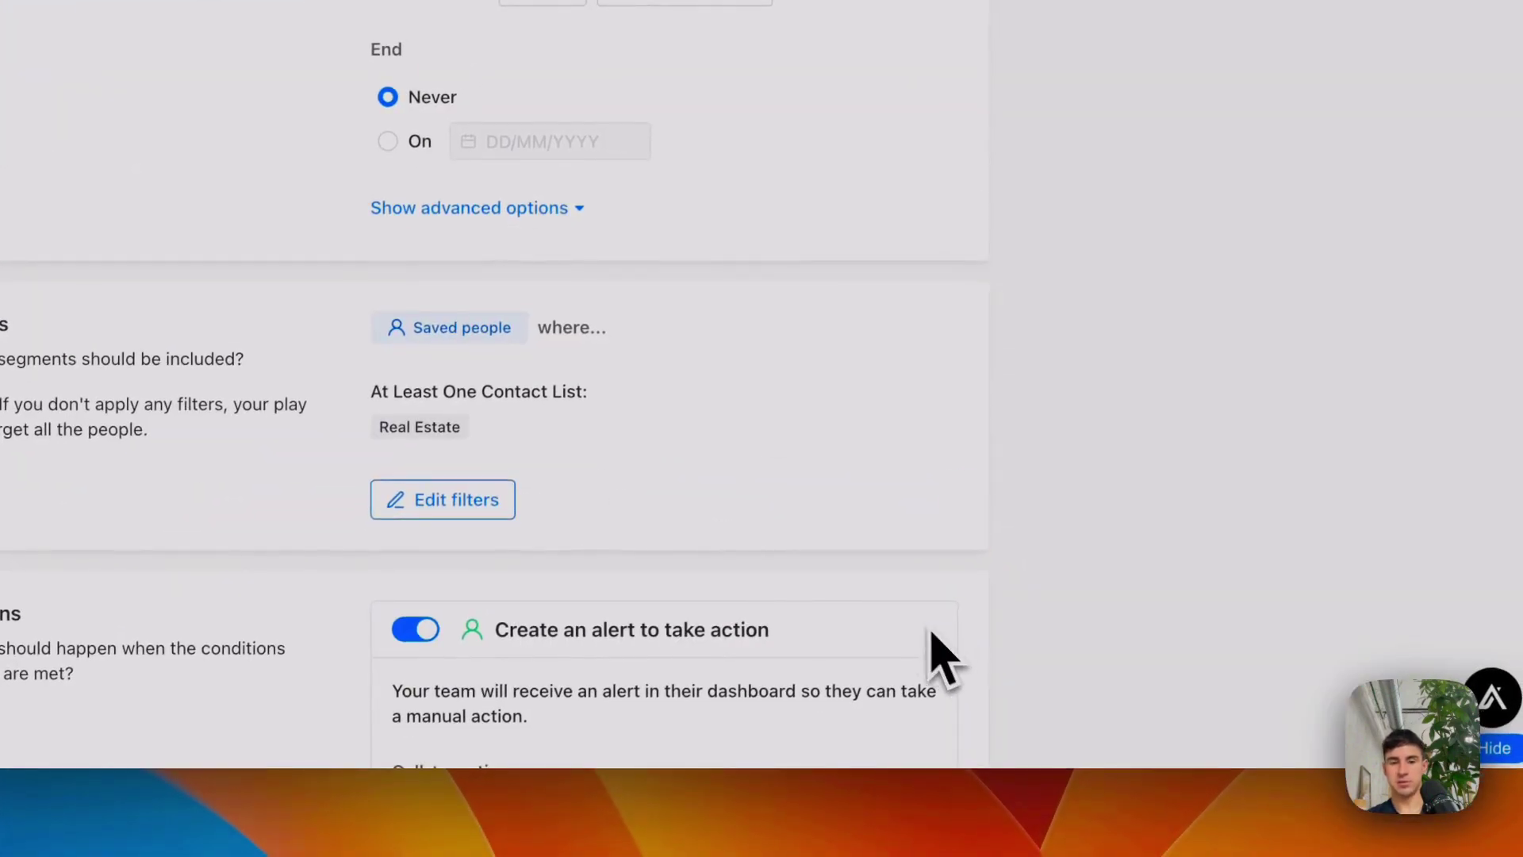
Turn off the alert for manual action and choose Add contacts to sequence as the first automated action.
scroll(764, 561, "down", 2)
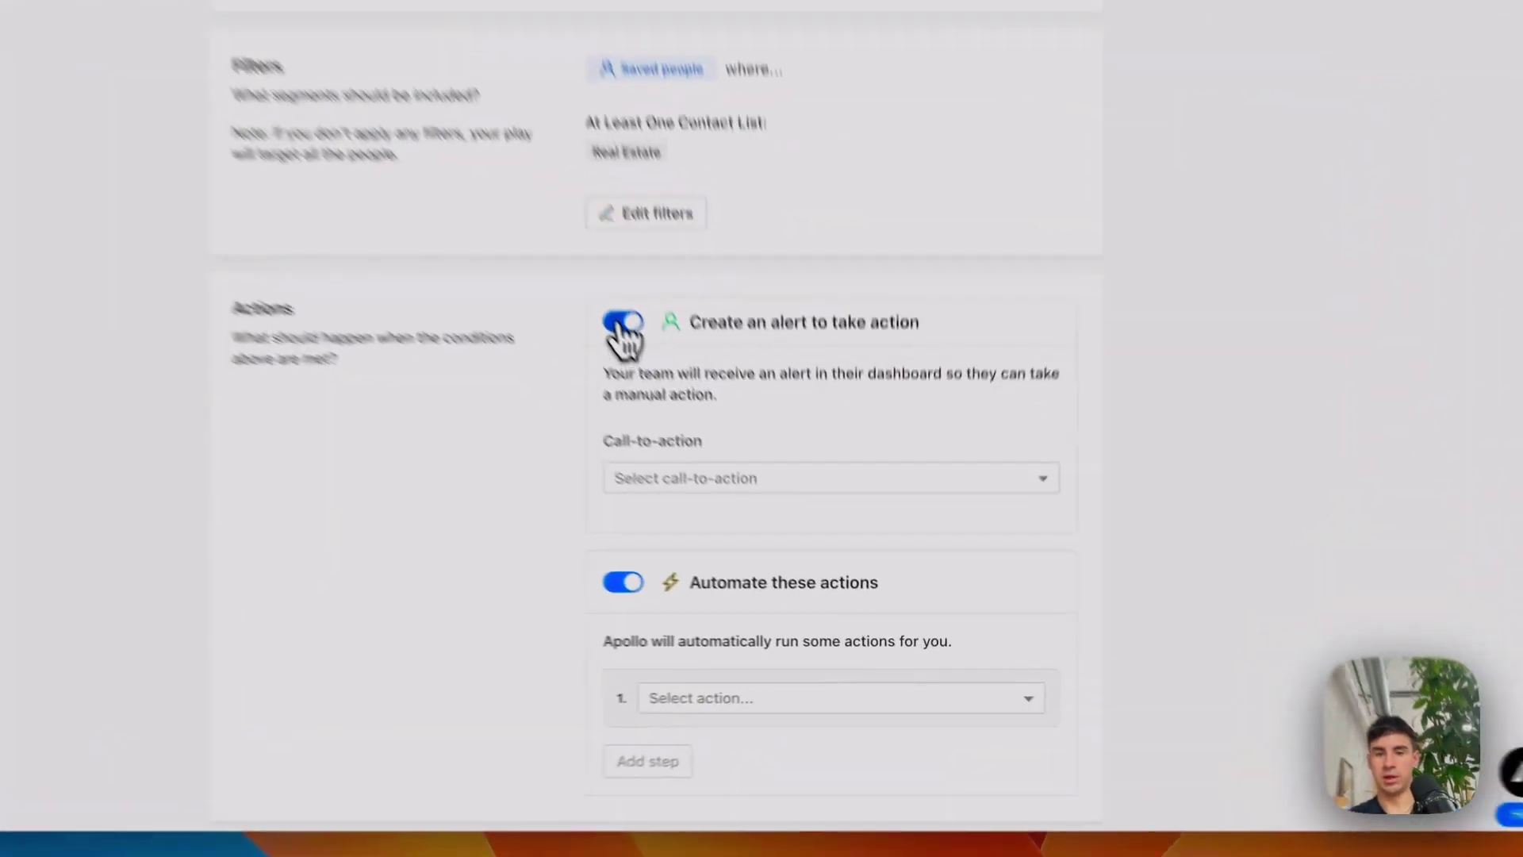
left_click(622, 323)
scroll(808, 397, "down", 2)
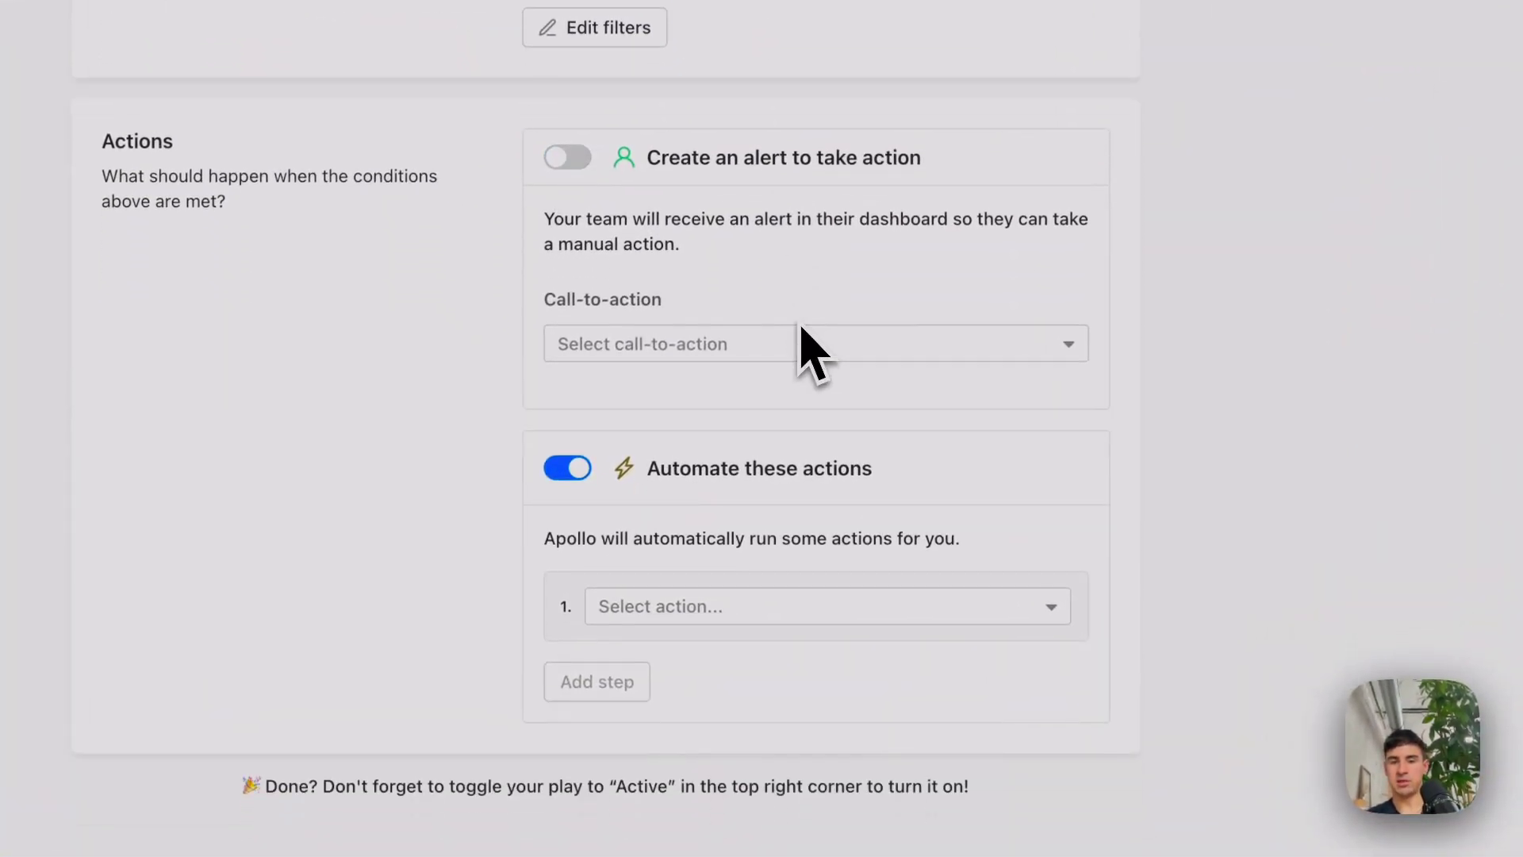
left_click(698, 607)
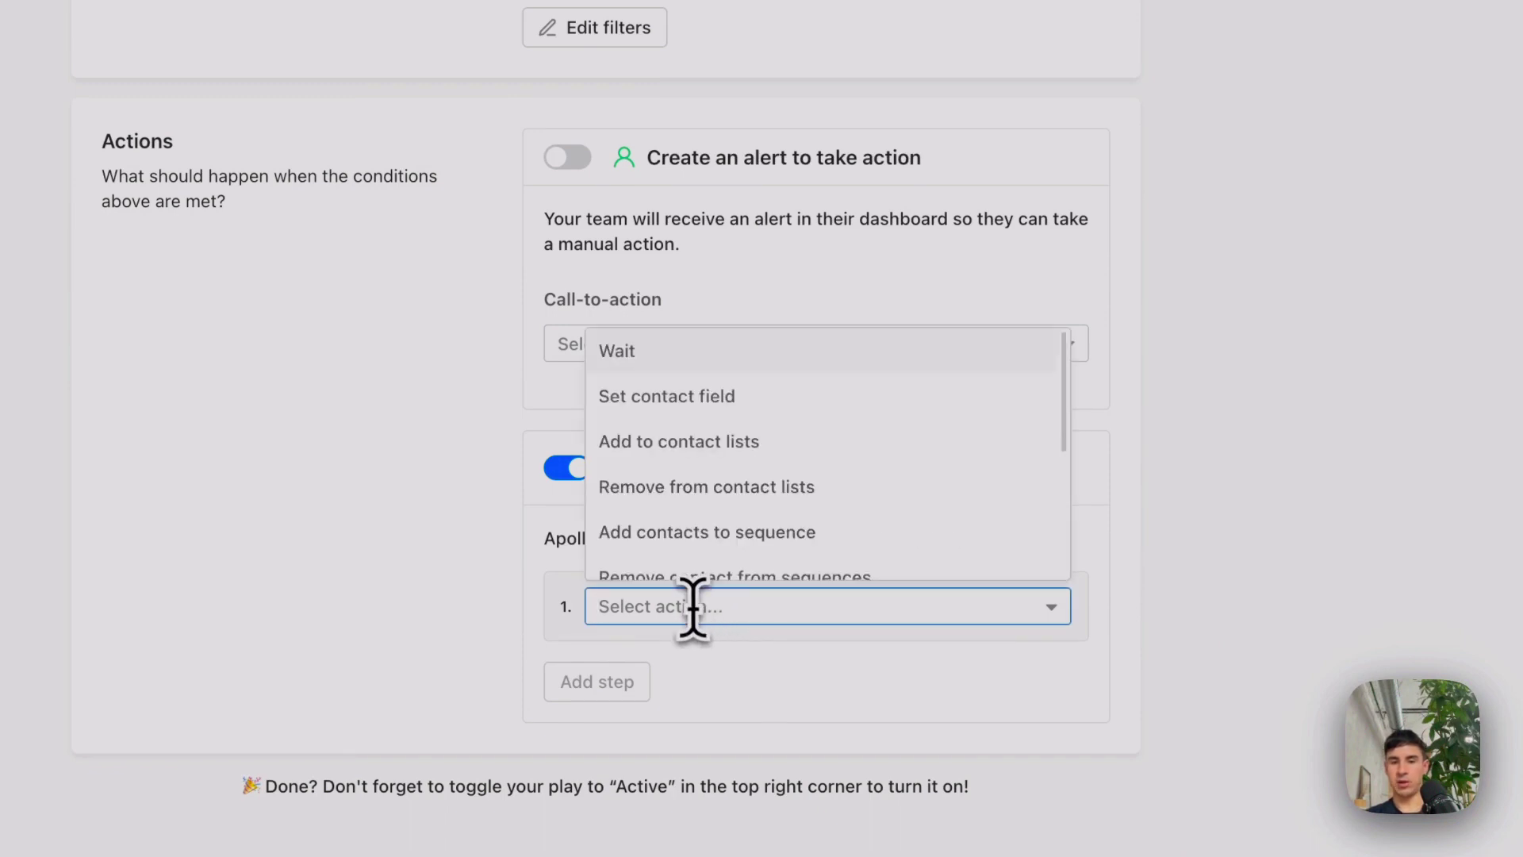
left_click(1254, 442)
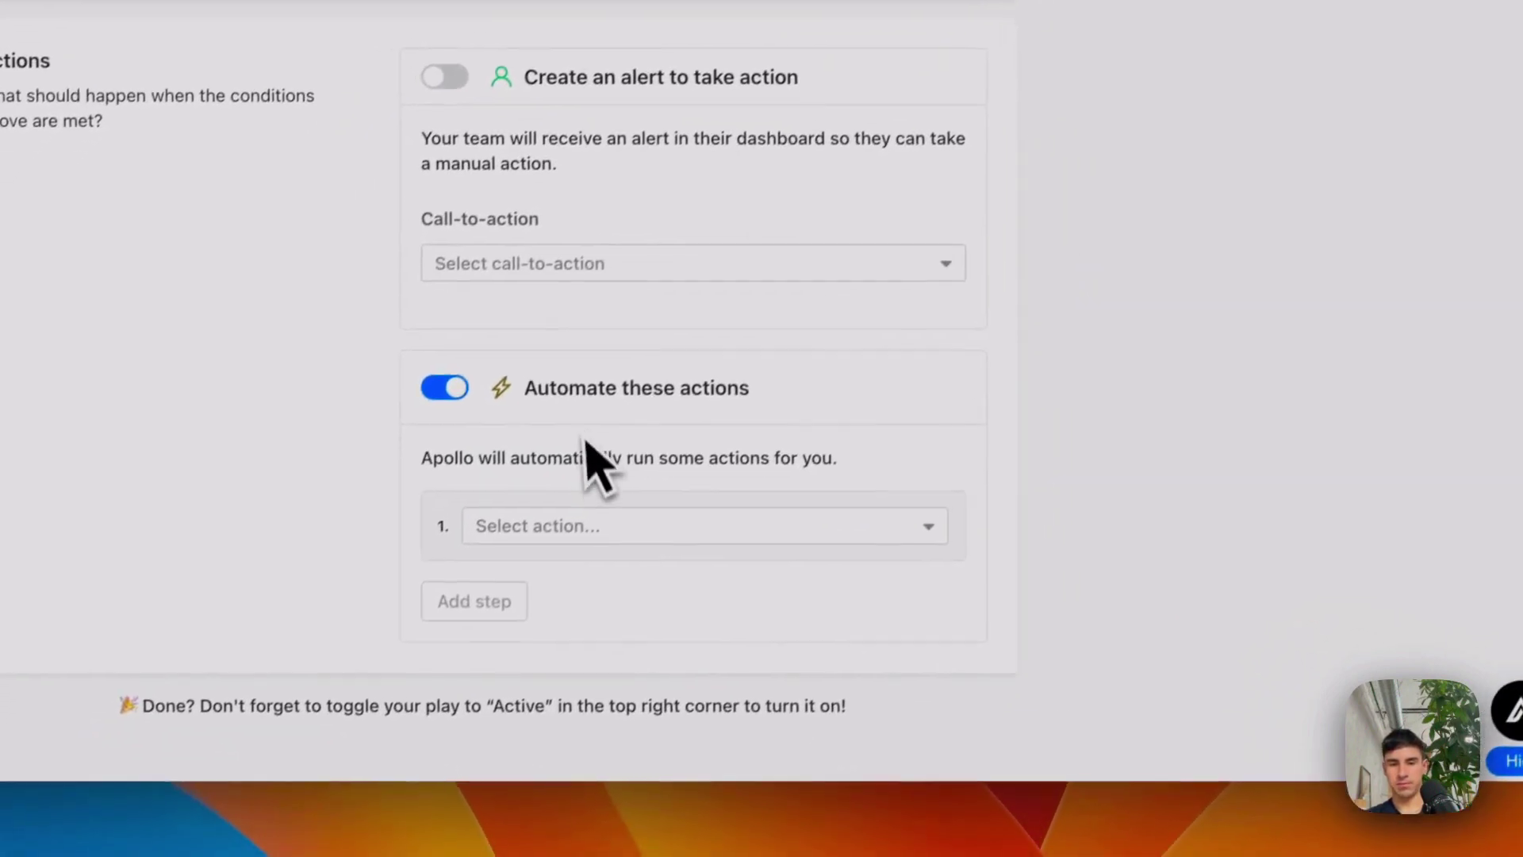
left_click(591, 528)
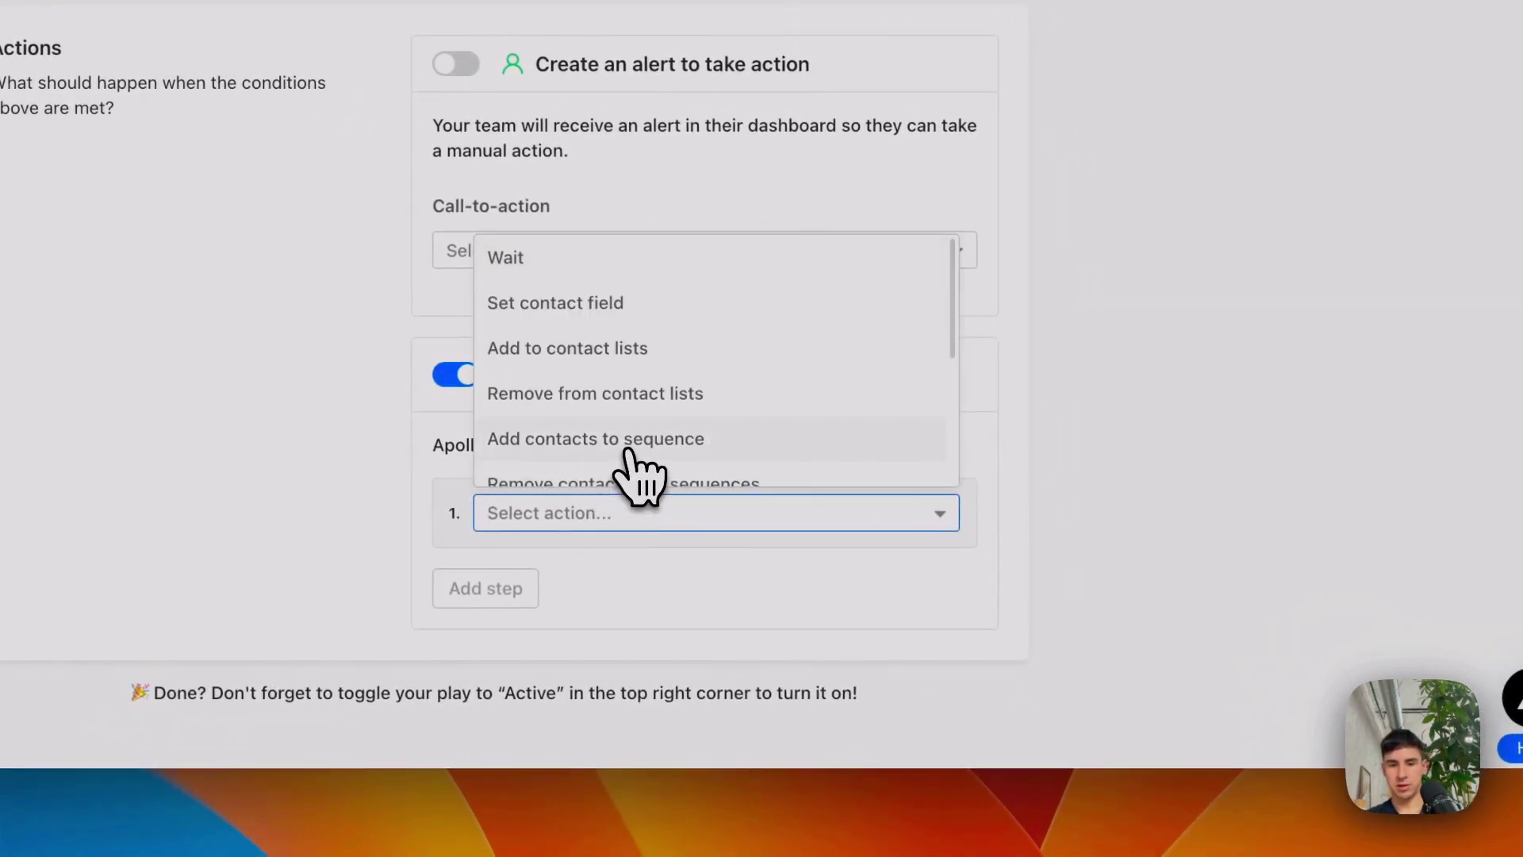
scroll(629, 452, "down", 6)
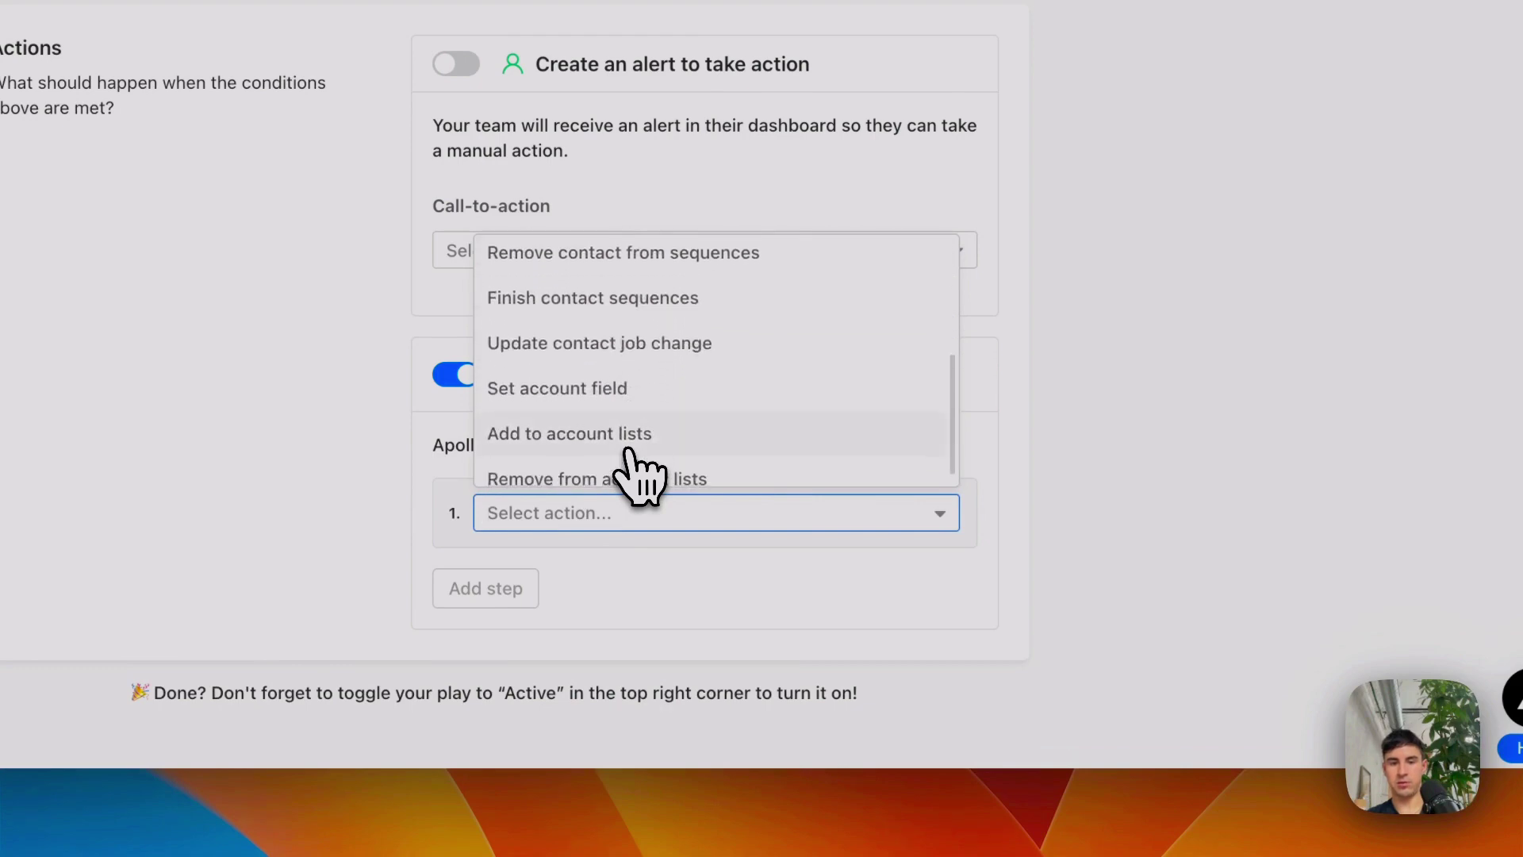
scroll(628, 452, "up", 4)
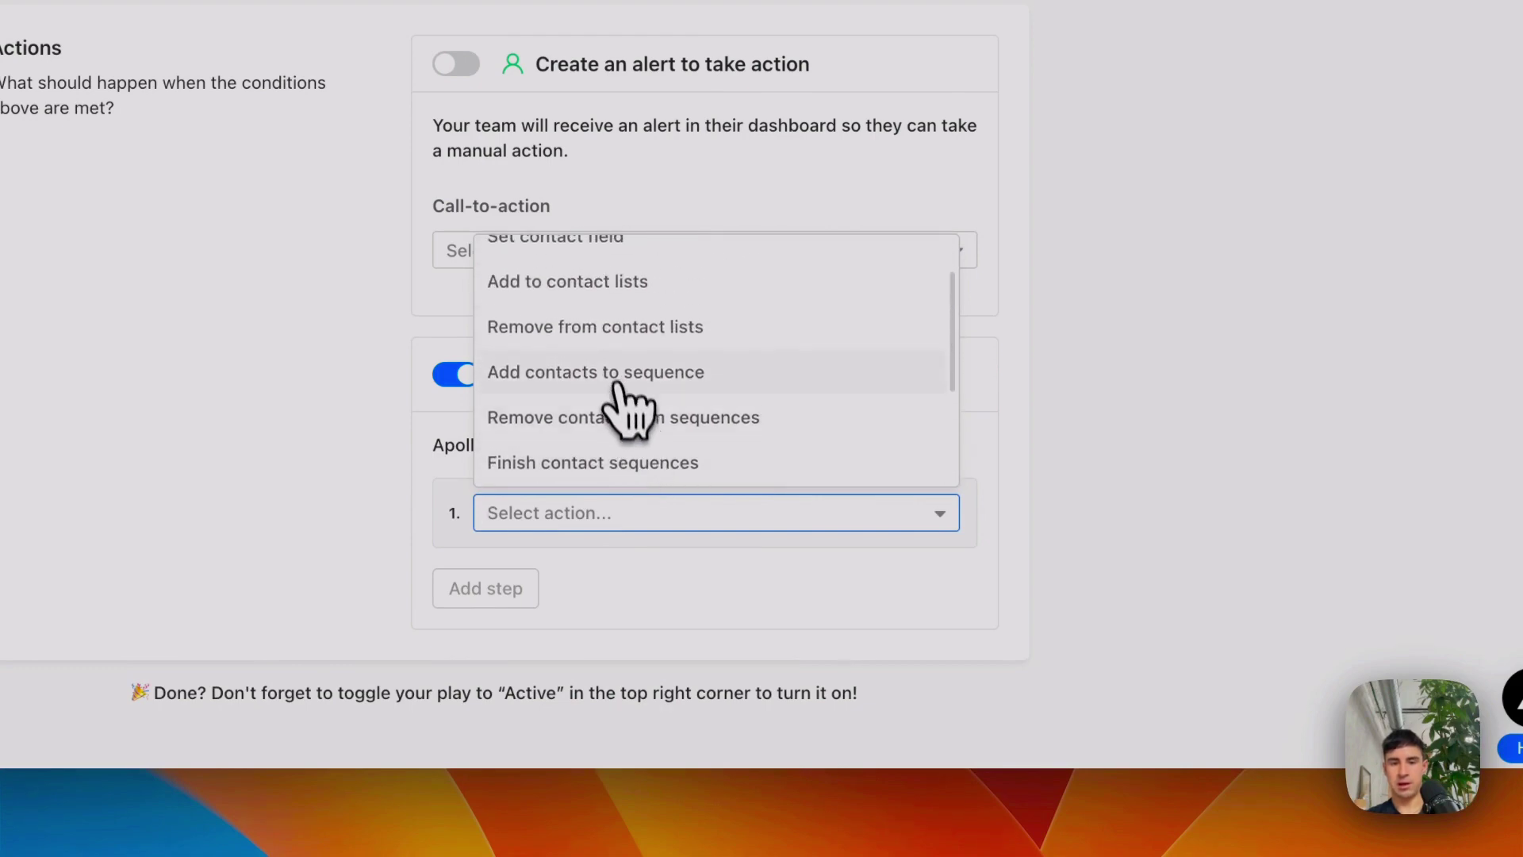
left_click(619, 383)
Assign Real Estate Sequence 4 Mails to the action, send from your own mailbox as Specific User, and save the play.
scroll(1127, 429, "down", 4)
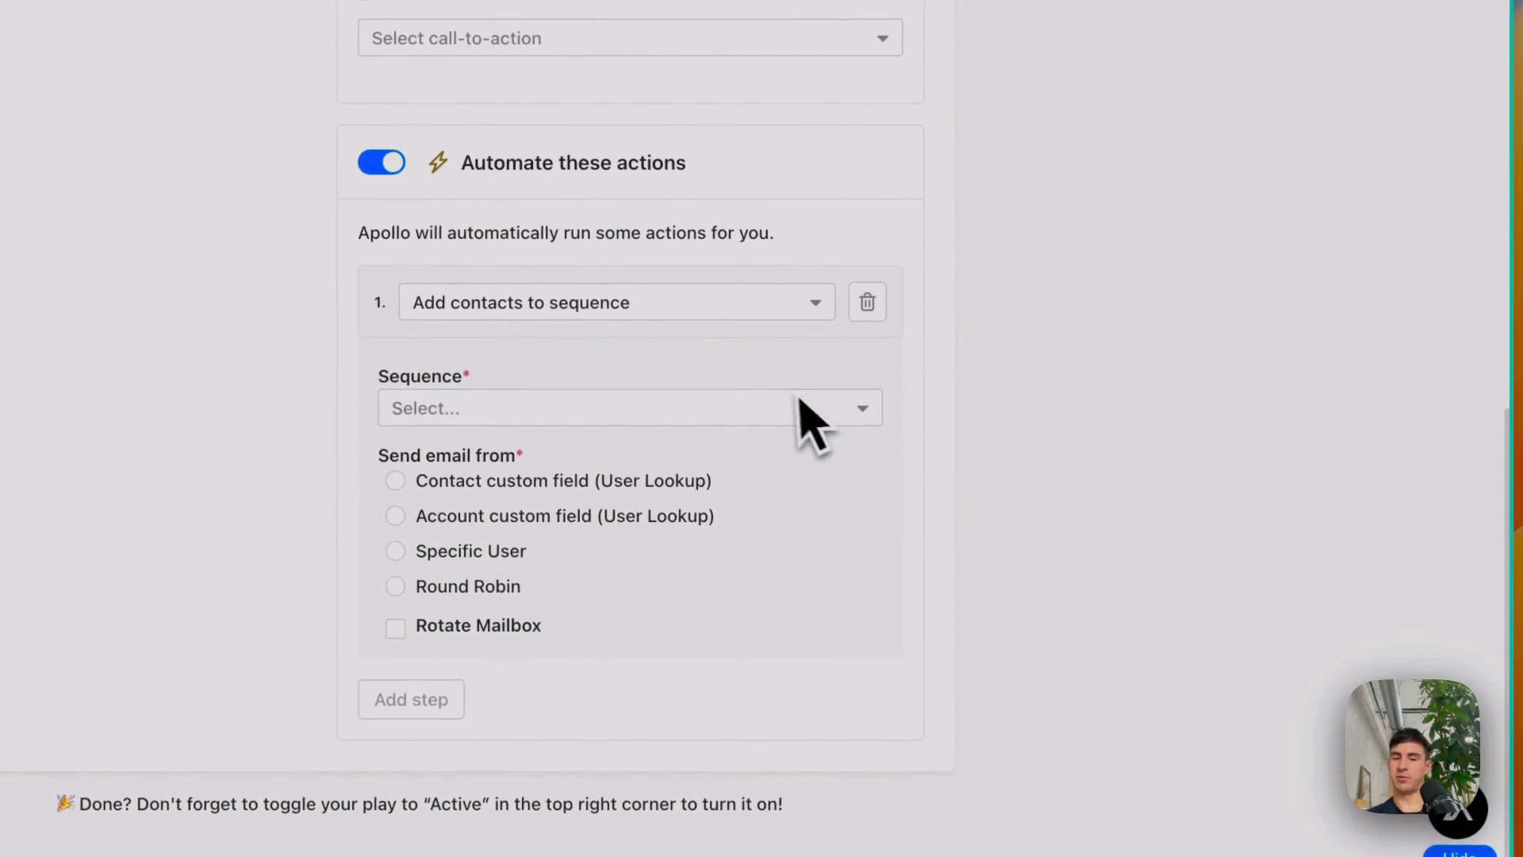
left_click(650, 410)
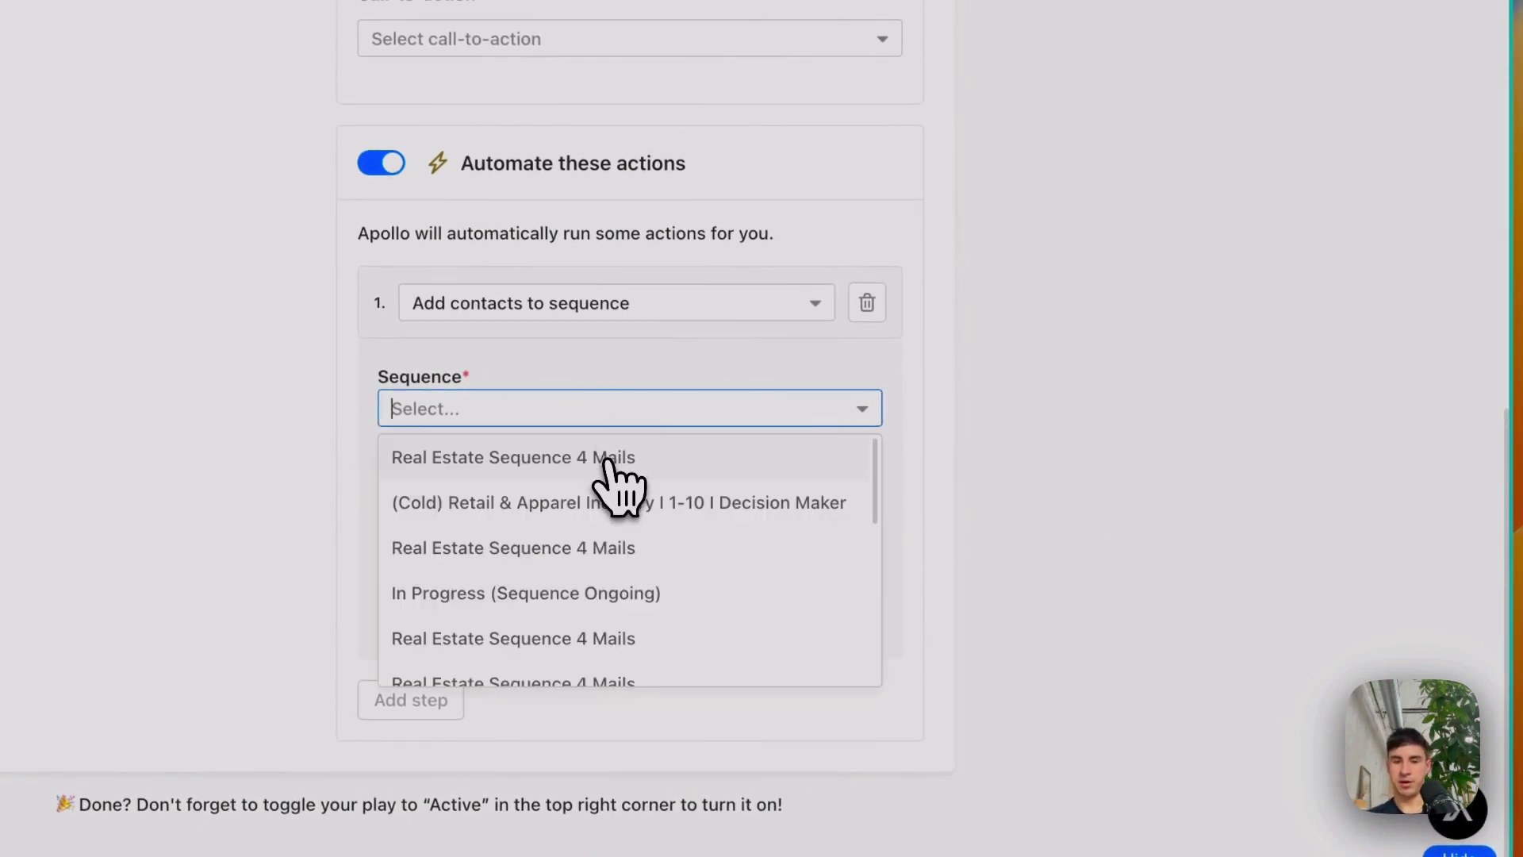
left_click(608, 464)
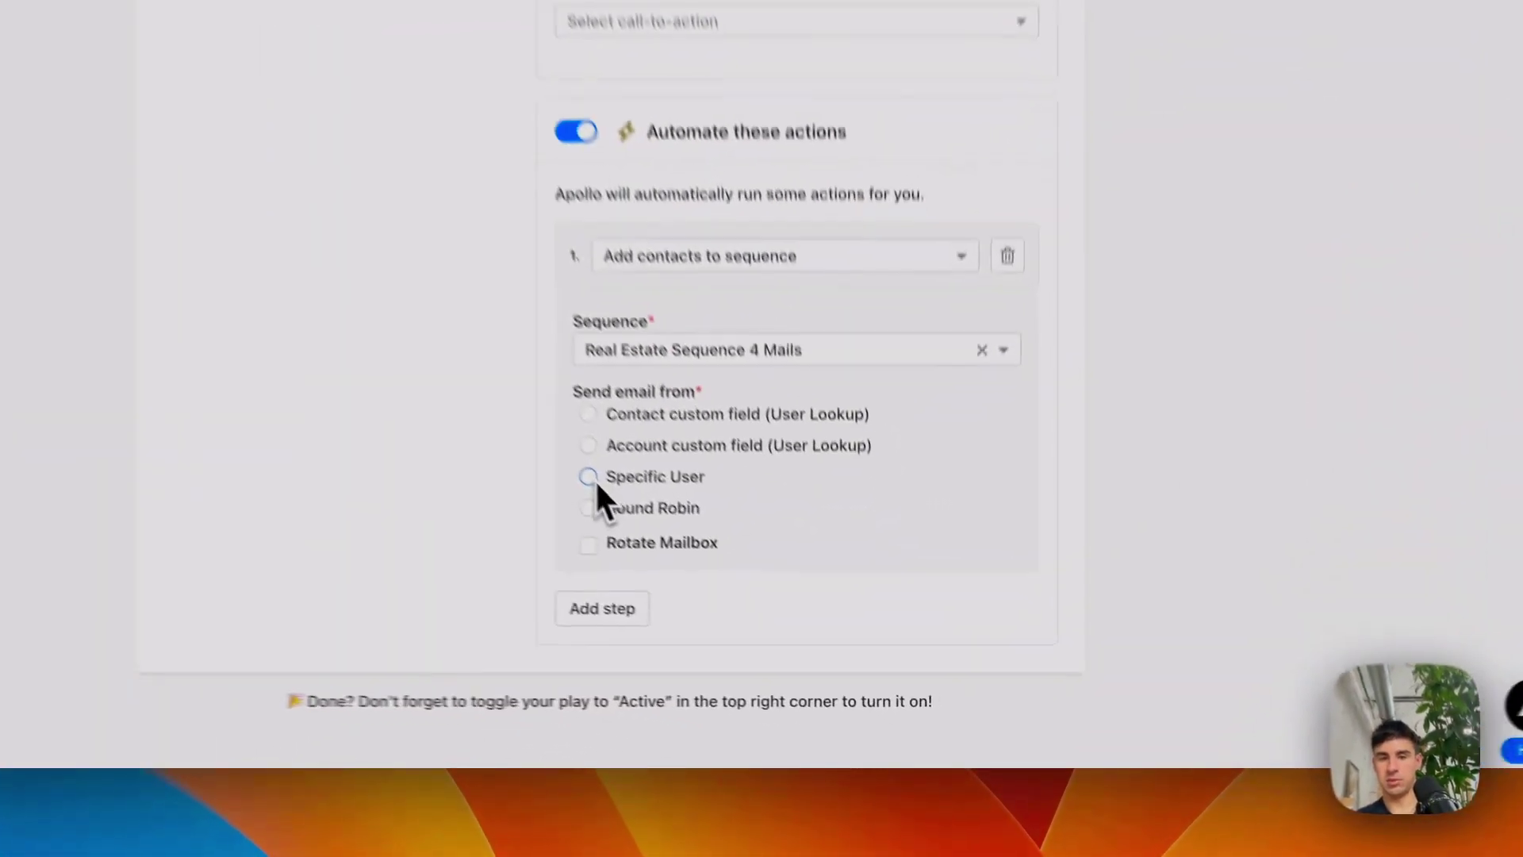
left_click(746, 604)
left_click(767, 623)
left_click(646, 531)
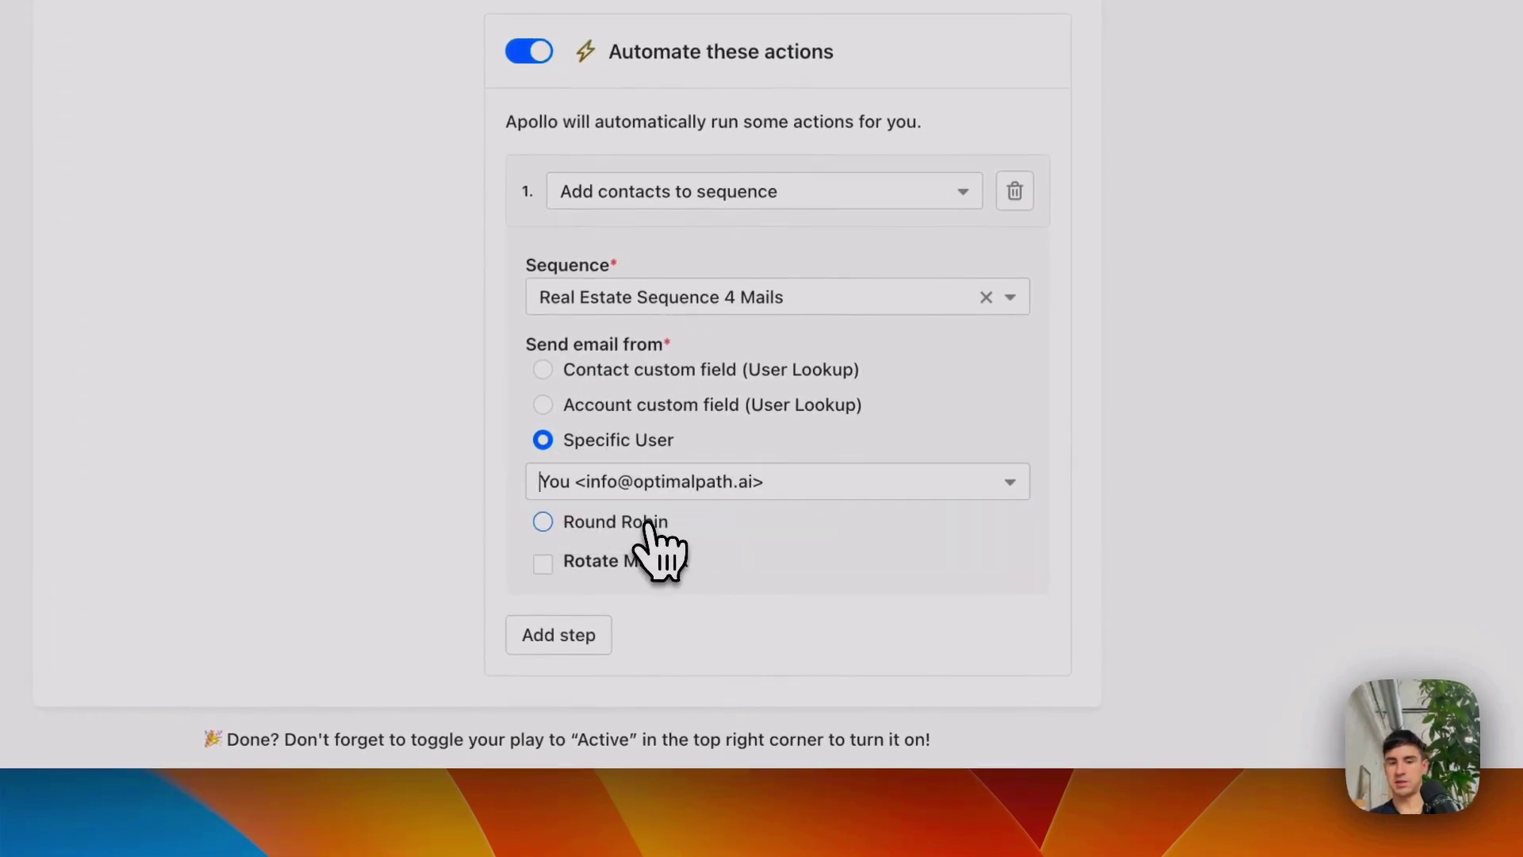
scroll(983, 520, "down", 1)
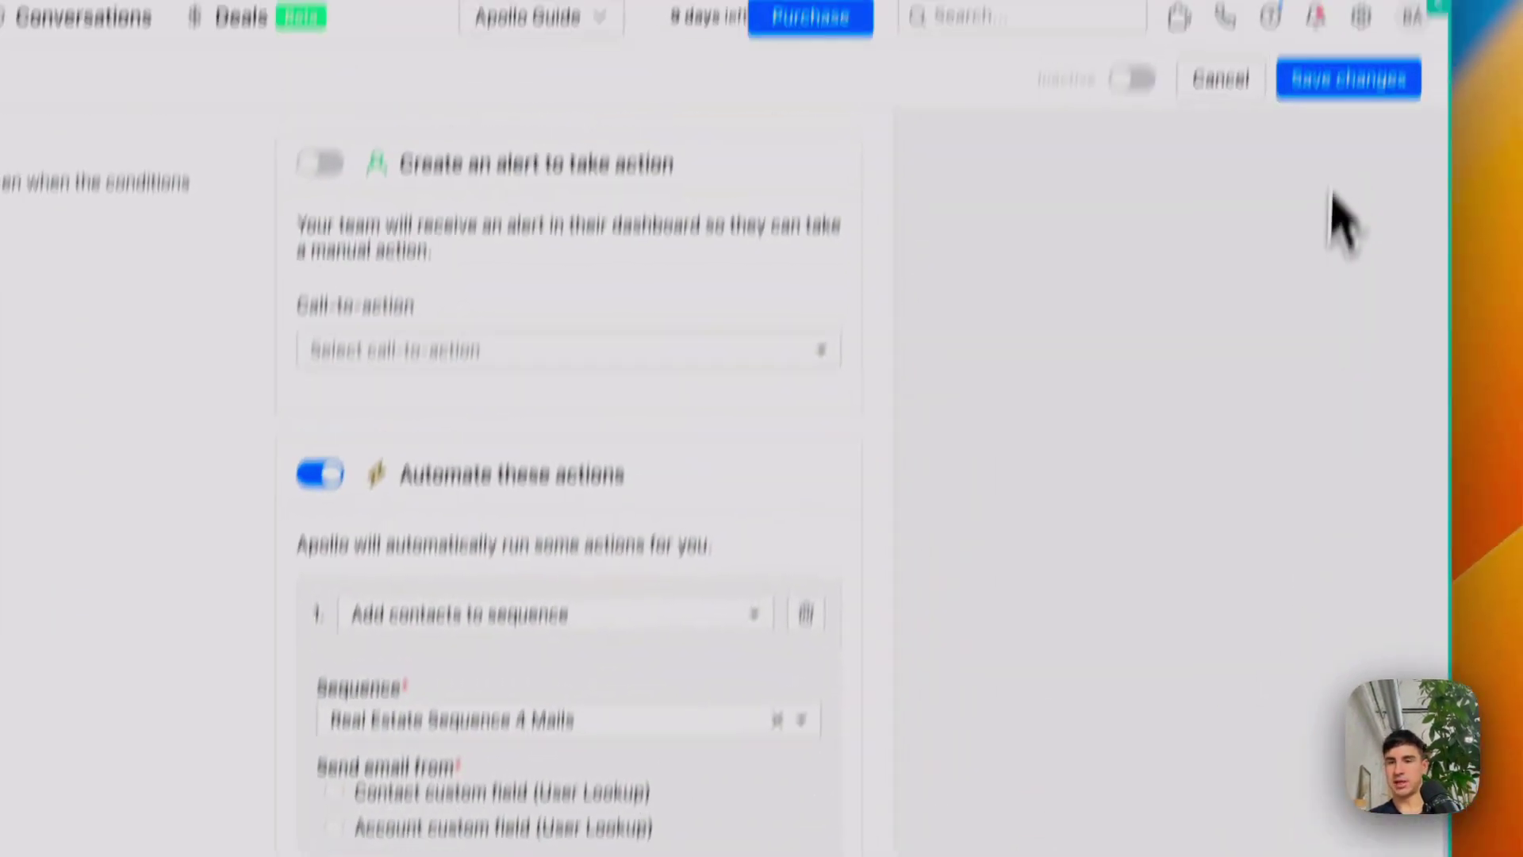
left_click(1332, 74)
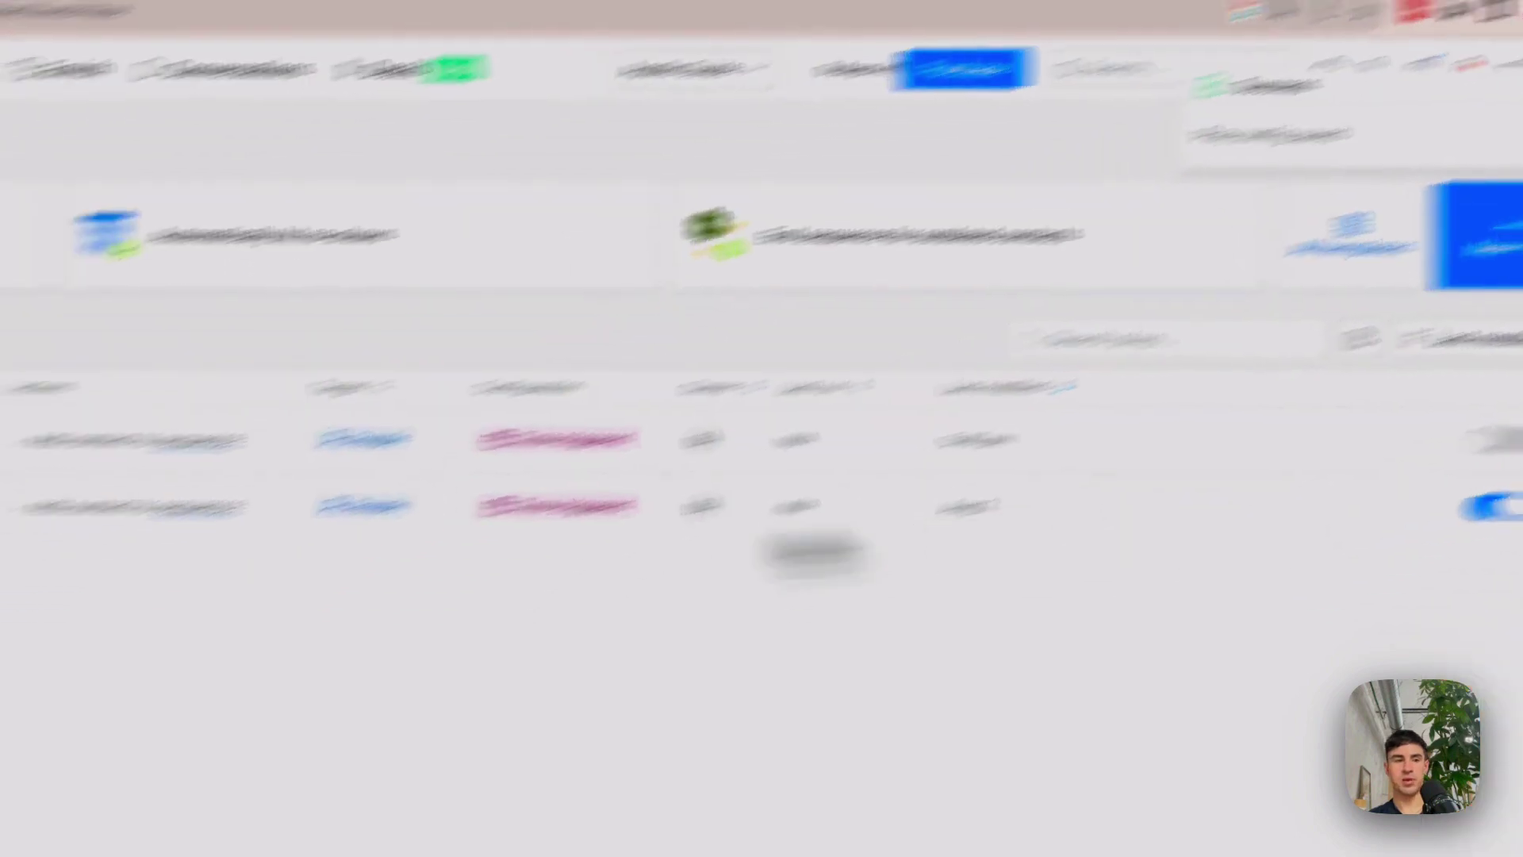